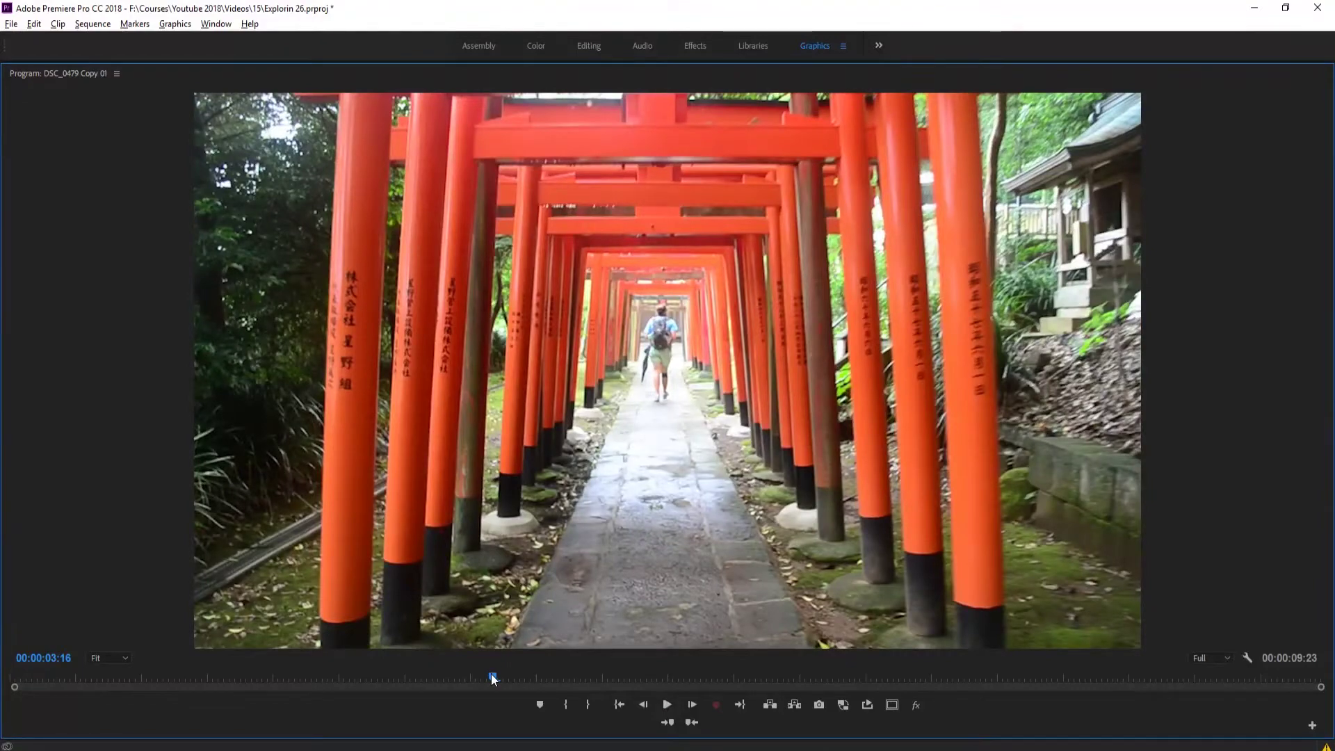
Review the film strip transition in the DSC_0479 Copy 01 sequence, then restore the full workspace.
drag(458, 681, 382, 681)
drag(275, 681, 127, 681)
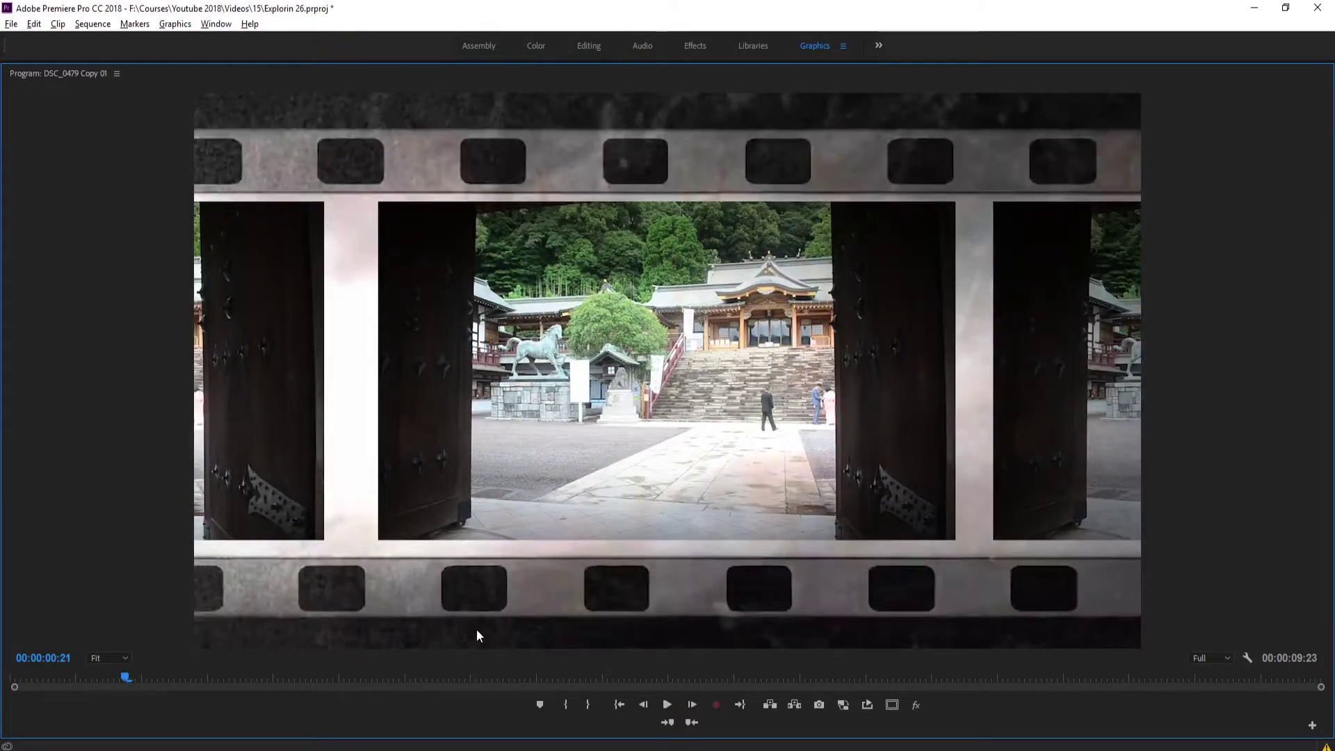
key(space)
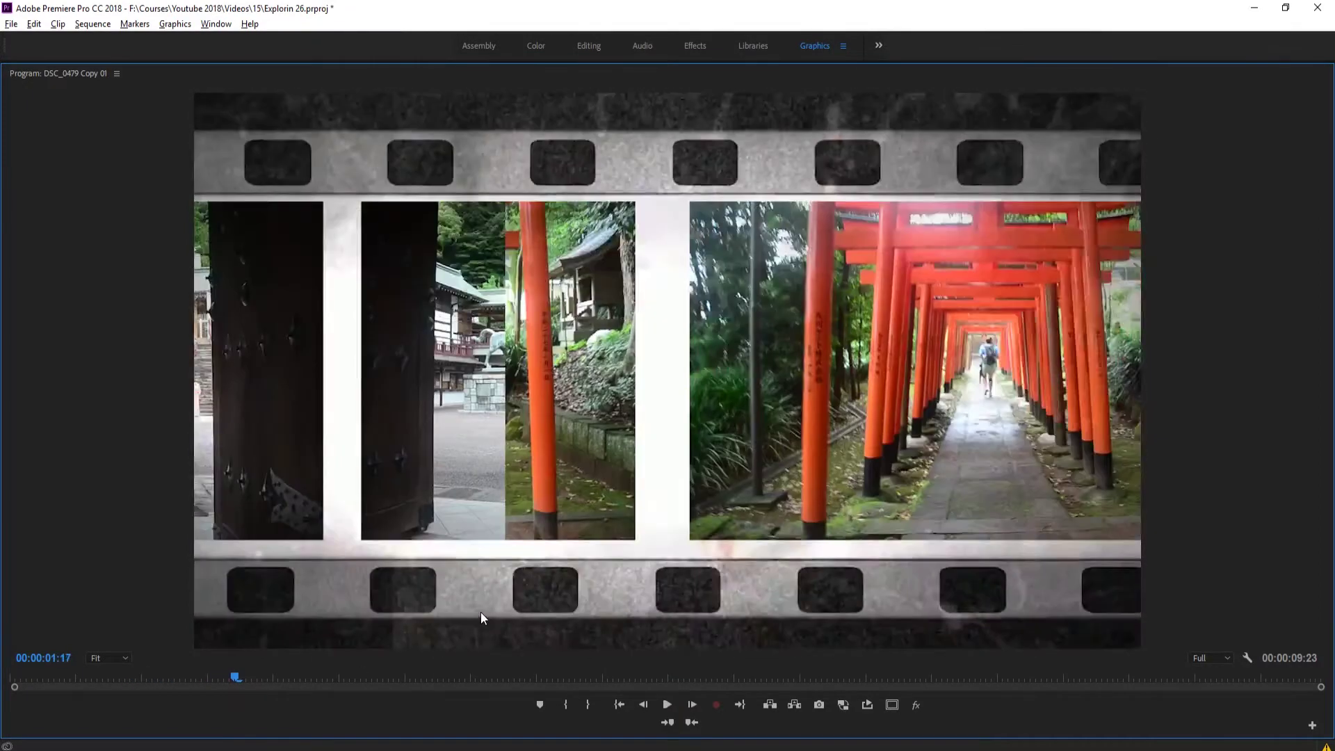
key(space)
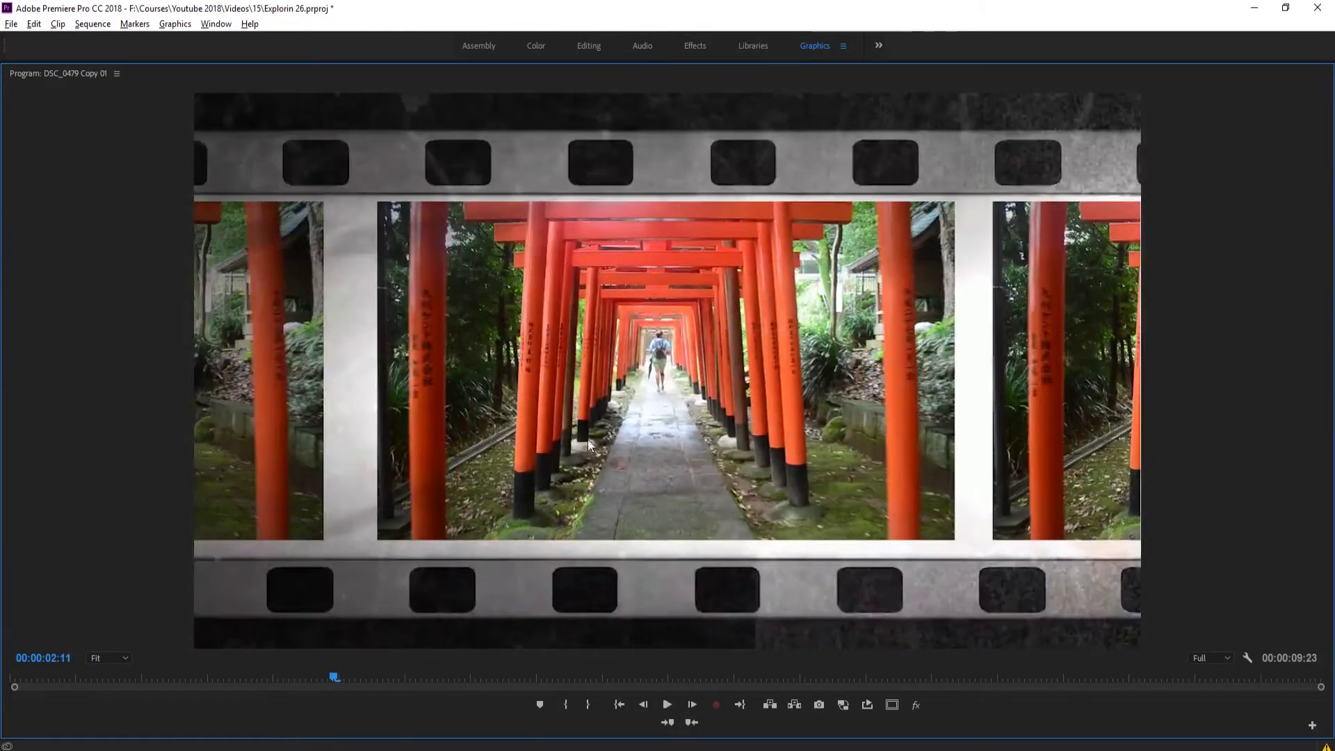
key(grave)
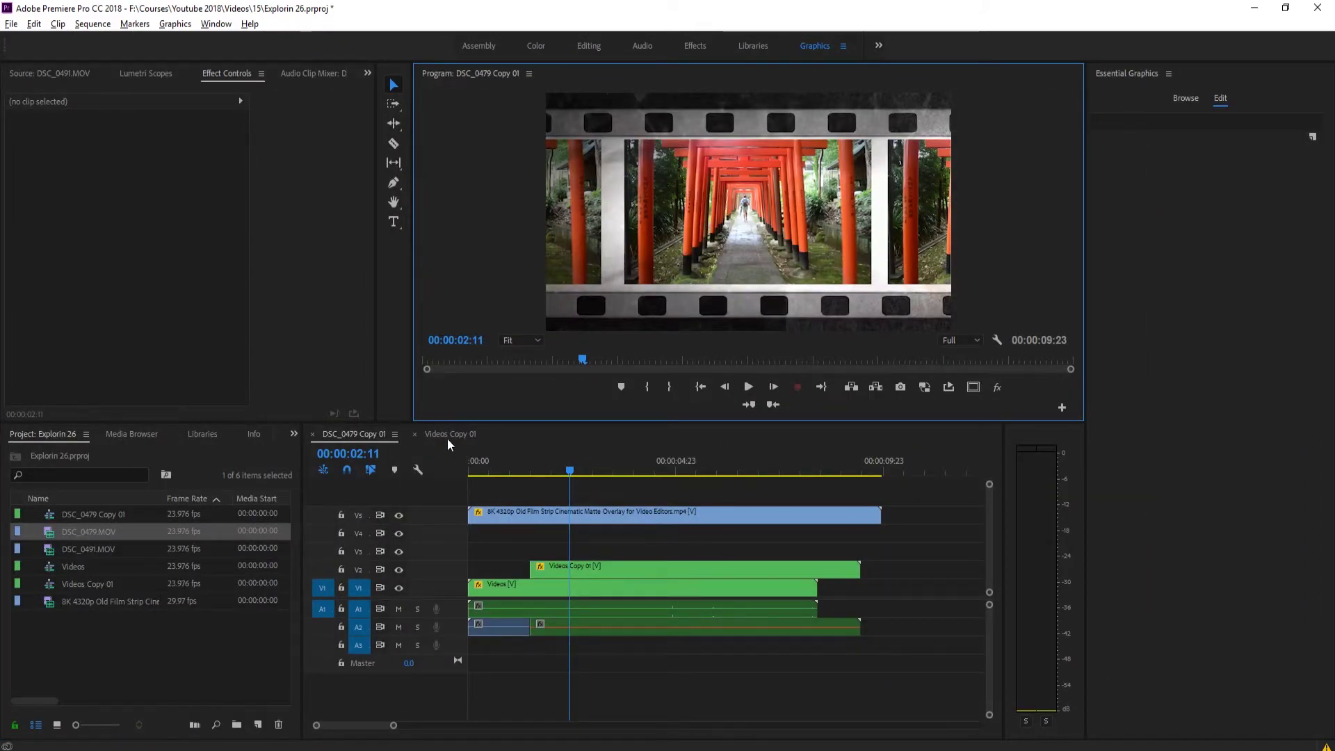
Create a new sequence named Sequence 01 with the ARRI 1080p 23.976 preset.
click(12, 24)
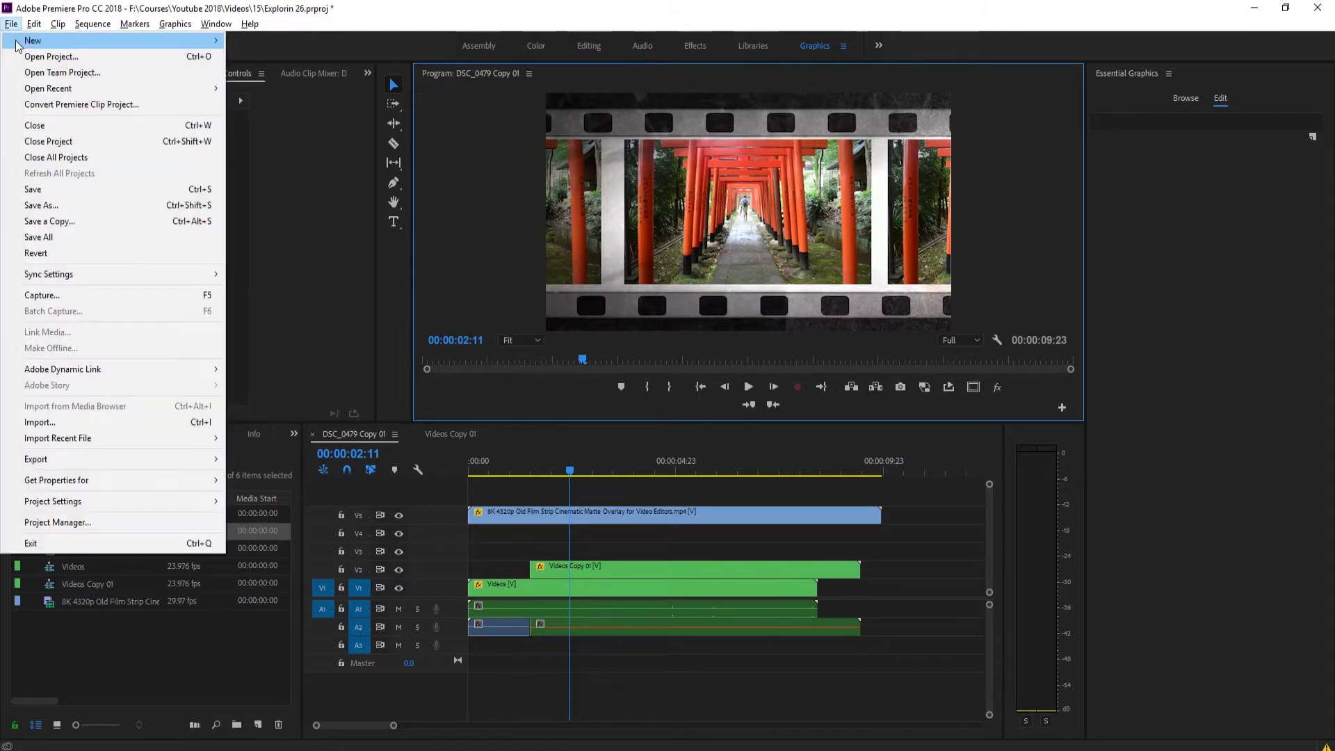
mouse_move(42, 40)
click(341, 56)
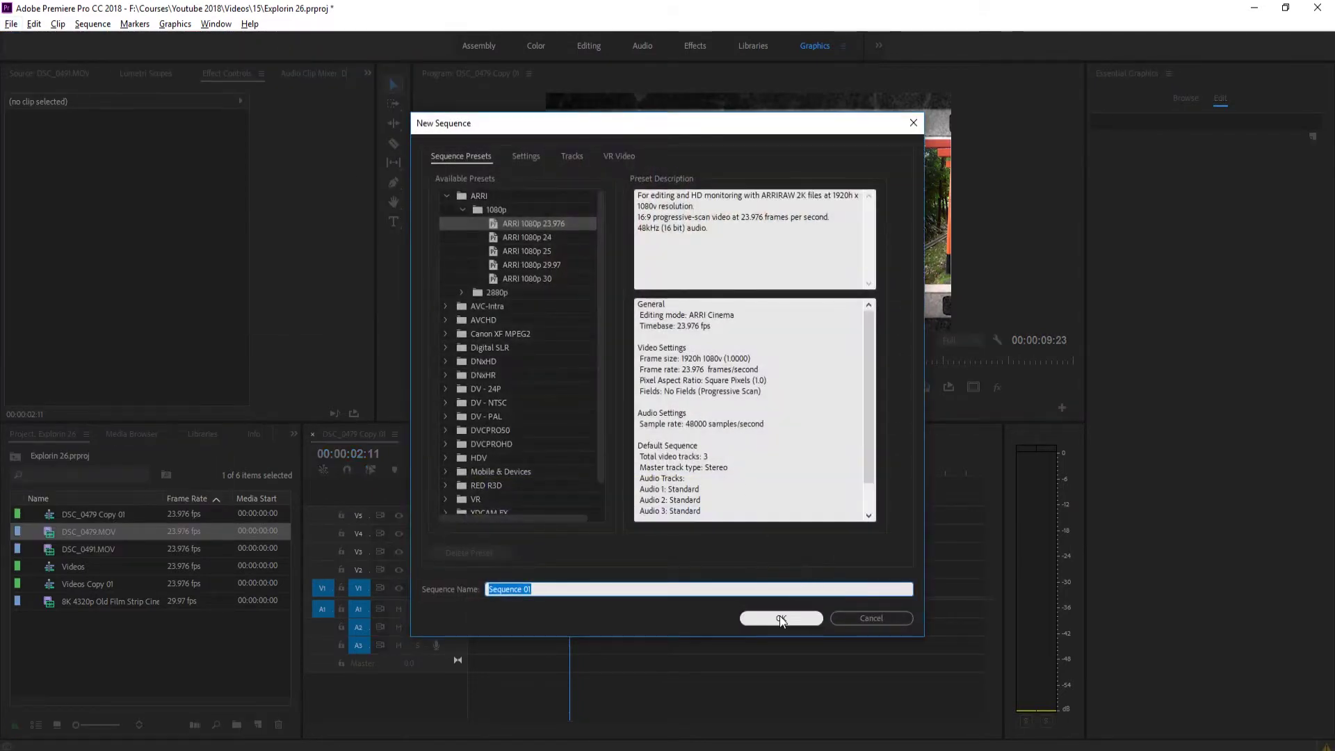
click(782, 618)
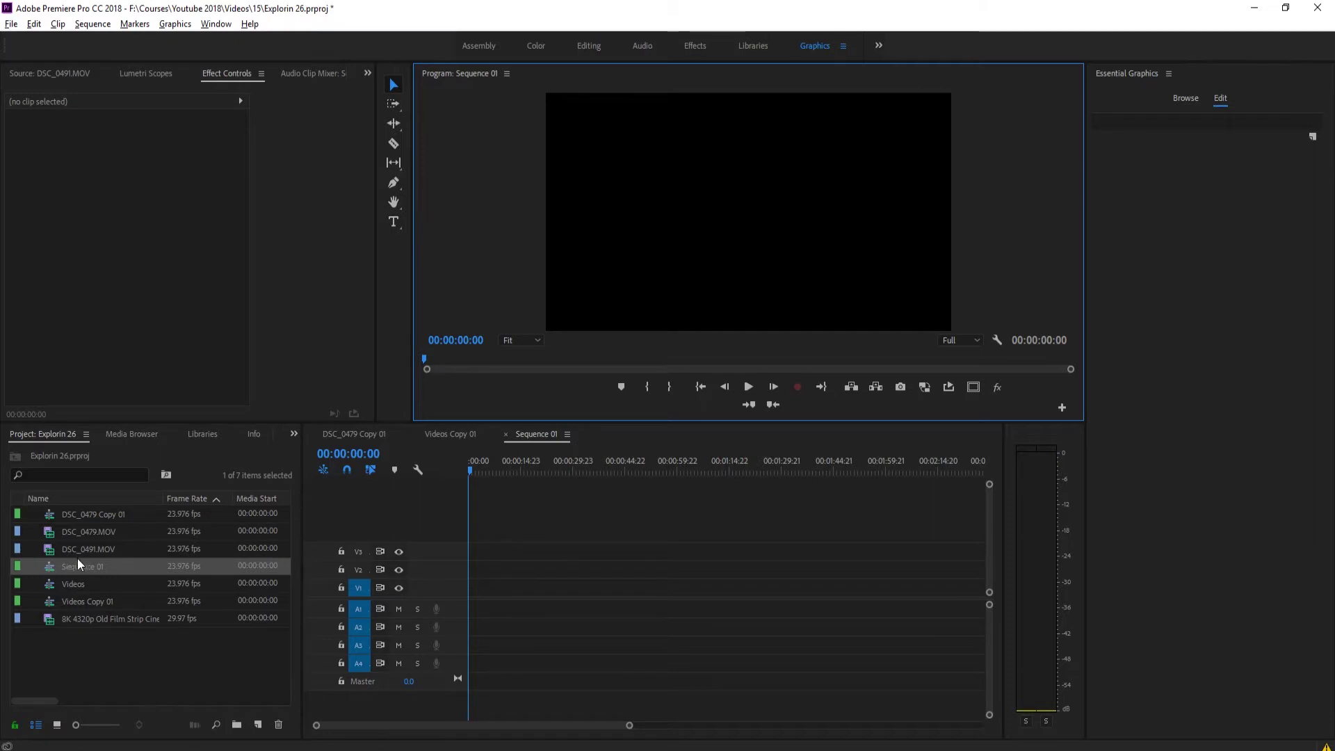
Place DSC_0479.MOV on track V1 at the start of Sequence 01.
drag(67, 536, 461, 604)
key(=)
key(=)
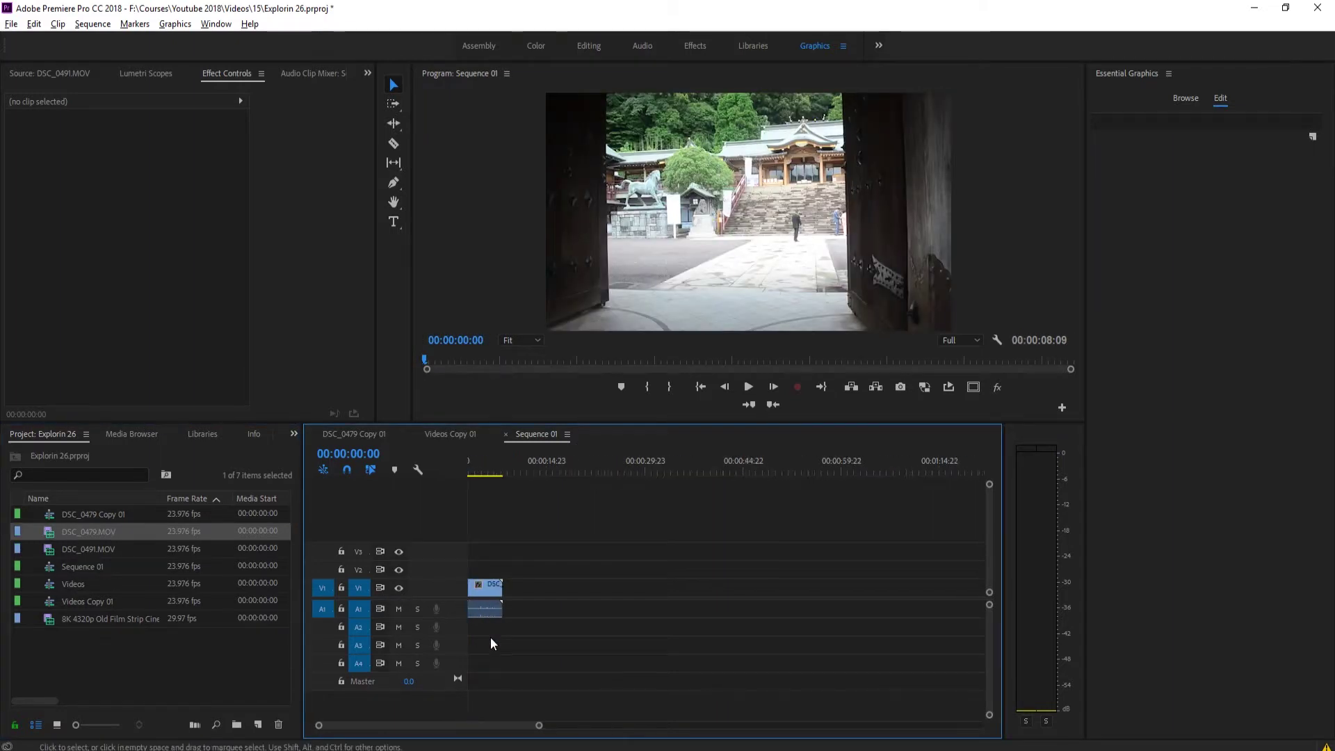
scroll(488, 653, up, 4)
drag(356, 727, 311, 730)
scroll(580, 692, up, 4)
Add the 8K 4320p Old Film Strip overlay to track V3 at 00:00:00:11 and check the frames around its start.
drag(471, 467, 521, 482)
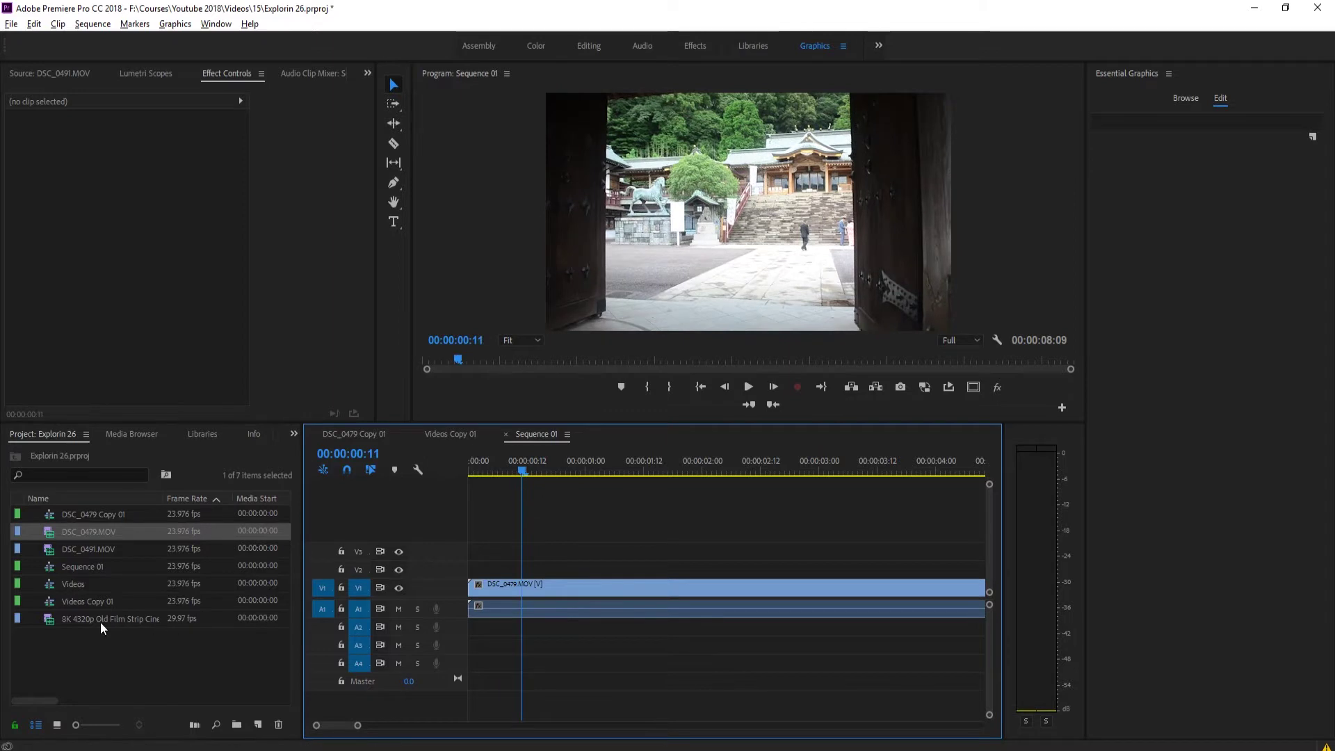
drag(100, 622, 534, 549)
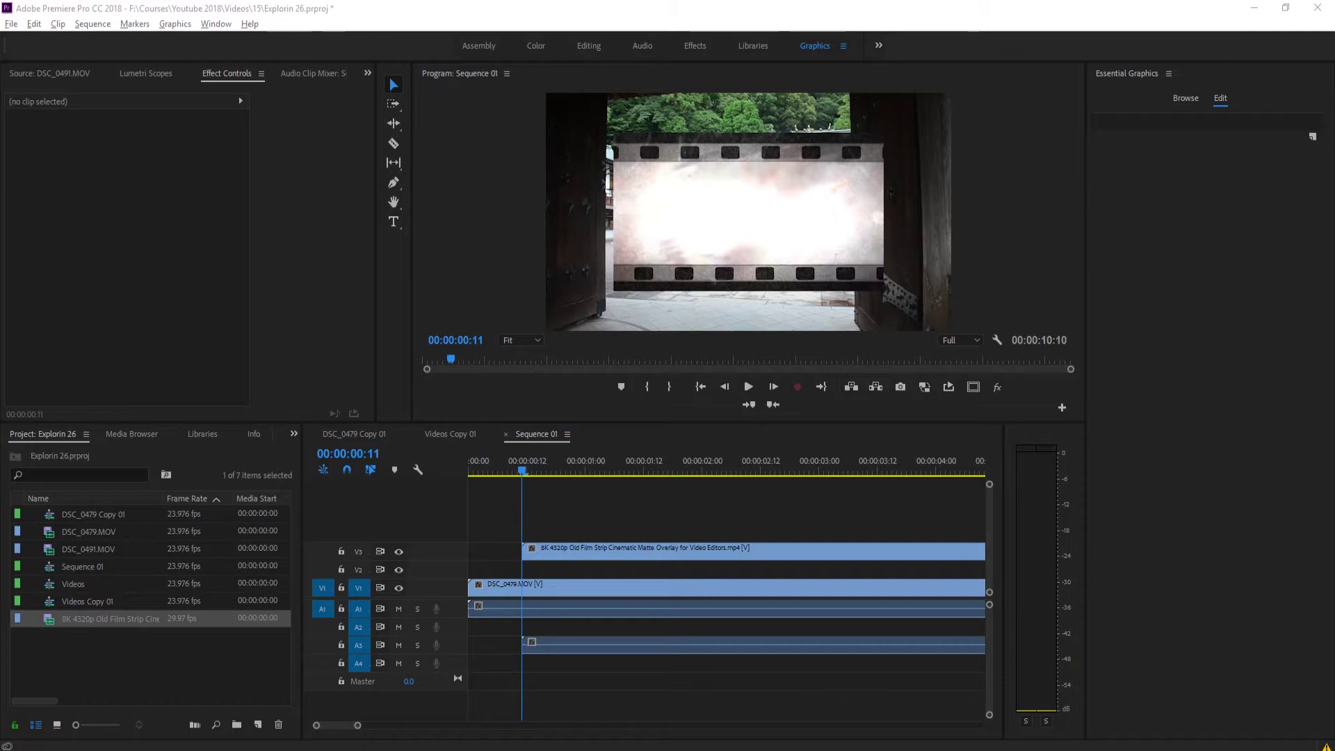
mouse_move(1334, 120)
mouse_down()
mouse_move(1227, 119)
mouse_move(1082, 74)
mouse_move(1334, 146)
mouse_up()
click(517, 470)
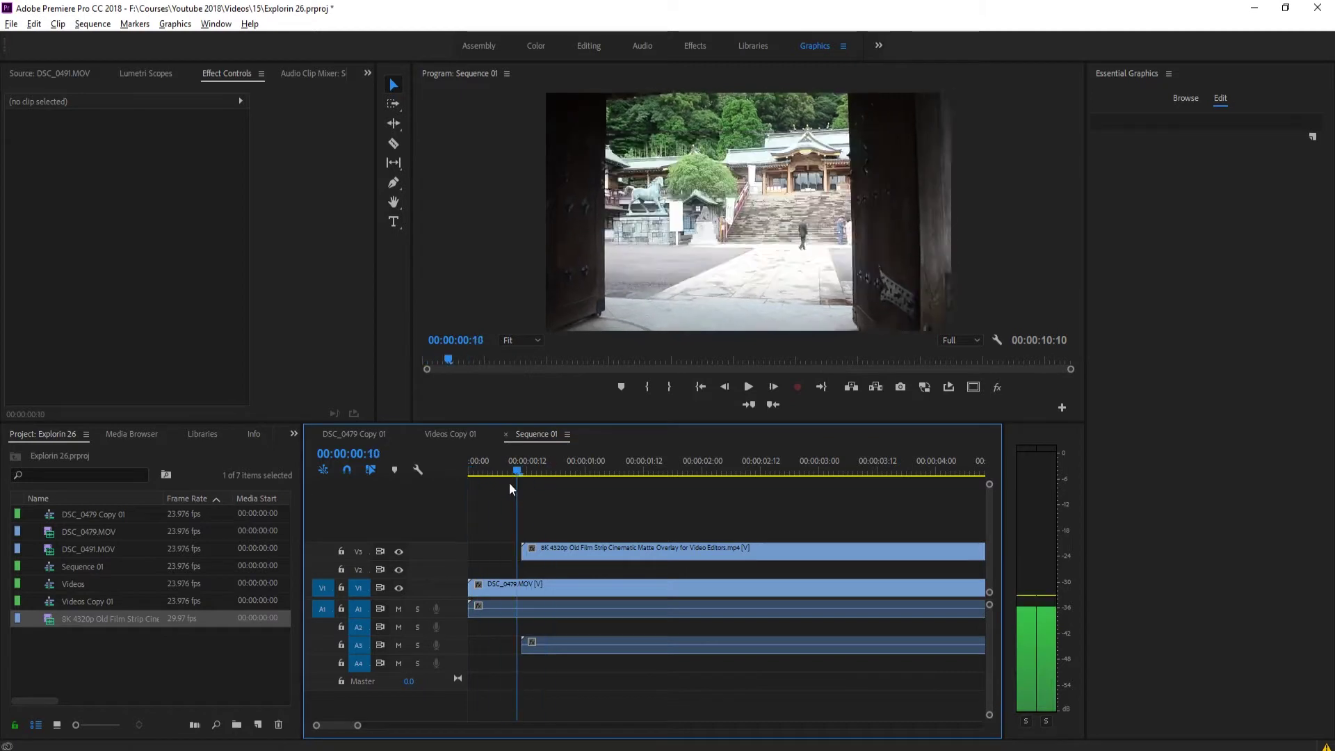
key(Right)
key(Left)
key(Right)
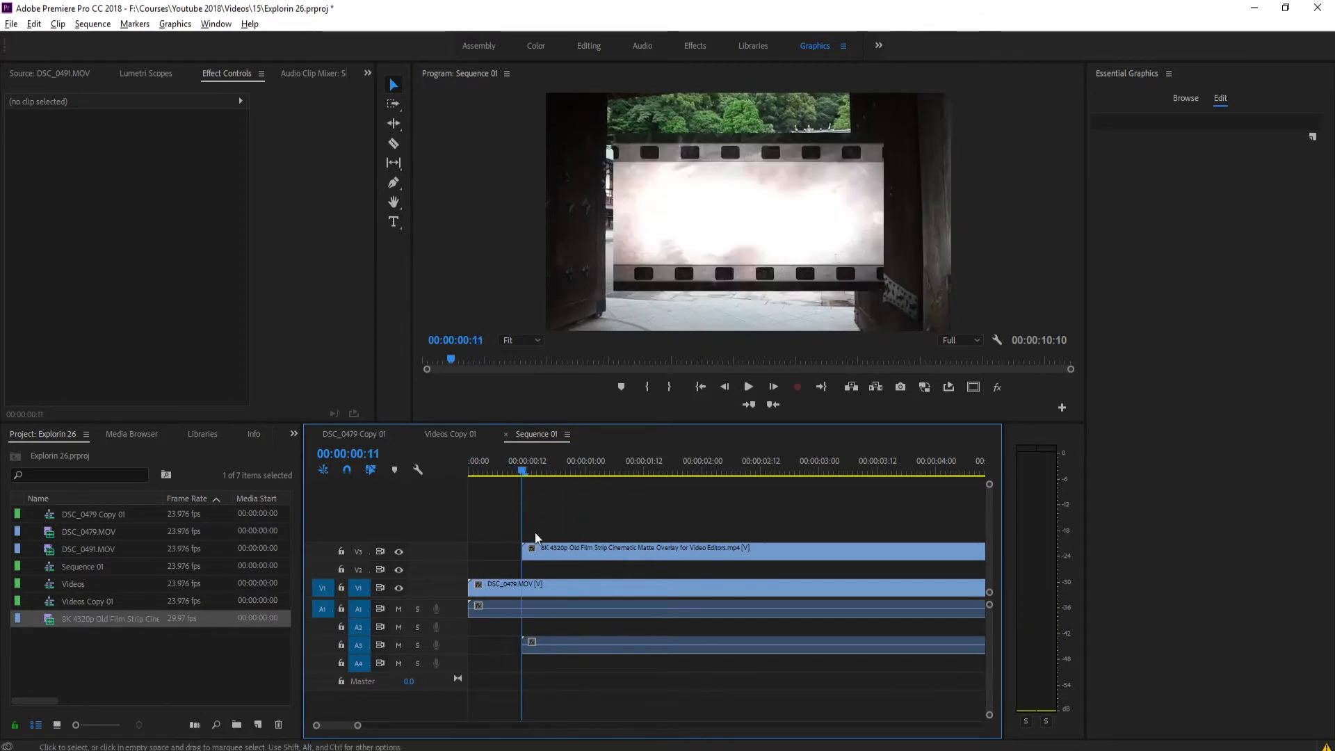
Shift the film strip overlay out of the way and keyframe DSC_0479.MOV's Scale at 100 at 00:00:01:00.
drag(552, 549, 703, 548)
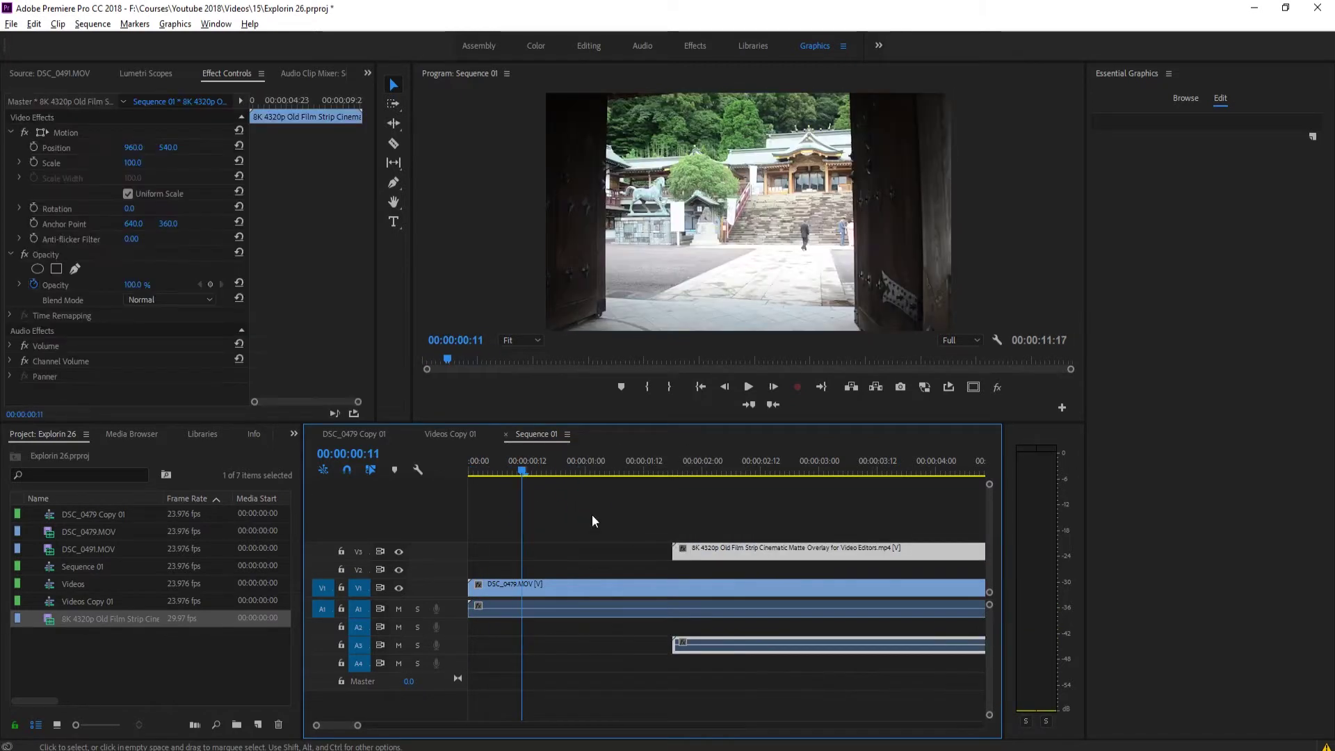
drag(518, 470, 586, 482)
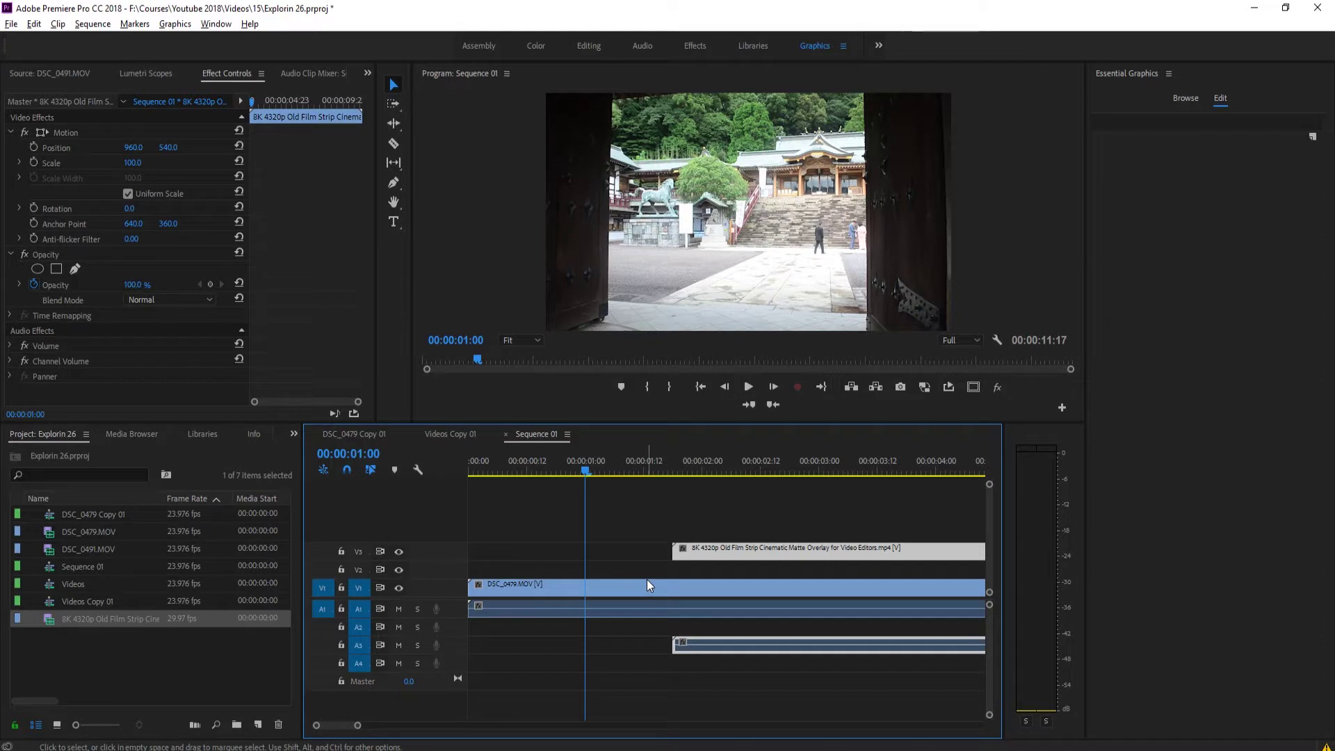
click(624, 588)
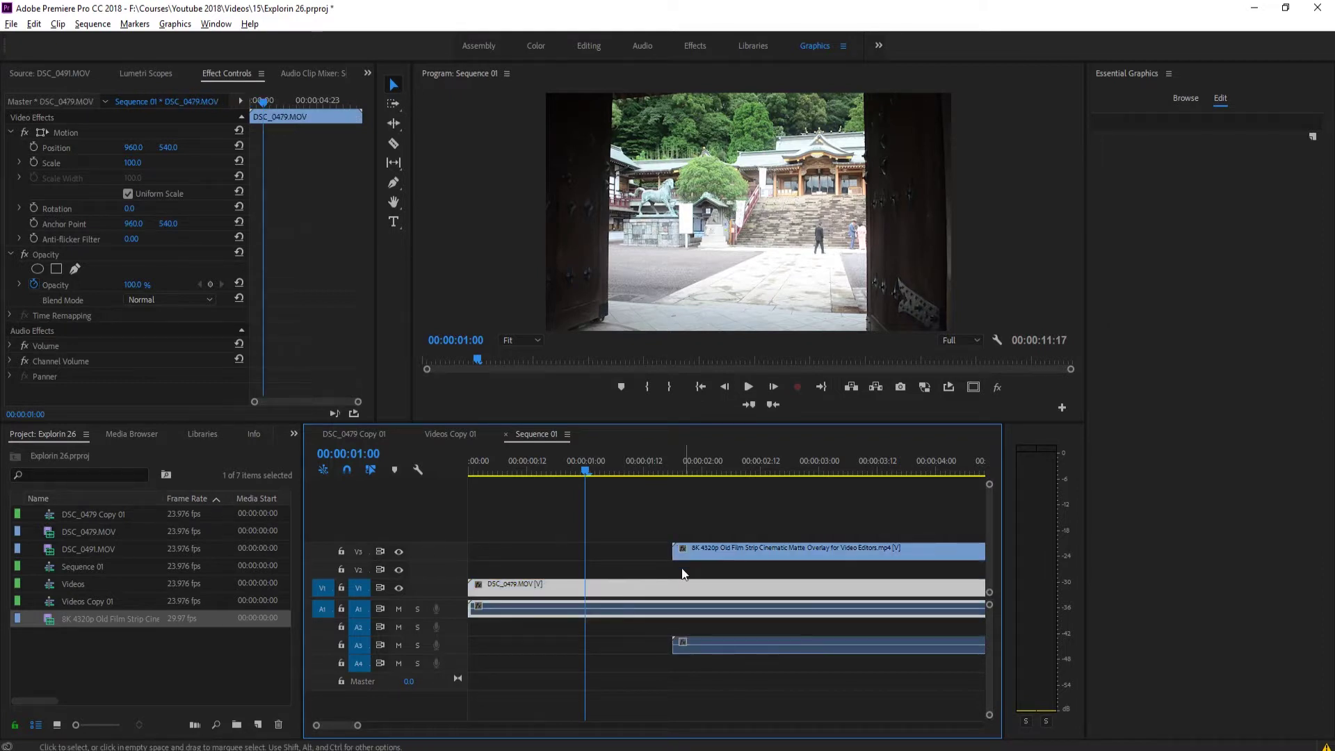
click(34, 162)
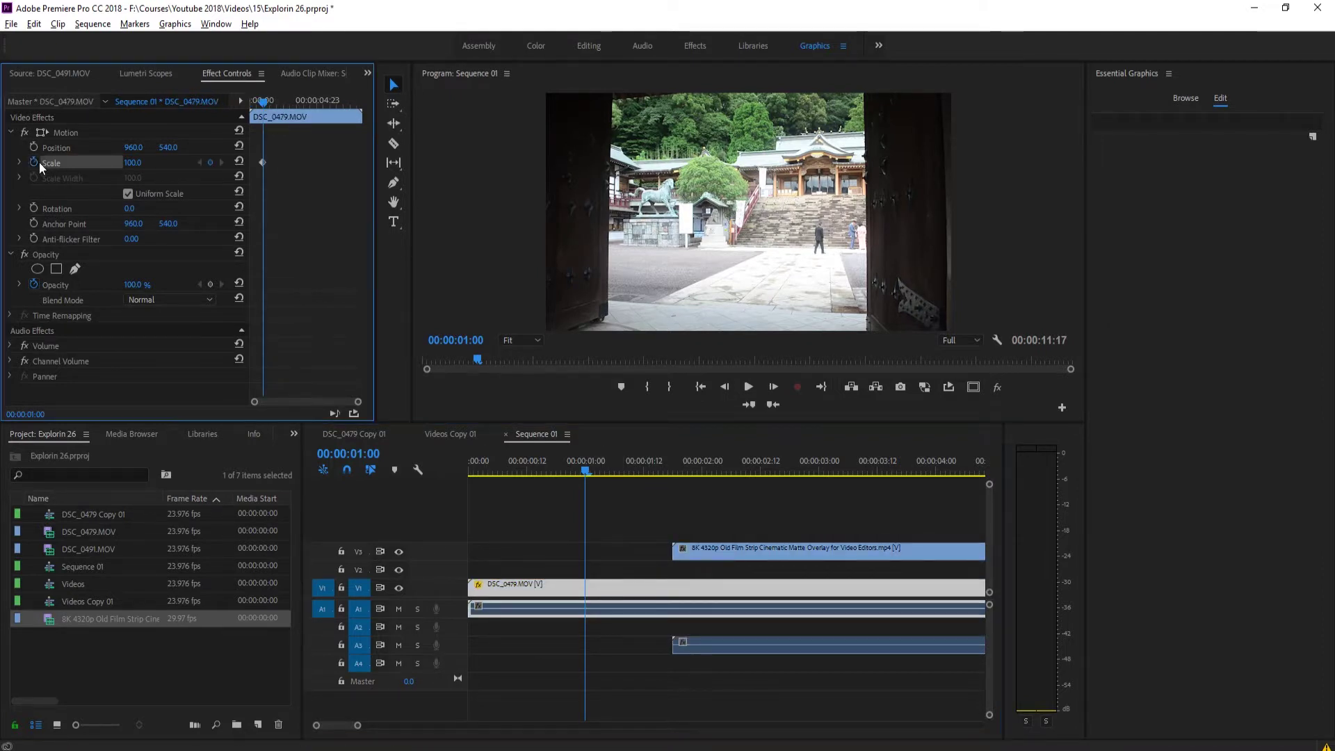
Set DSC_0479.MOV's Scale to 73 at 00:00:01:07 and play back the shrinking animation.
click(773, 386)
click(773, 387)
click(773, 387)
click(774, 387)
click(773, 387)
click(773, 387)
click(774, 387)
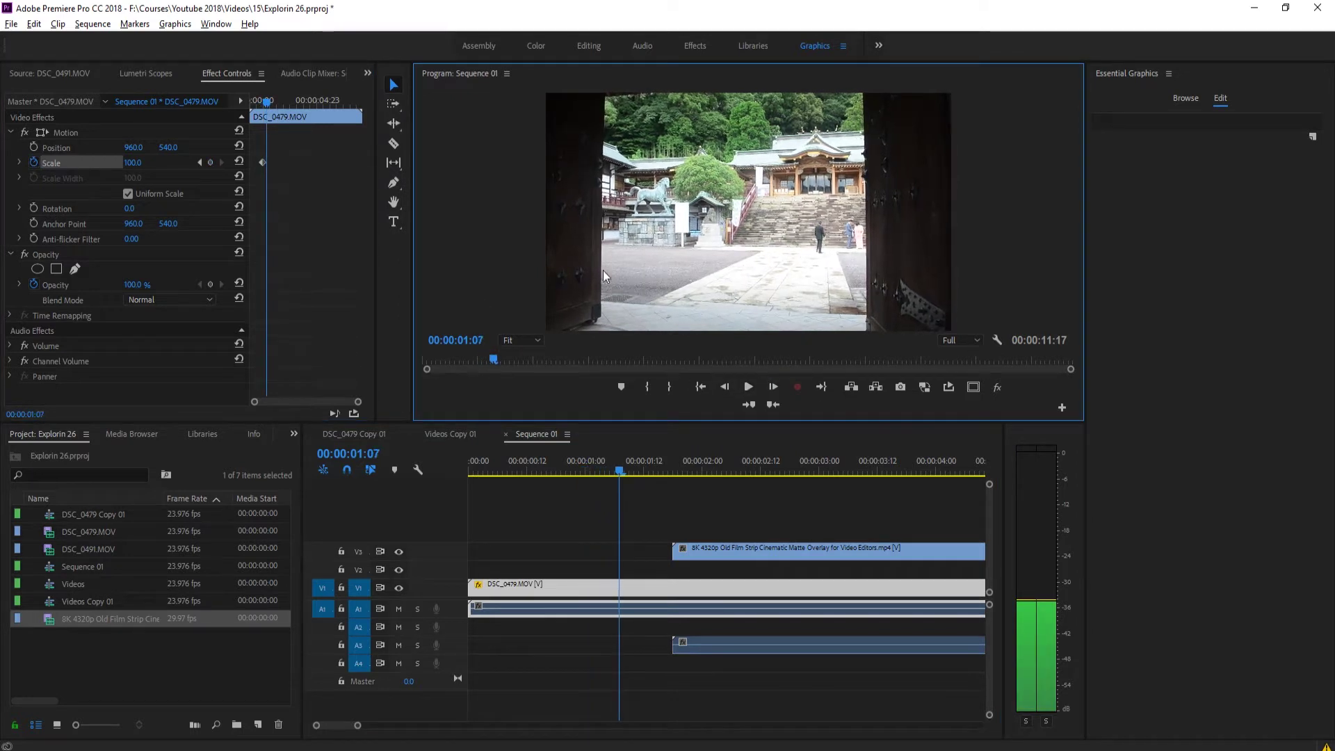
mouse_move(134, 162)
mouse_down()
mouse_move(102, 162)
mouse_move(116, 162)
mouse_up()
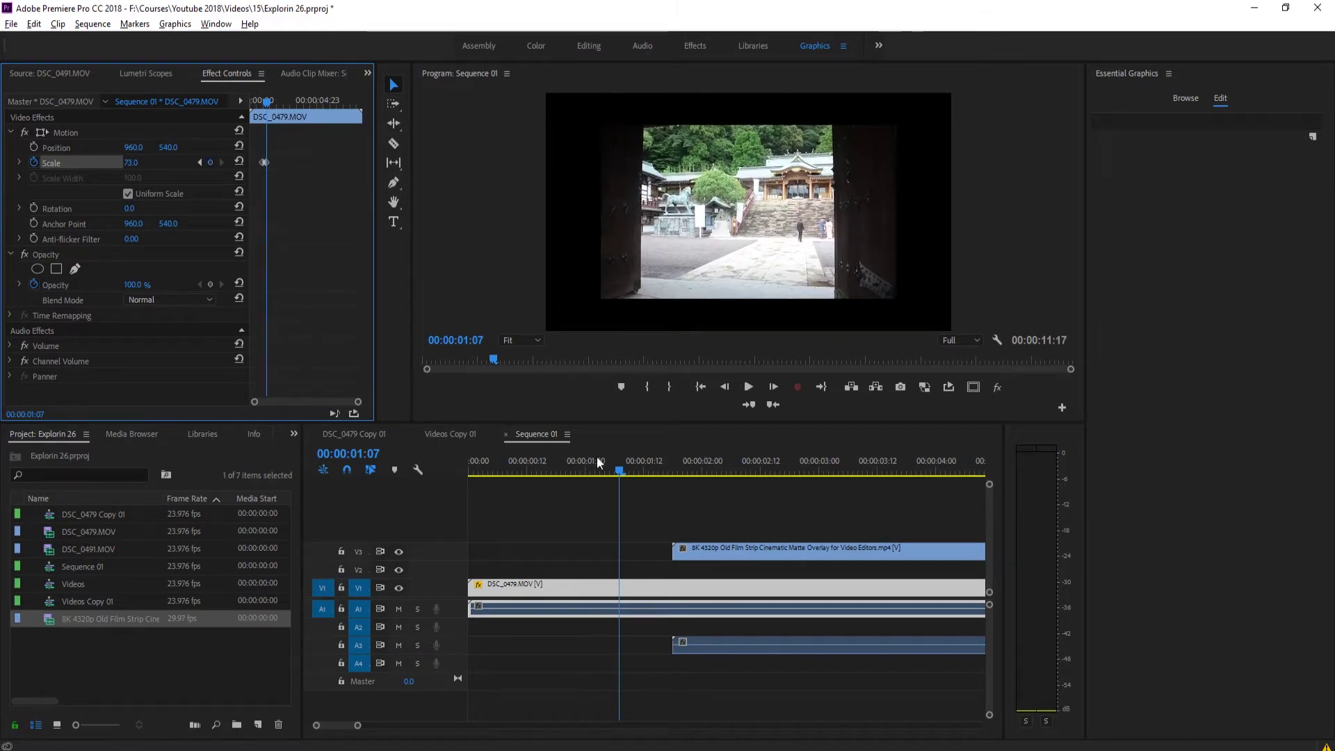
click(598, 463)
key(space)
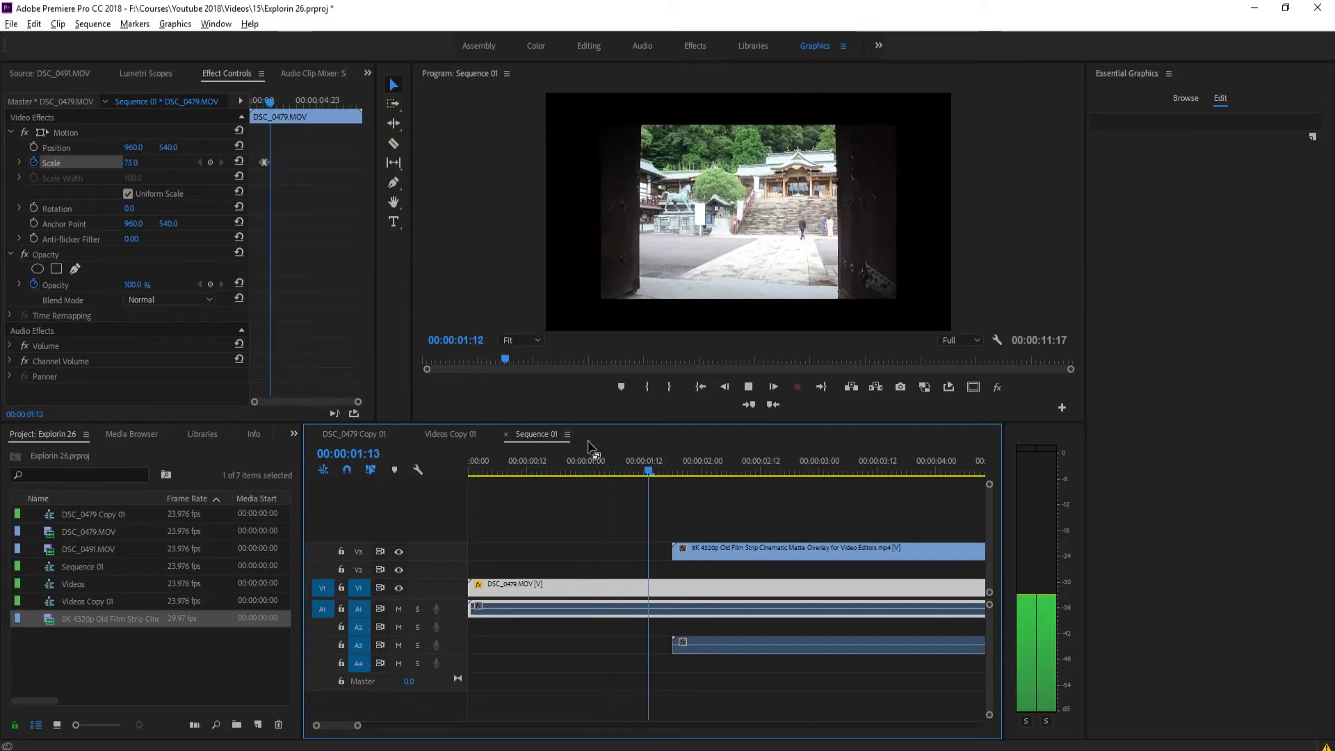
Move the film strip overlay on V3 to start at 00:00:01:00 and preview it over the clip.
mouse_move(583, 462)
mouse_down()
mouse_move(615, 462)
mouse_move(586, 468)
mouse_up()
drag(751, 550, 657, 549)
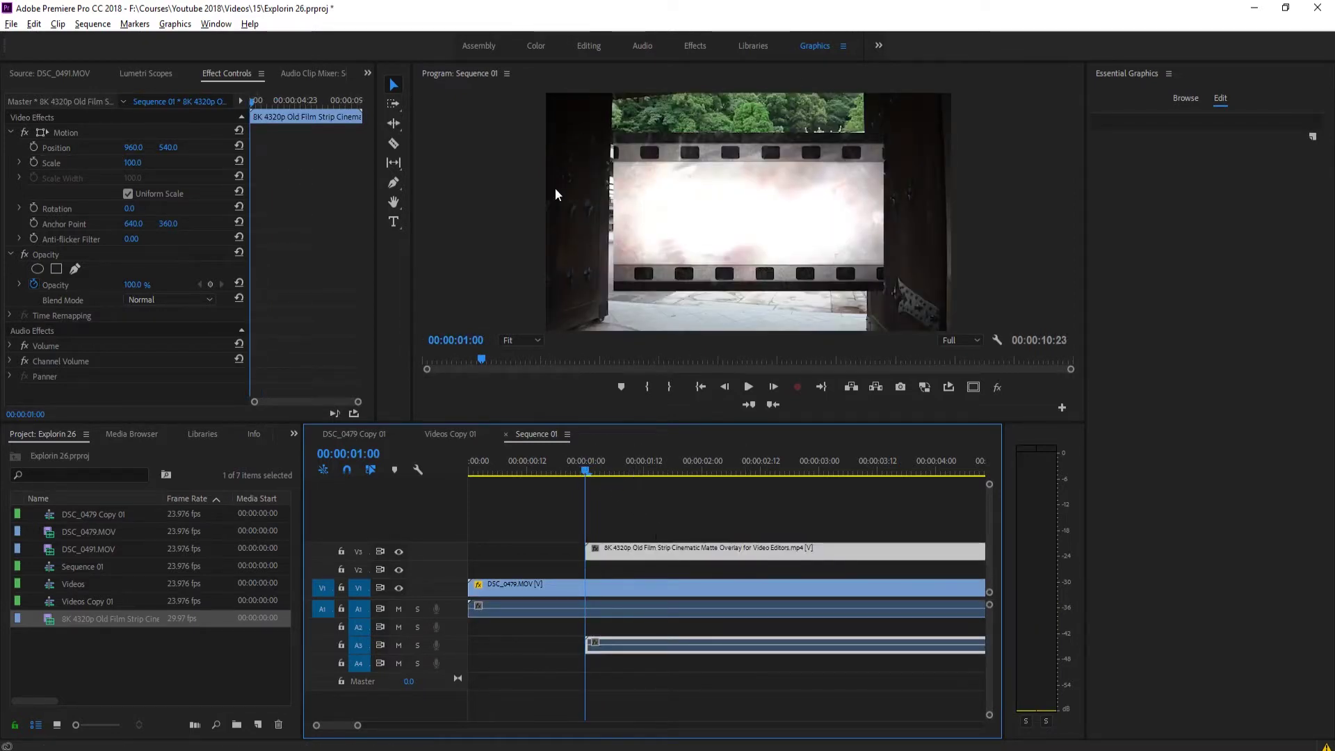
key(space)
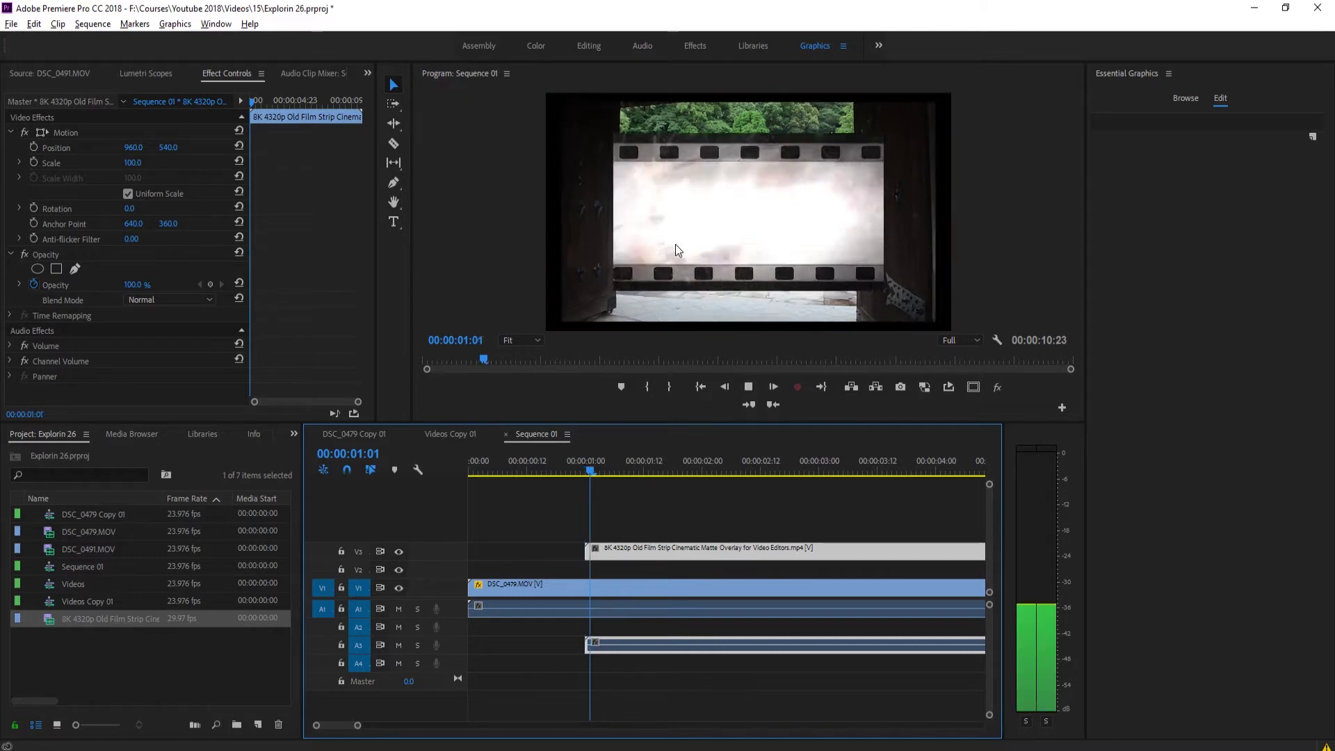
click(585, 471)
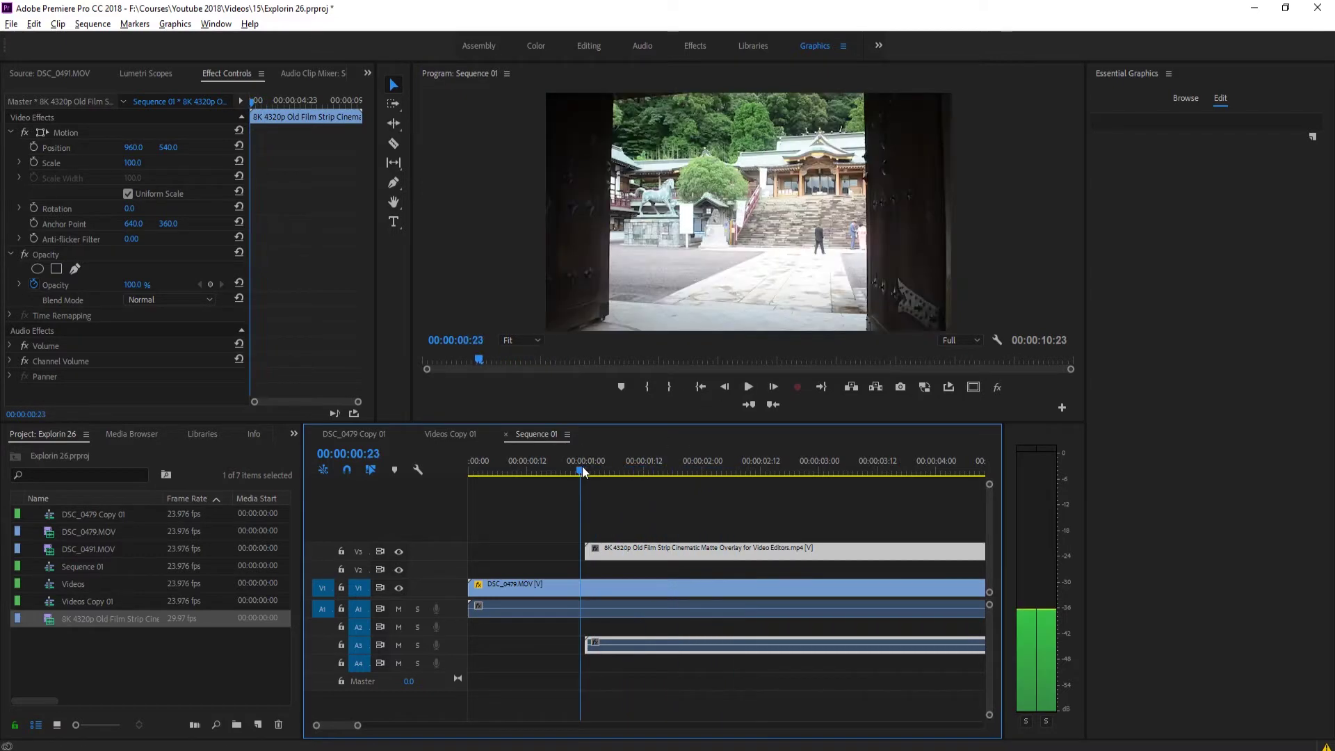
Set the film strip overlay's blend mode to Multiply and its Scale to 238.
click(142, 298)
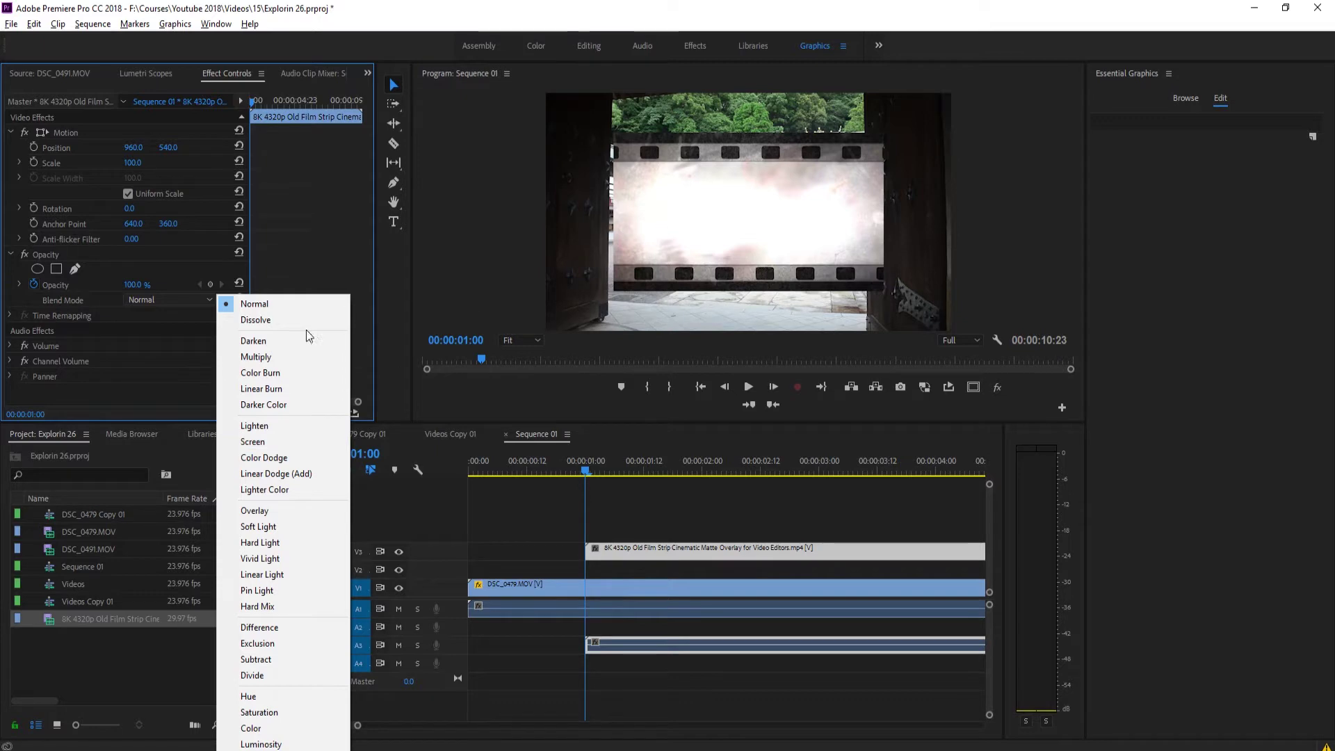
click(257, 357)
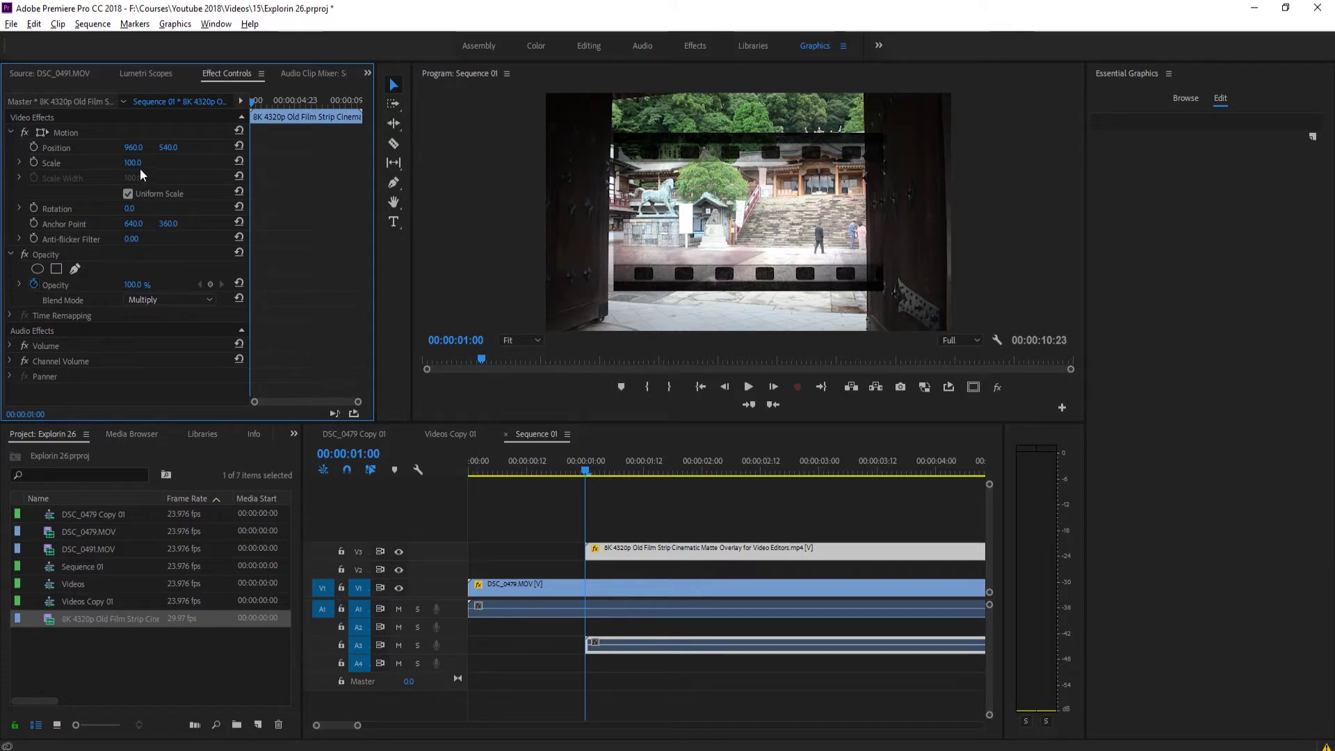
drag(140, 168, 231, 168)
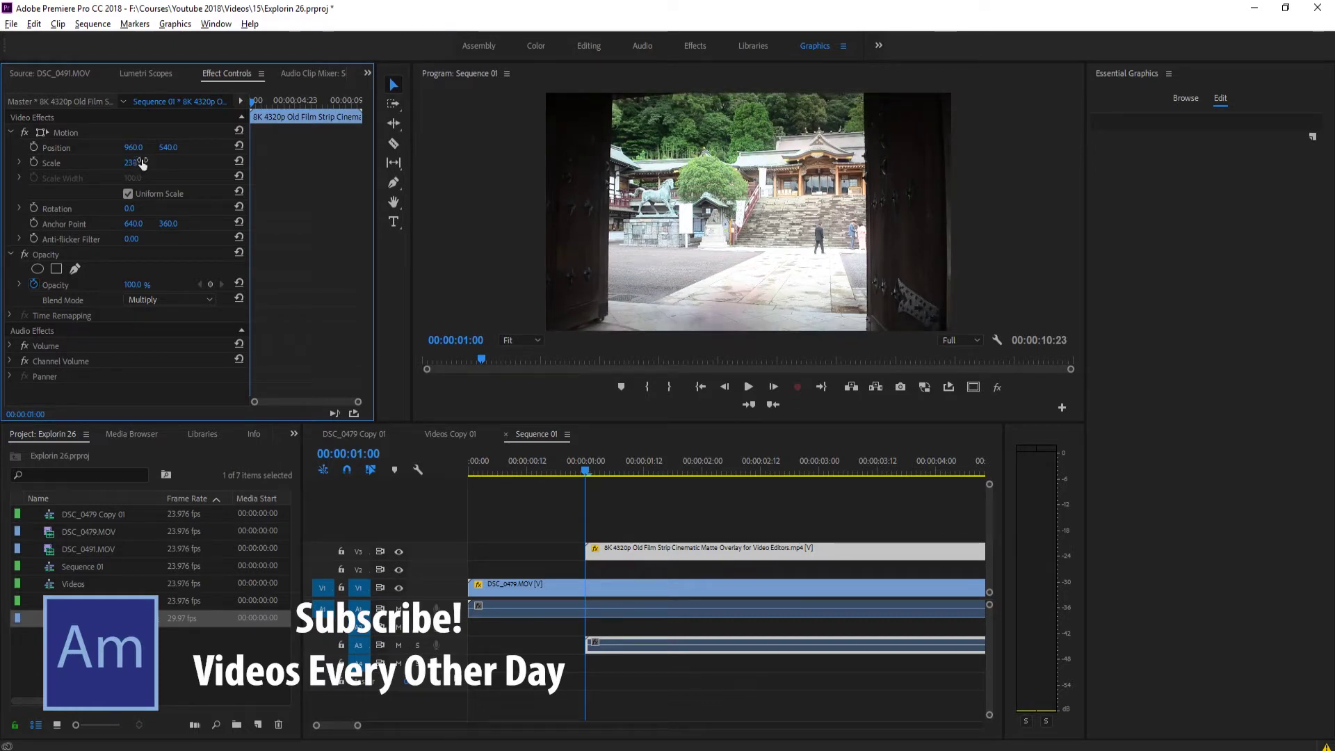
Try the film strip overlay at Scale 177 at 00:00:01:08, then undo the scale change.
click(776, 381)
click(778, 381)
click(777, 381)
click(778, 381)
click(777, 381)
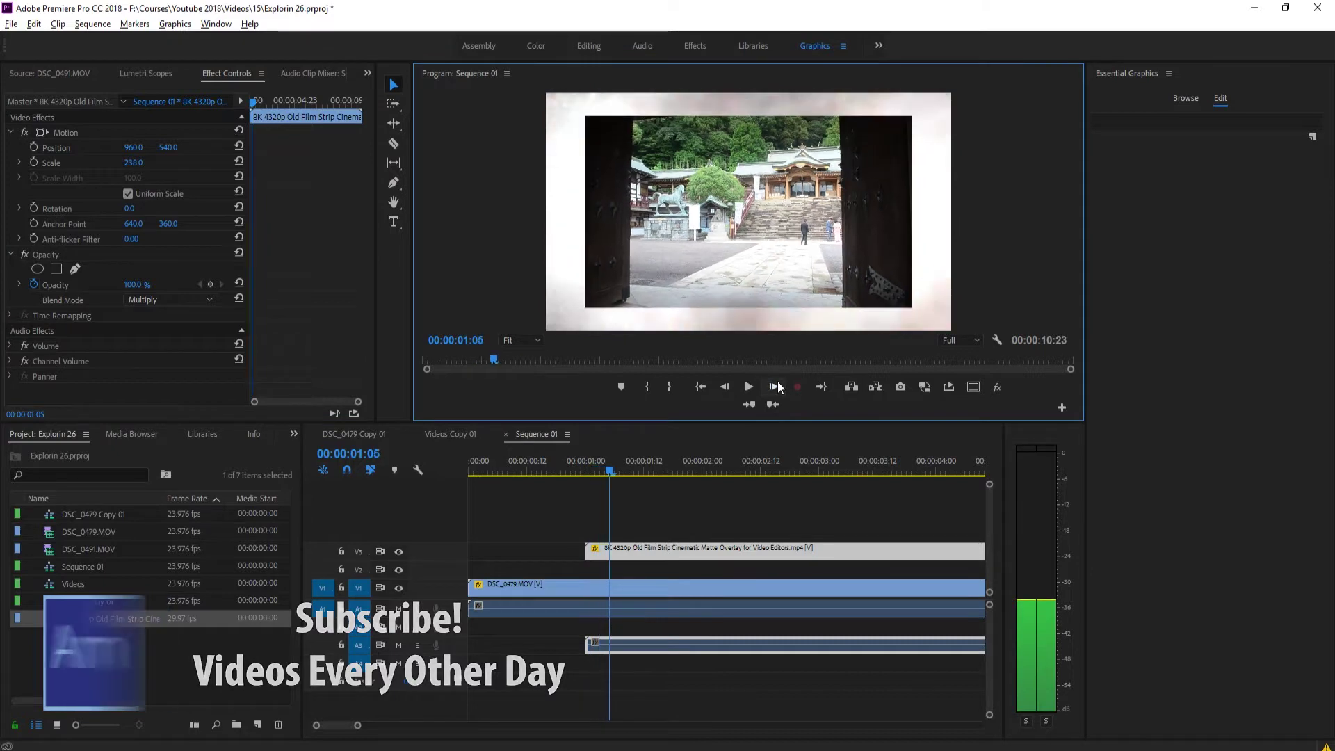
click(777, 381)
click(777, 381)
click(777, 381)
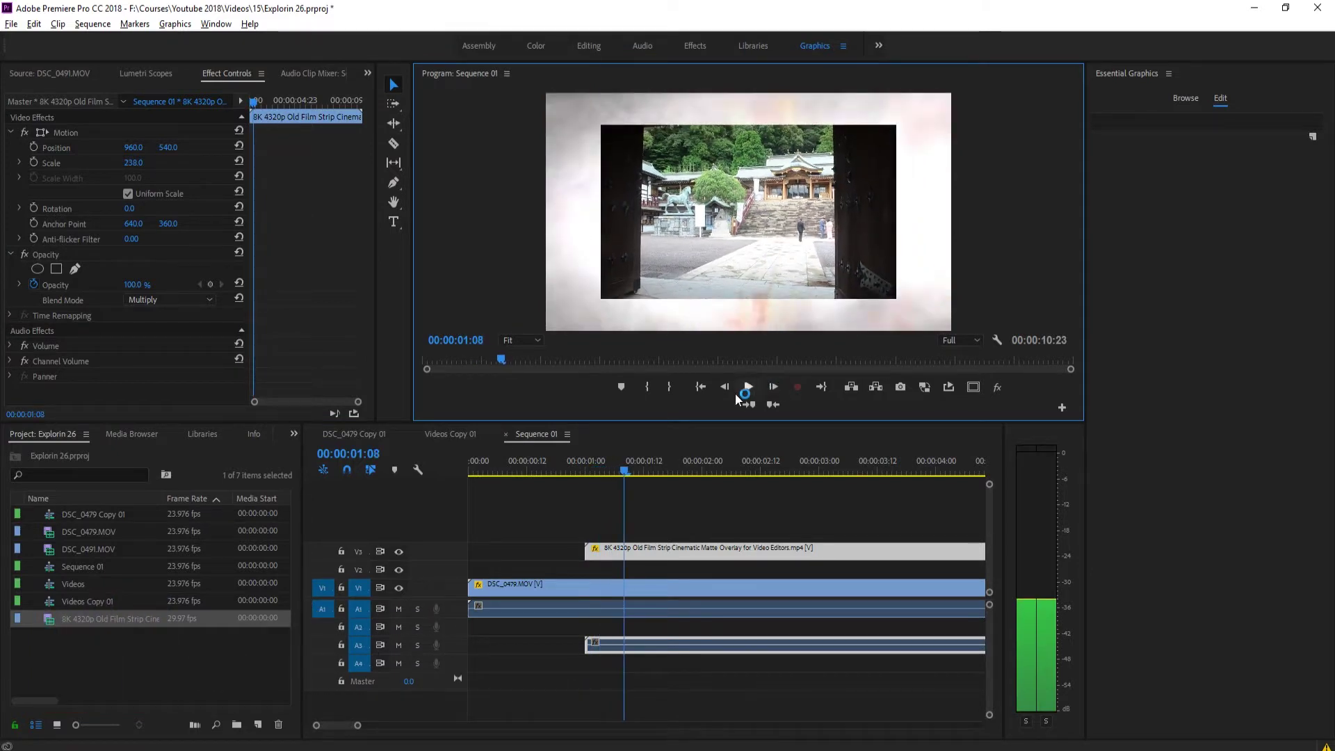
drag(135, 164, 91, 162)
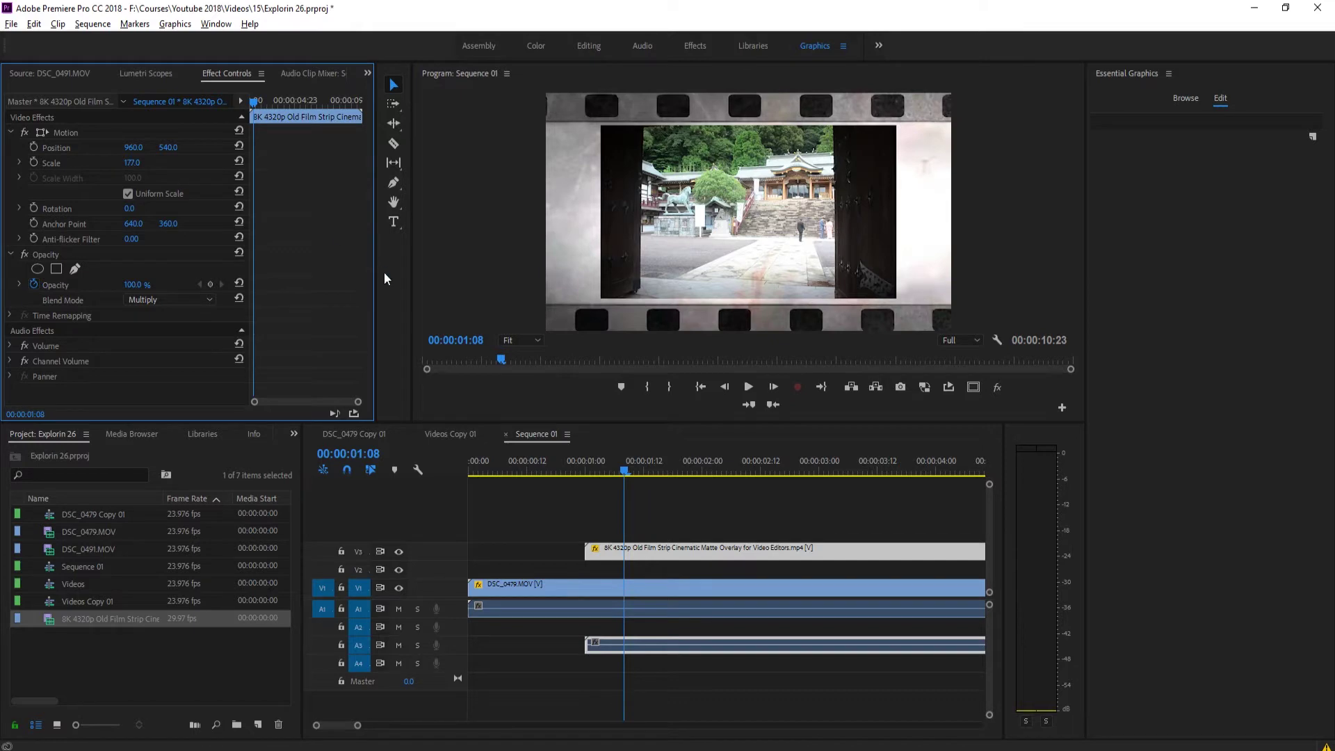
drag(388, 279, 446, 320)
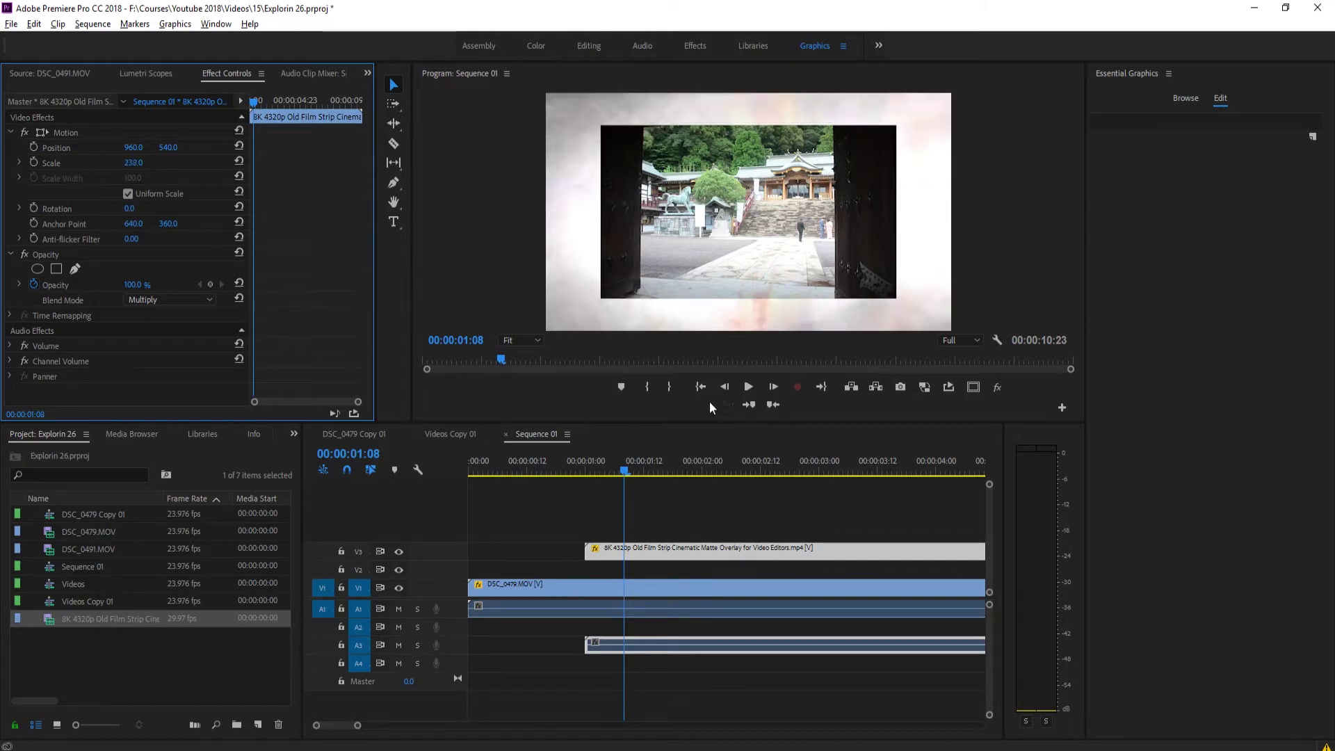
Add a Scale keyframe of 238 to the film strip overlay at 00:00:01:00.
drag(624, 470, 582, 470)
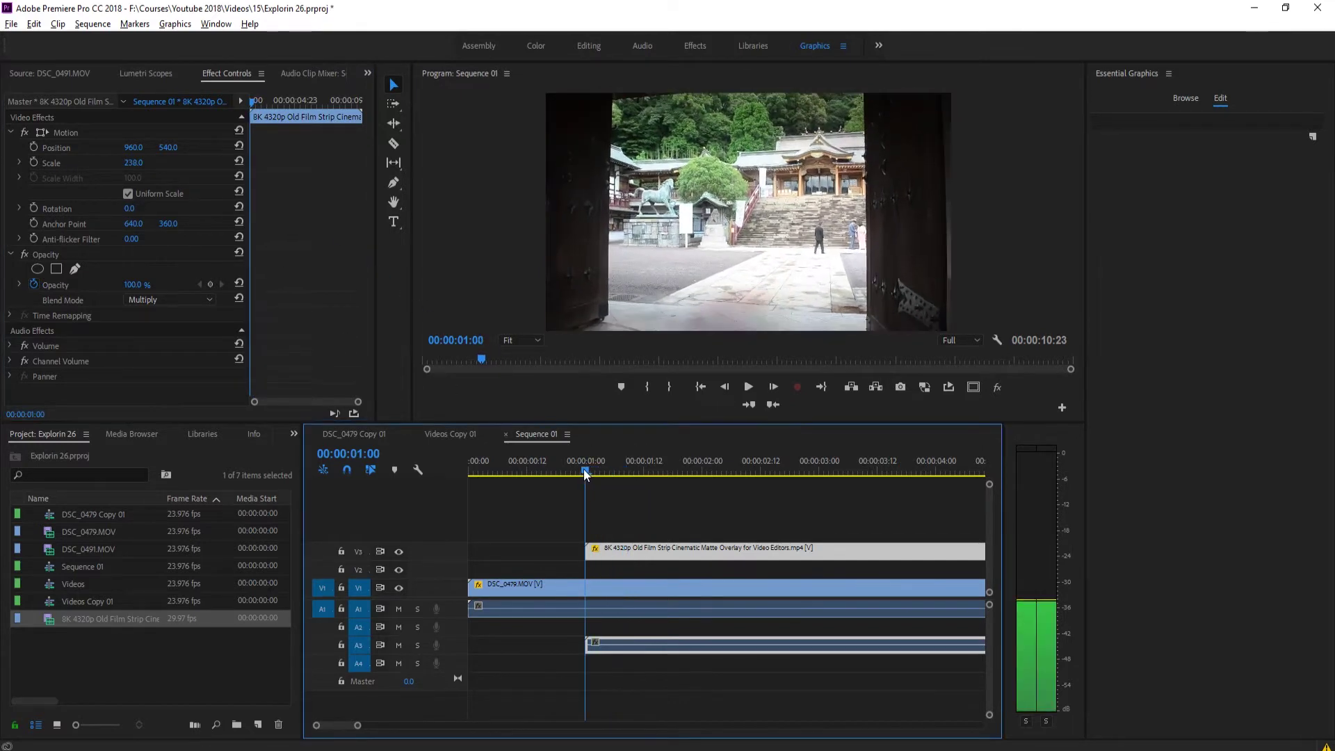
click(32, 162)
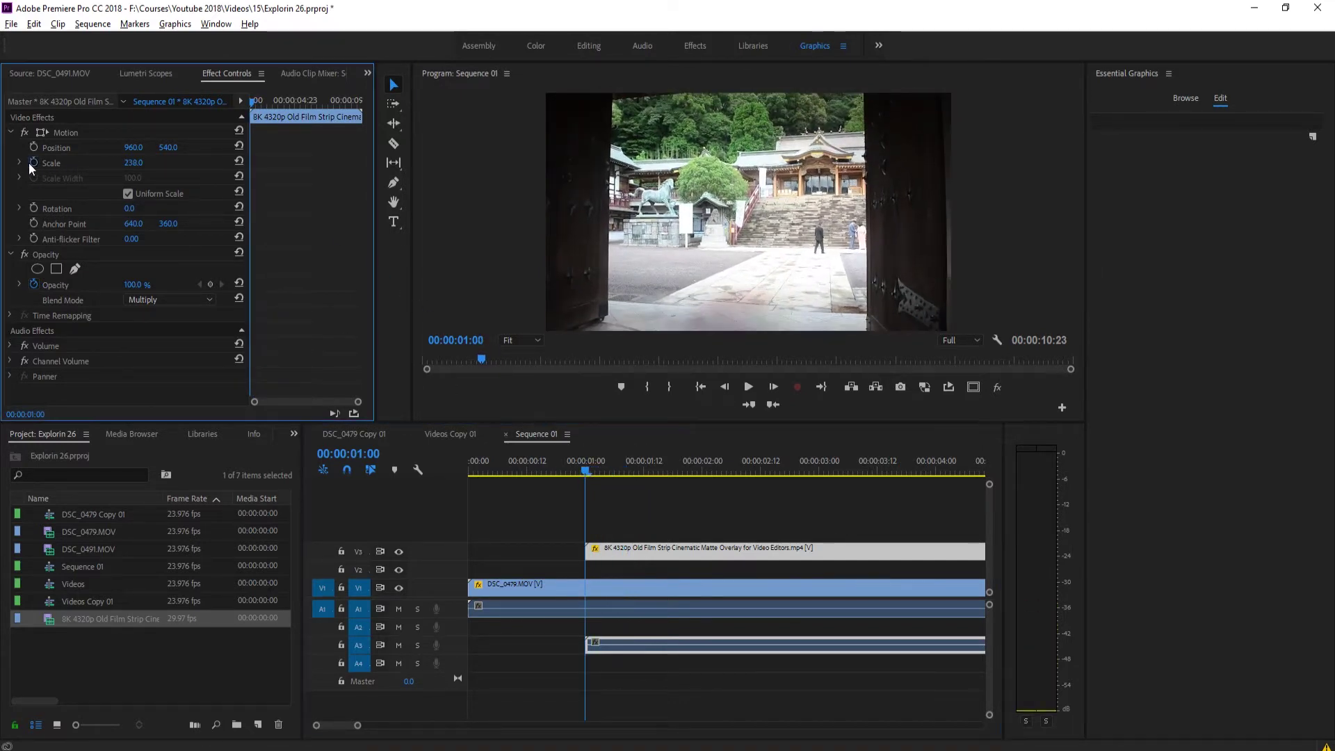
click(587, 467)
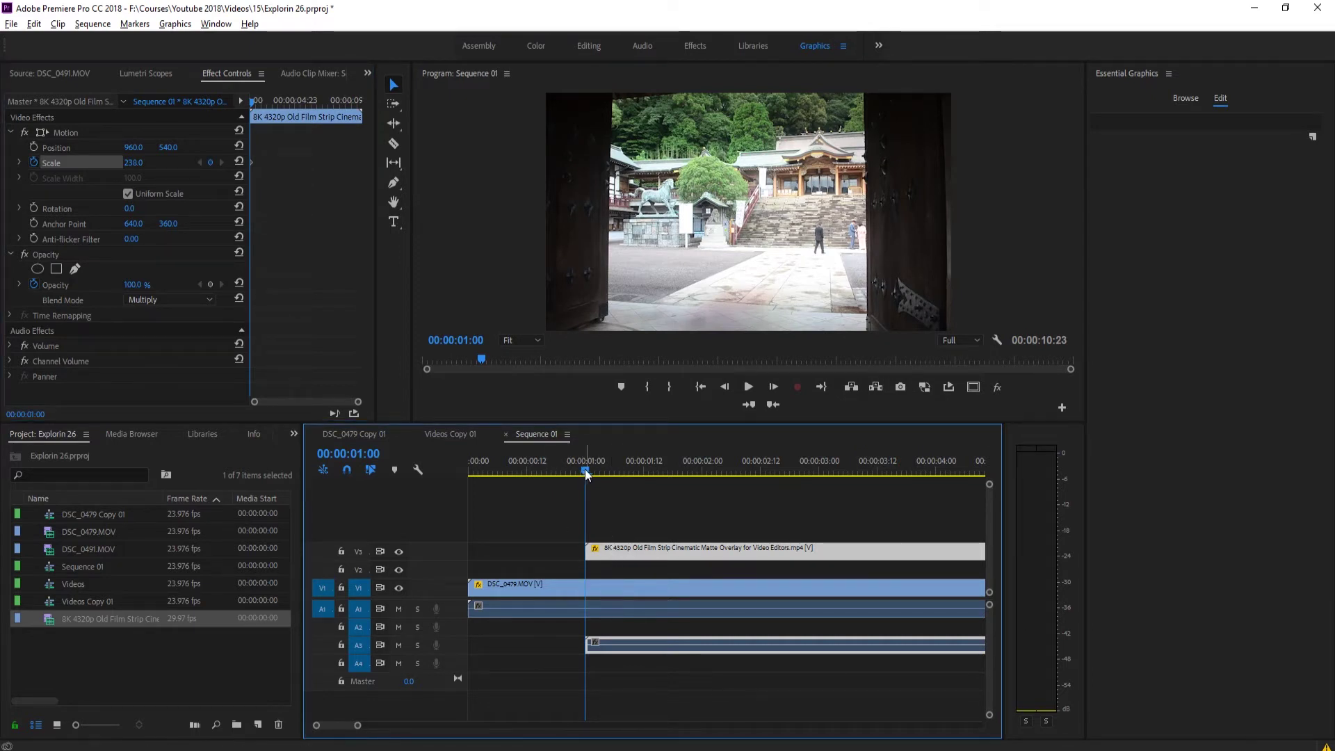
Reduce the film strip overlay's Scale a few frames after its first keyframe and play back the zoom-out.
drag(586, 470, 611, 470)
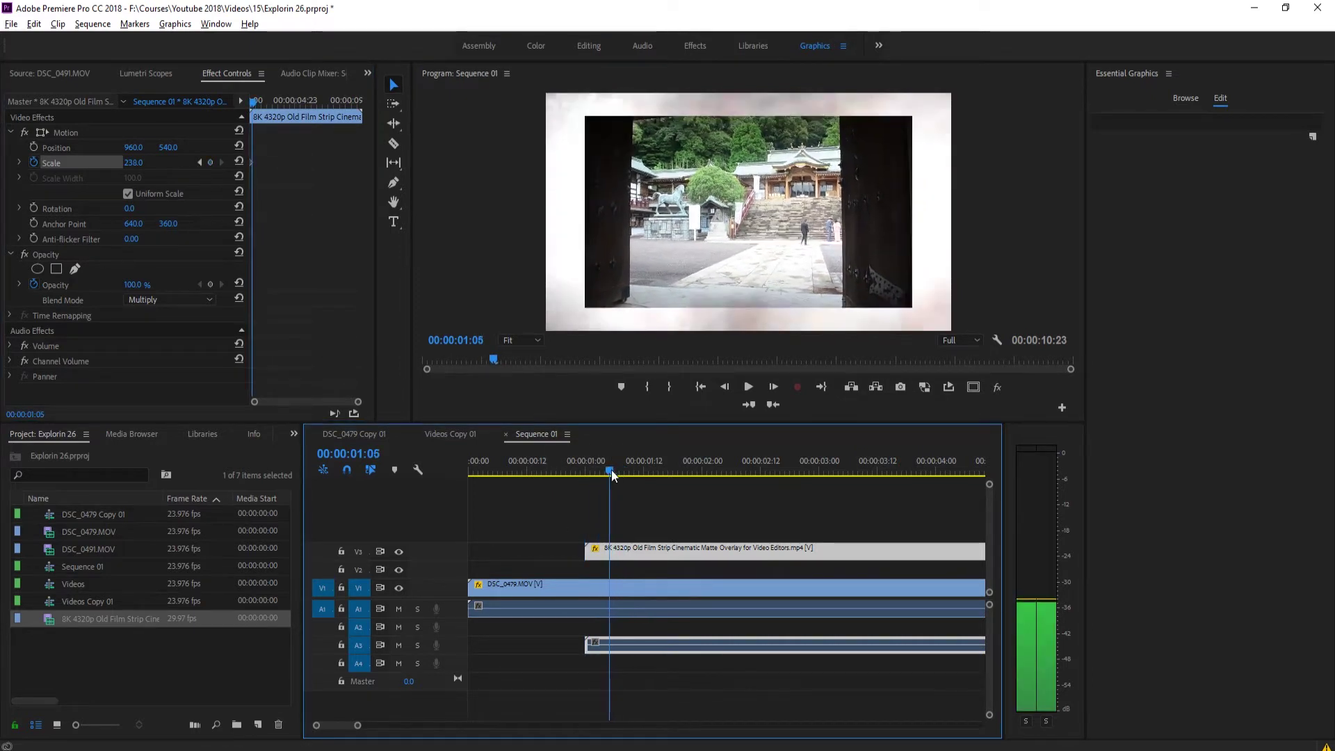
click(773, 387)
click(773, 386)
click(774, 386)
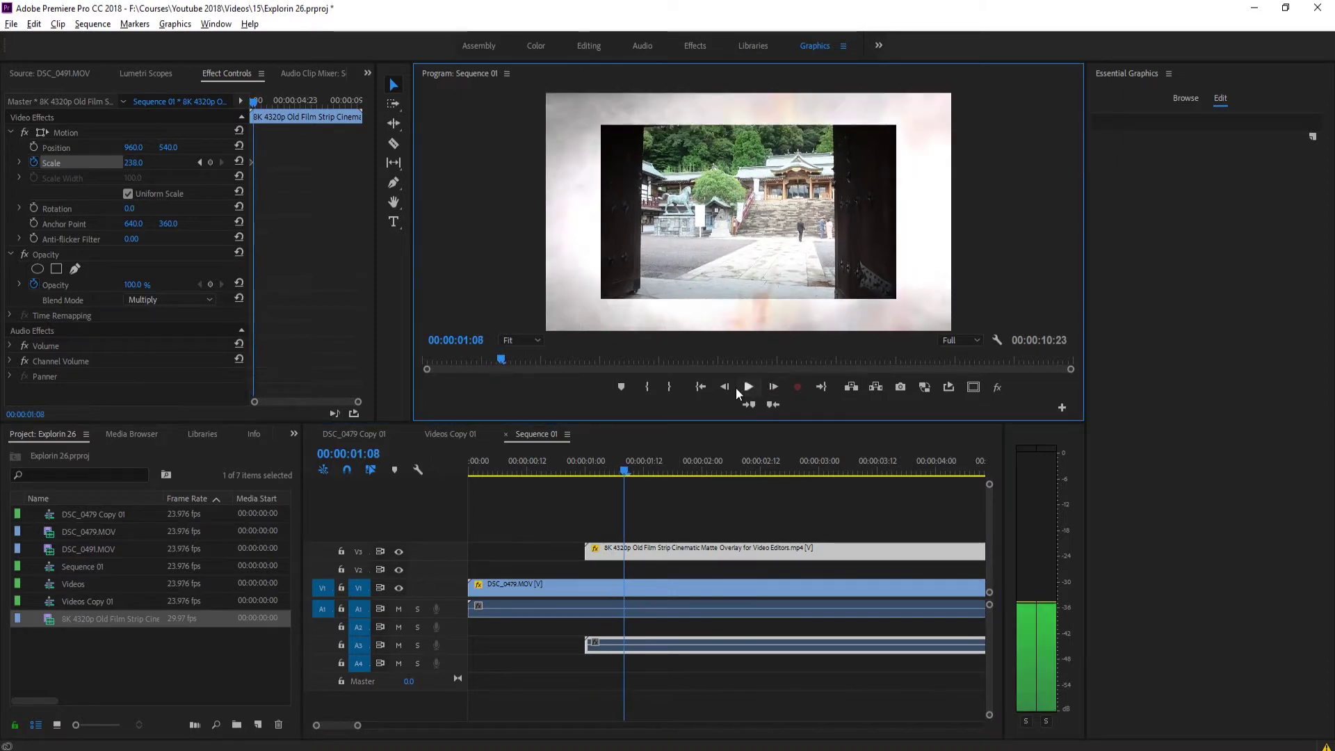
click(726, 387)
drag(133, 162, 94, 162)
click(577, 461)
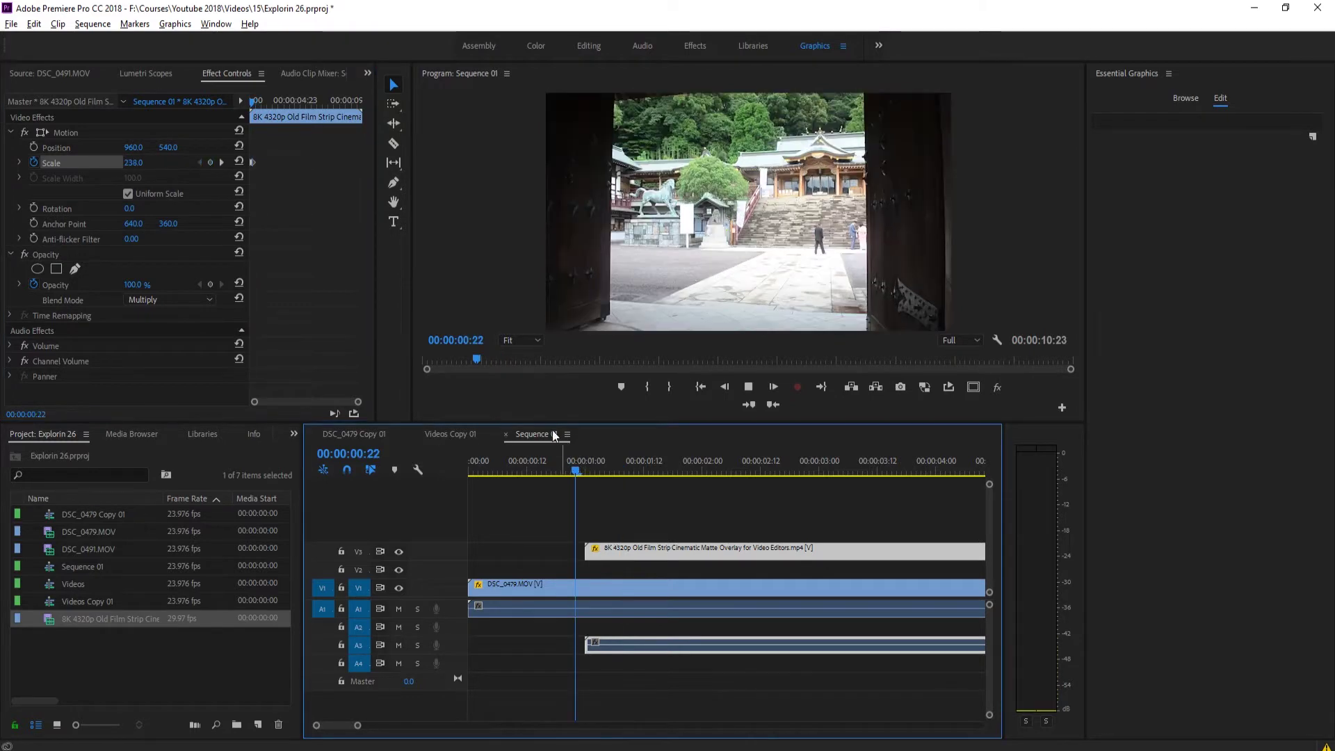
Fade in the film strip overlay with Opacity keyframes from 0% at 00:00:01:00 to 100% a couple of frames on.
key(space)
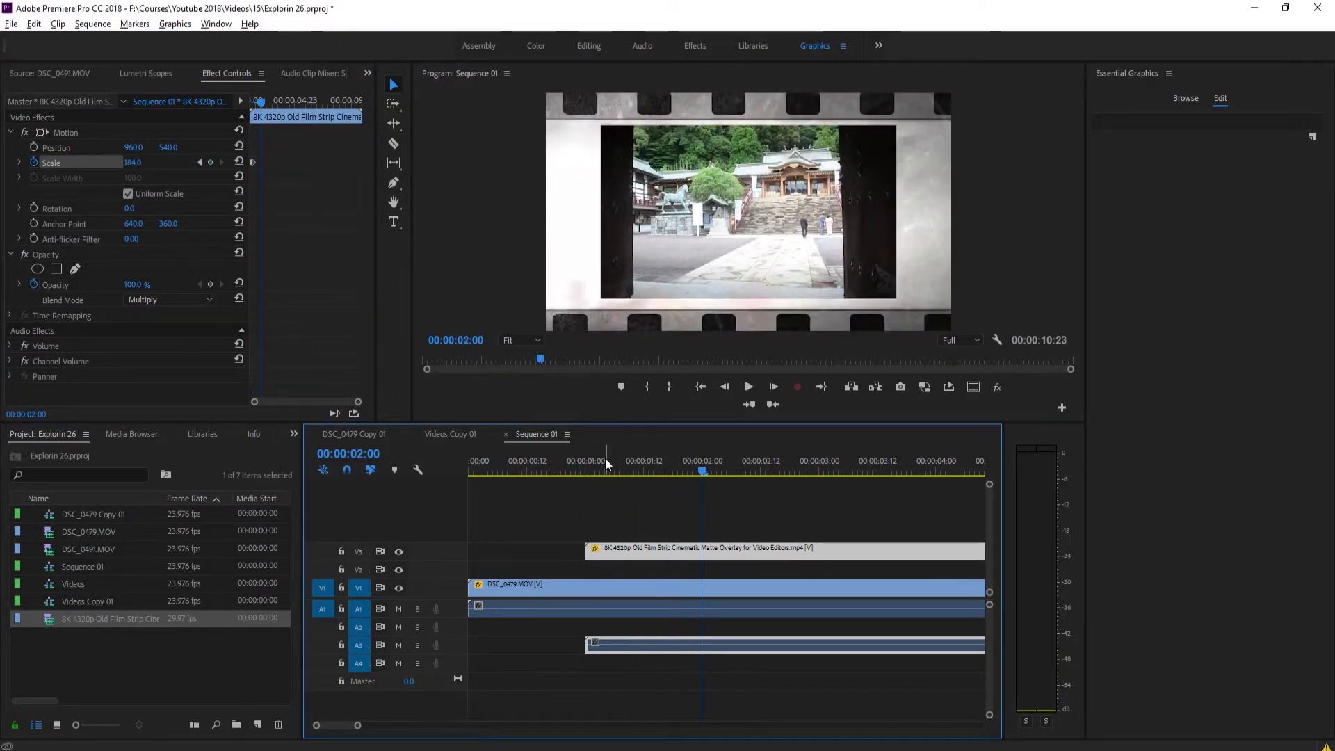
mouse_move(605, 459)
mouse_down()
mouse_move(580, 460)
mouse_move(627, 461)
mouse_move(563, 472)
mouse_move(636, 465)
mouse_move(555, 479)
mouse_move(583, 470)
mouse_up()
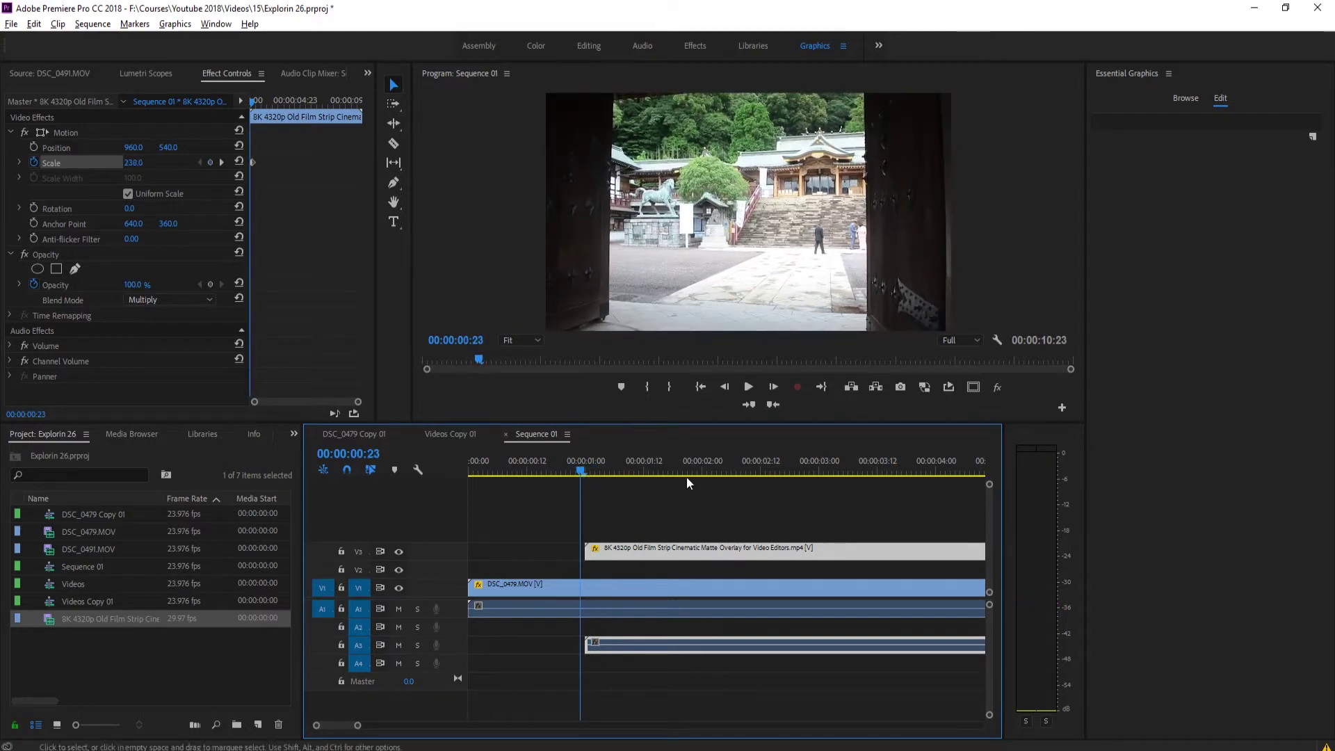
click(779, 383)
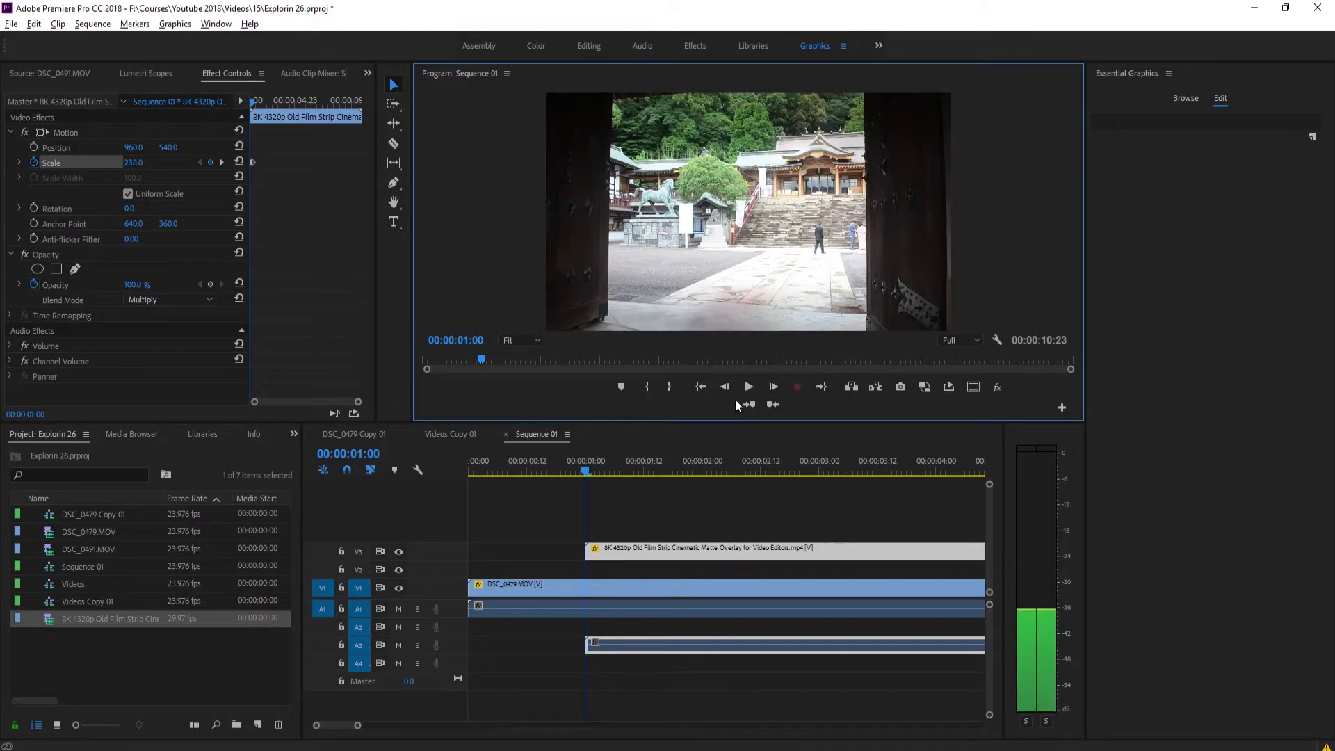
click(725, 388)
click(775, 388)
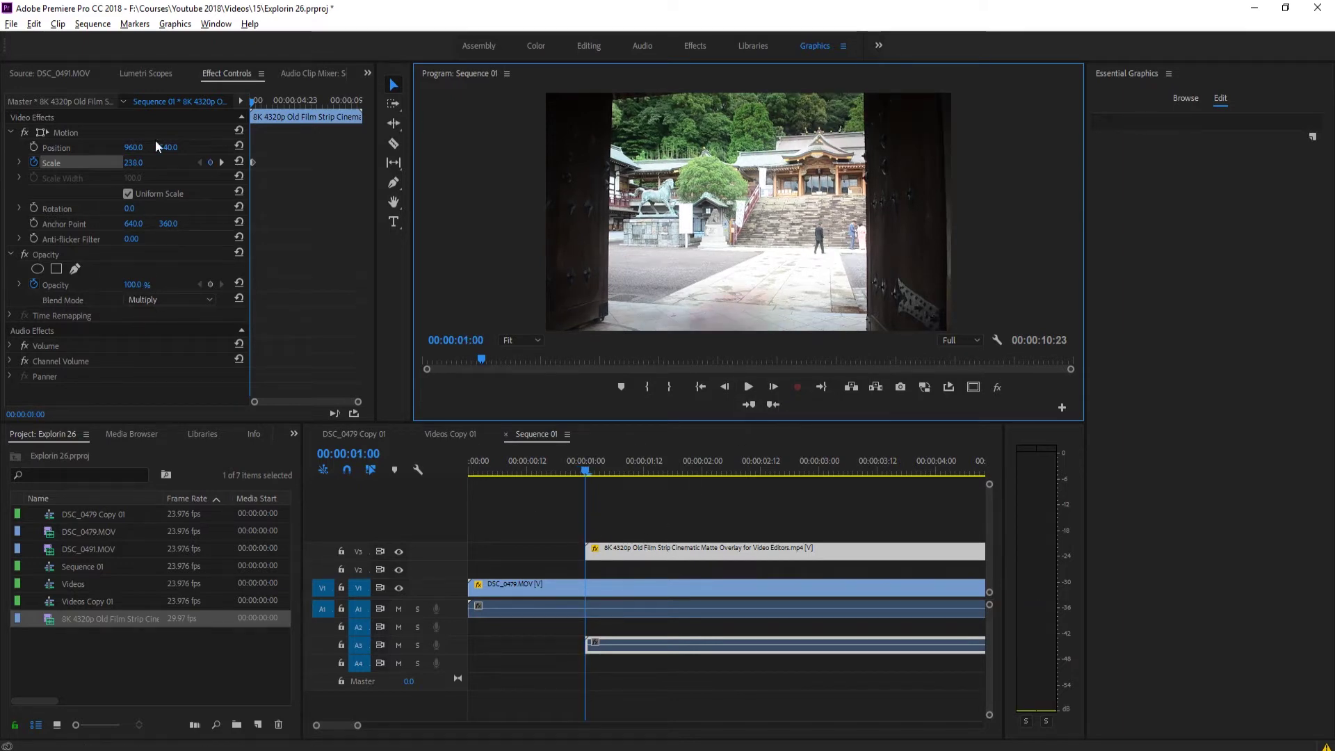
drag(133, 285, 61, 285)
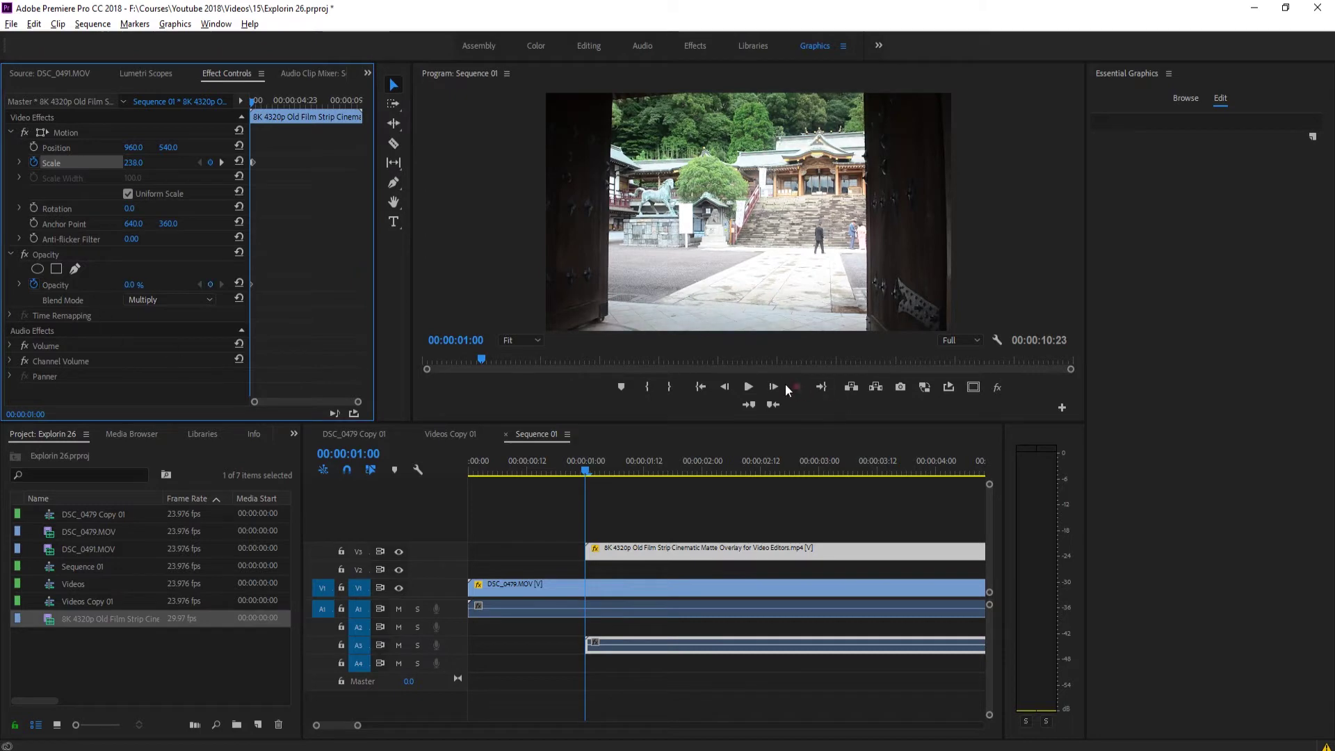
click(777, 386)
click(776, 387)
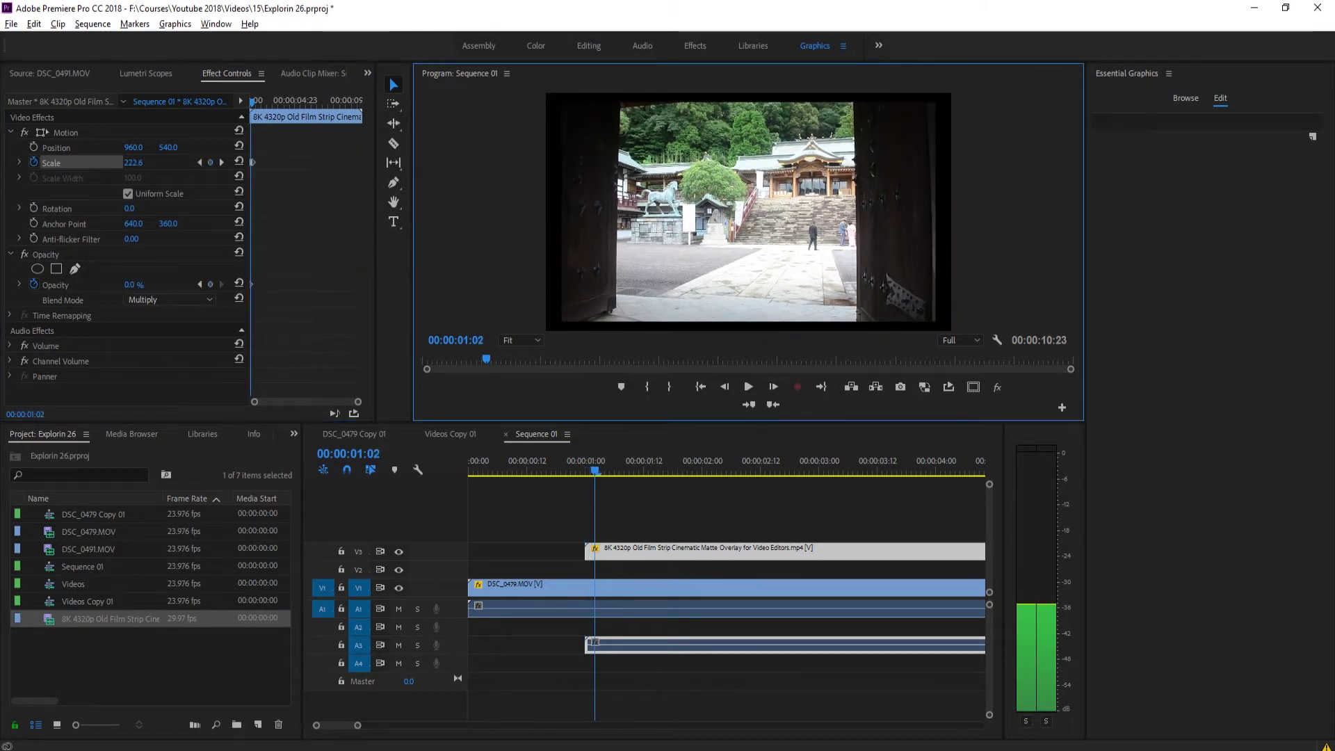
Play back the start of the film strip overlay to check its opacity fade and zoom-out.
click(566, 471)
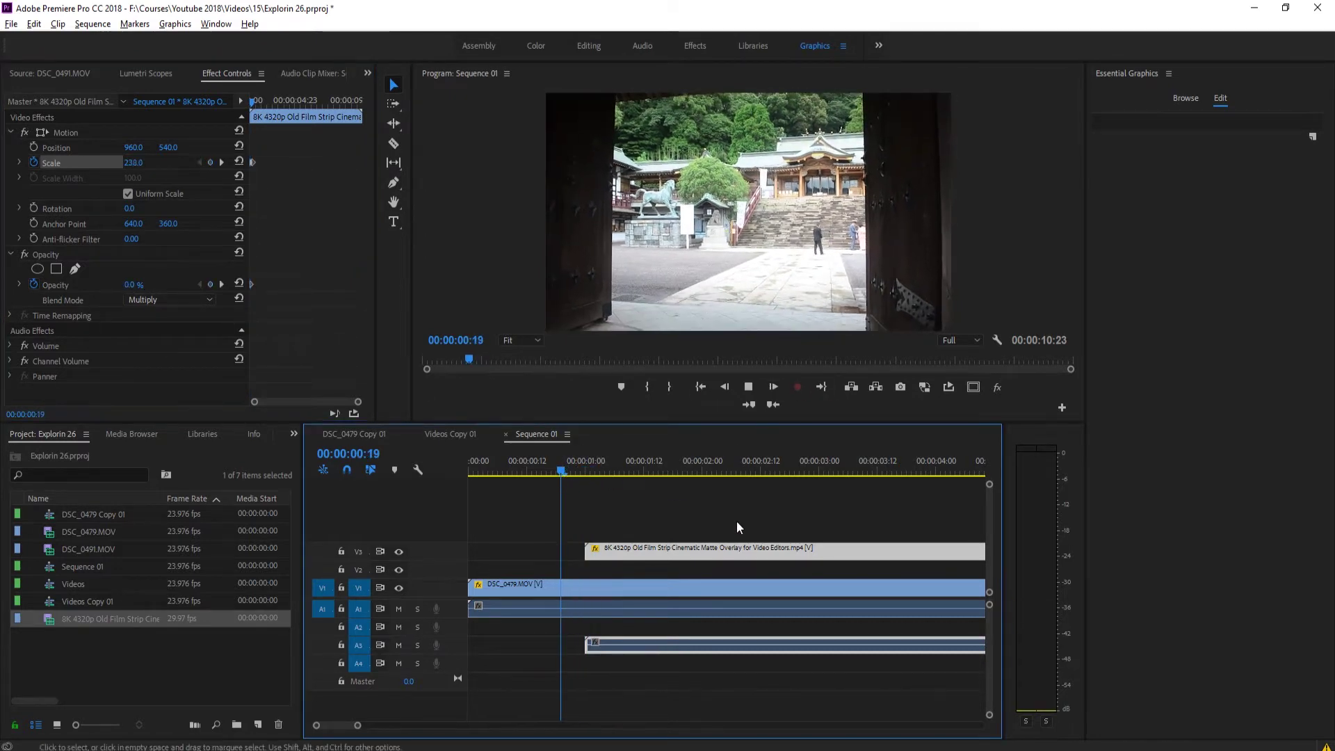
key(space)
drag(635, 476, 519, 482)
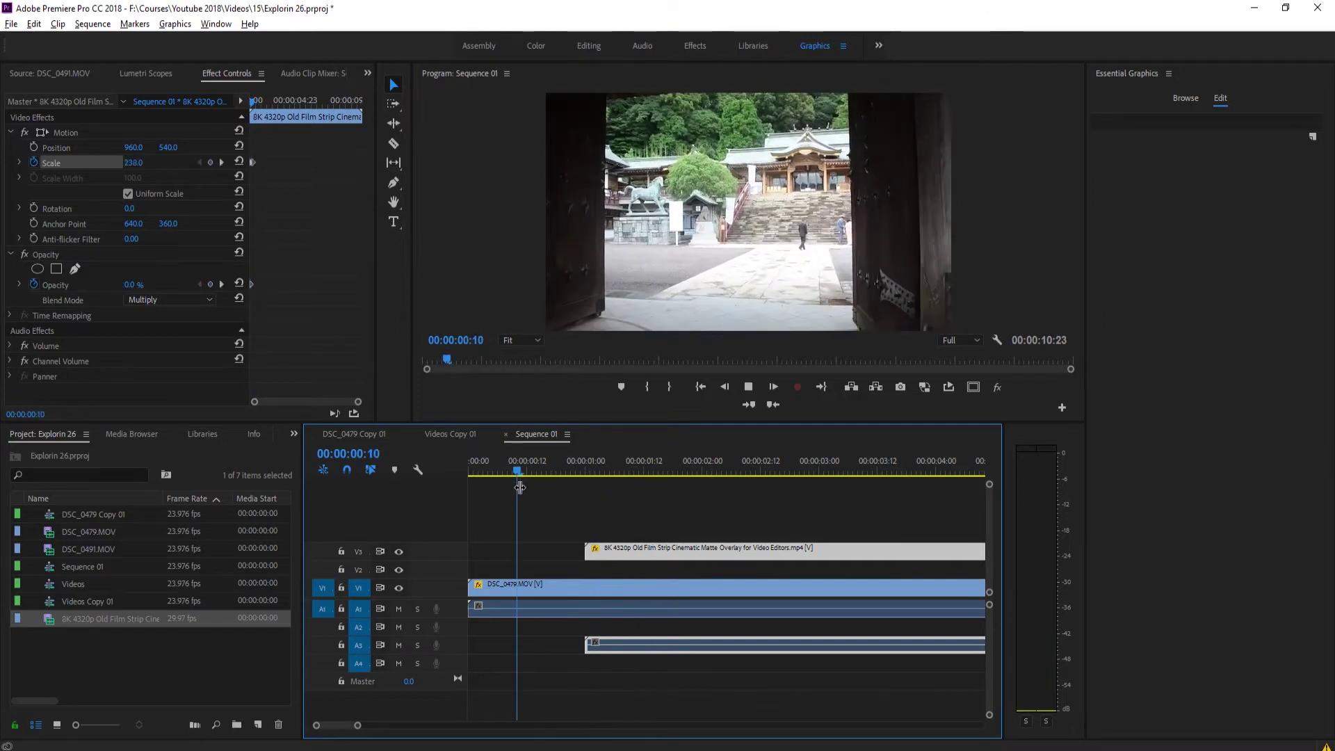
key(space)
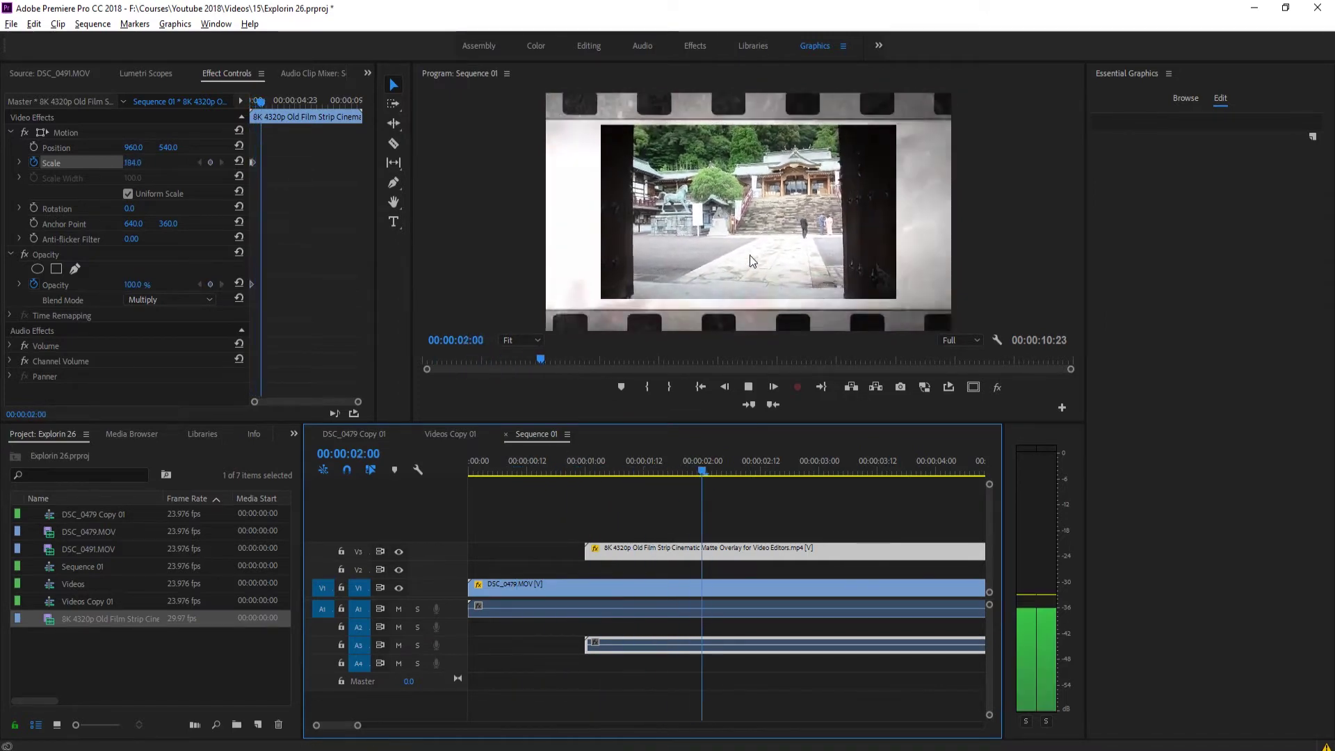
key(space)
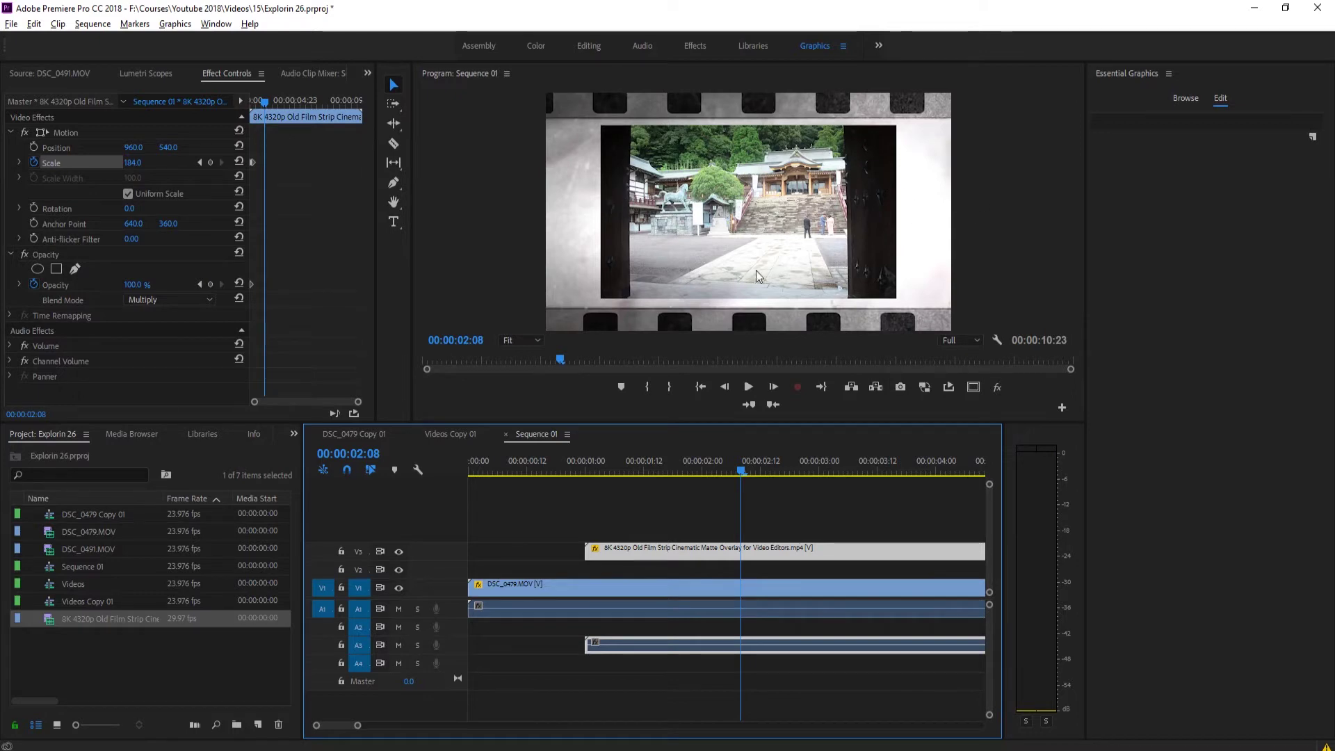
Duplicate the DSC_0479.MOV clip onto track V2 and move the film strip overlay up to track V6.
drag(634, 469, 586, 469)
click(553, 584)
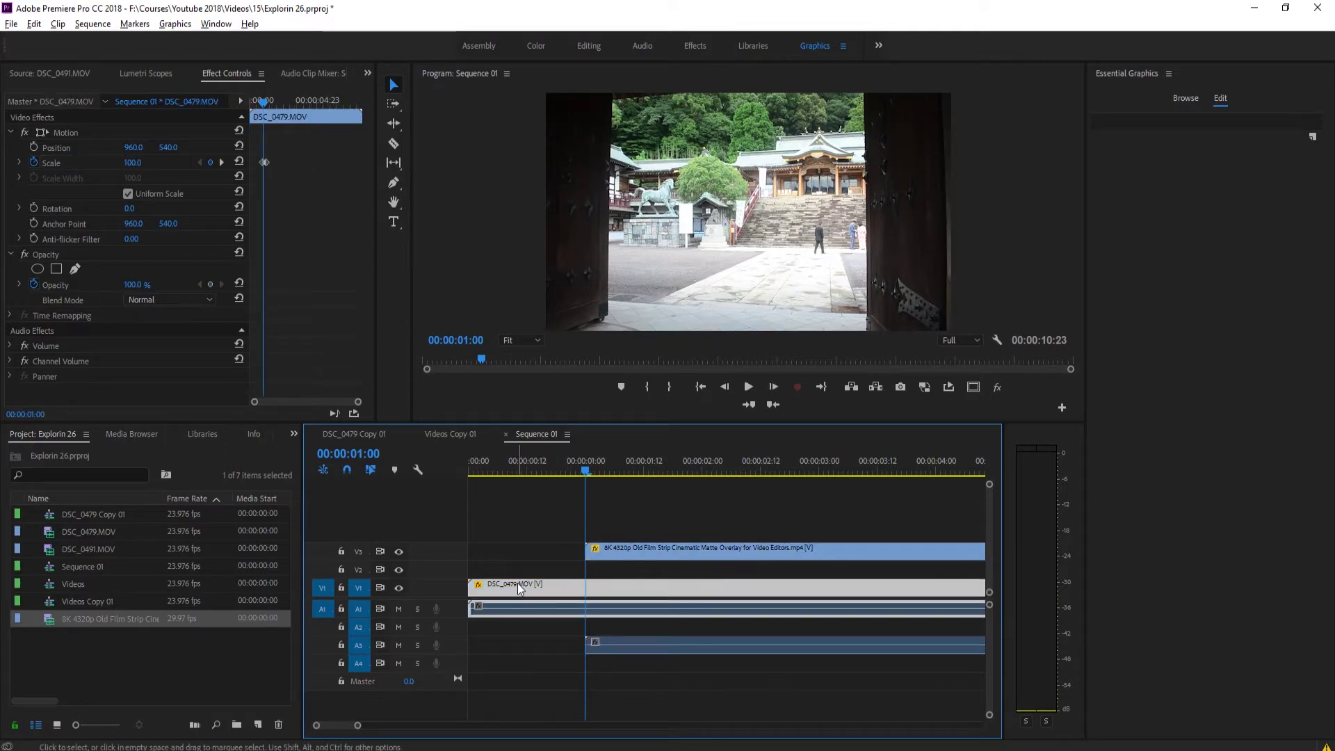
drag(520, 588, 521, 570)
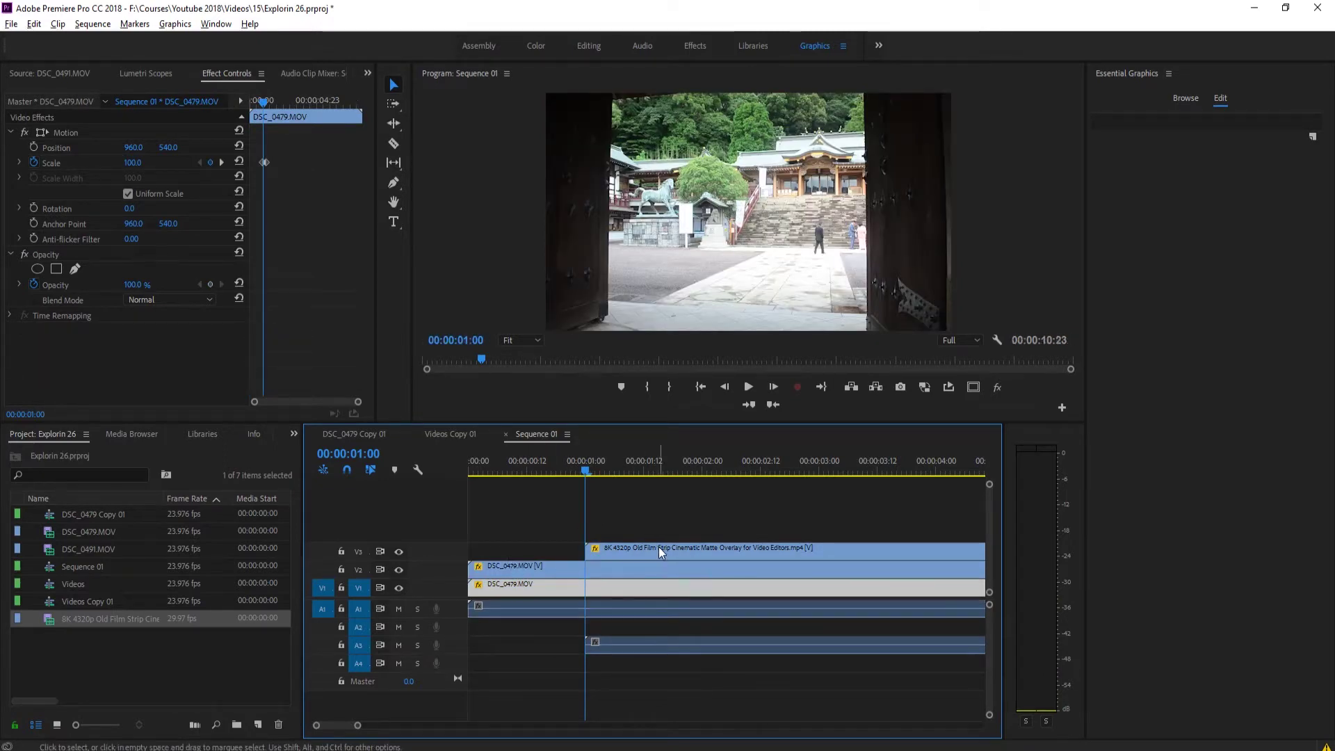
click(658, 546)
drag(658, 546, 641, 510)
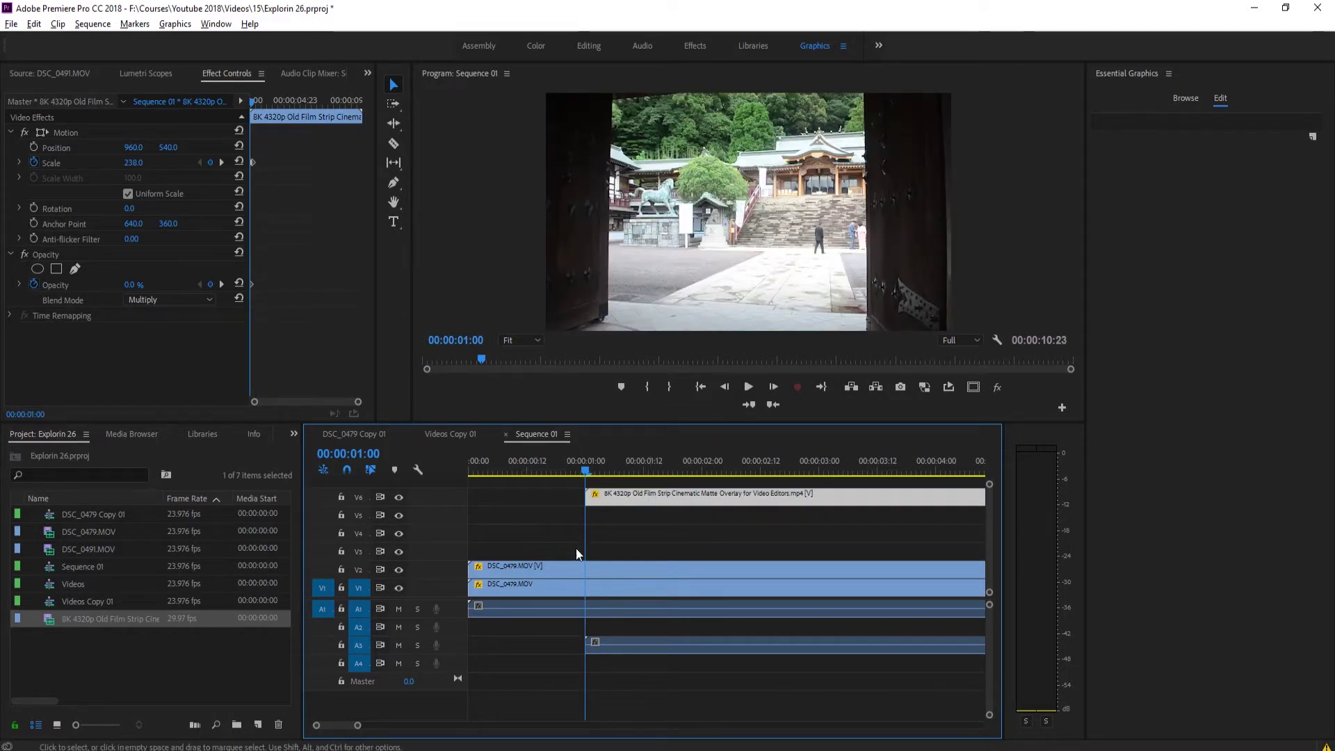
Trim a few frames off the start of the V2 copy of DSC_0479.MOV, keeping it aligned with the sequence start.
scroll(498, 646, up, 6)
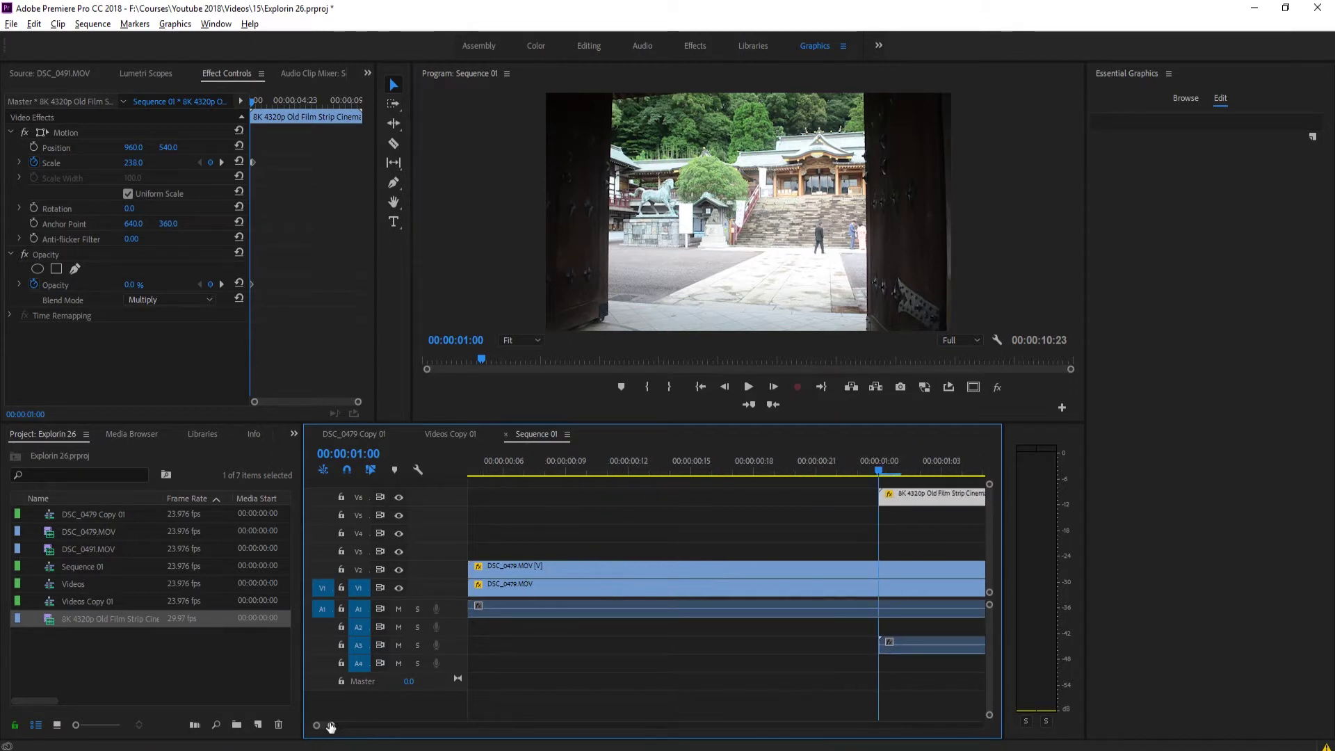
scroll(322, 732, up, 2)
click(495, 570)
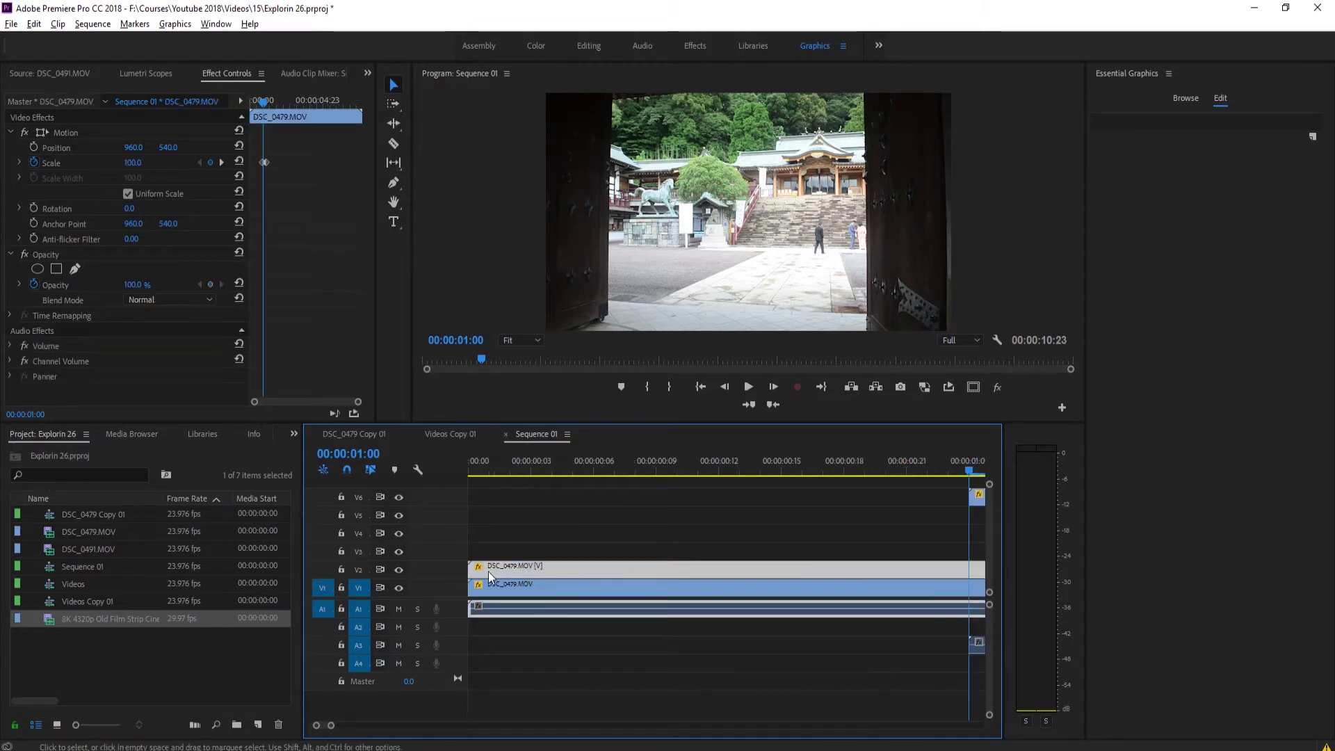
click(476, 569)
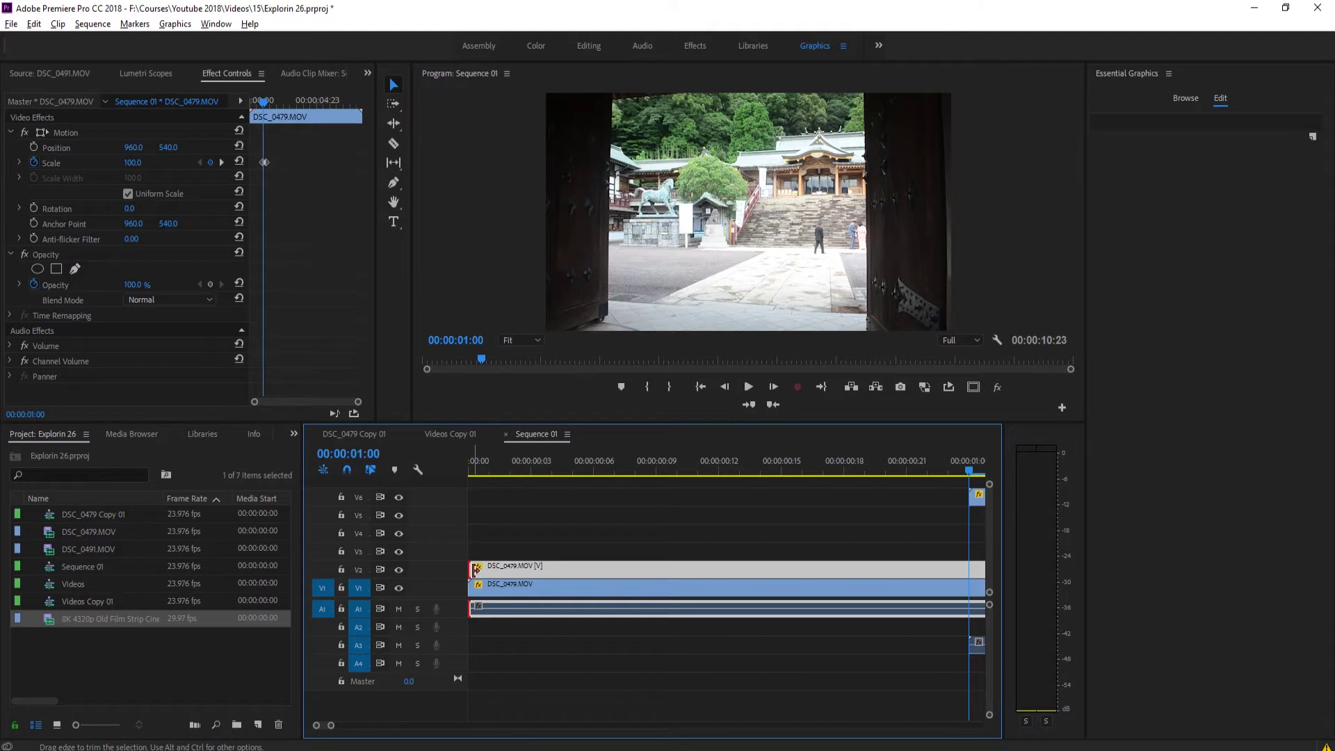
click(528, 542)
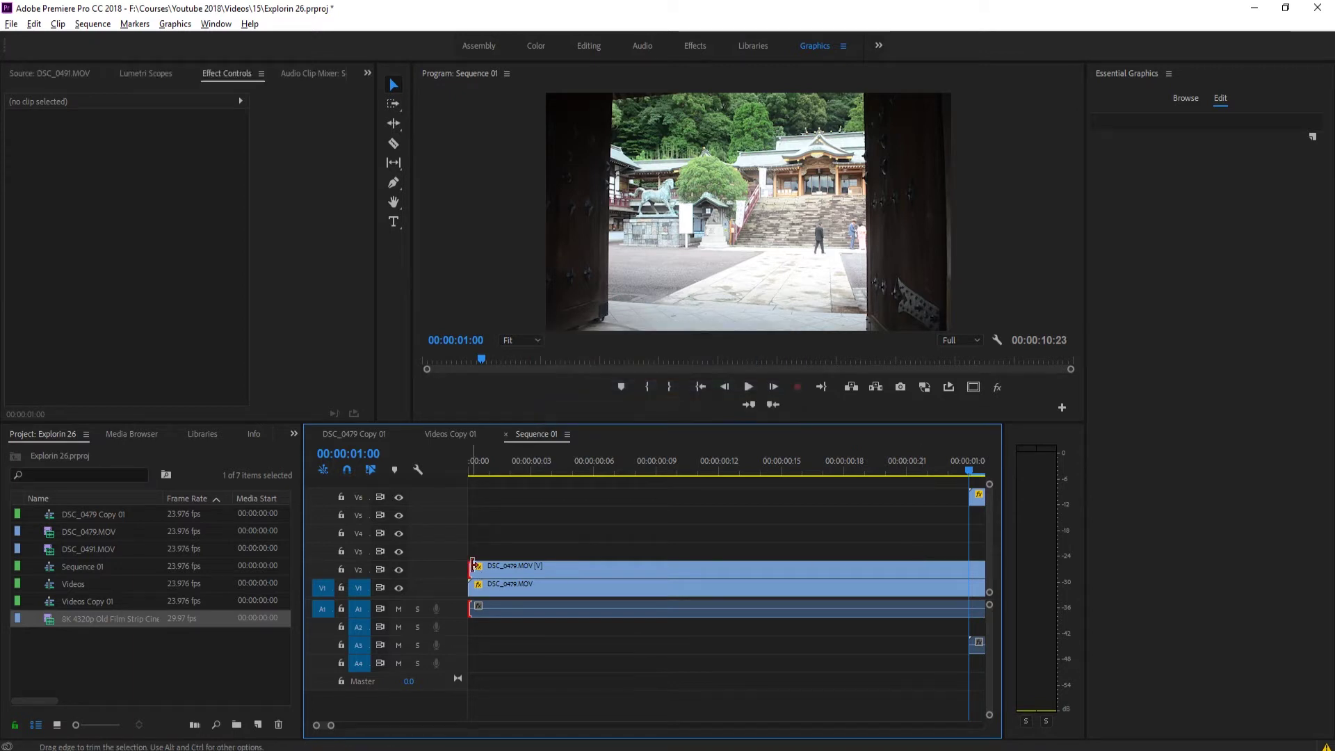
mouse_move(478, 566)
mouse_down()
mouse_move(537, 567)
mouse_move(497, 569)
mouse_up()
Set the V2 DSC_0479.MOV copy's horizontal Position to 2416 at 00:00:01:07 and remove its Scale keyframes, keeping Scale at 73.
drag(526, 457, 908, 460)
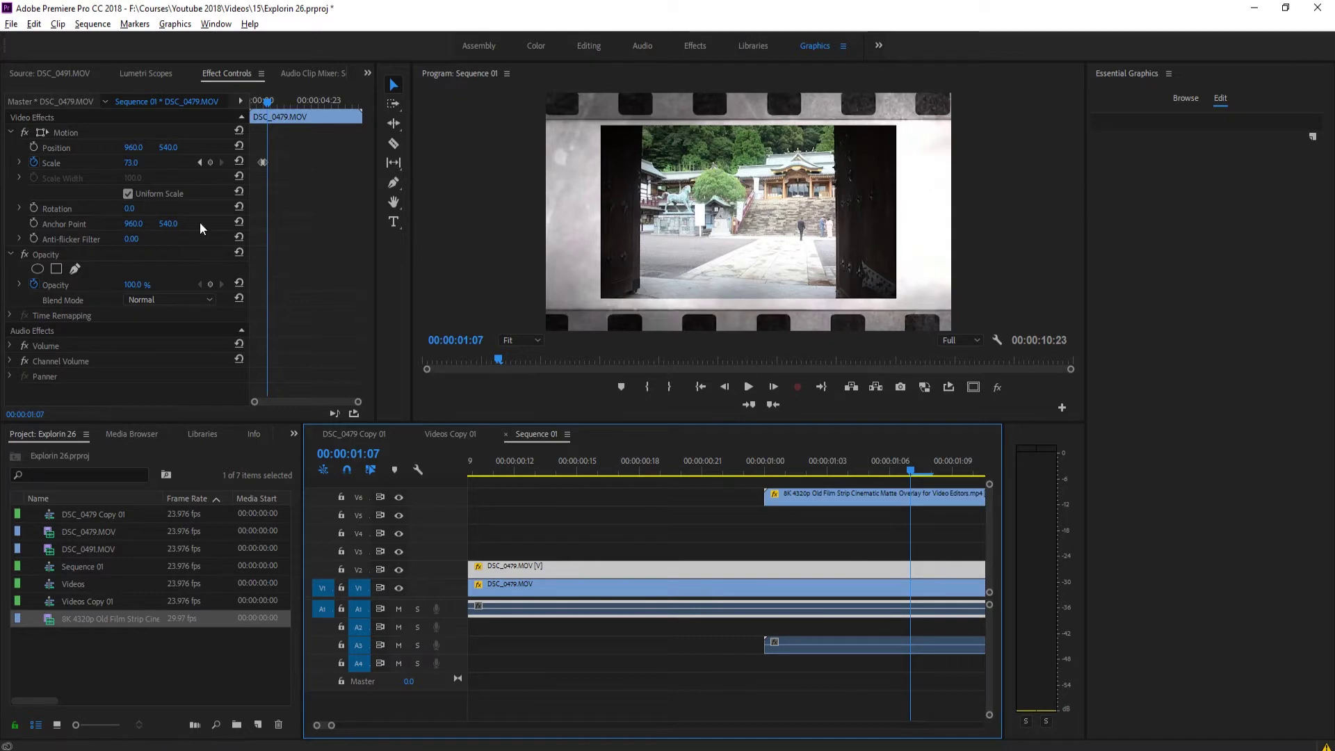
drag(173, 147, 1117, 149)
key(ctrl+z)
drag(278, 148, 138, 148)
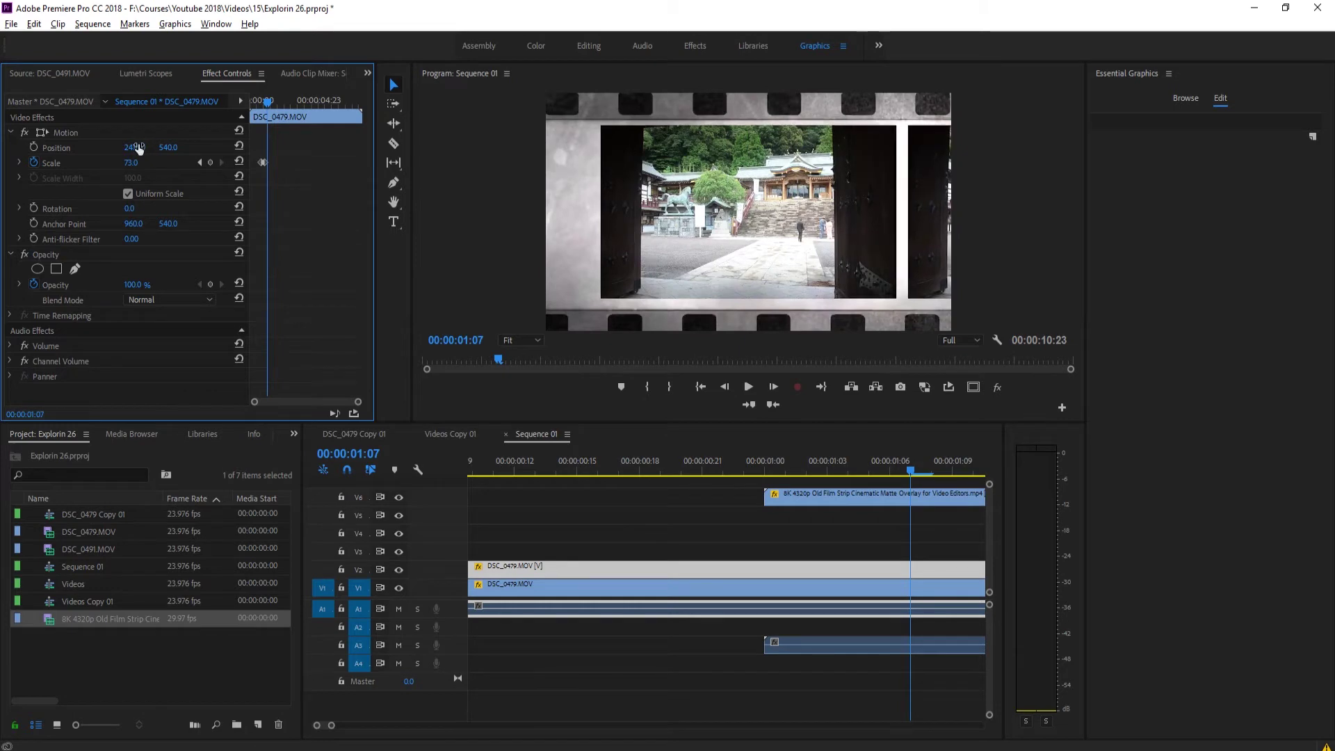
click(33, 164)
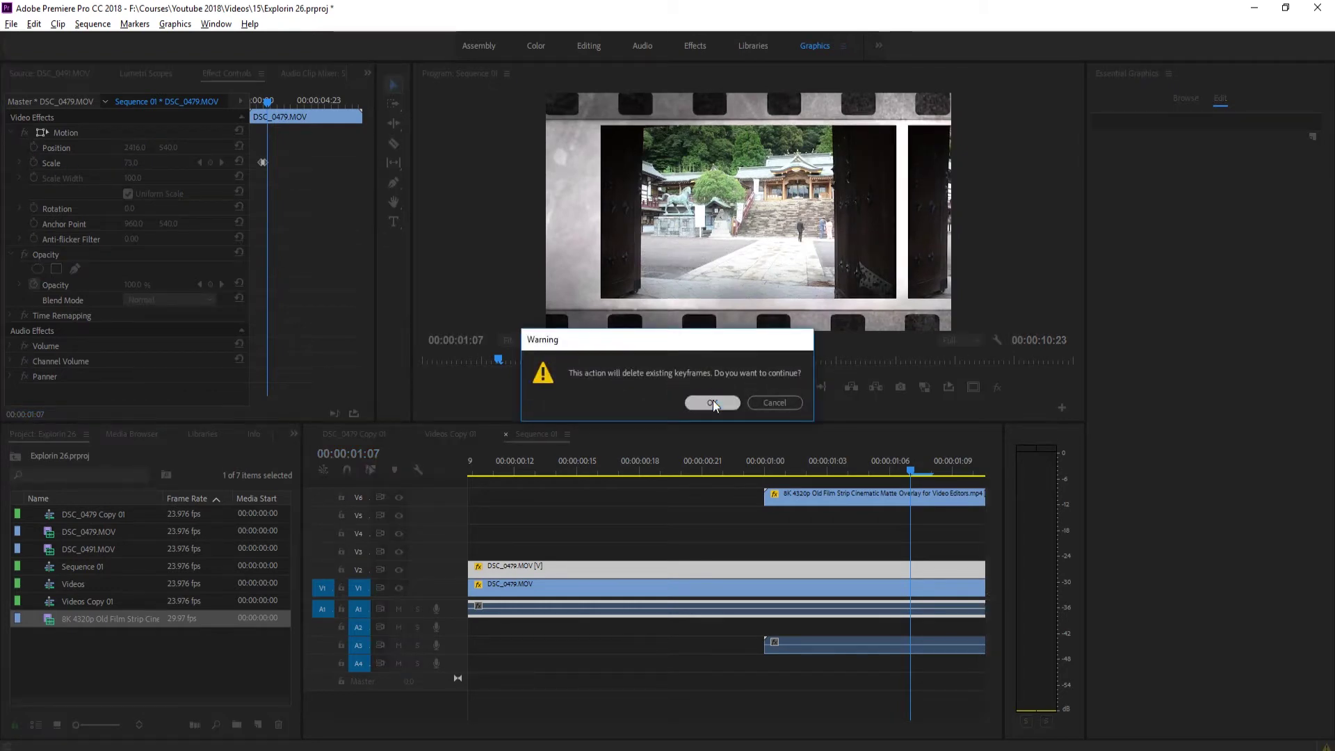
click(712, 403)
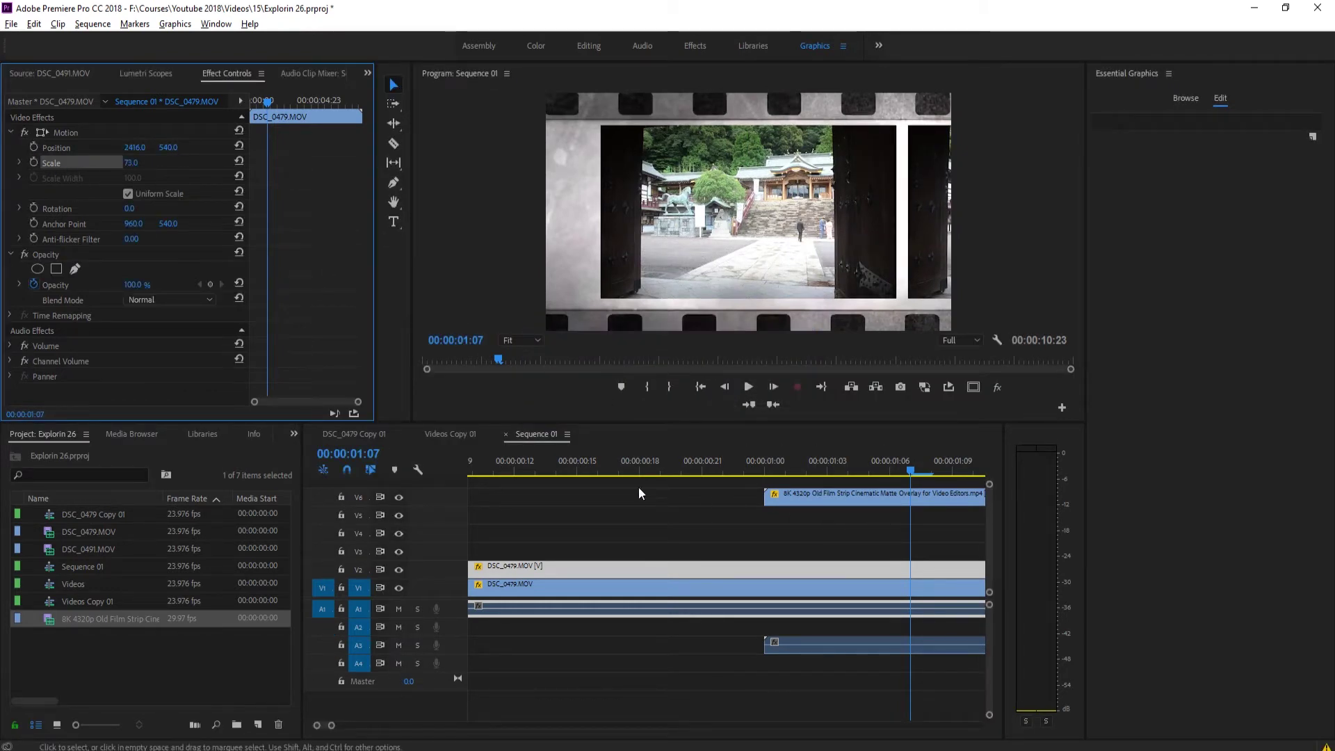
Add an Opacity keyframe of 0% to the V2 DSC_0479.MOV copy at 00:00:01:05.
drag(919, 465, 869, 474)
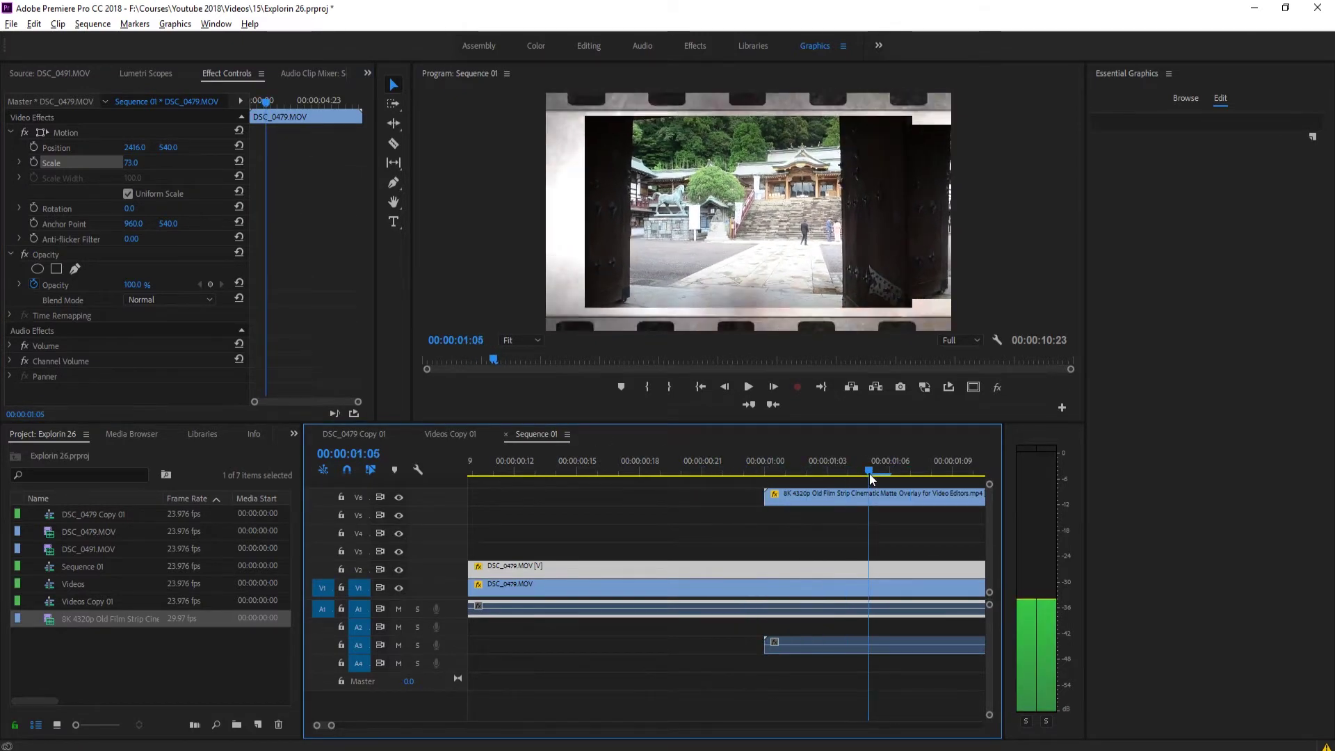
click(36, 282)
click(36, 285)
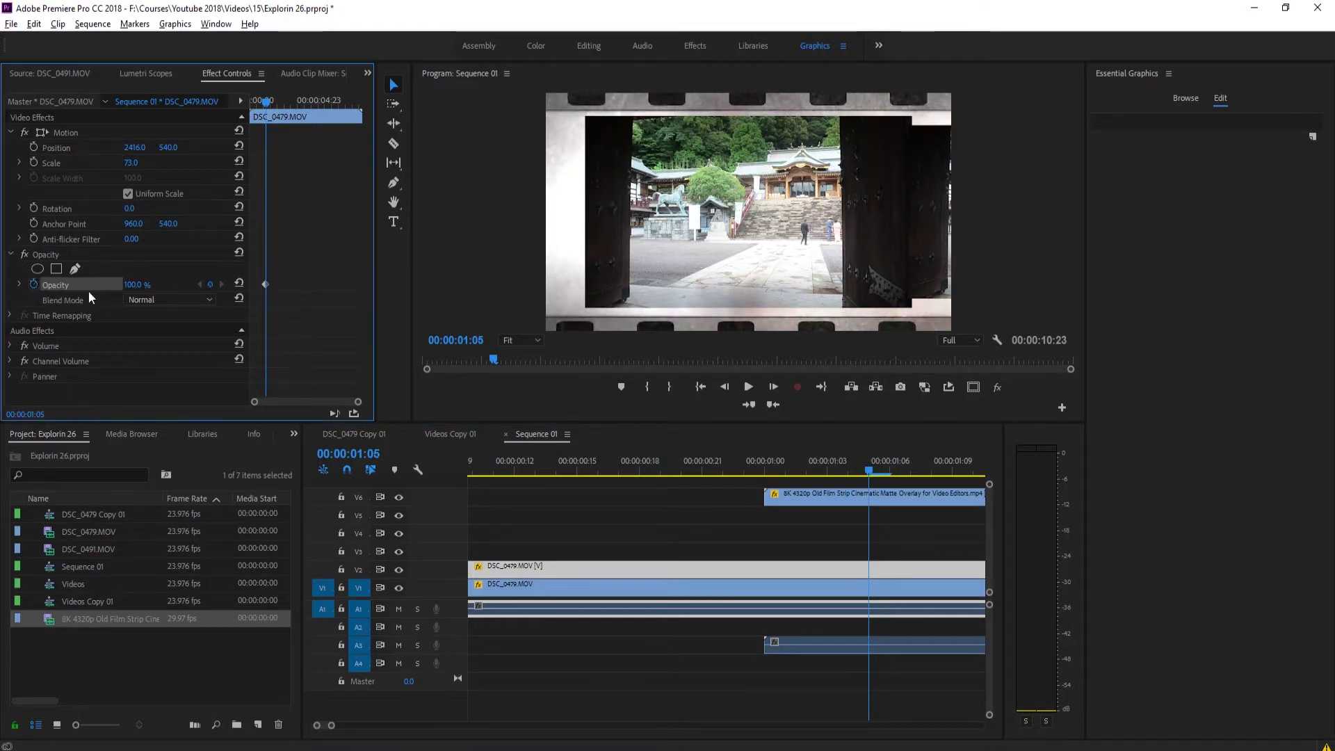
click(132, 285)
text(0)
key(Return)
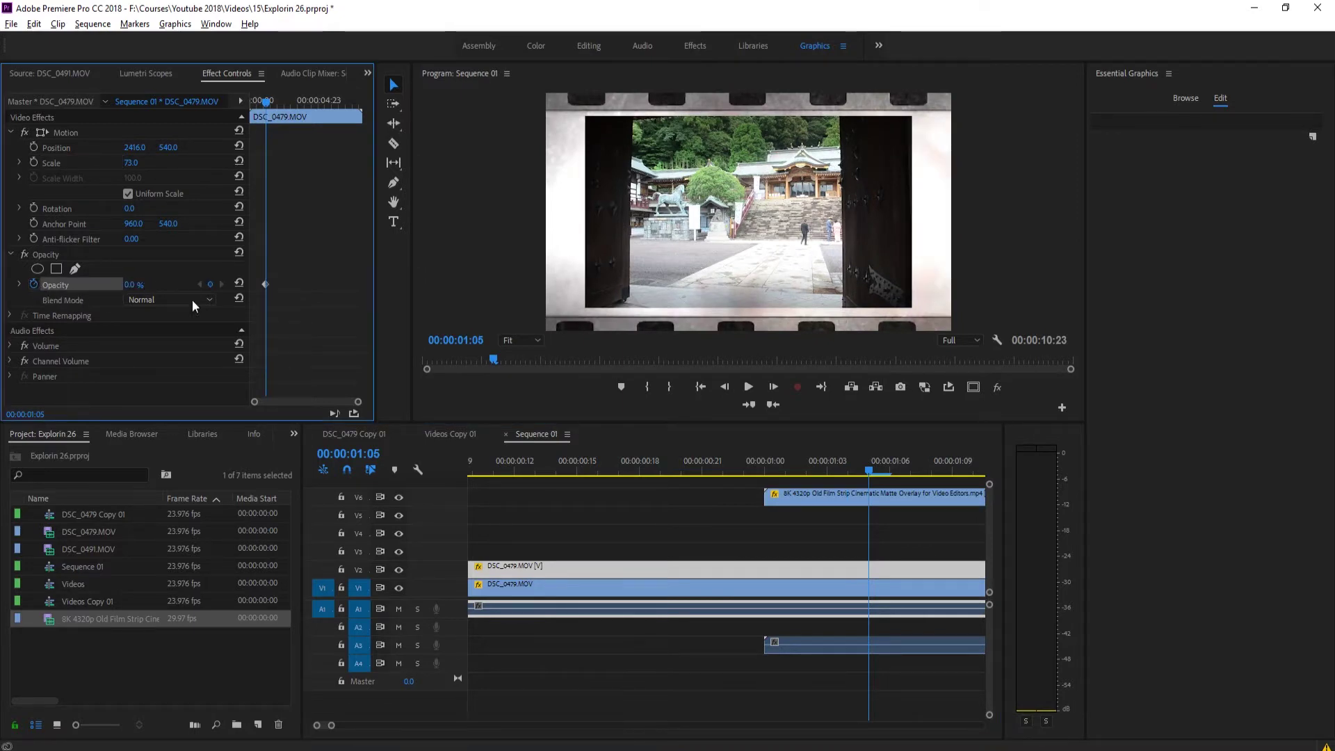
Add an Opacity keyframe of 100% to the V2 DSC_0479.MOV copy at 00:00:01:07.
click(773, 386)
click(774, 387)
click(774, 387)
click(724, 386)
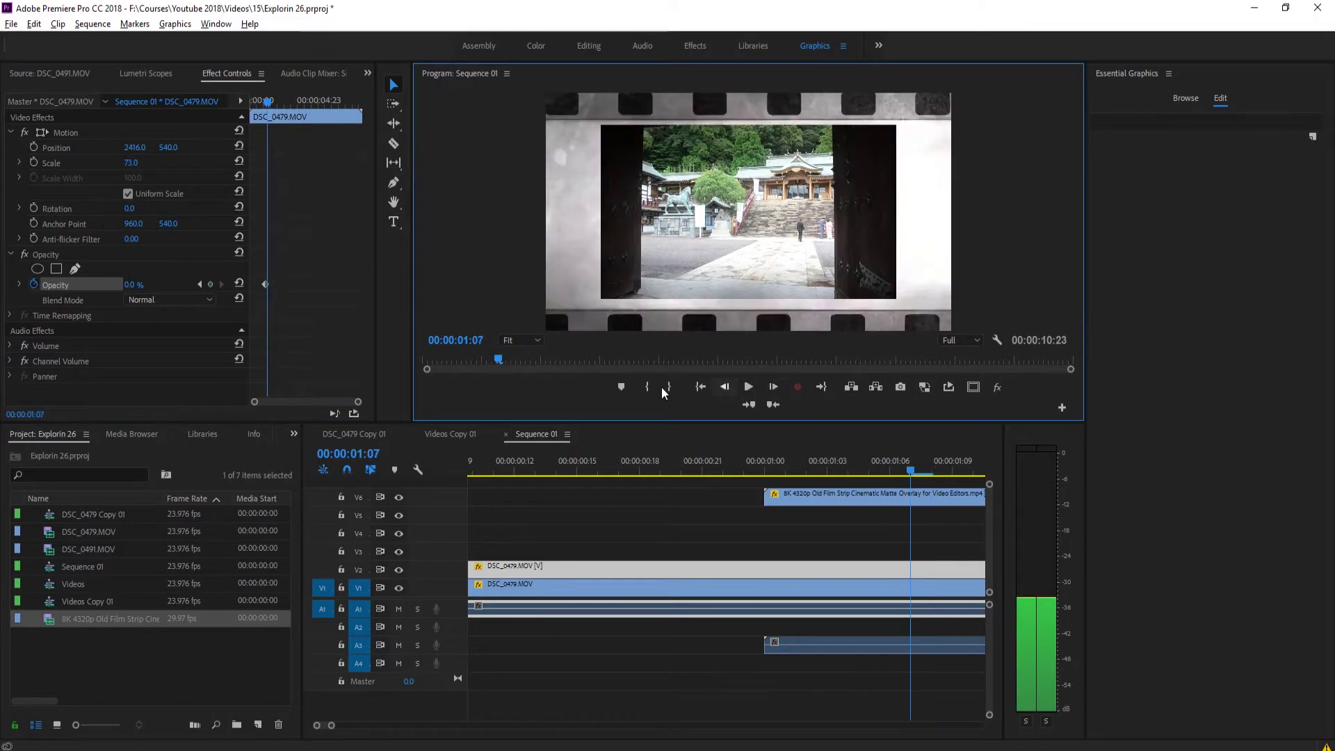
drag(131, 286, 201, 285)
Play back the sequence to check how the neighbouring film frame fades in beside the main picture.
drag(812, 463, 704, 453)
key(space)
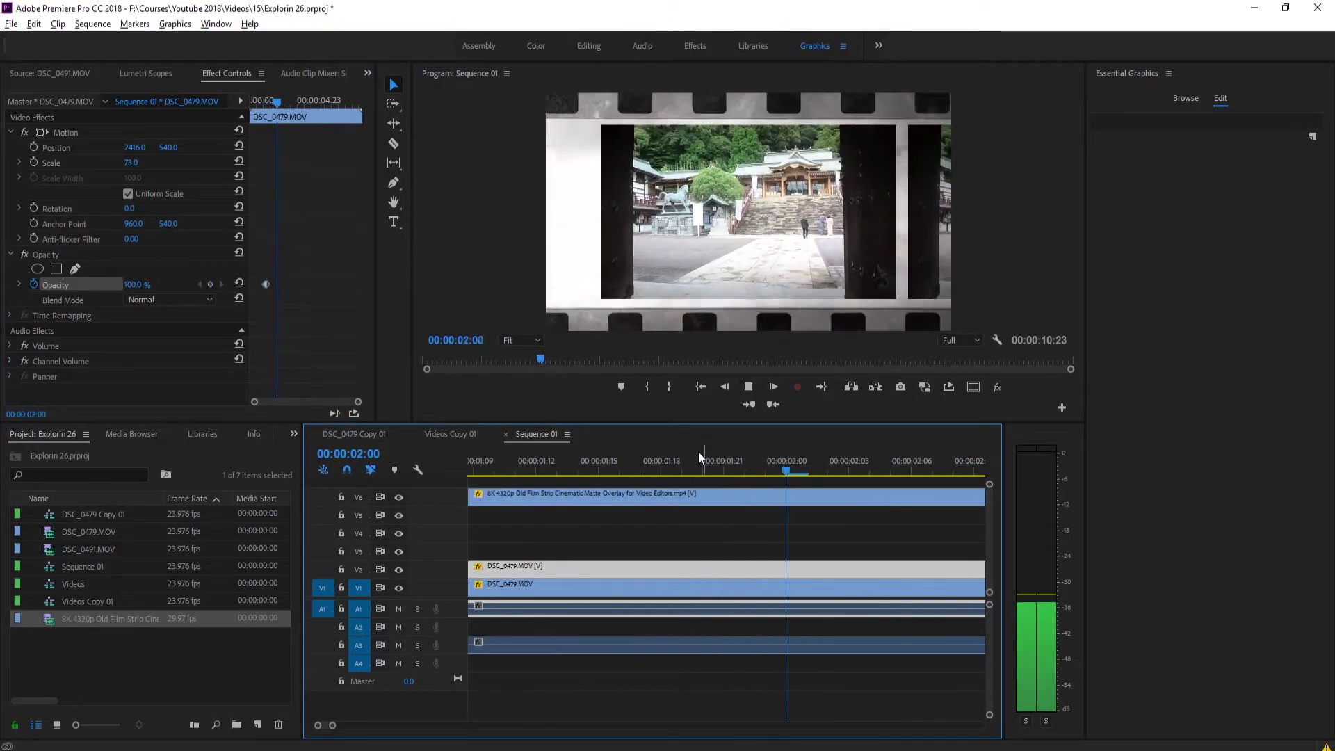
key(space)
scroll(595, 534, down, 7)
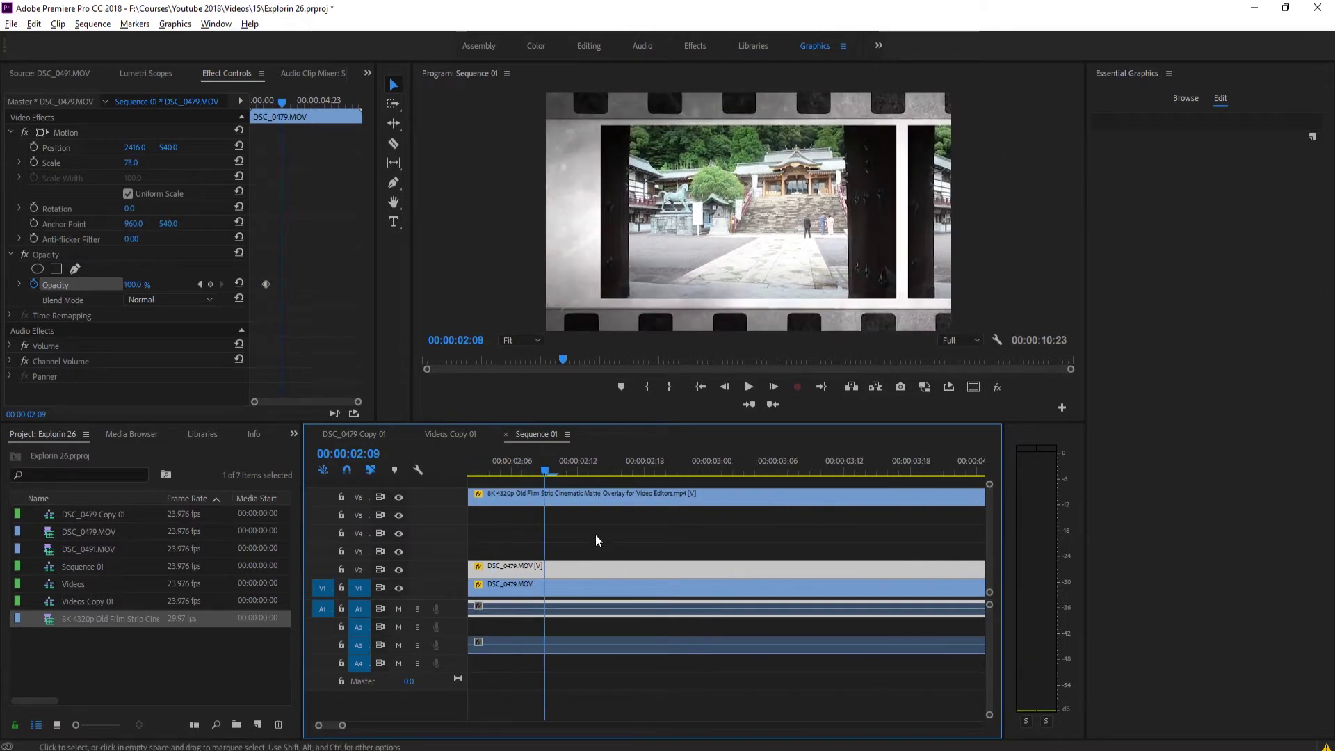
scroll(581, 532, down, 1)
drag(573, 466, 313, 464)
key(space)
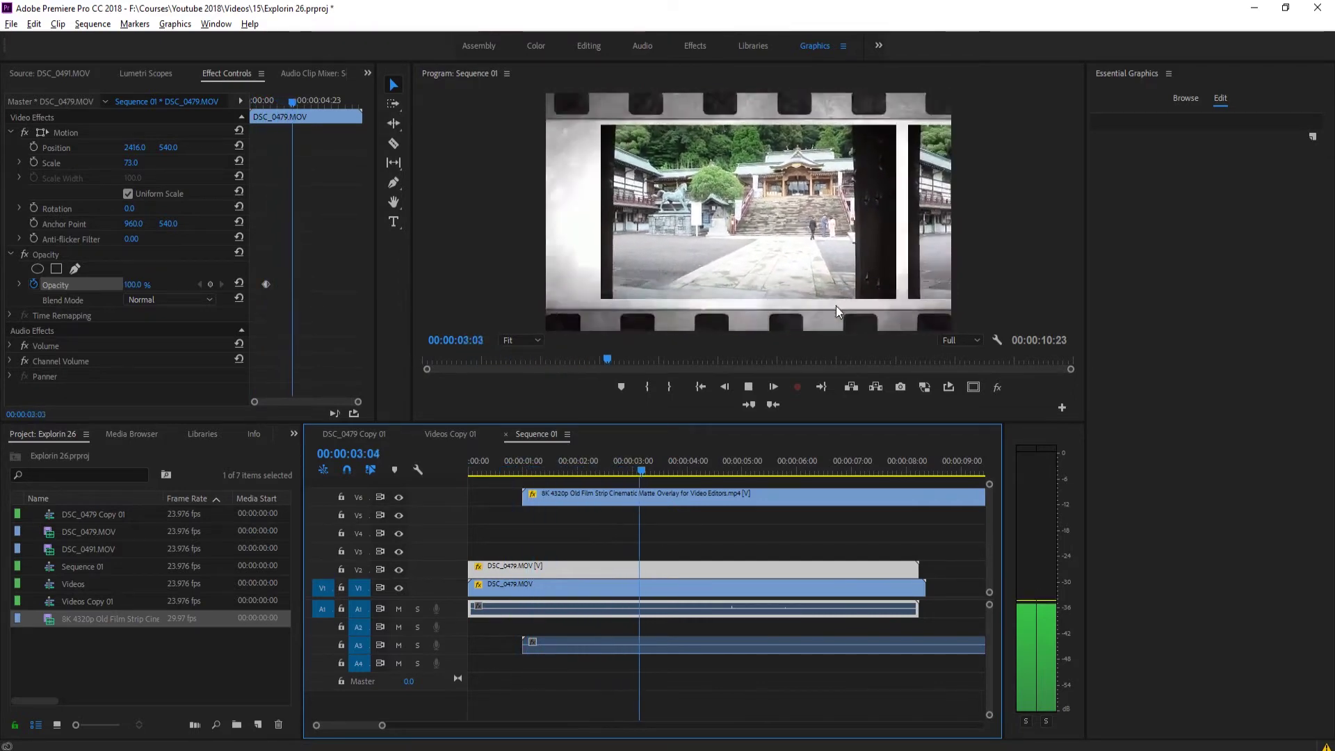
Step frame by frame from 00:00:03:10 to examine how the clips line up with the moving film strip frames.
drag(598, 466, 655, 466)
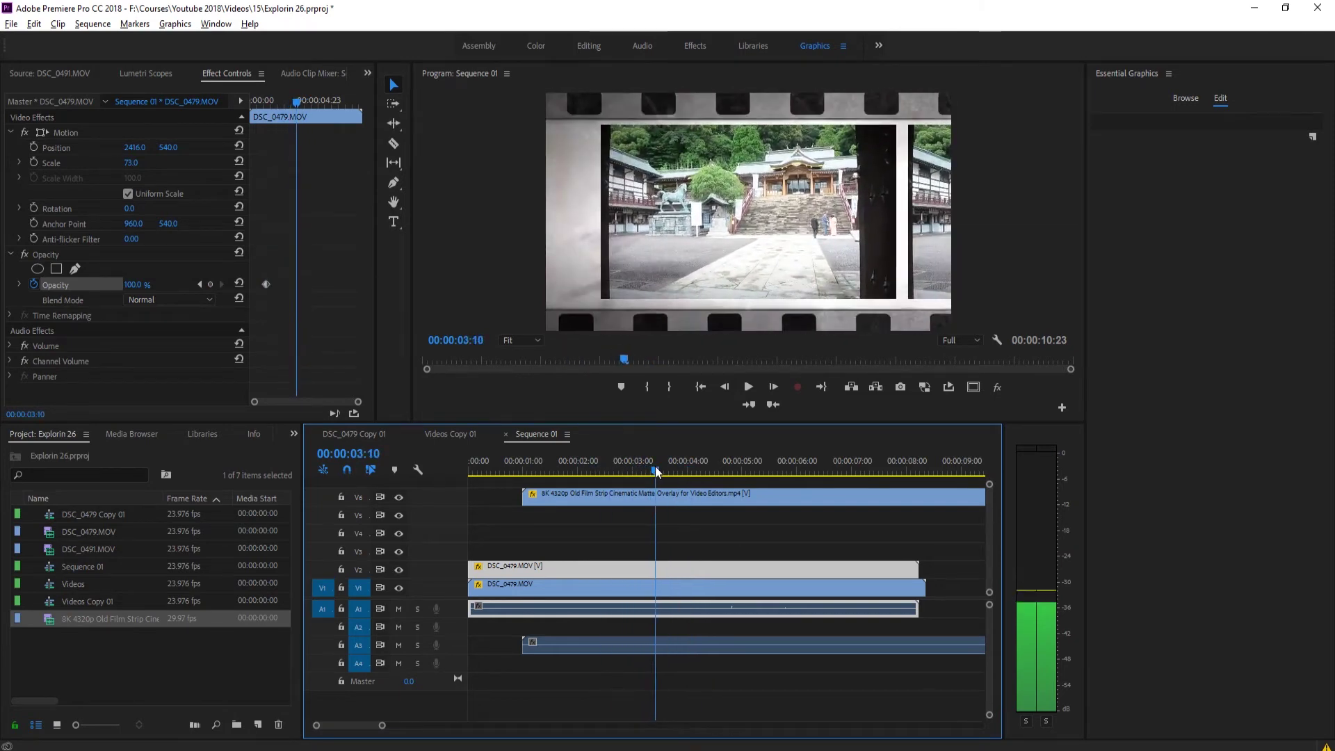
click(772, 386)
click(772, 385)
click(774, 387)
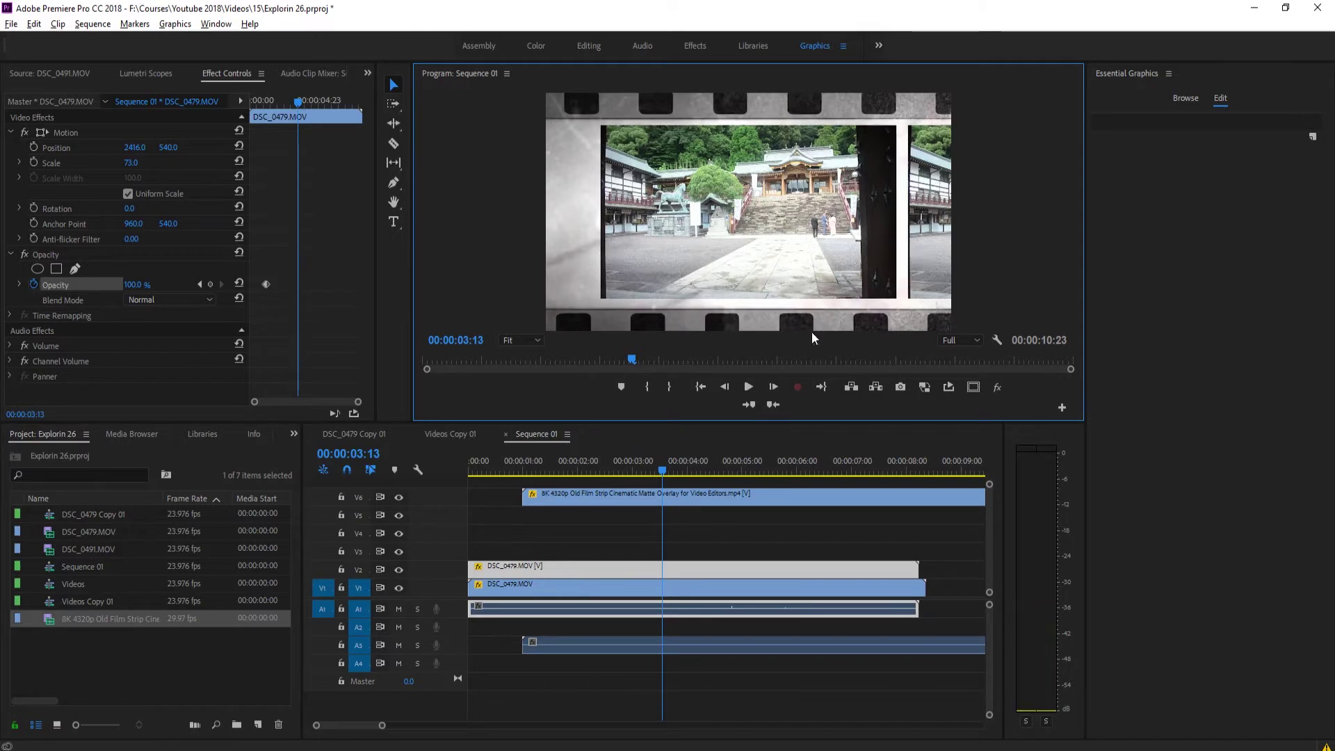
click(773, 387)
click(773, 386)
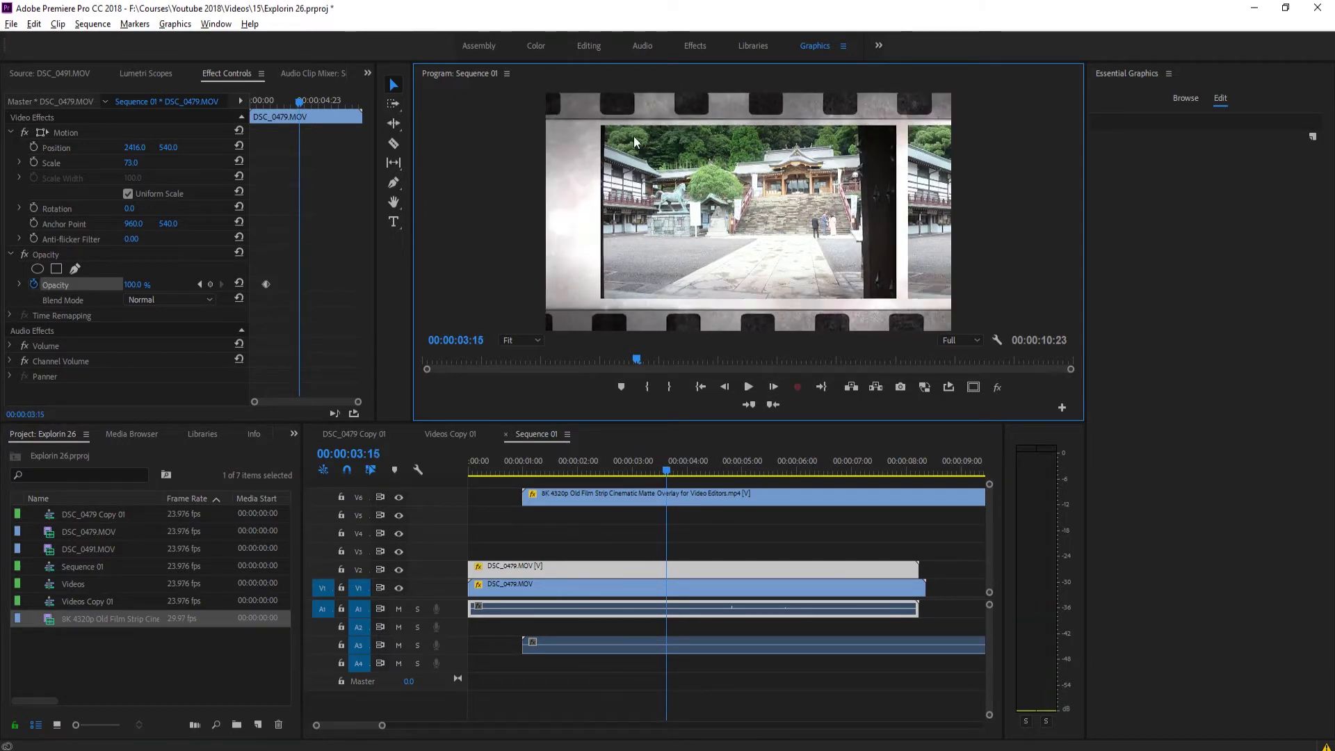
click(773, 386)
click(773, 386)
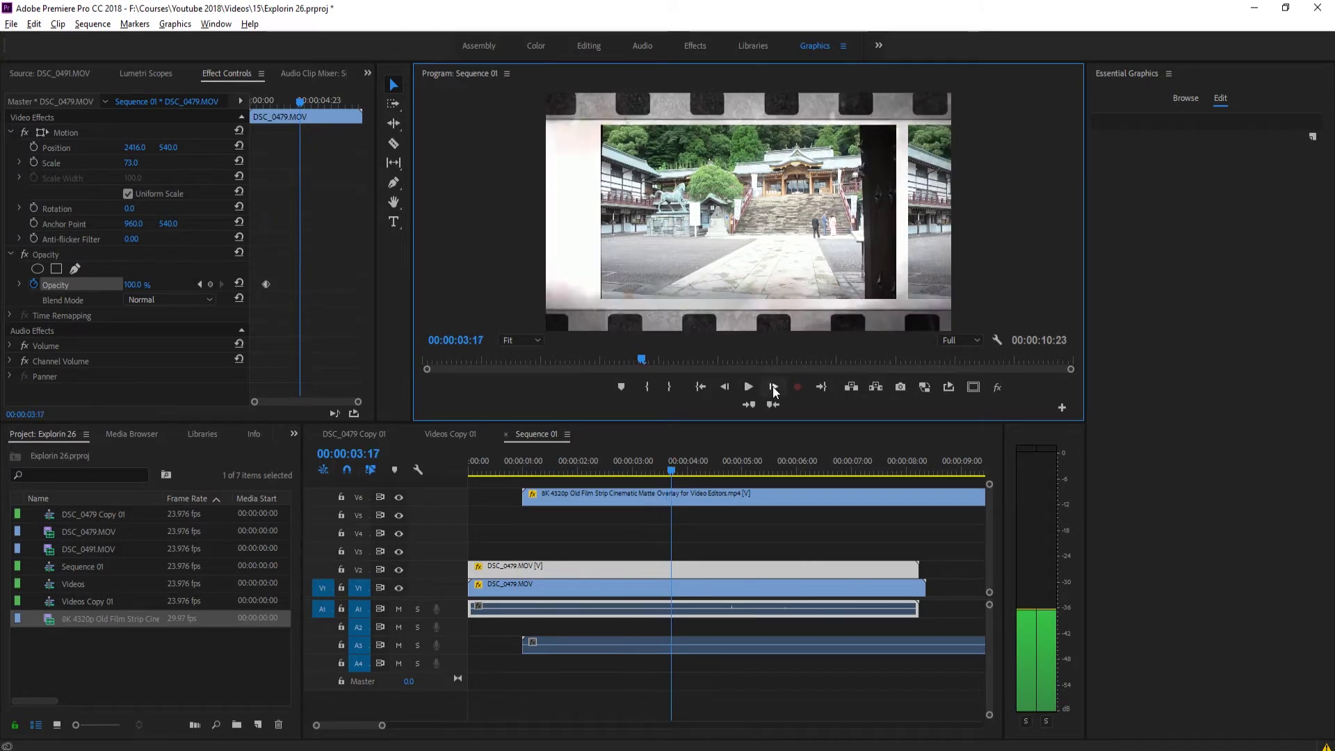
click(773, 386)
Duplicate the V1 DSC_0479.MOV clip onto track V3, starting about three frames into the sequence.
drag(691, 477, 552, 474)
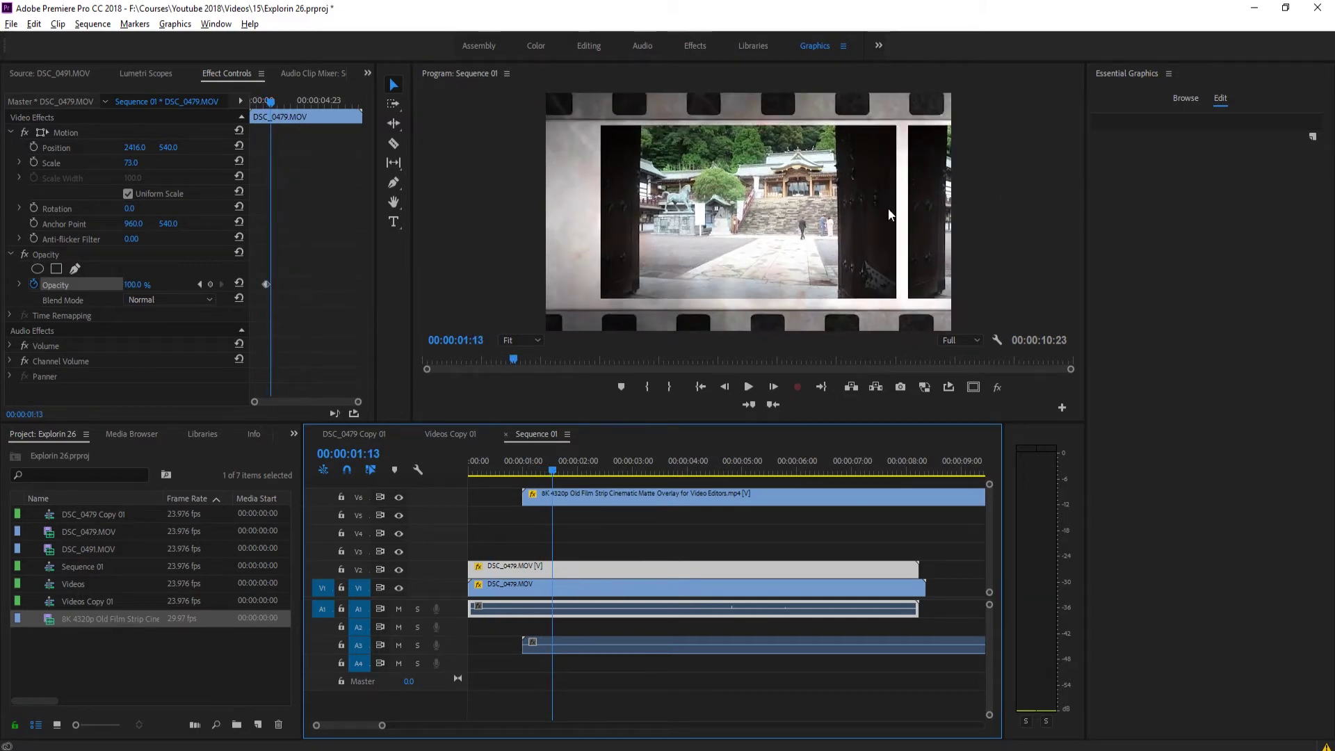
scroll(543, 480, up, 3)
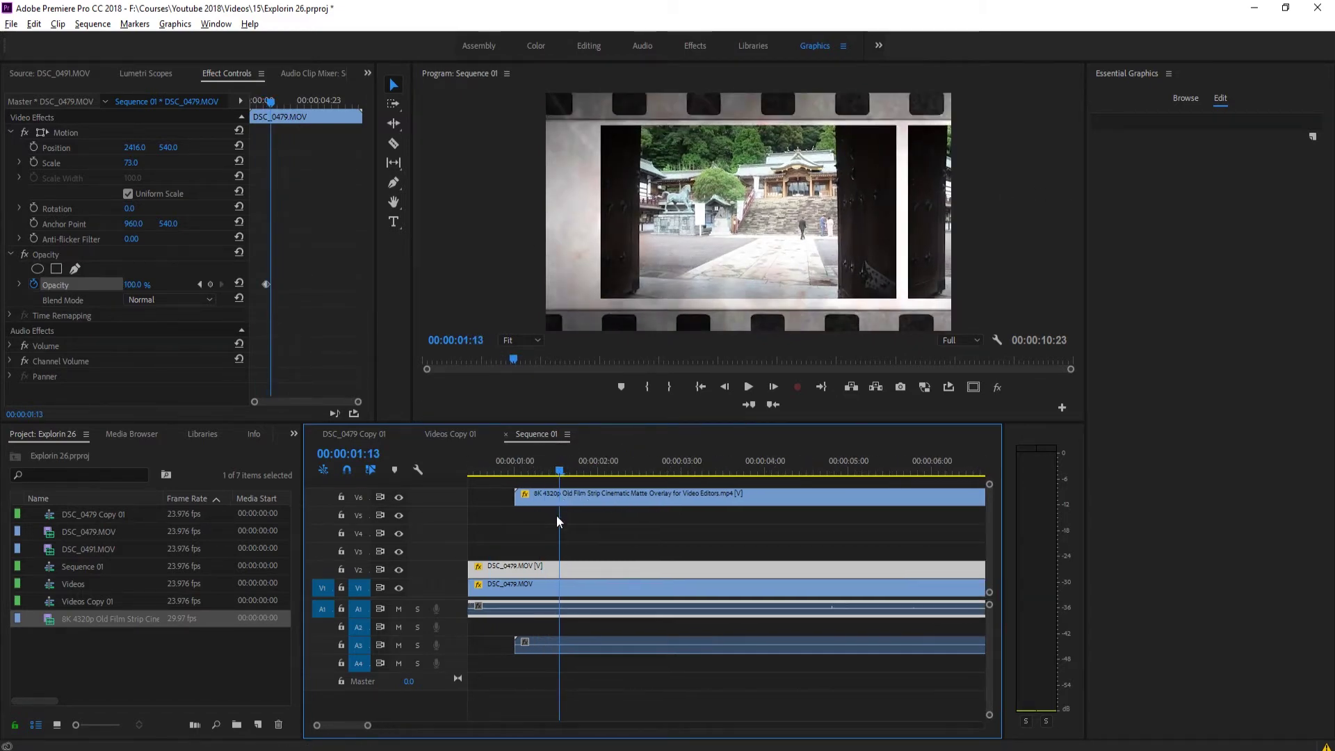
drag(361, 729, 314, 729)
key(equal)
key(equal)
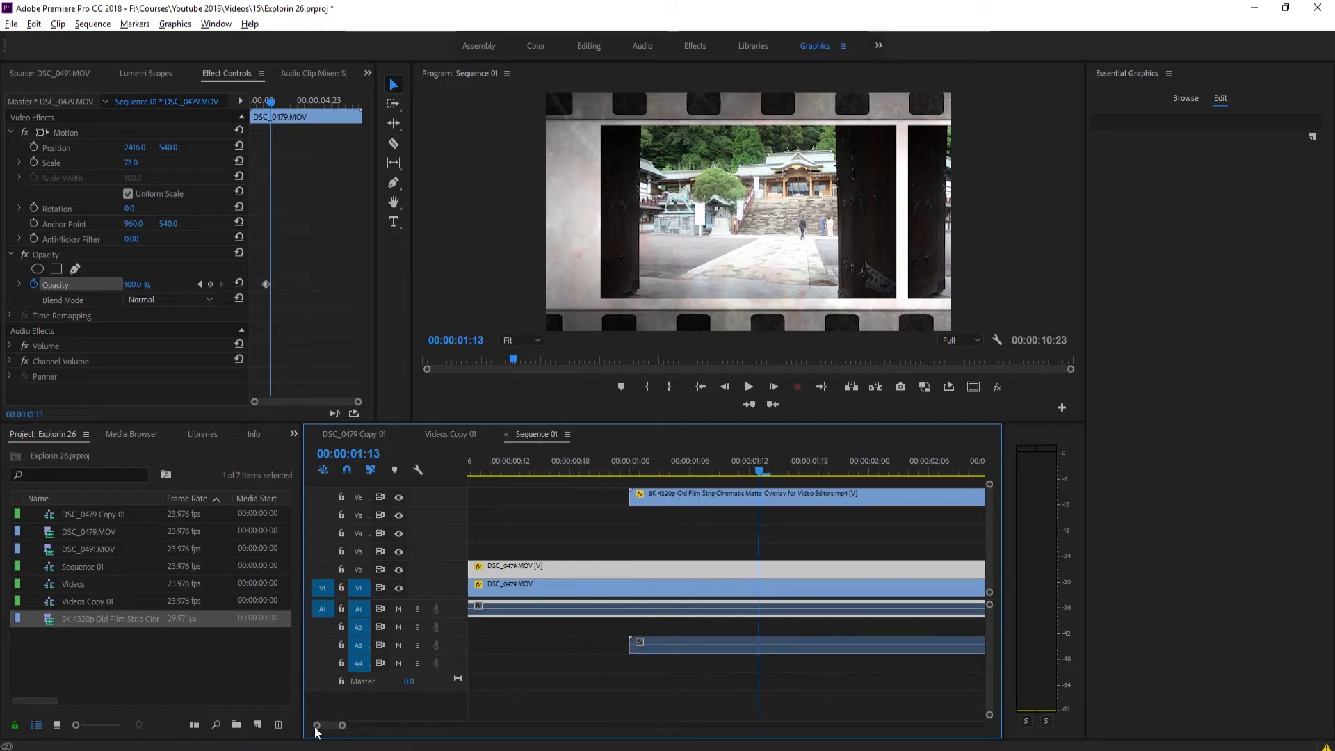
scroll(331, 730, up, 2)
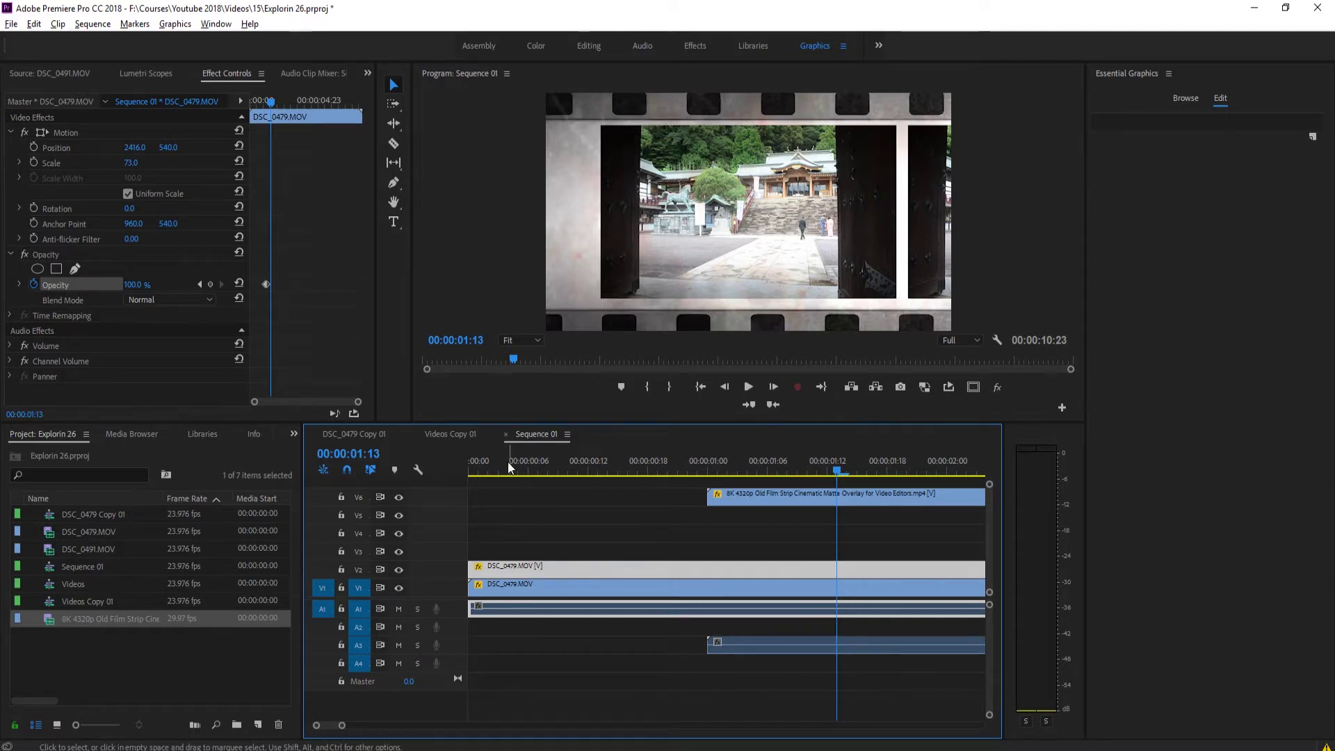
key(Home)
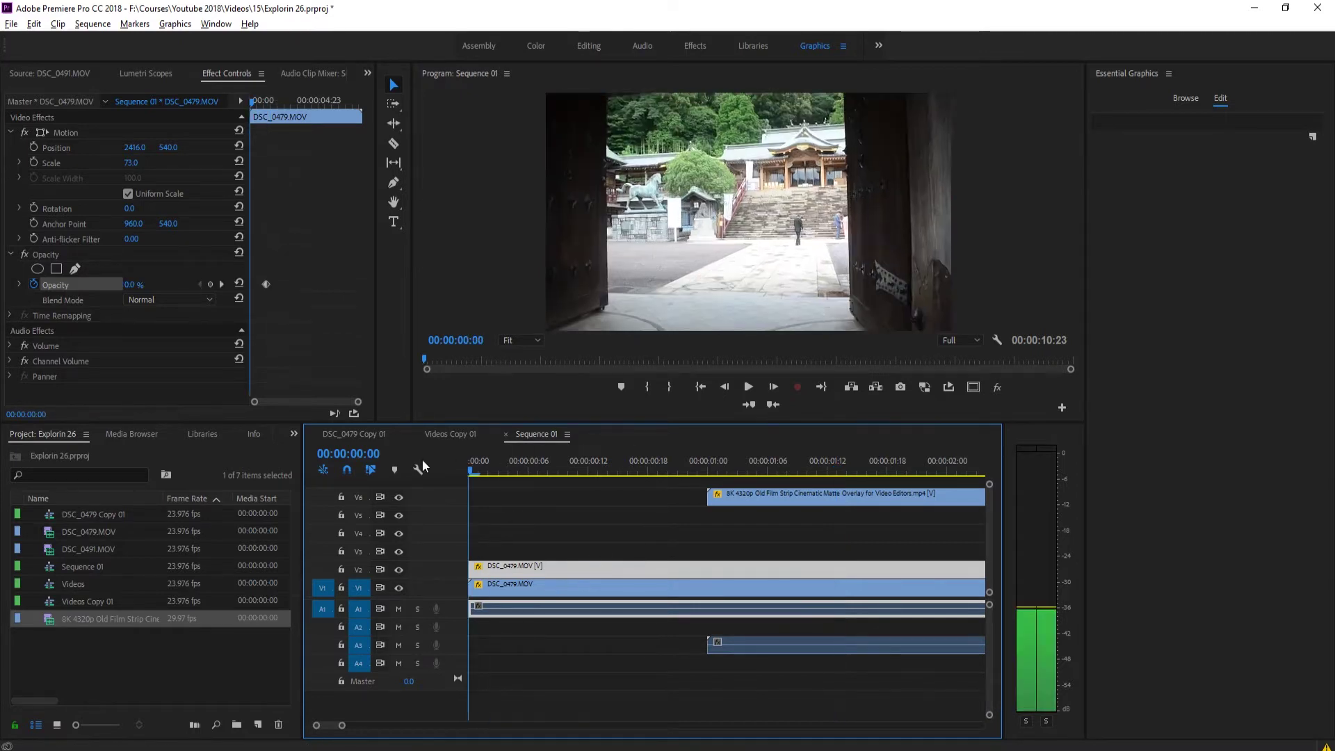
click(495, 585)
drag(481, 587, 513, 552)
click(482, 553)
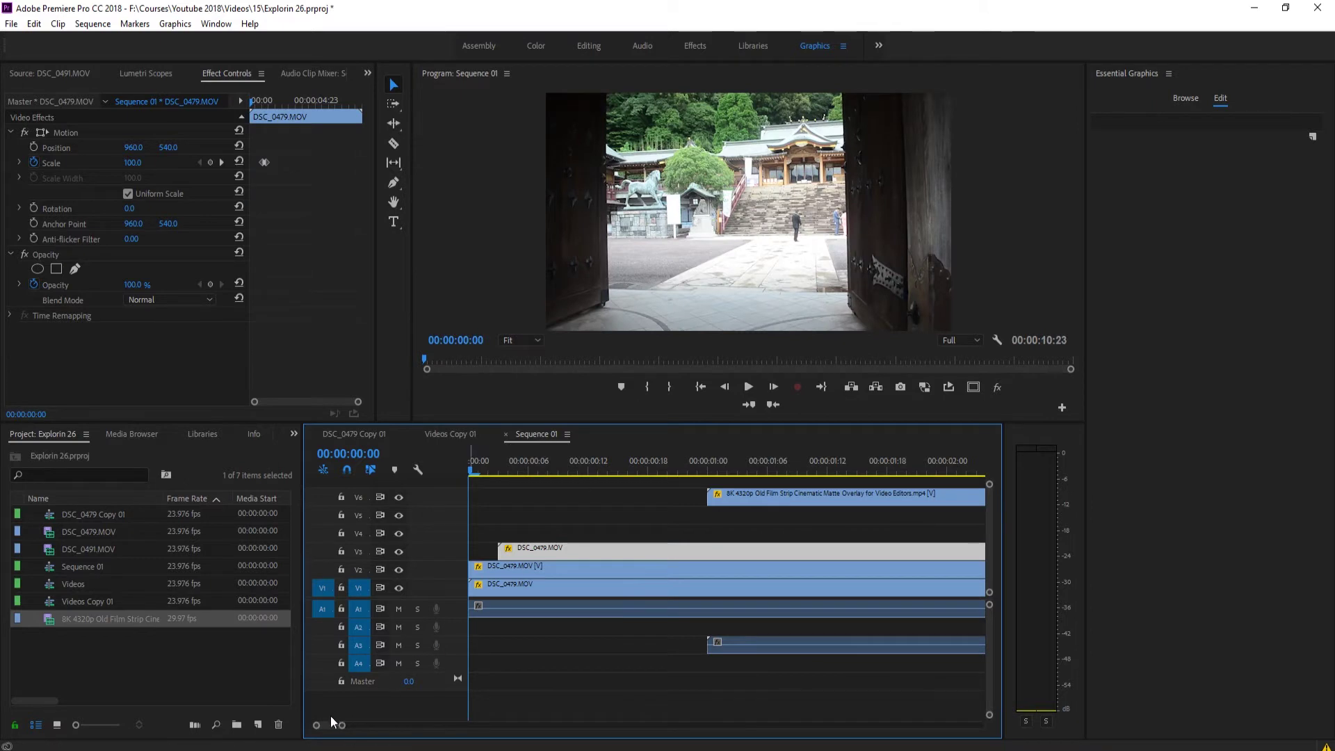
At 00:00:01:10, set the V3 DSC_0479.MOV copy's horizontal Position to -497 and remove its Scale keyframes, keeping Scale at 73.
drag(326, 726, 329, 727)
scroll(658, 585, down, 4)
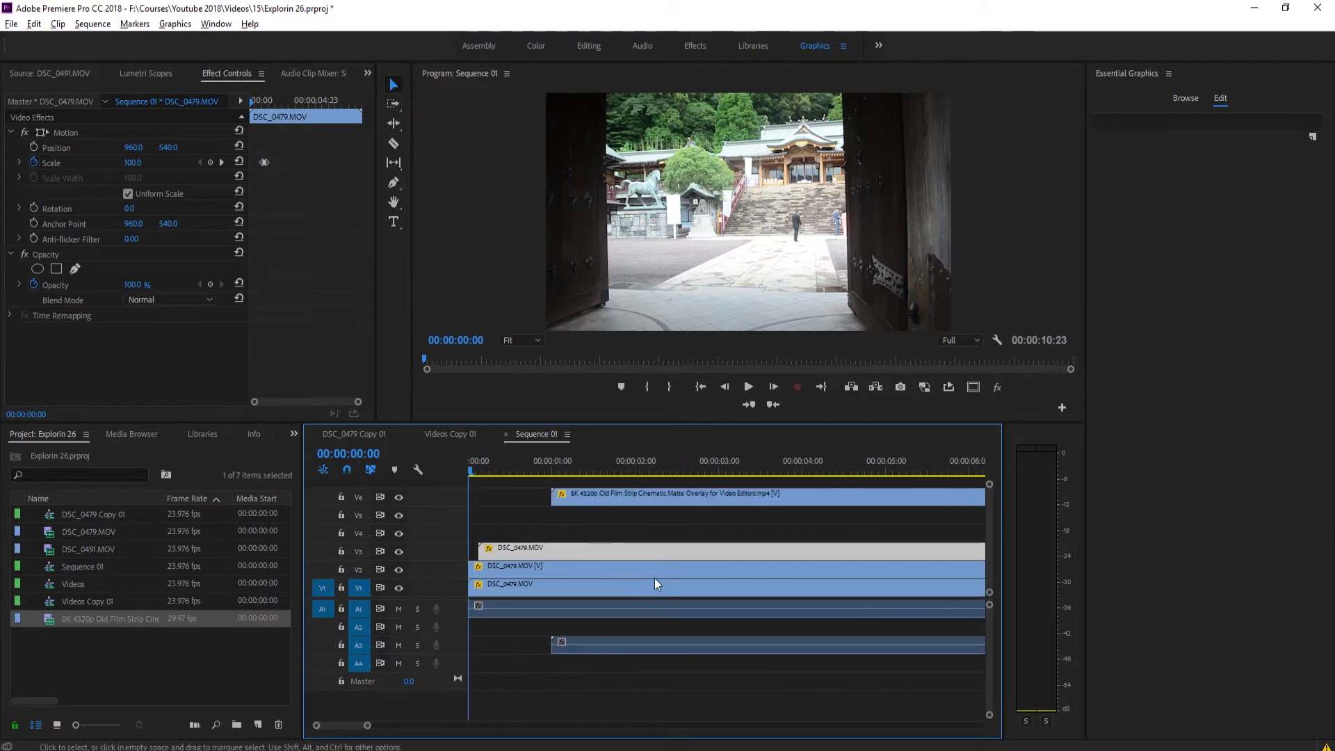
key(minus)
key(minus)
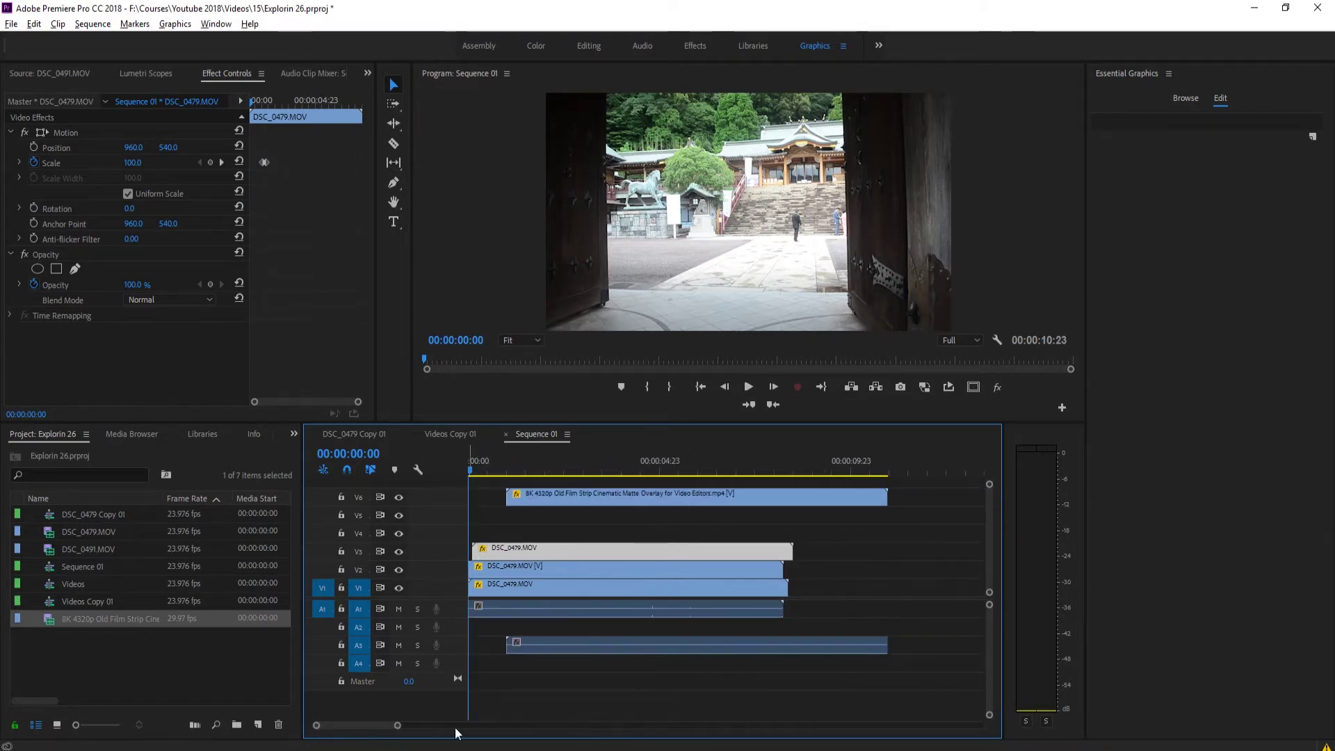
mouse_move(535, 472)
mouse_down()
mouse_move(587, 470)
mouse_move(524, 487)
mouse_up()
click(725, 386)
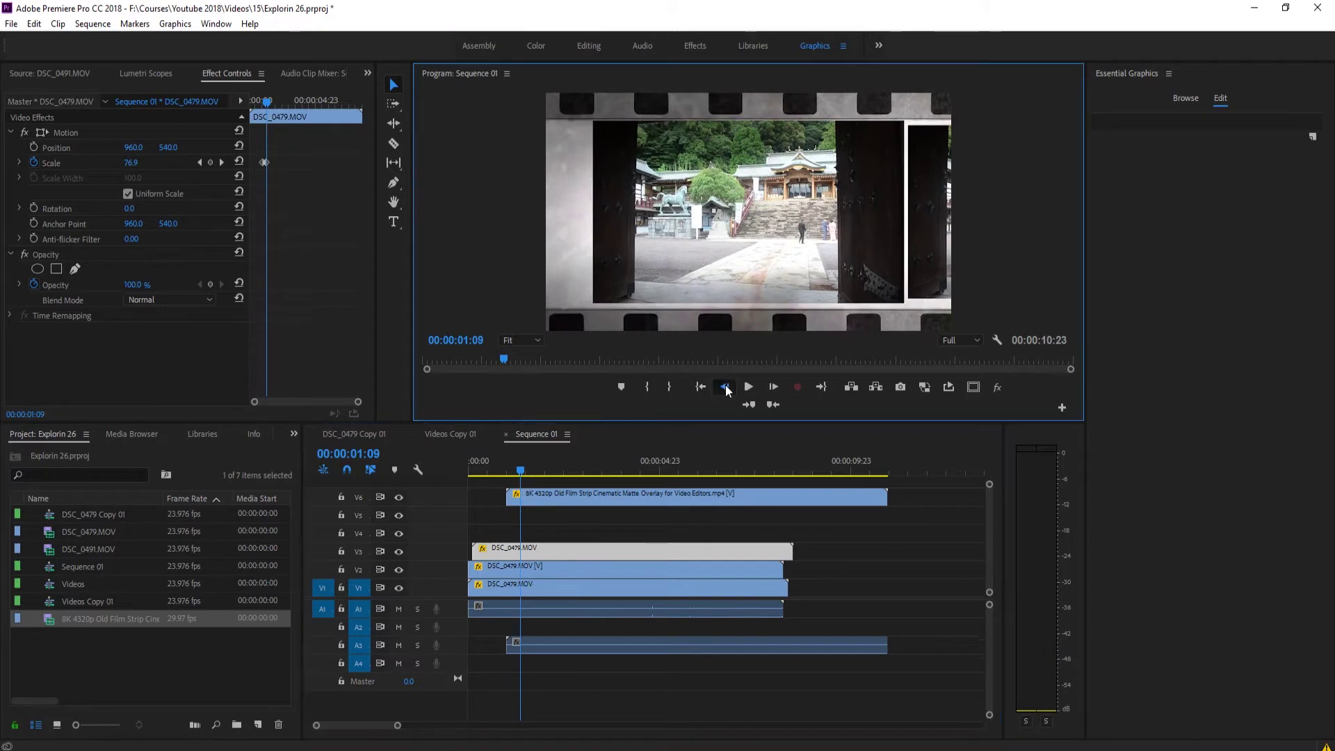
click(779, 392)
click(779, 393)
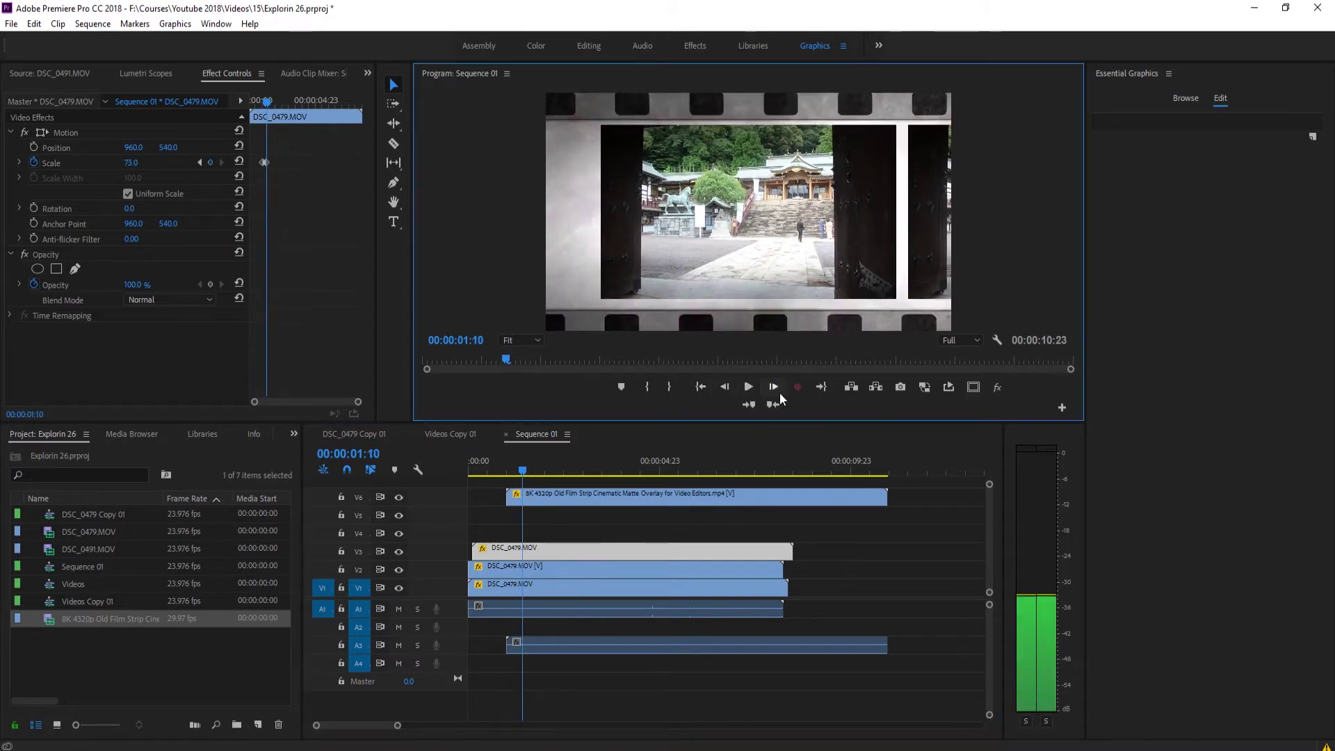
click(779, 392)
key(Left)
drag(171, 149, 13, 149)
click(239, 146)
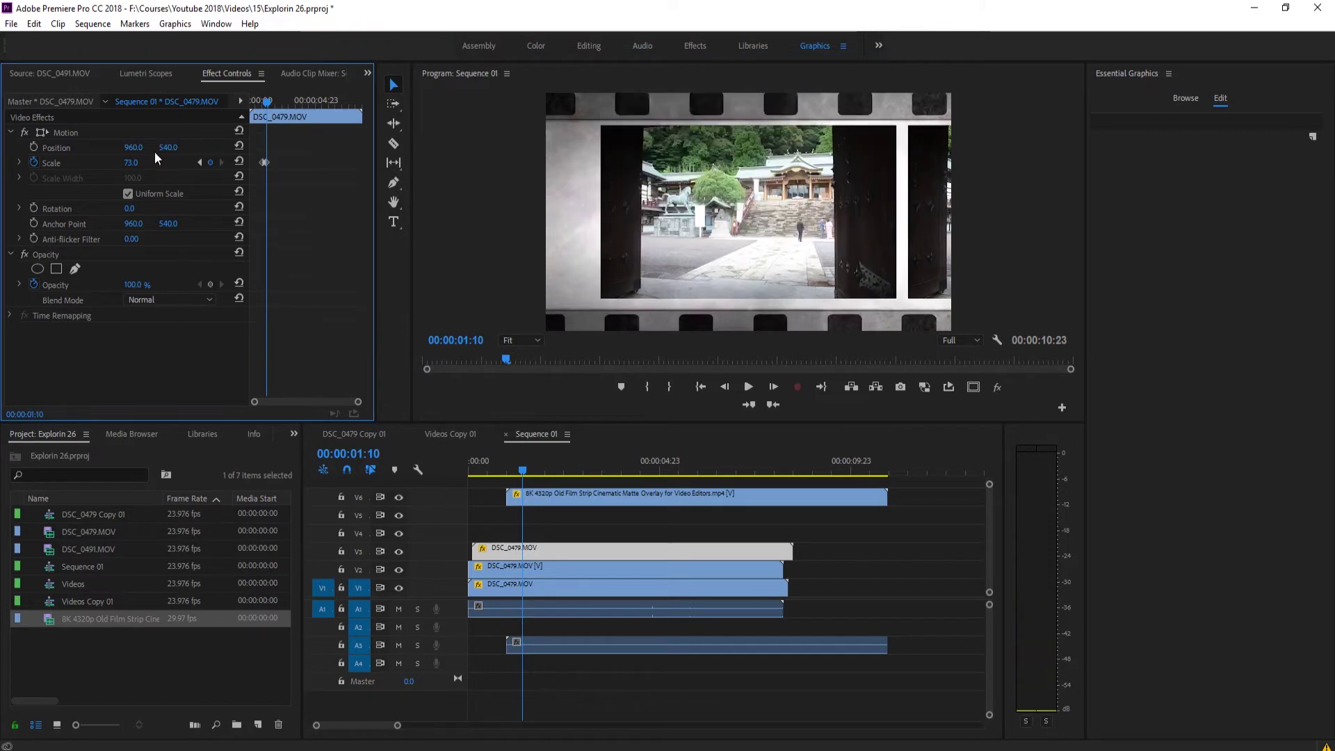
drag(134, 153, 42, 153)
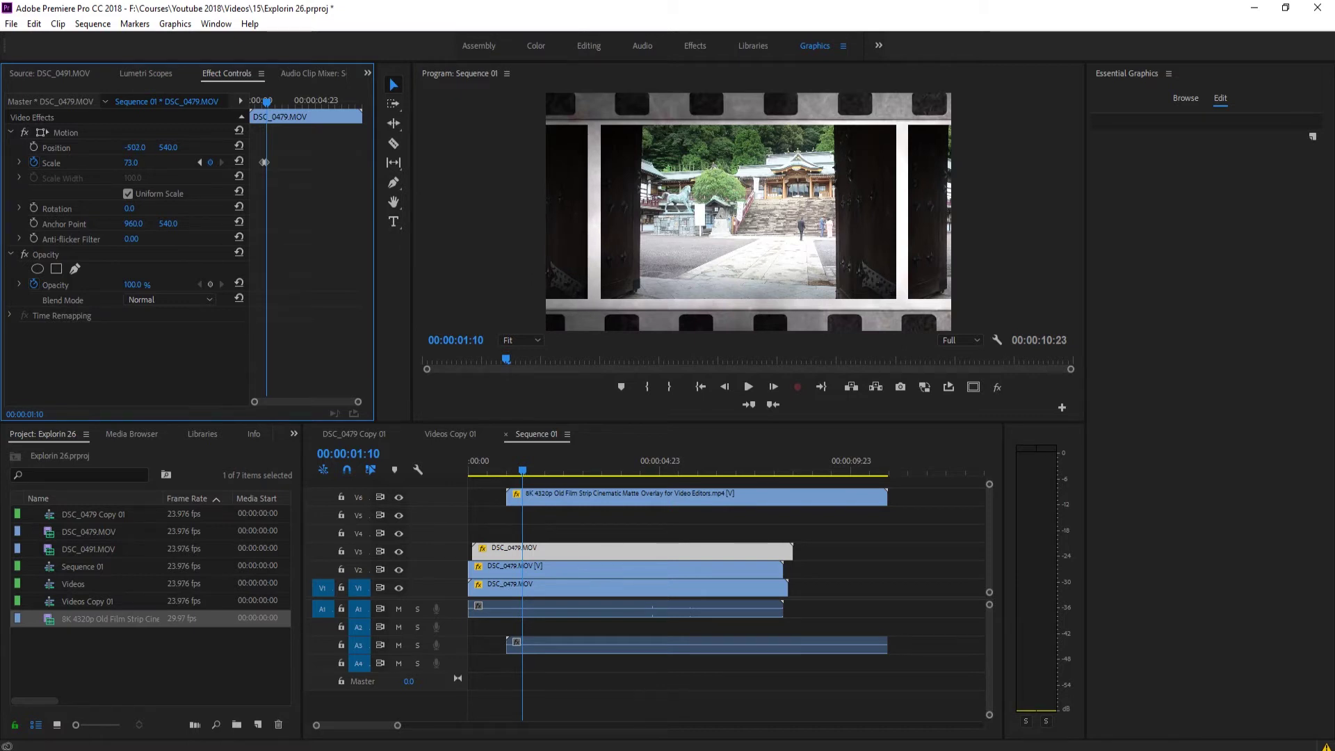
drag(137, 151, 141, 151)
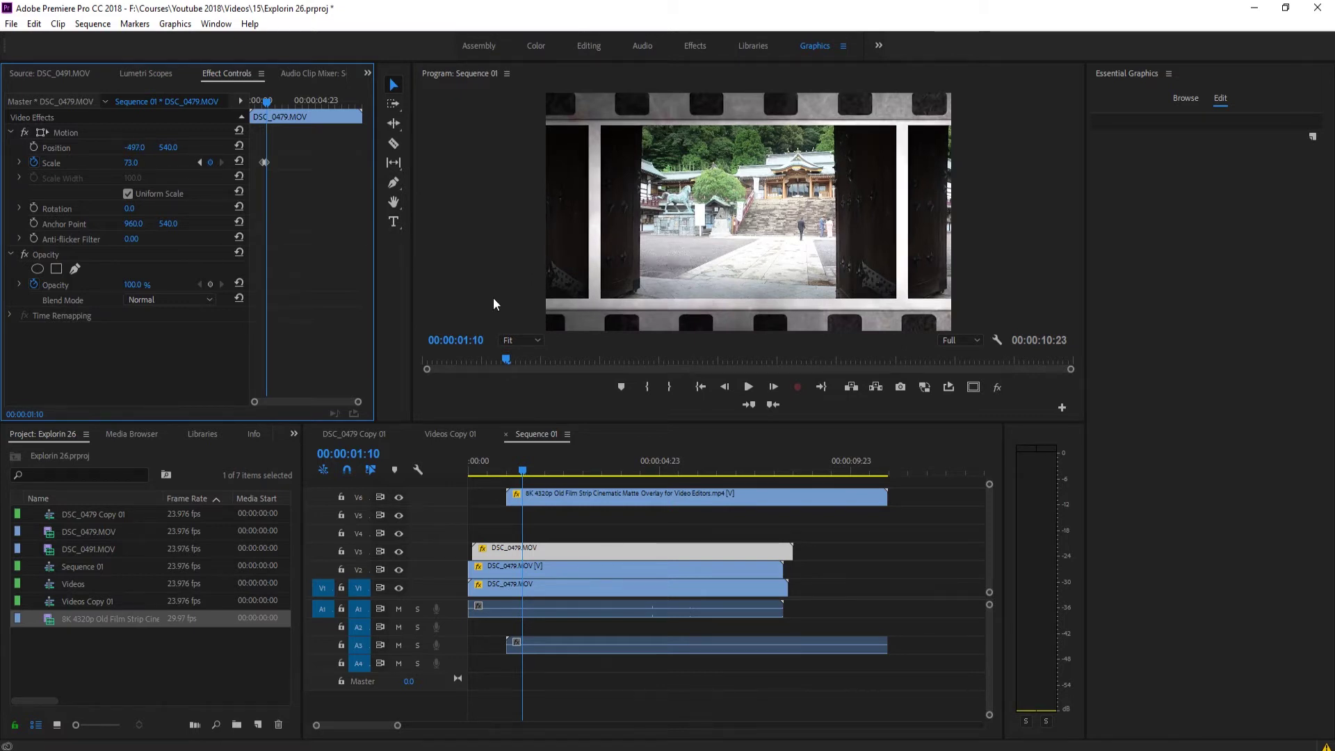
click(33, 162)
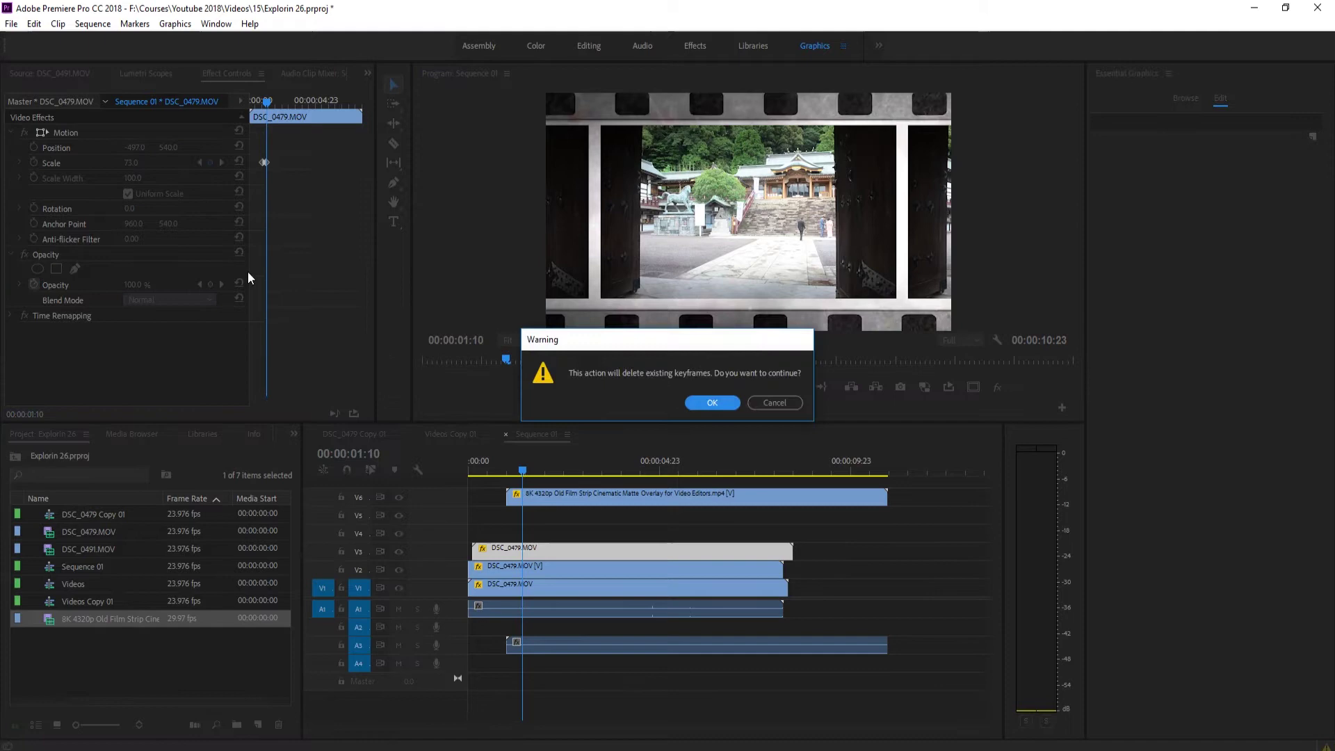
click(704, 401)
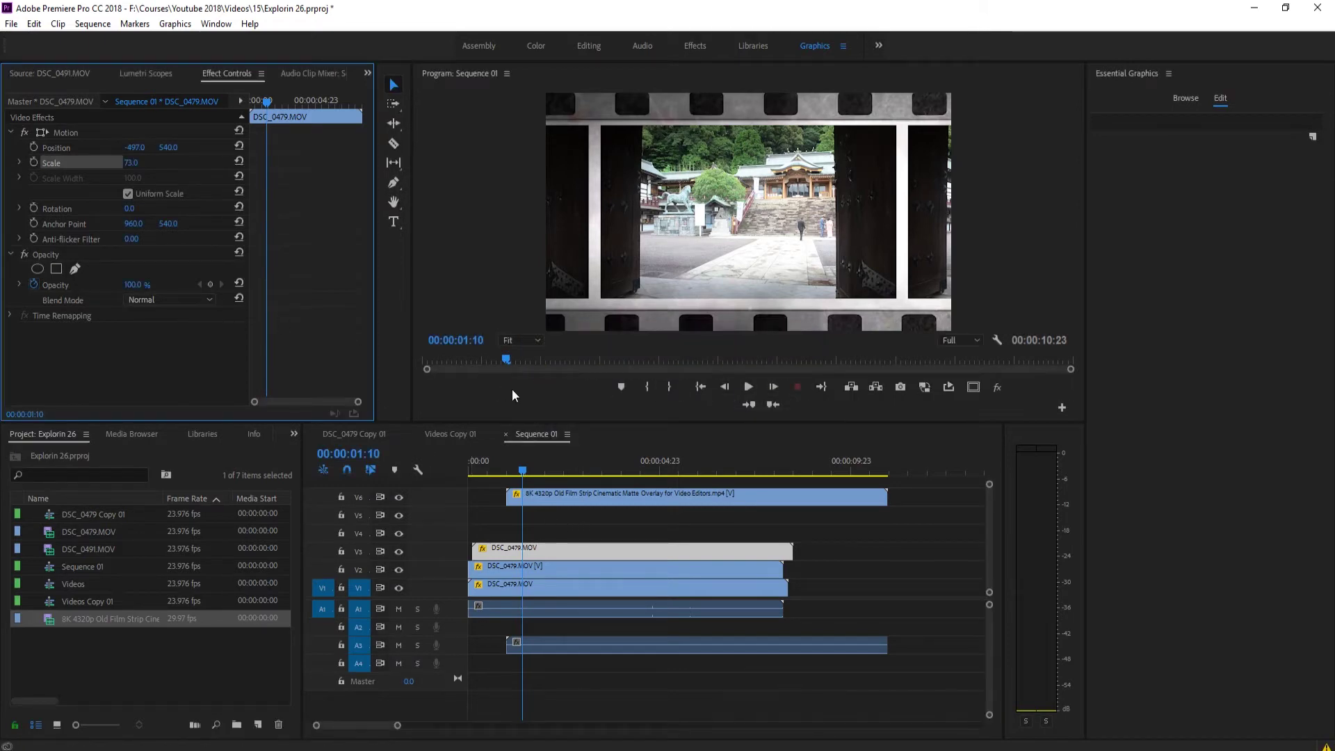
Add an Opacity keyframe of 0% to the V3 DSC_0479.MOV copy at 00:00:01:05.
click(724, 388)
click(724, 388)
click(726, 388)
click(728, 388)
click(729, 388)
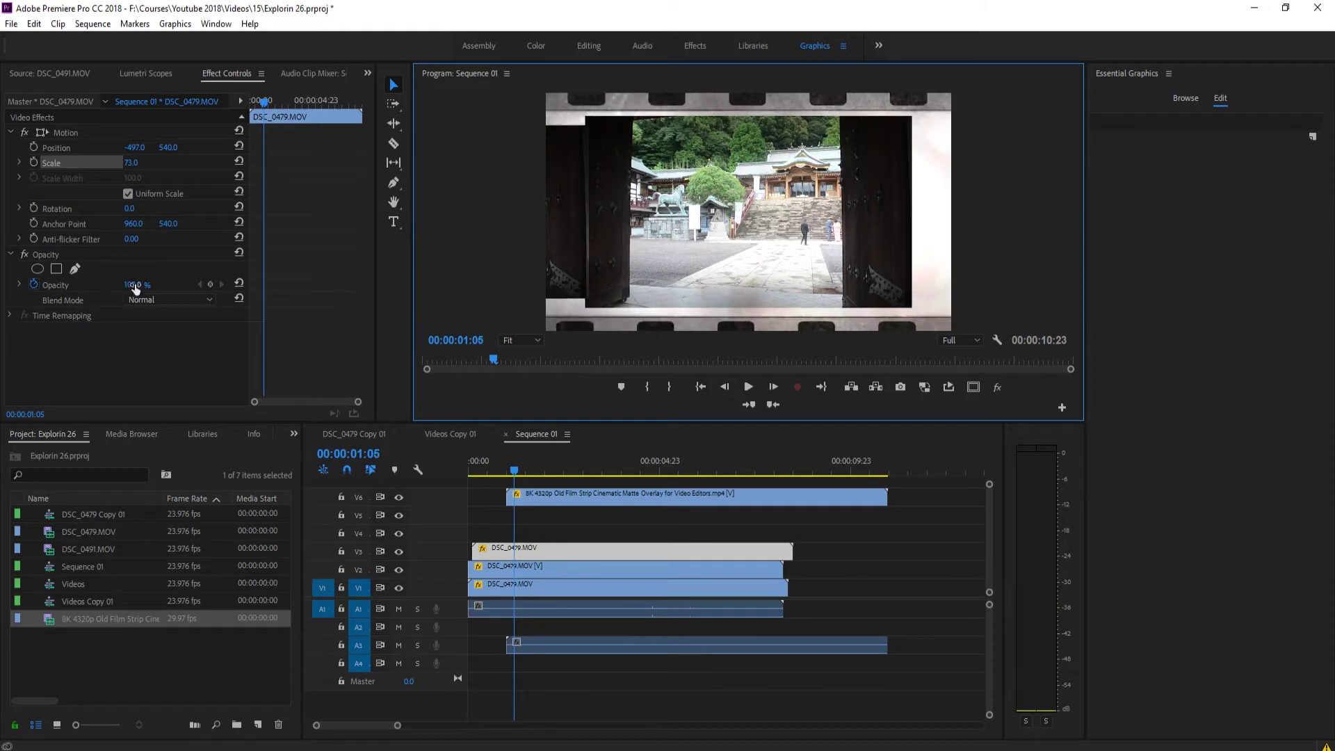
drag(134, 286, 57, 289)
Add an Opacity keyframe of 100% to the V3 DSC_0479.MOV copy at 00:00:01:07.
click(774, 386)
click(774, 386)
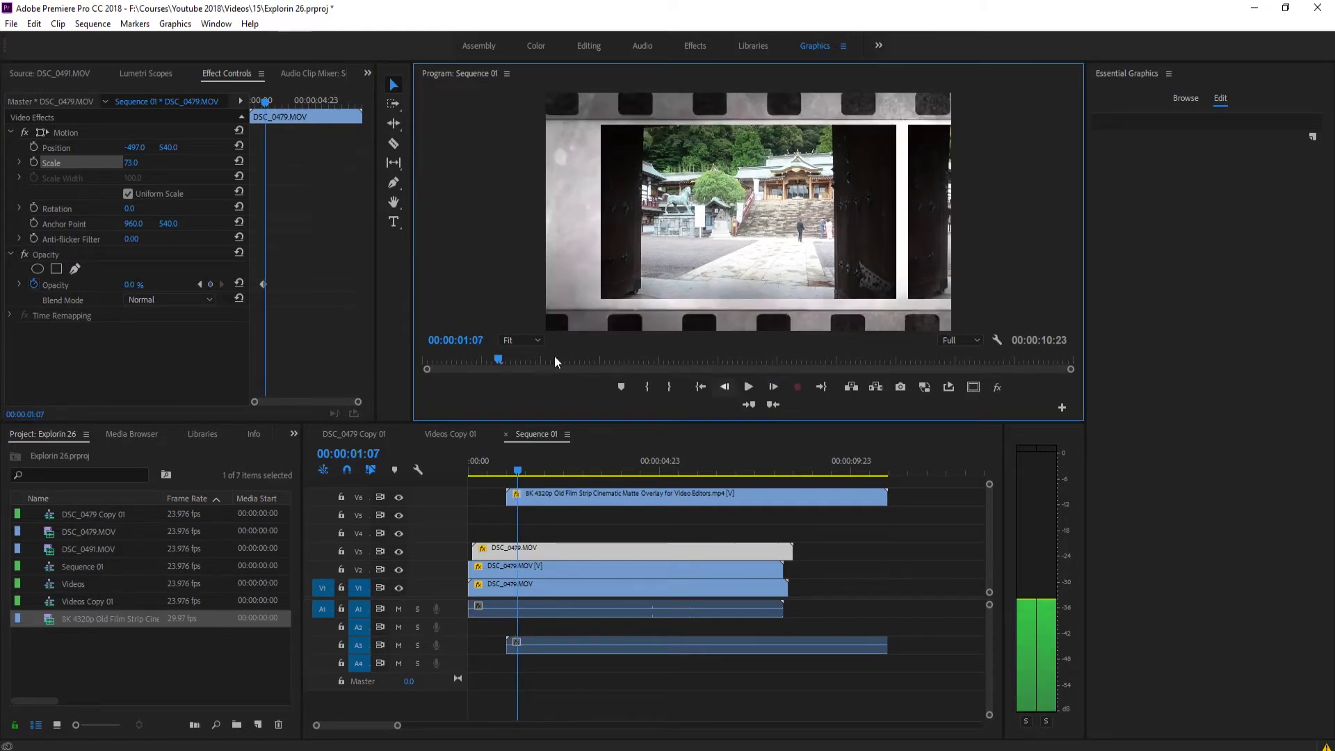
drag(133, 287, 208, 287)
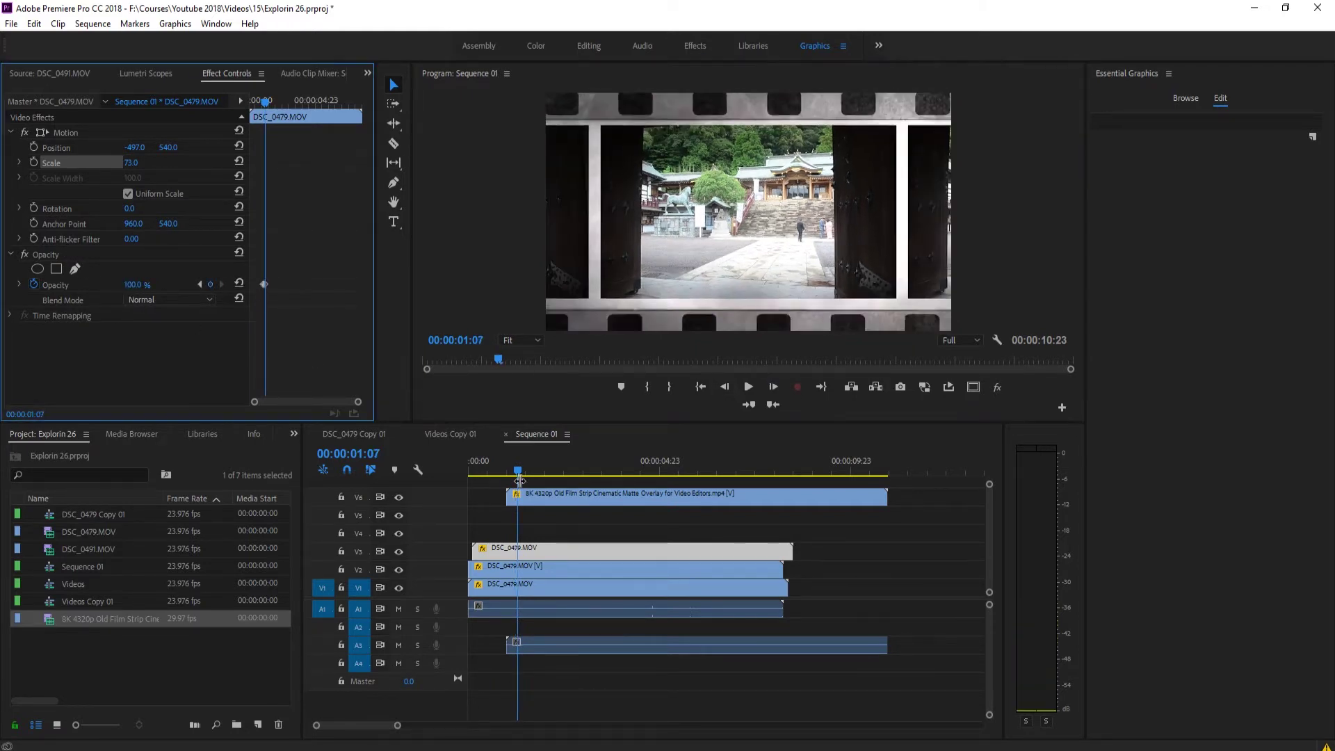
Play back and scrub the sequence from the start to check the duplicated clips in both neighbouring film frames.
drag(516, 468, 431, 437)
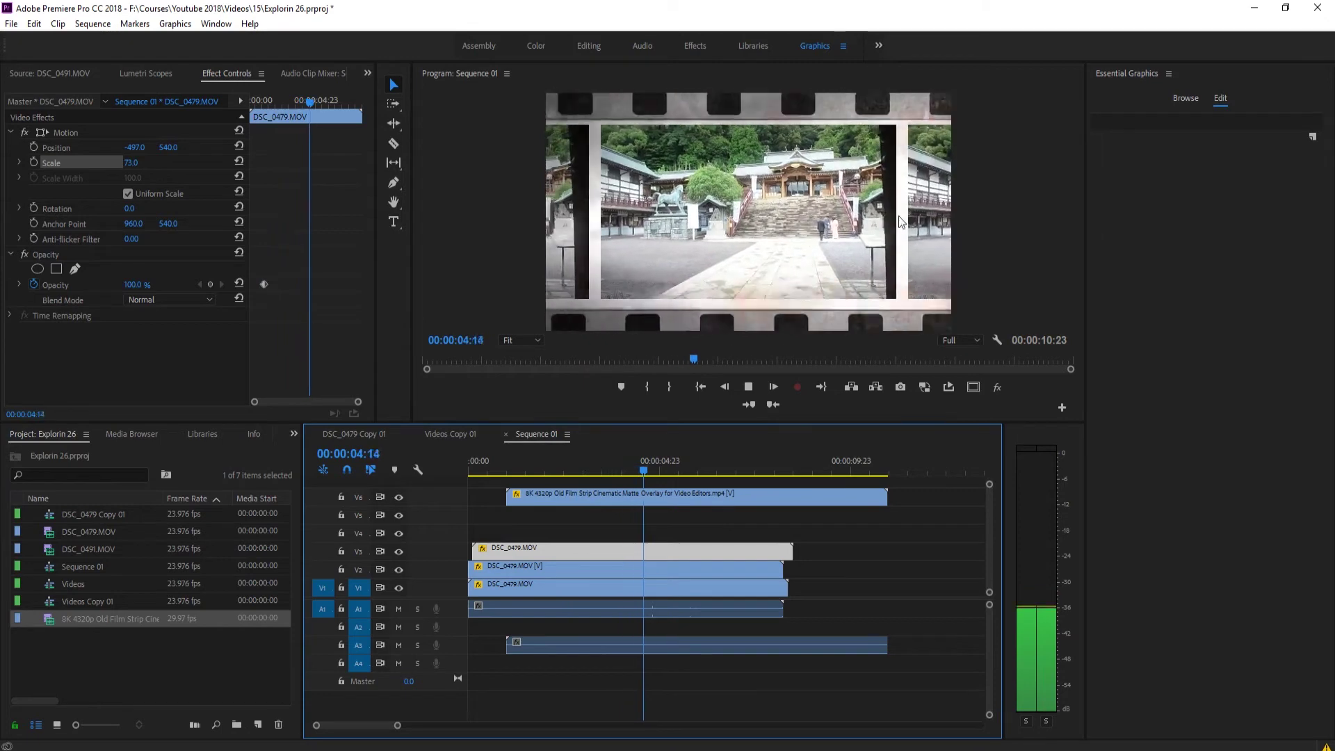
key(space)
key(space)
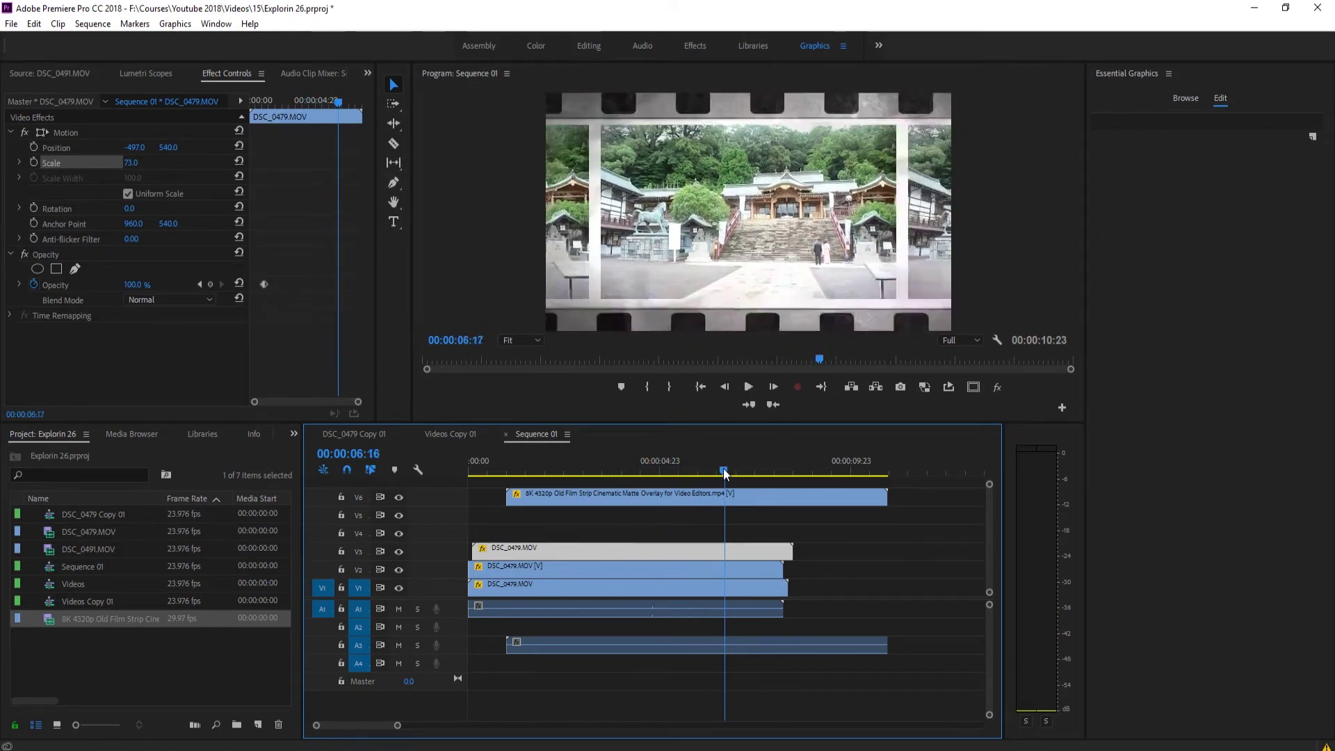
mouse_move(723, 470)
mouse_down()
mouse_move(652, 468)
mouse_move(699, 471)
mouse_up()
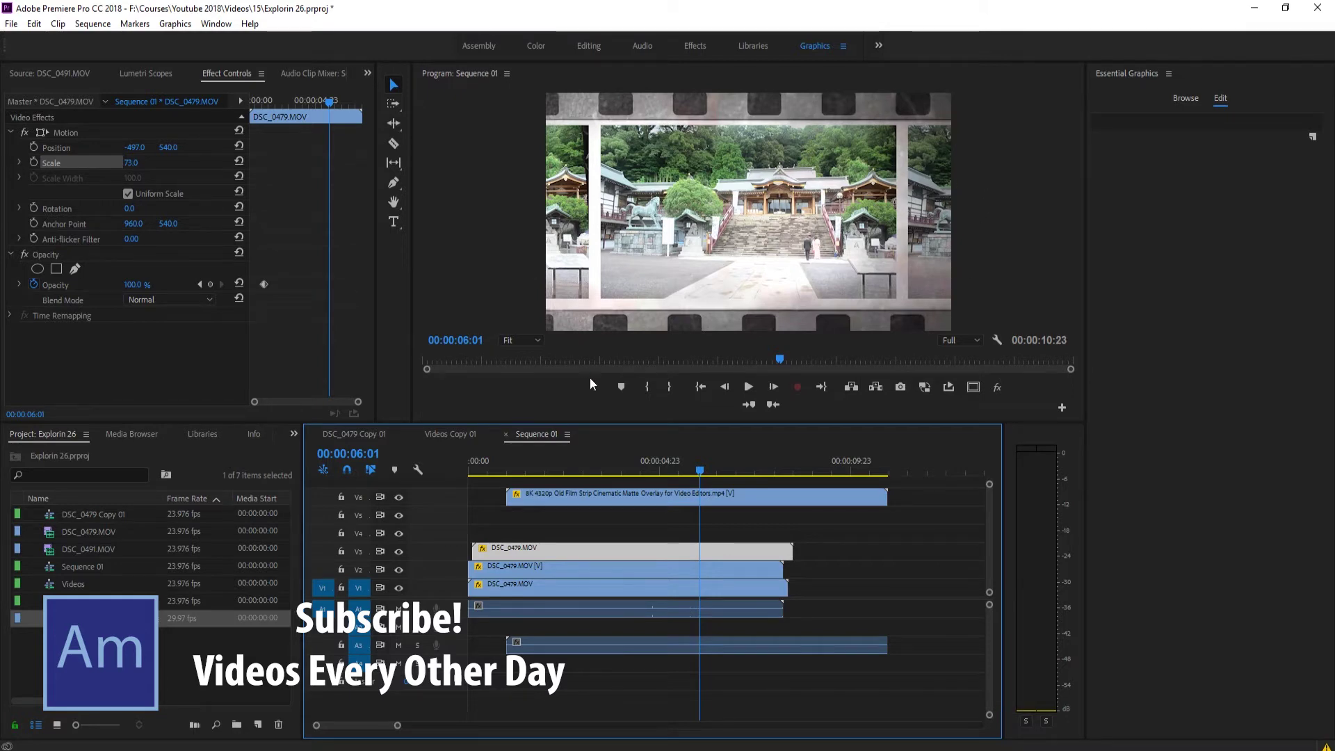
drag(612, 460, 428, 464)
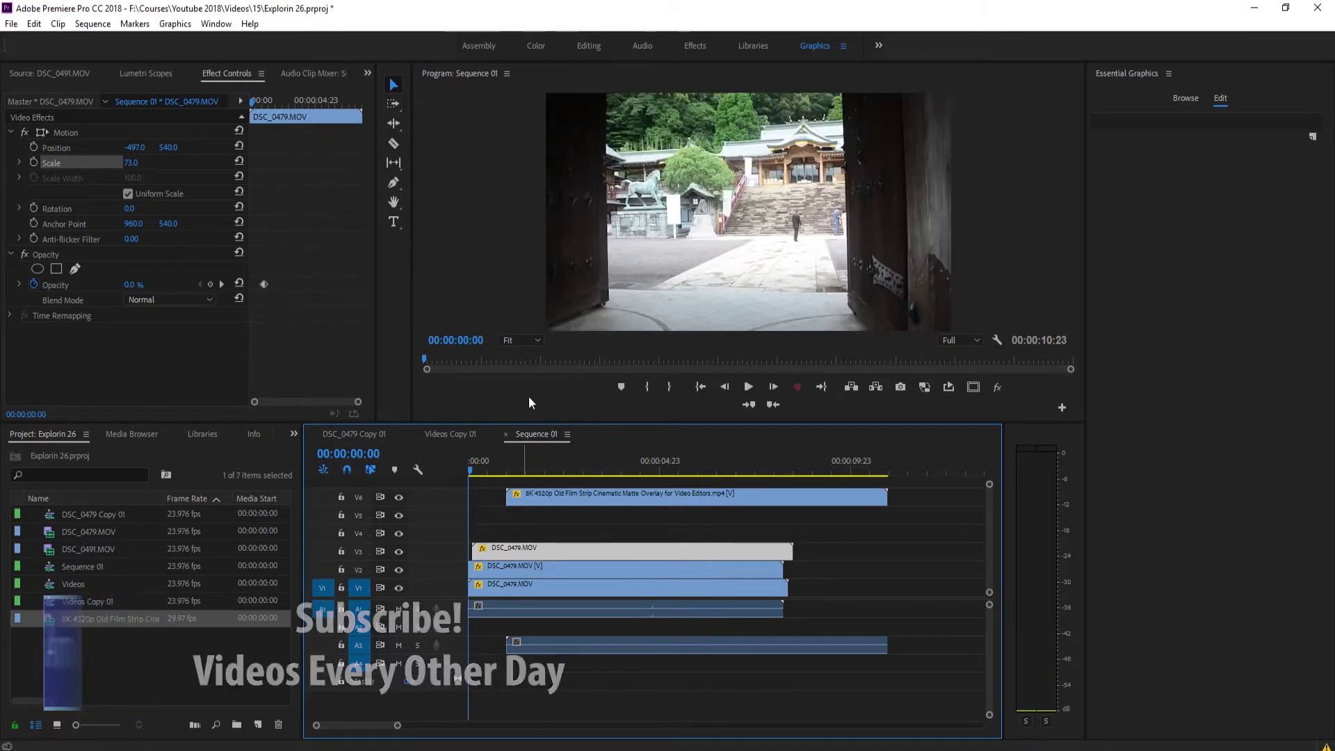
key(space)
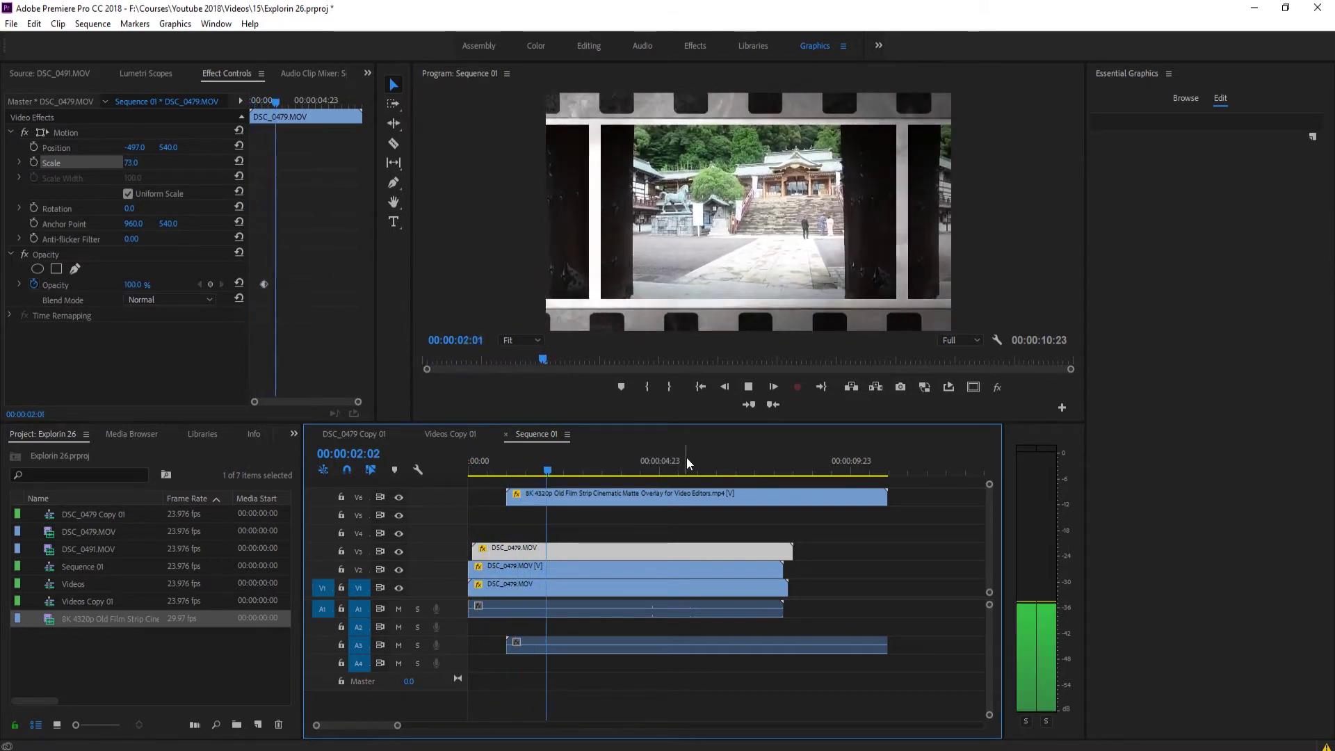
key(space)
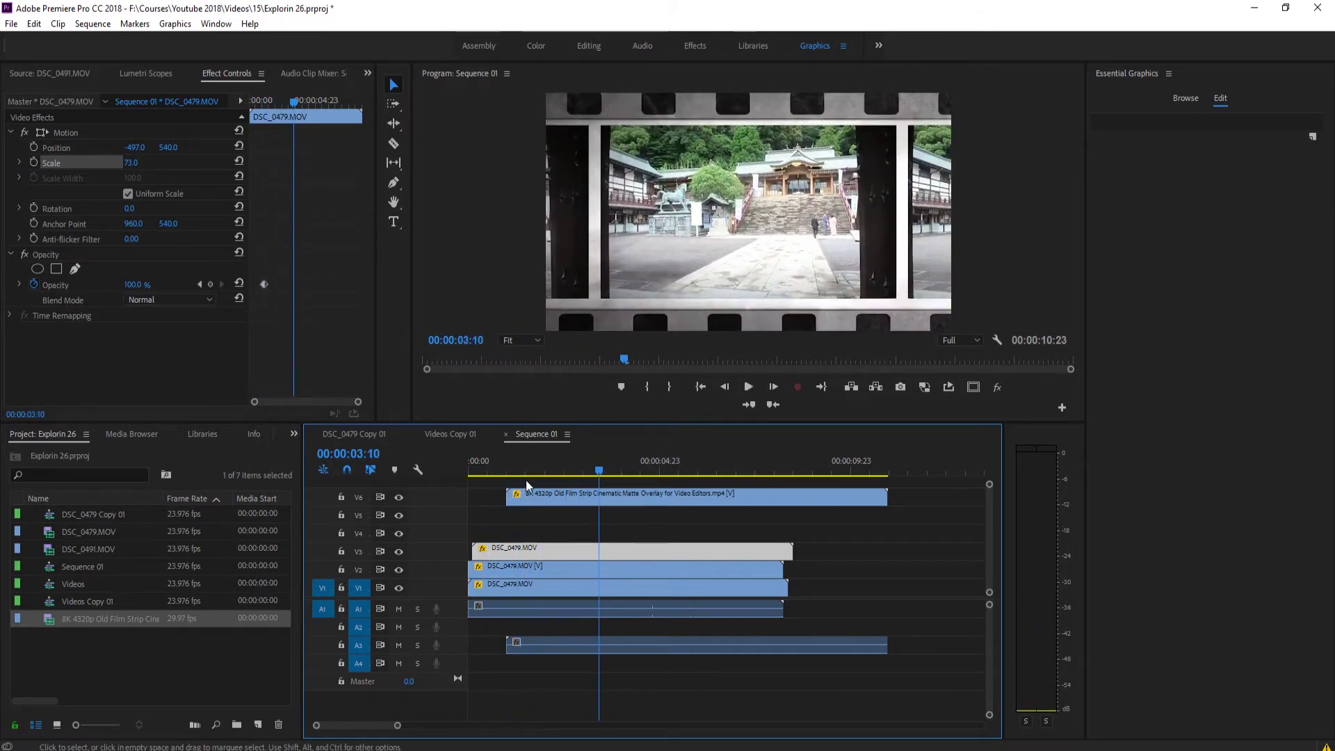
click(671, 175)
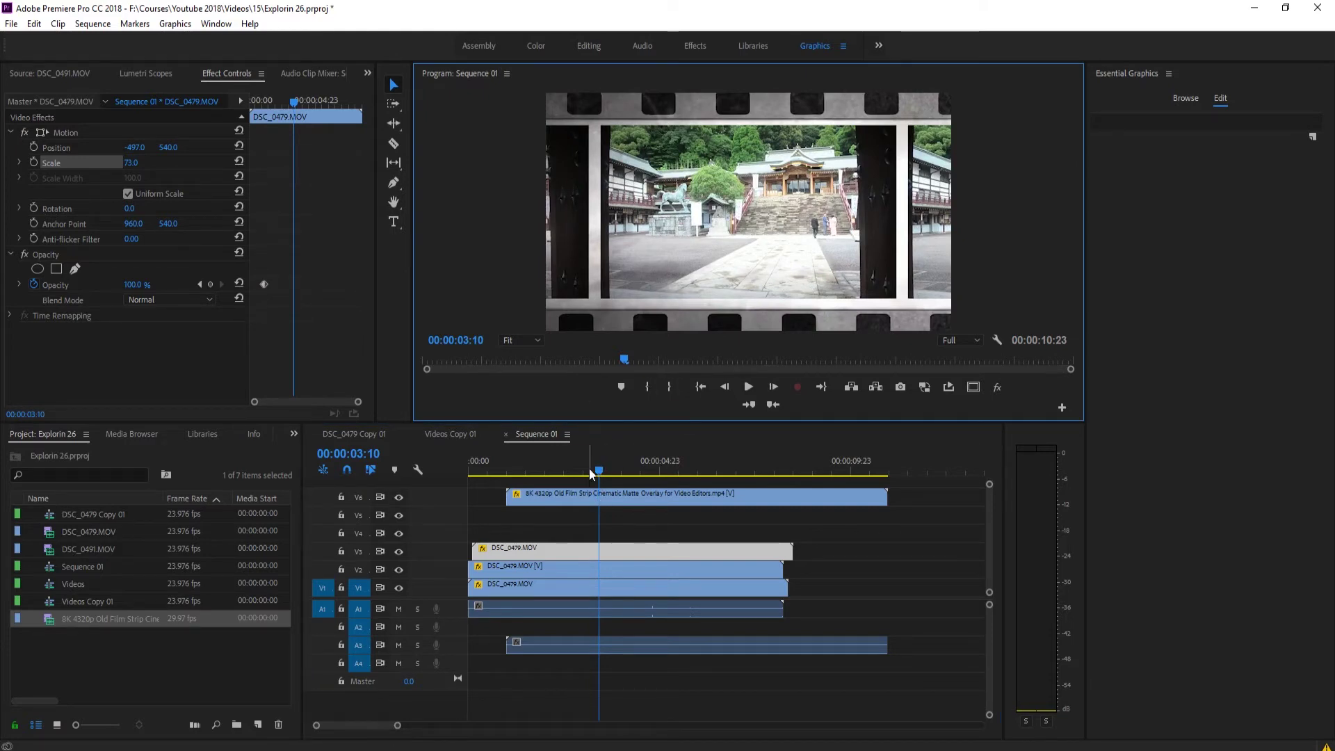
drag(590, 469, 527, 473)
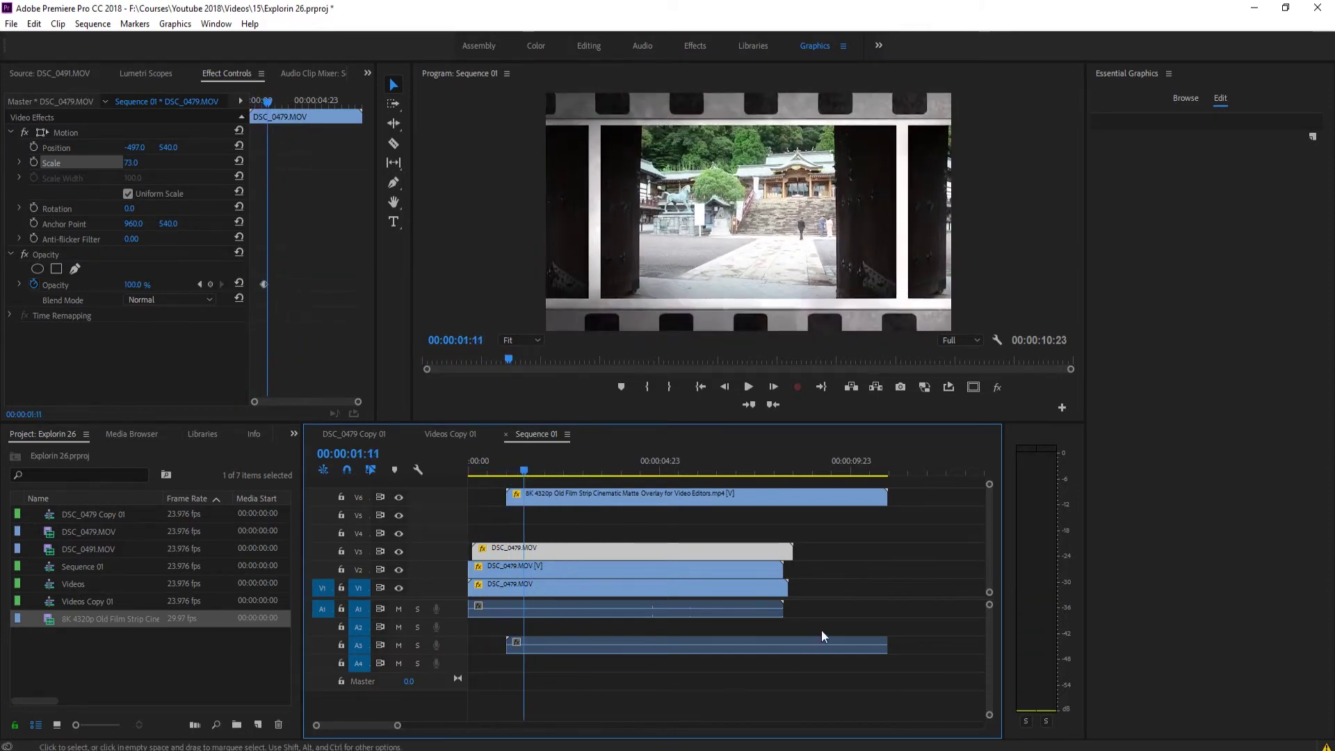
Nest the three DSC_0479.MOV clips on V1 to V3 into a sequence named "Filmstrip Videos".
scroll(791, 604, up, 2)
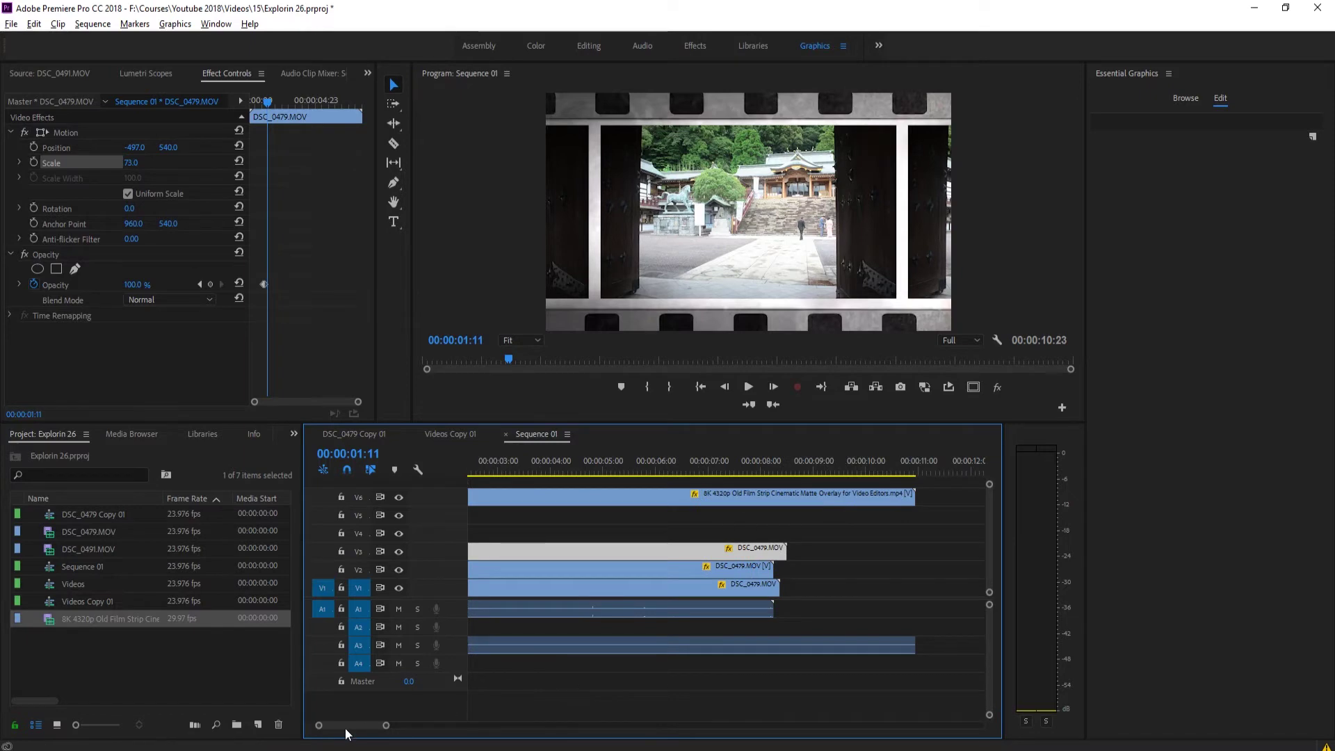
drag(346, 727, 321, 726)
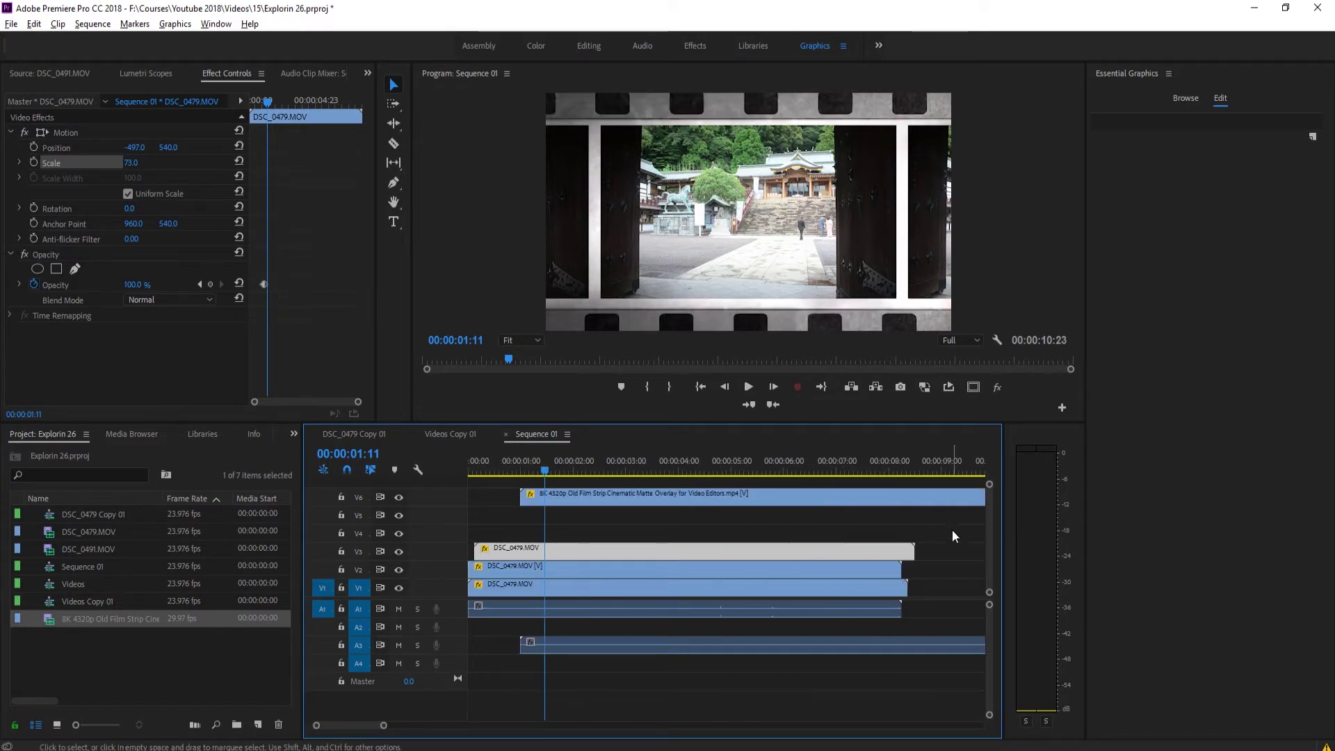
drag(953, 530, 799, 585)
right_click(800, 584)
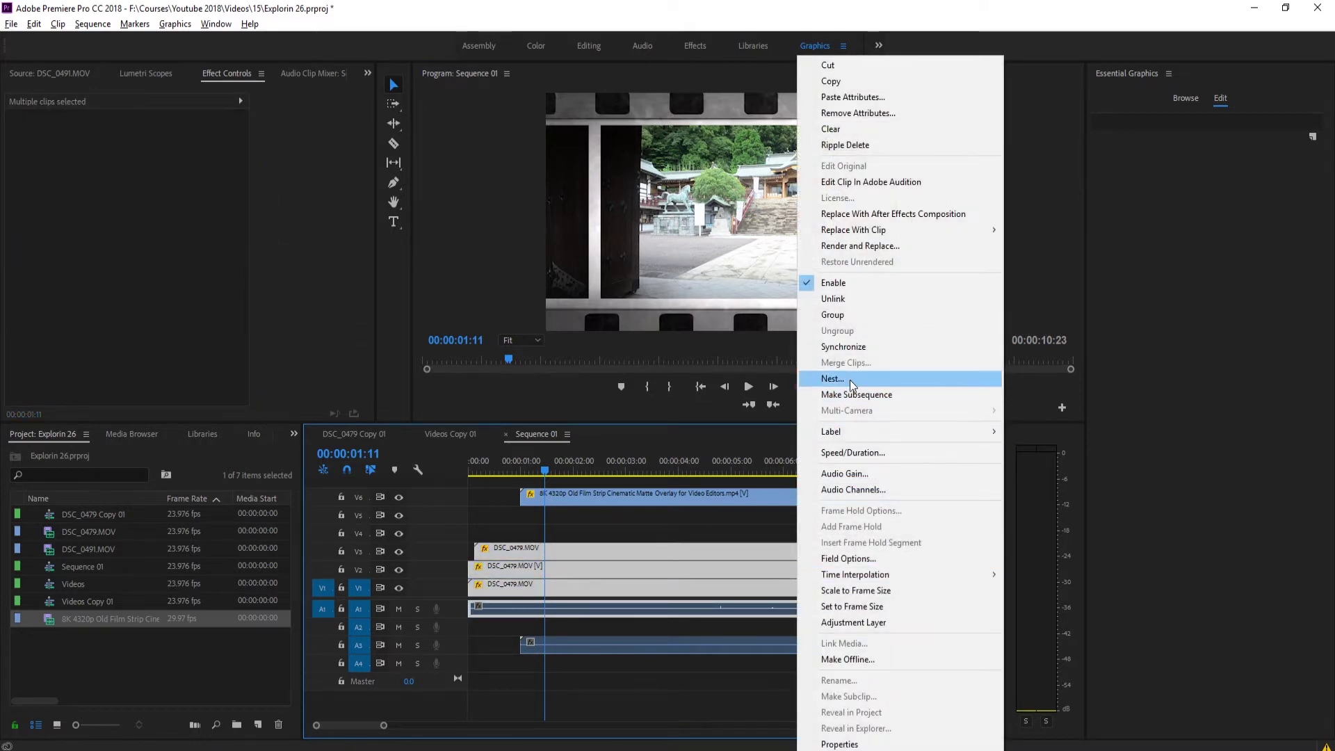
click(832, 378)
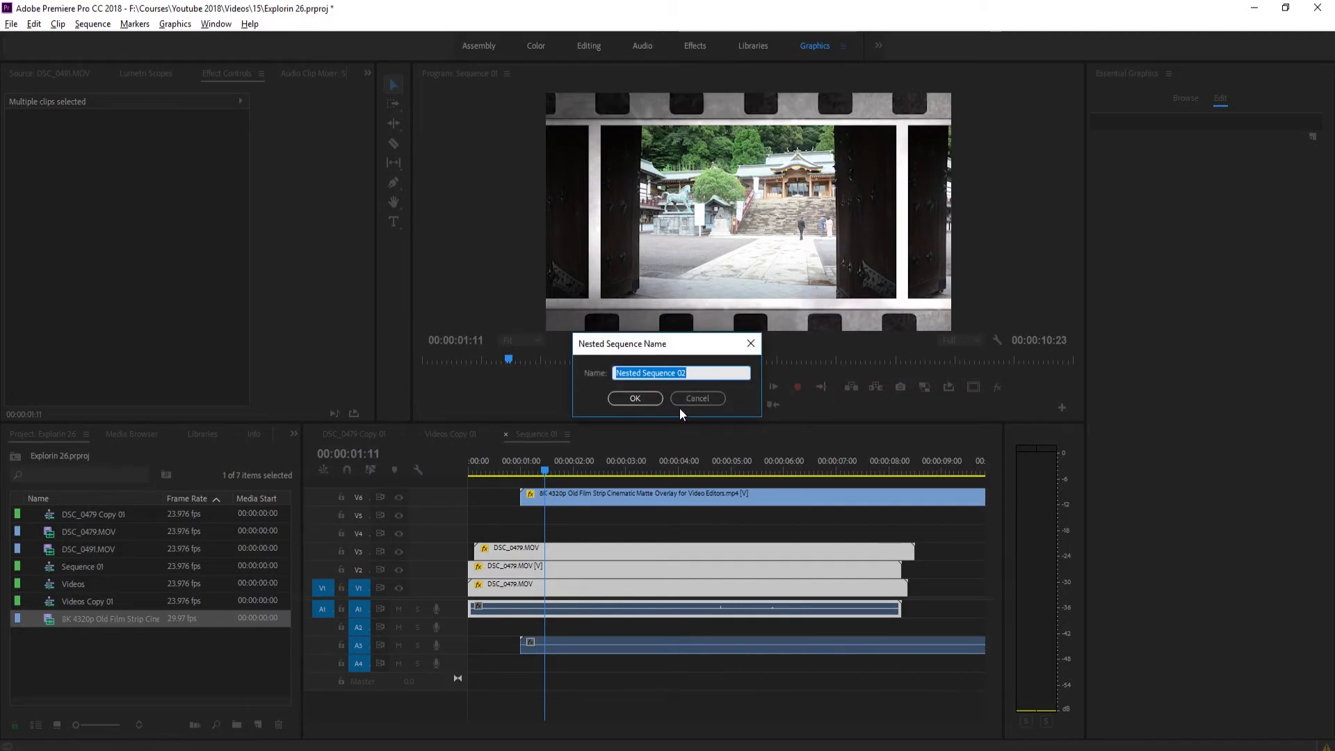
text(Foot)
text(T)
text(Film)
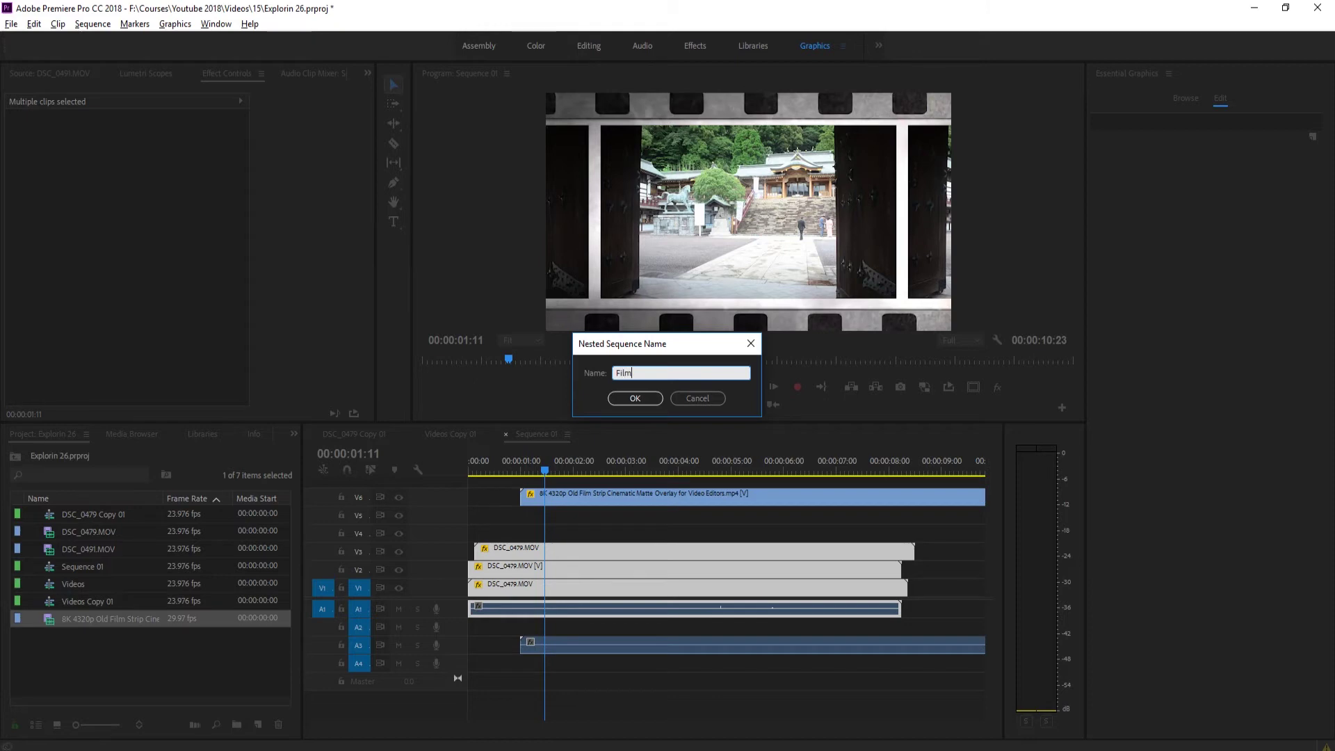
text(strip Videos)
key(Return)
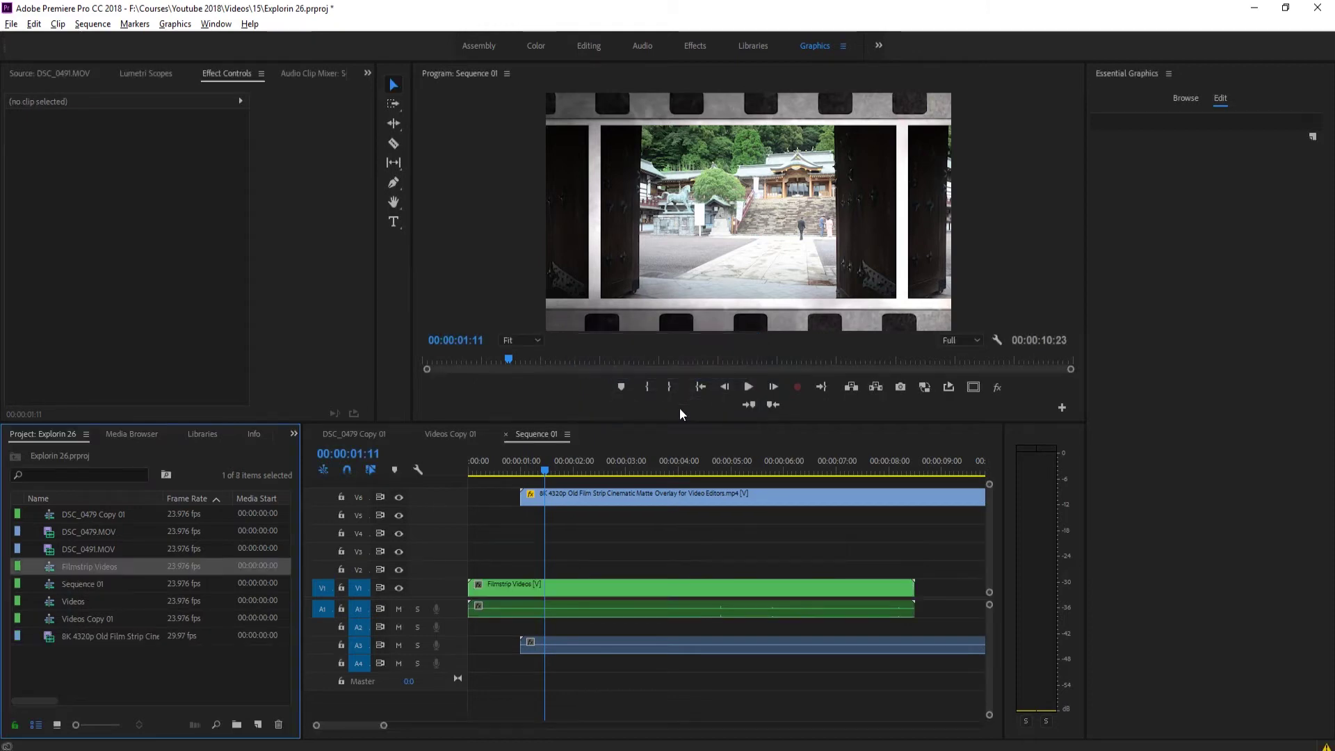
Play the sequence from near its start and step through the frames around 00:00:01:07 to examine the nested clips under the film strip.
drag(546, 470, 479, 468)
key(space)
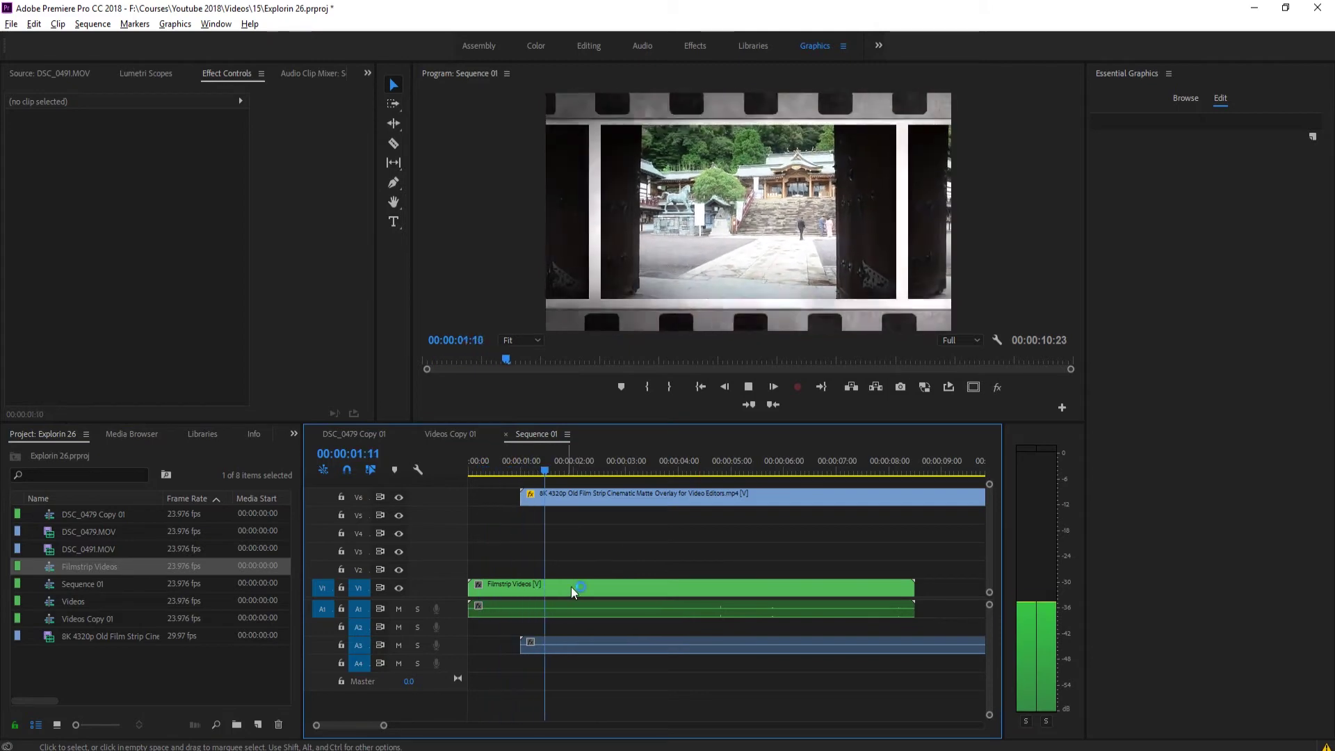
key(space)
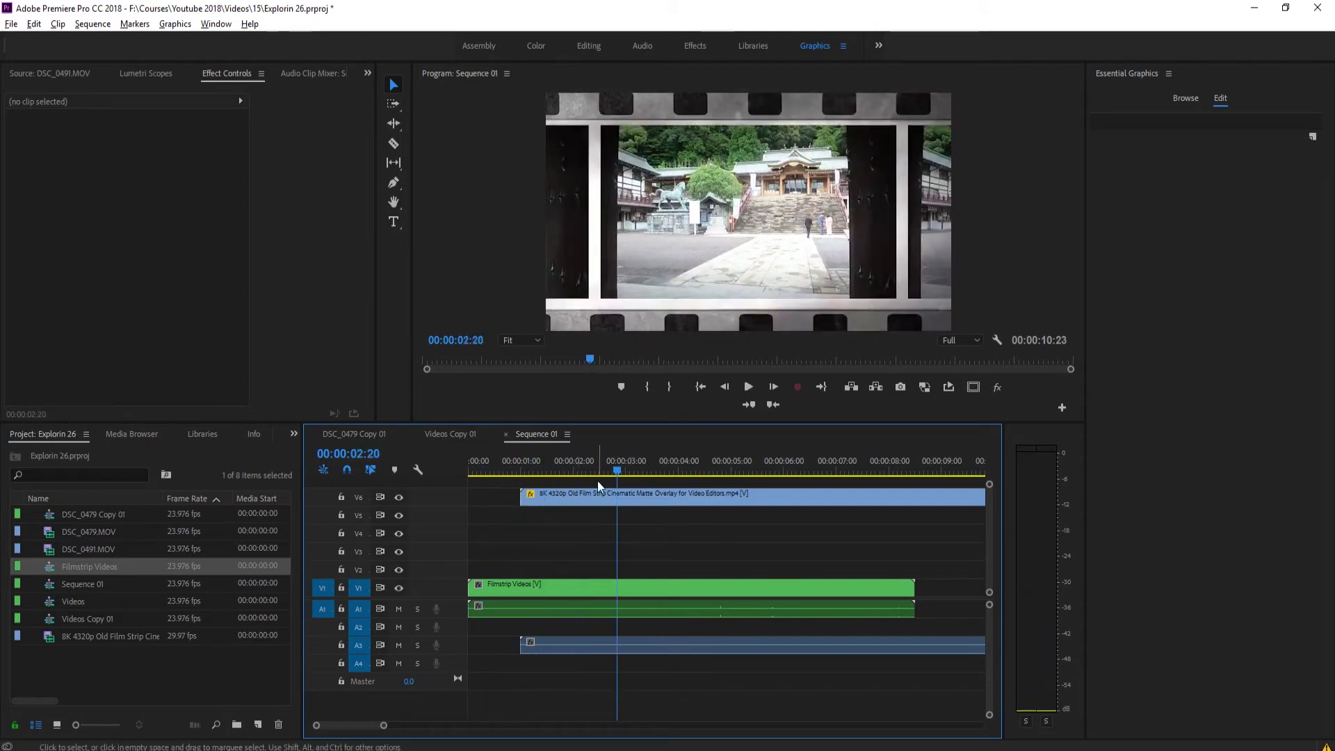
drag(564, 470, 533, 471)
click(772, 390)
click(771, 389)
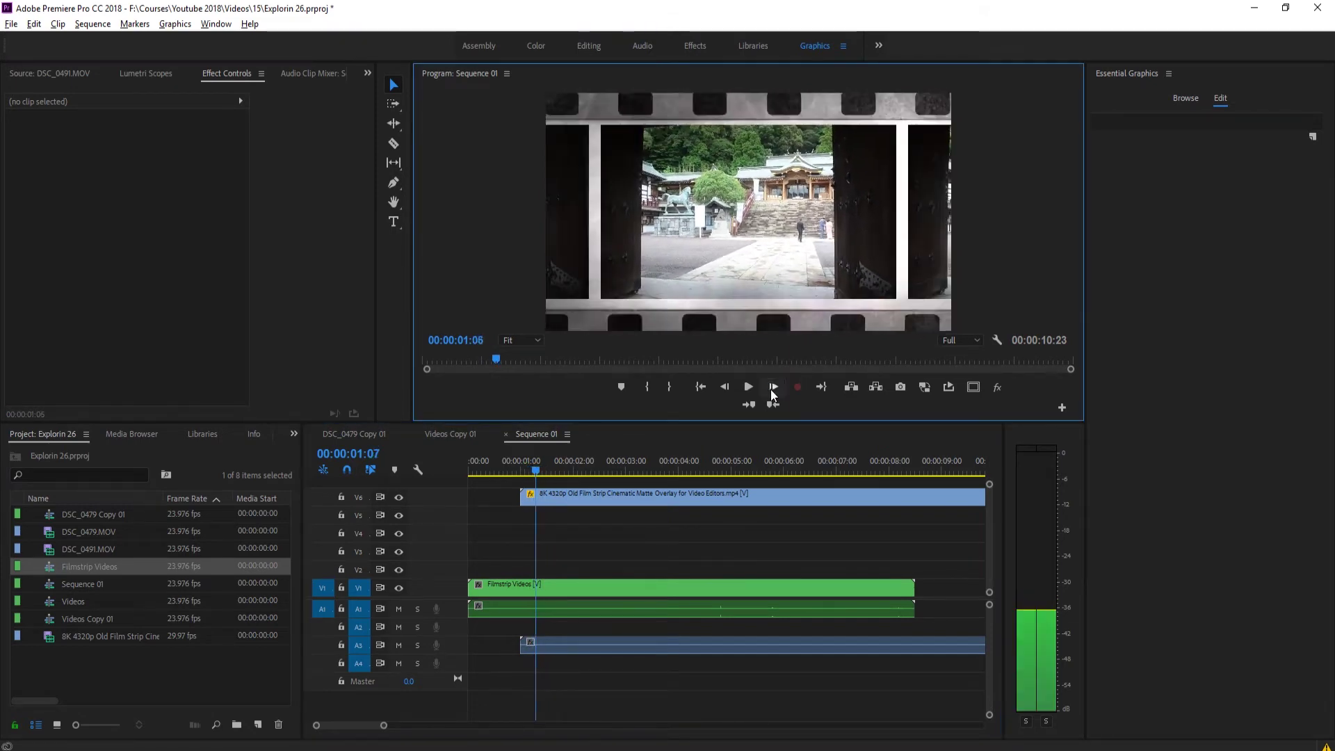
Add a Position keyframe of 960, 540 to the Filmstrip Videos clip on V1 at 00:00:01:23.
click(551, 472)
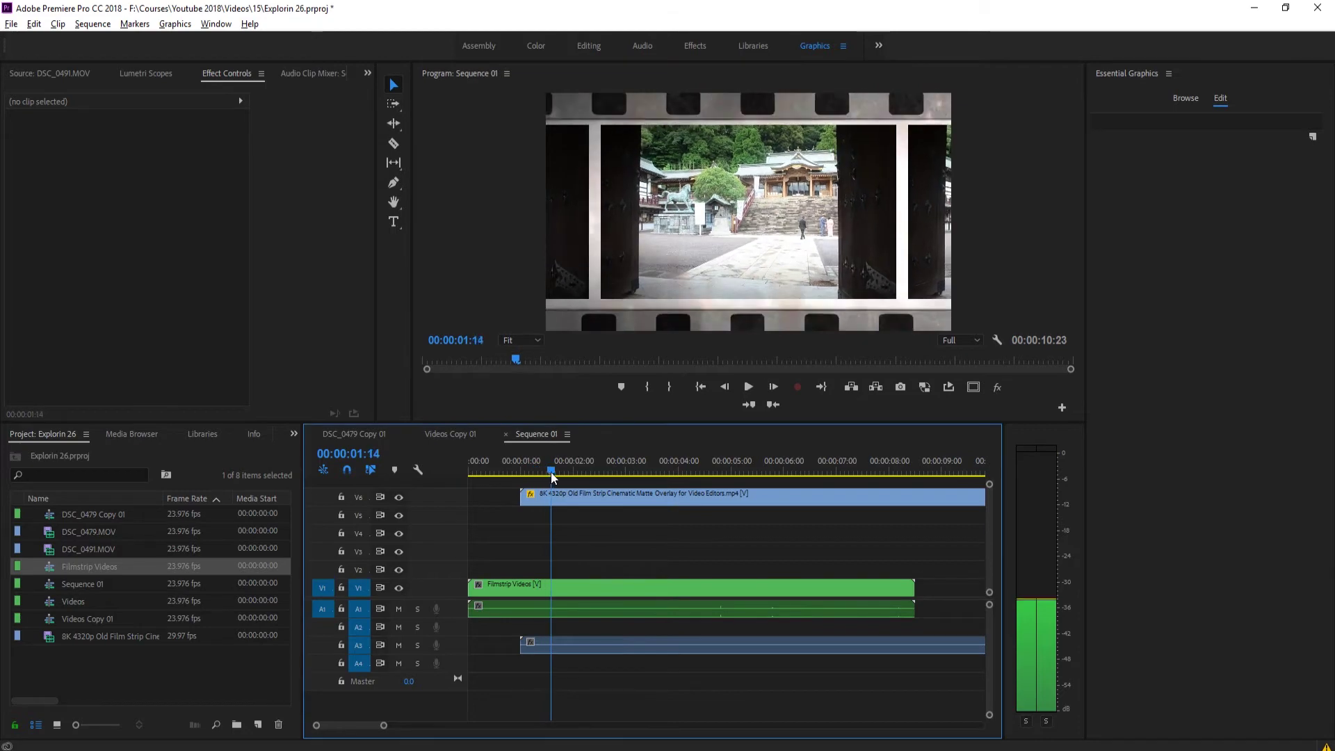
drag(550, 473, 519, 472)
key(space)
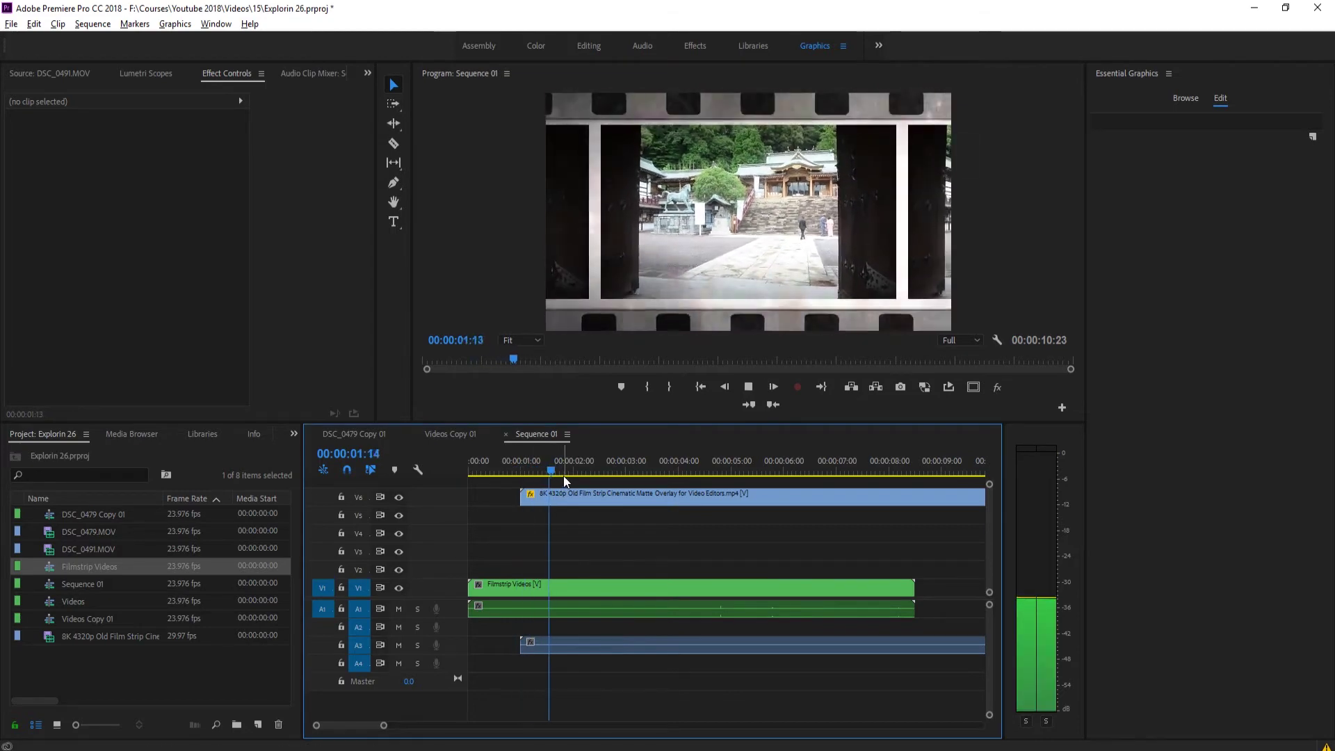
key(space)
click(587, 590)
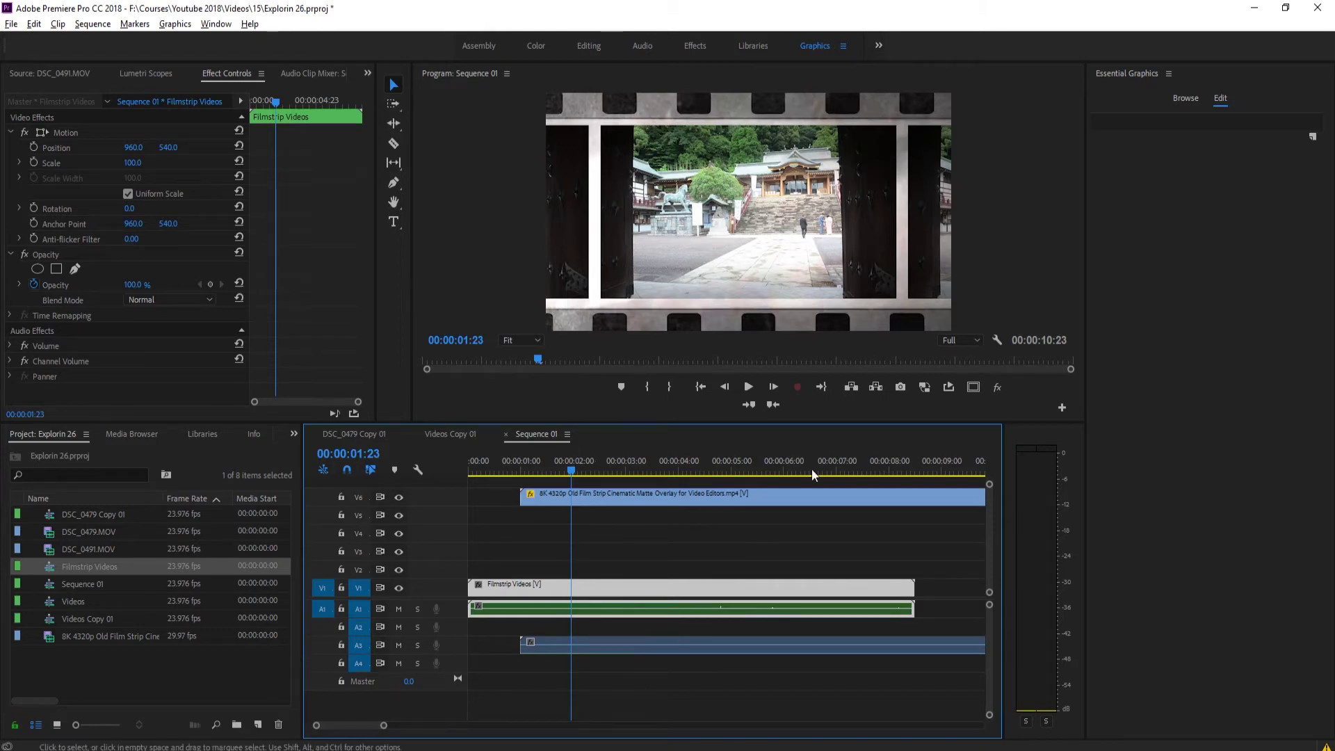
click(34, 148)
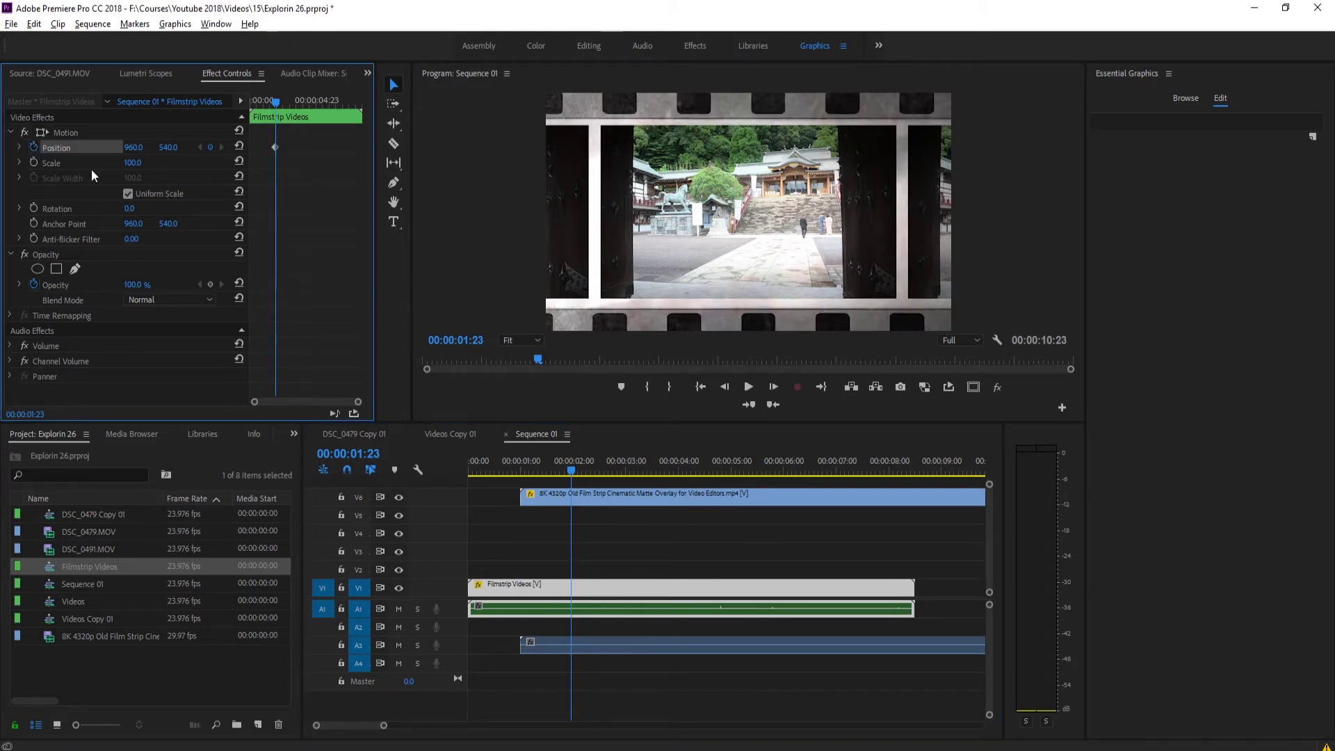
Keyframe the Filmstrip Videos clip's horizontal position to -975 at 00:00:02:07, so it slides out of frame.
click(774, 388)
click(774, 388)
click(775, 387)
click(775, 387)
click(775, 387)
click(774, 387)
click(774, 387)
click(774, 387)
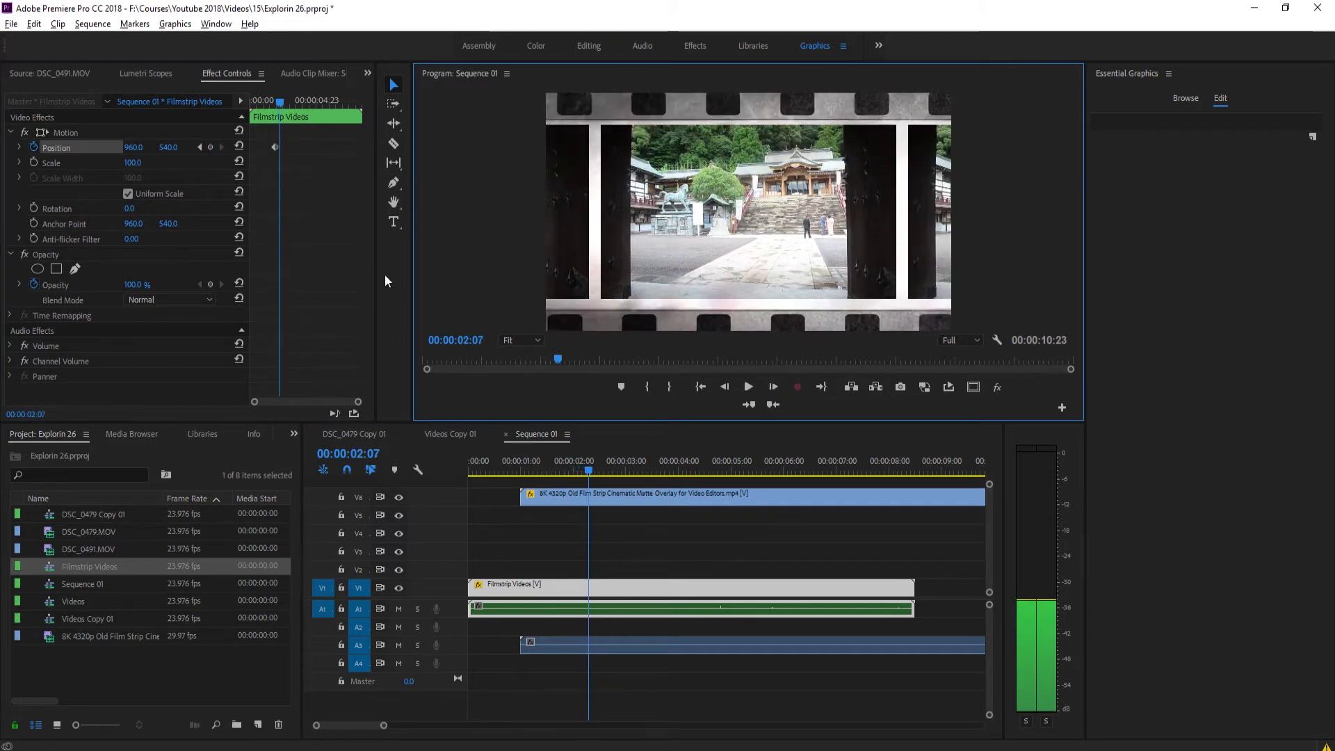
drag(131, 148, 210, 148)
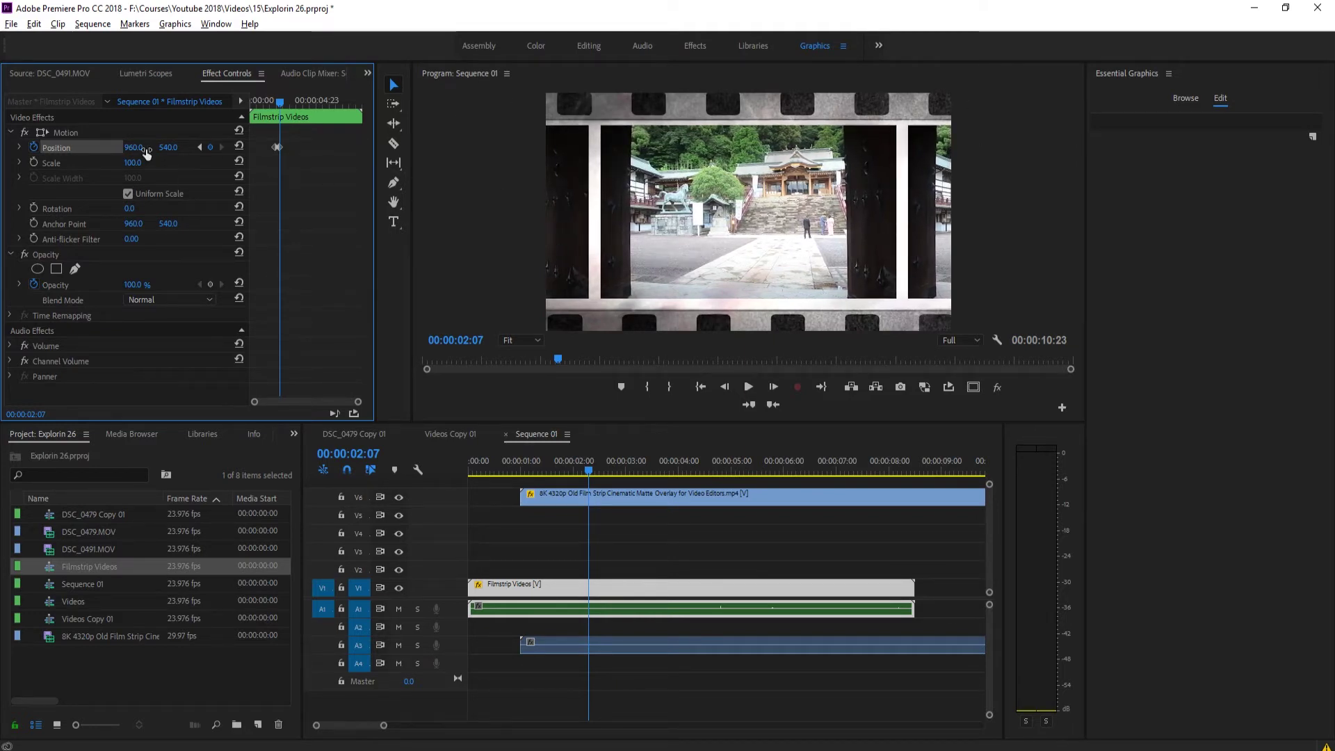
drag(144, 148, 15, 148)
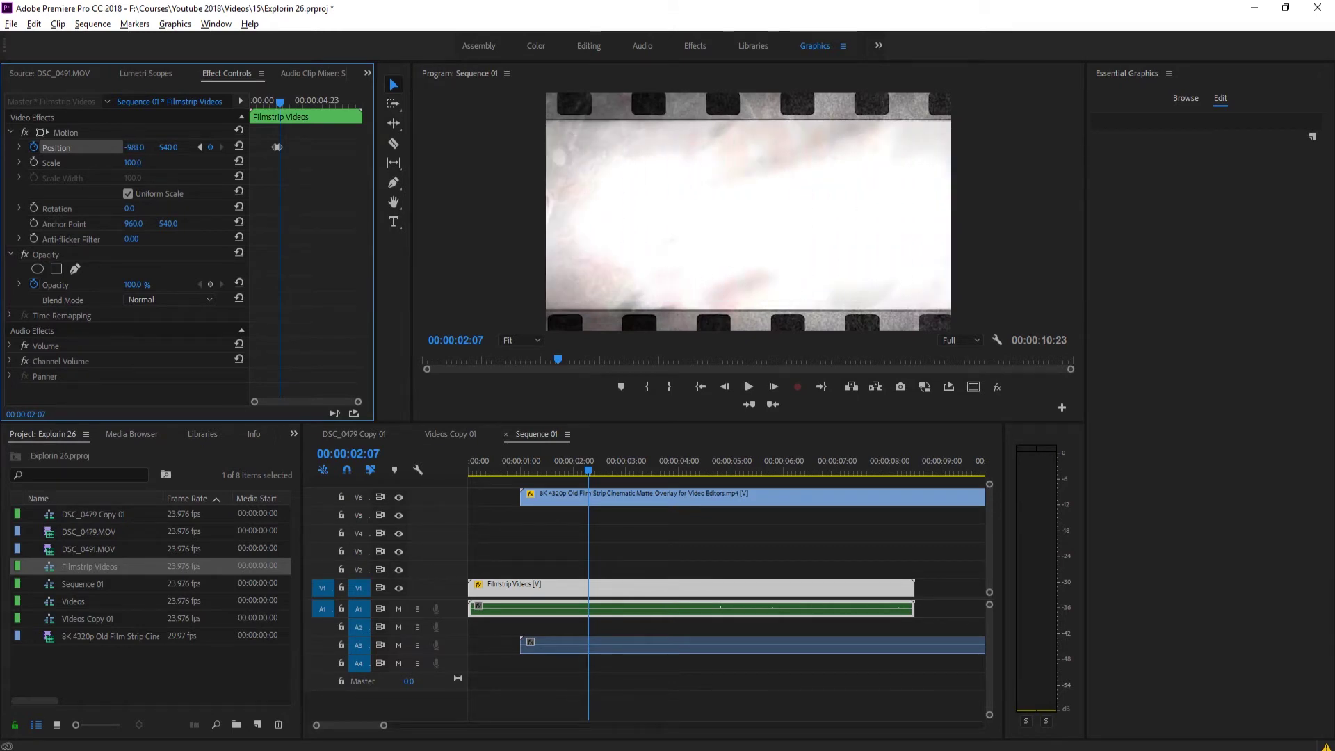
Play the sequence through the Filmstrip Videos slide-out and step through the frames around 00:00:01:23 to check the motion.
drag(580, 468, 514, 448)
key(space)
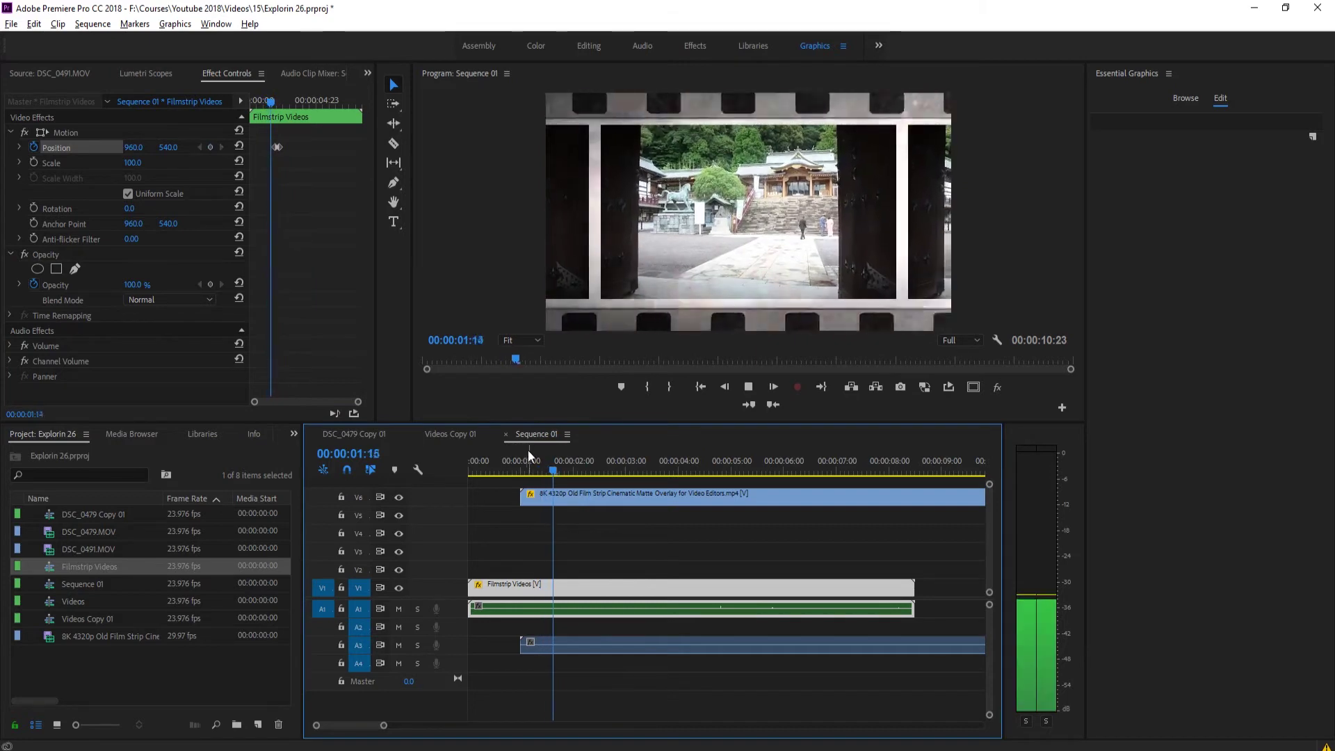
key(space)
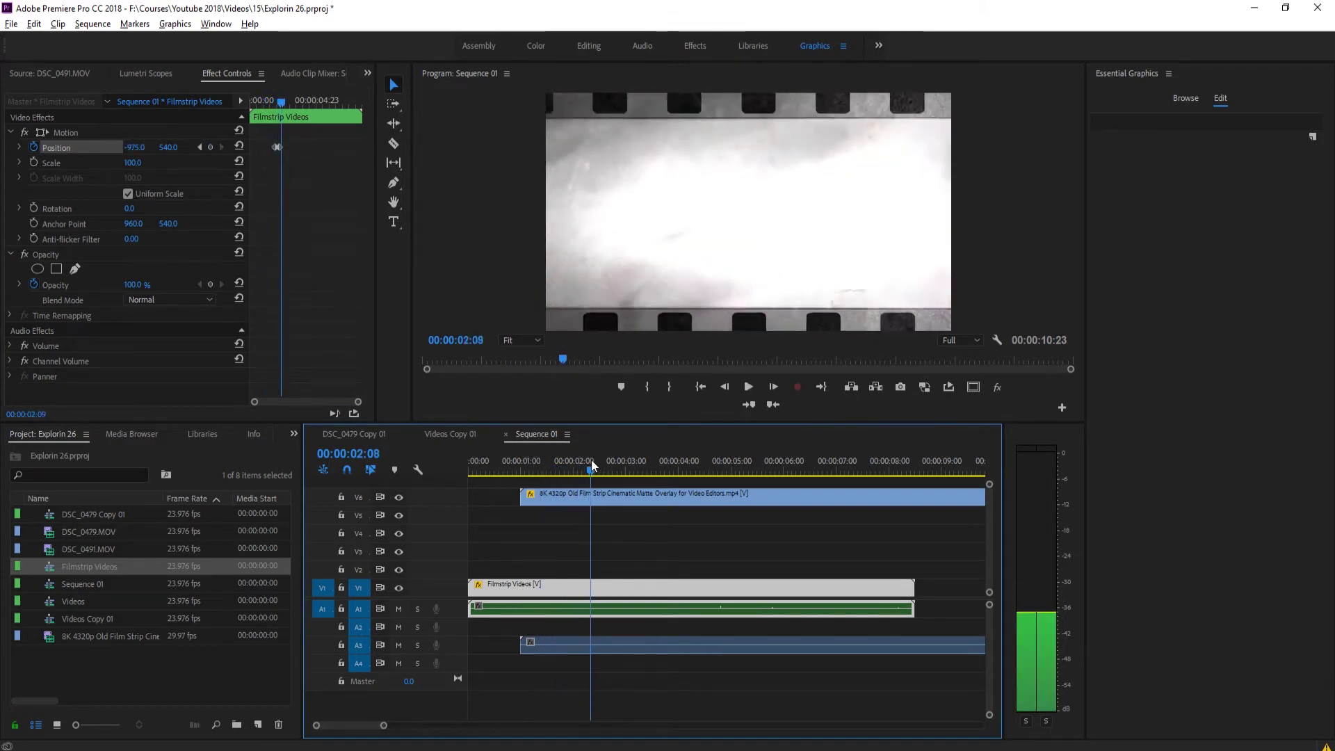
mouse_move(591, 460)
mouse_down()
mouse_move(561, 462)
mouse_move(576, 460)
mouse_up()
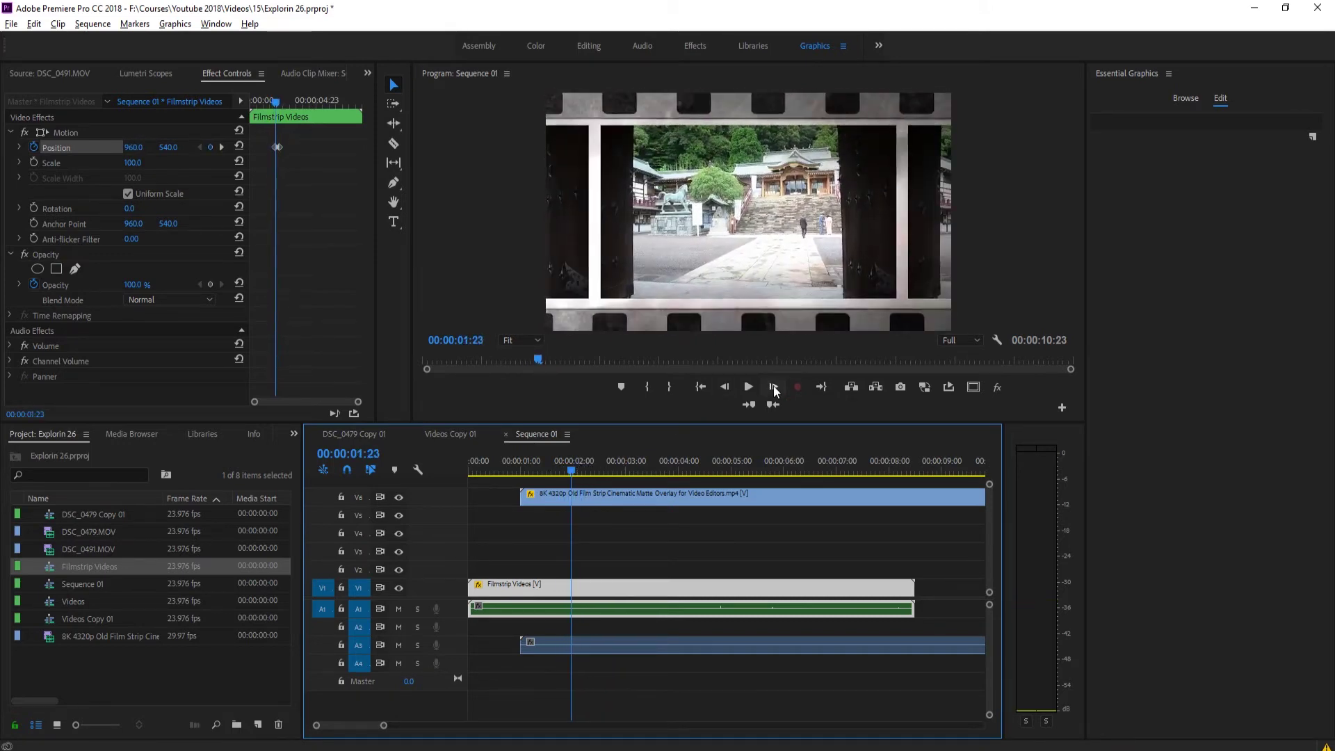
click(764, 387)
click(724, 388)
click(724, 388)
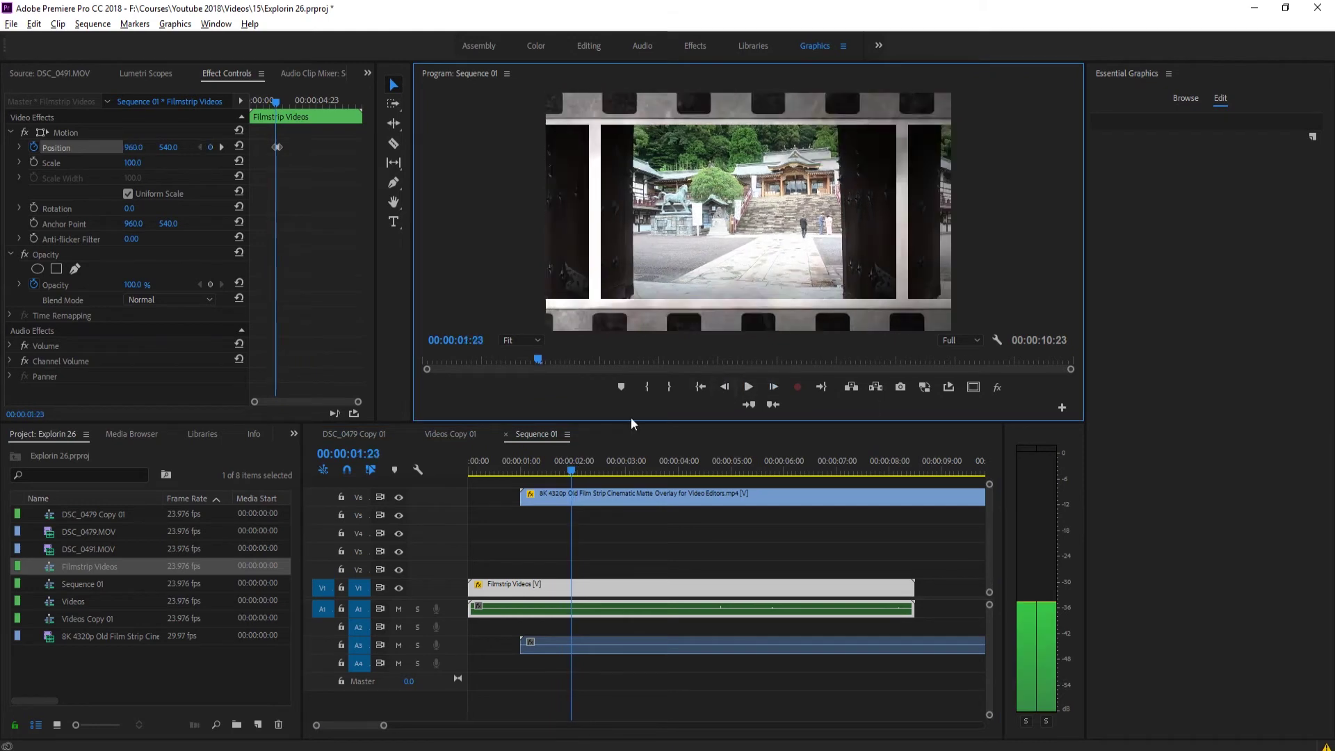
Duplicate the Filmstrip Videos sequence in the project.
click(107, 565)
key(Escape)
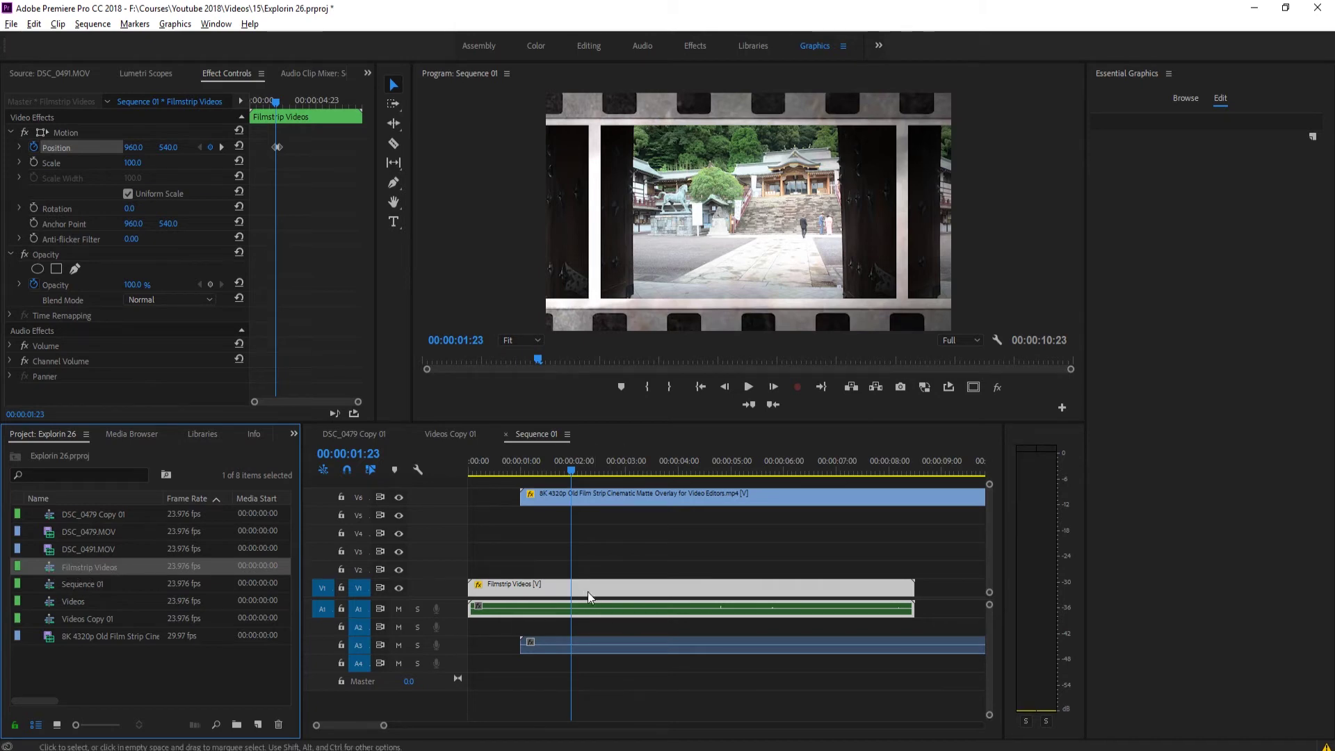
right_click(36, 557)
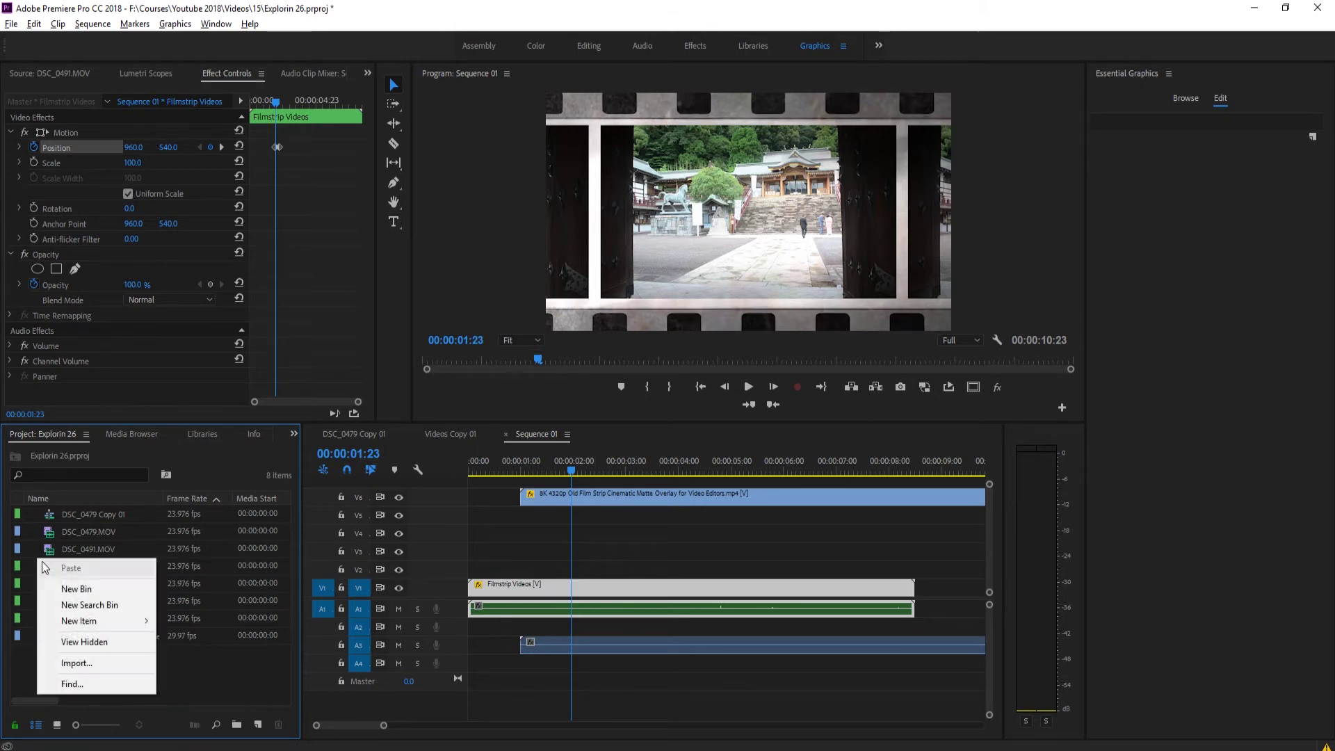
click(211, 655)
click(51, 563)
right_click(51, 563)
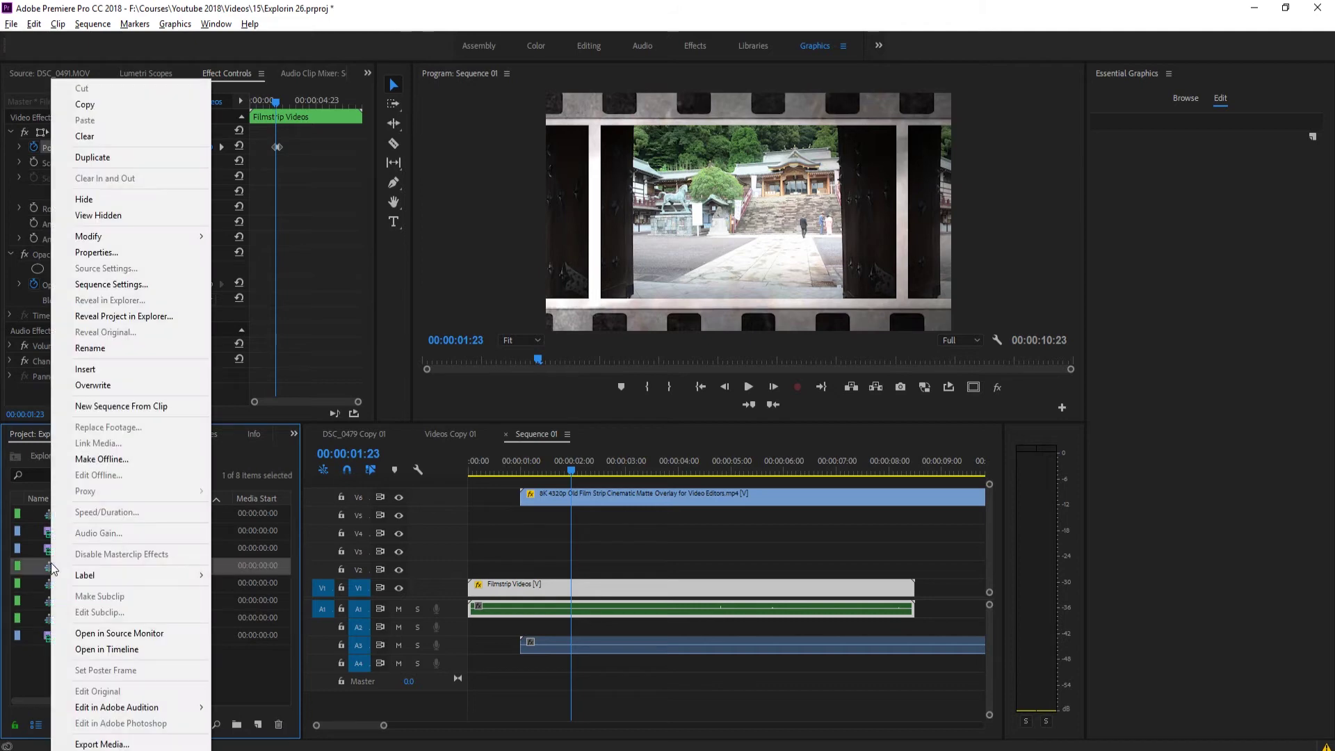
click(111, 156)
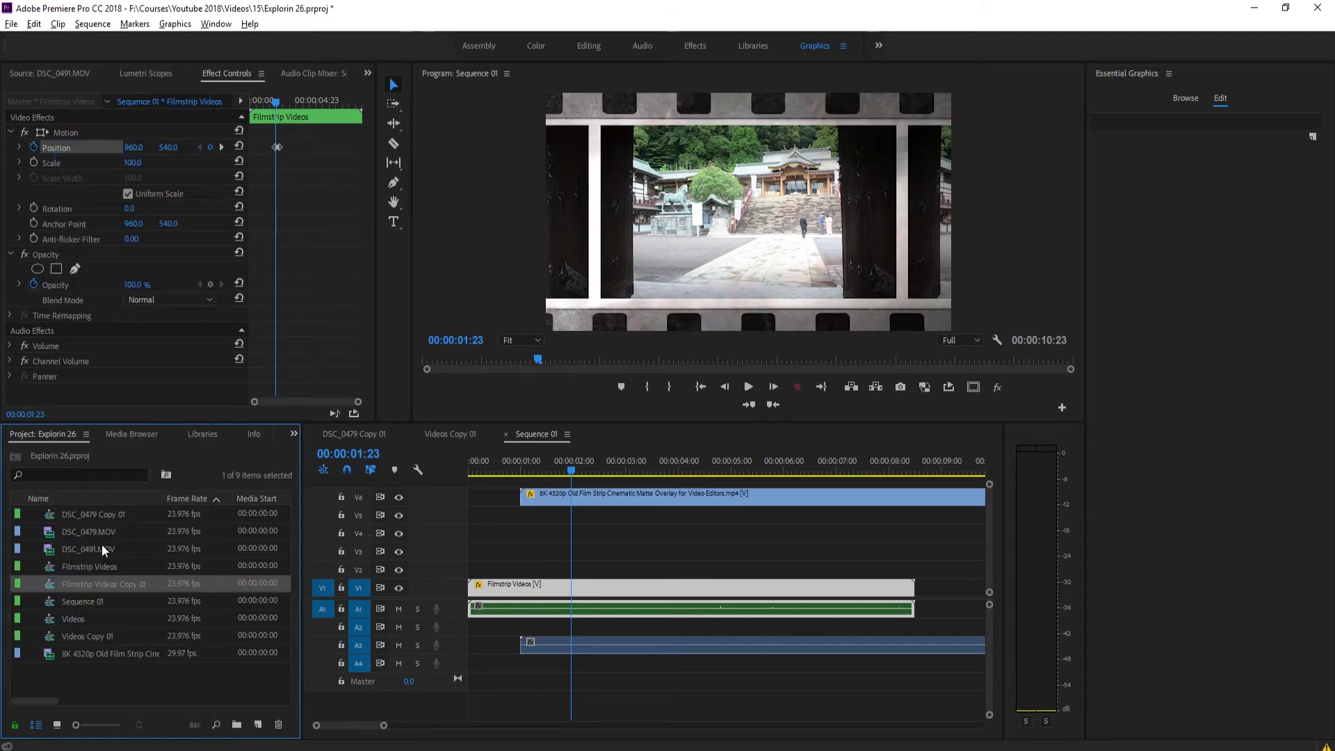
Rename the duplicated sequence as "Filmstrip Videos Second".
right_click(128, 586)
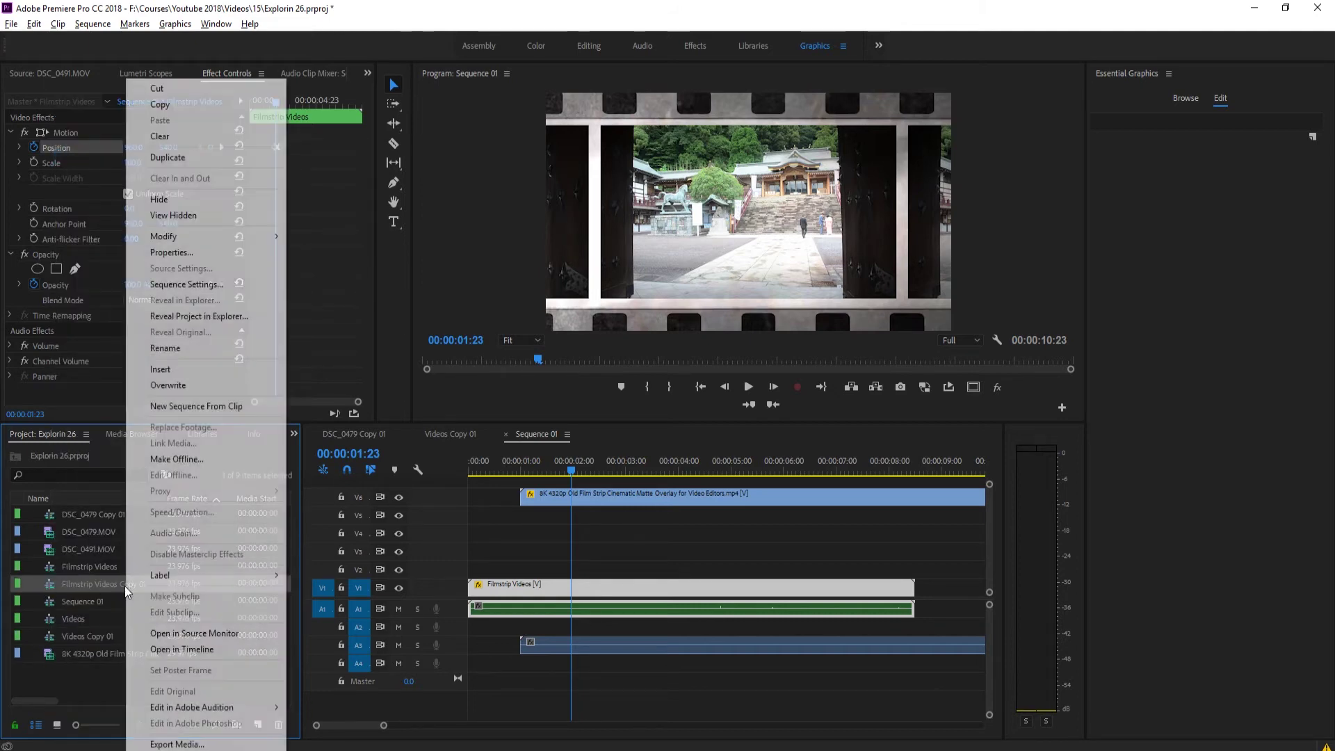
click(180, 349)
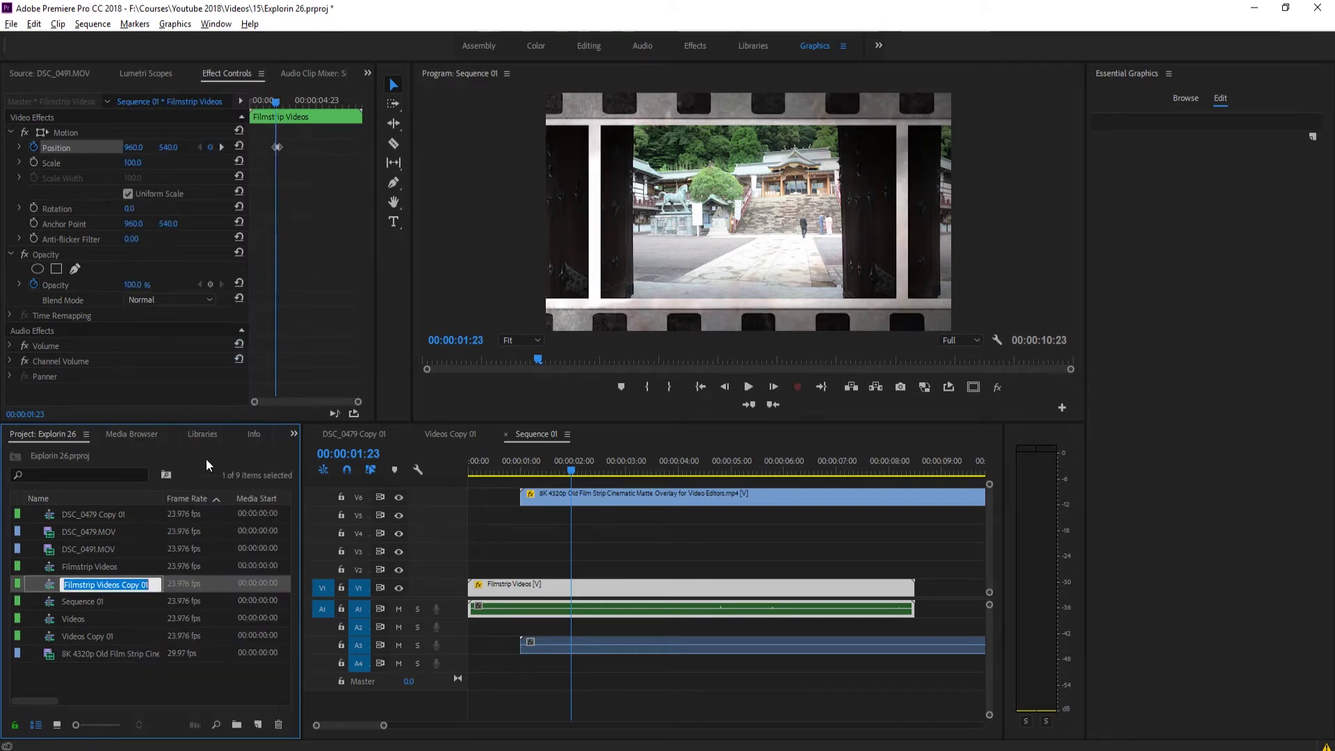
text(Film)
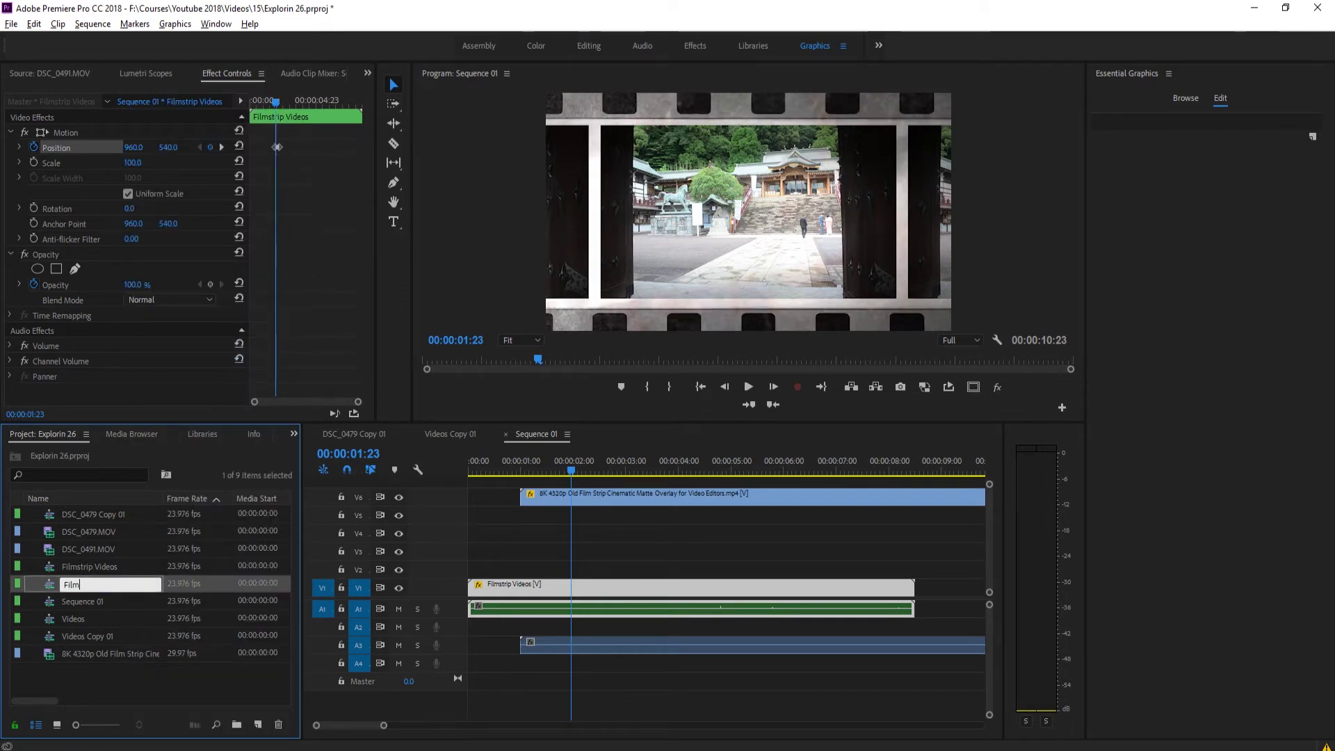
text(strip Videos Second)
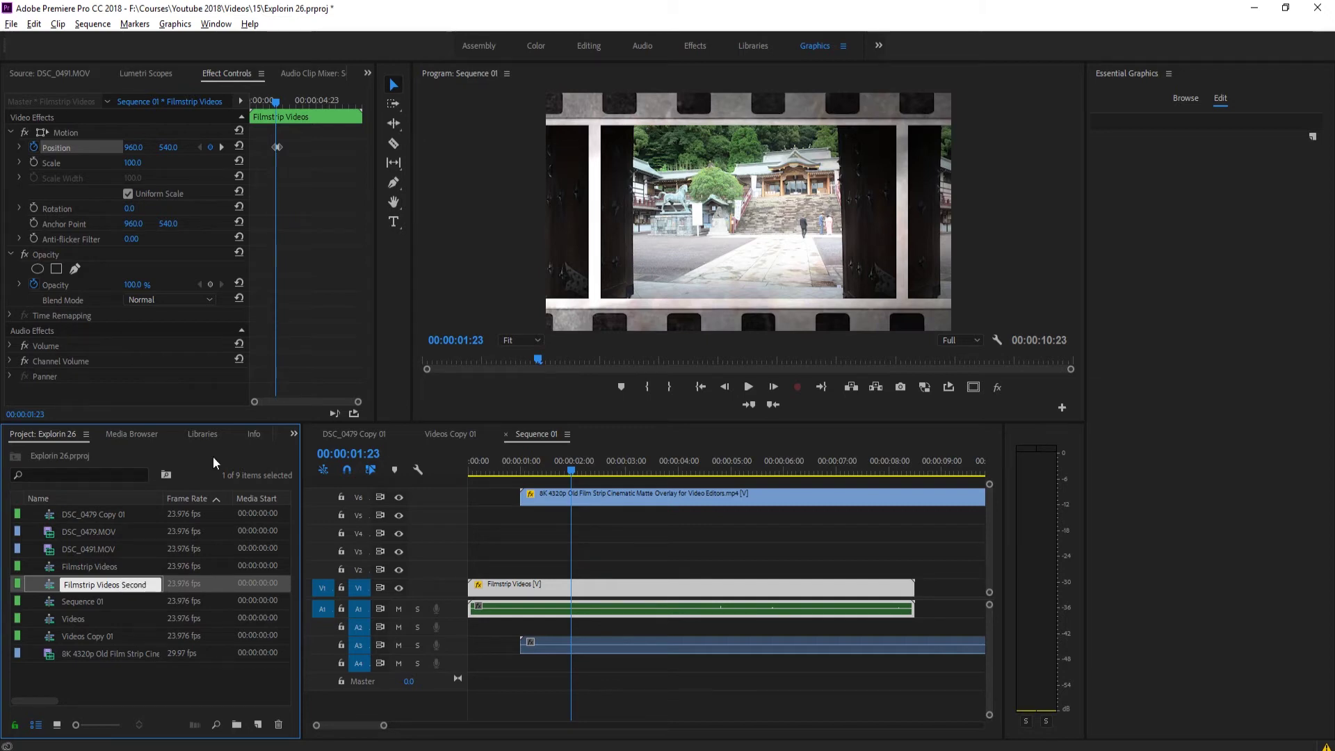
key(Tab)
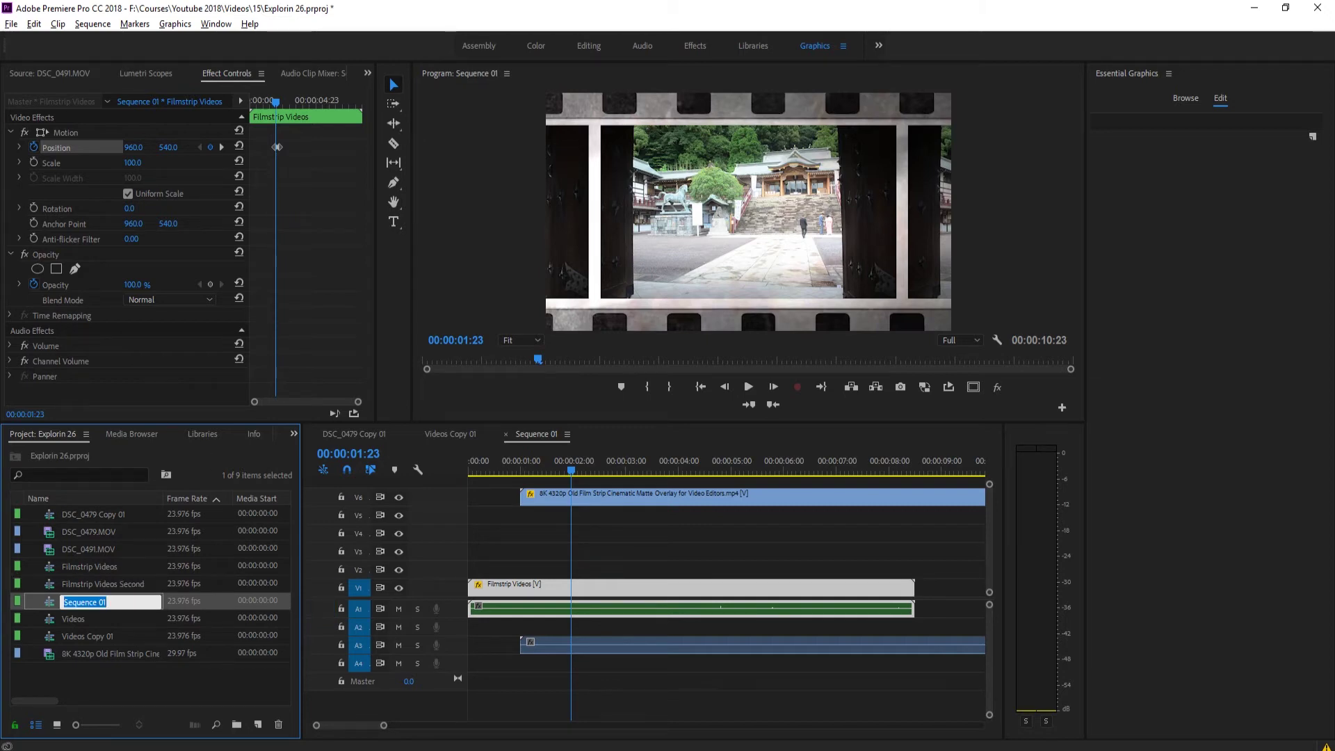
click(48, 590)
Open Filmstrip Videos Second and replace its three DSC_0479.MOV clips on V1 to V3 with DSC_0491.MOV, keeping their effects.
double_click(48, 583)
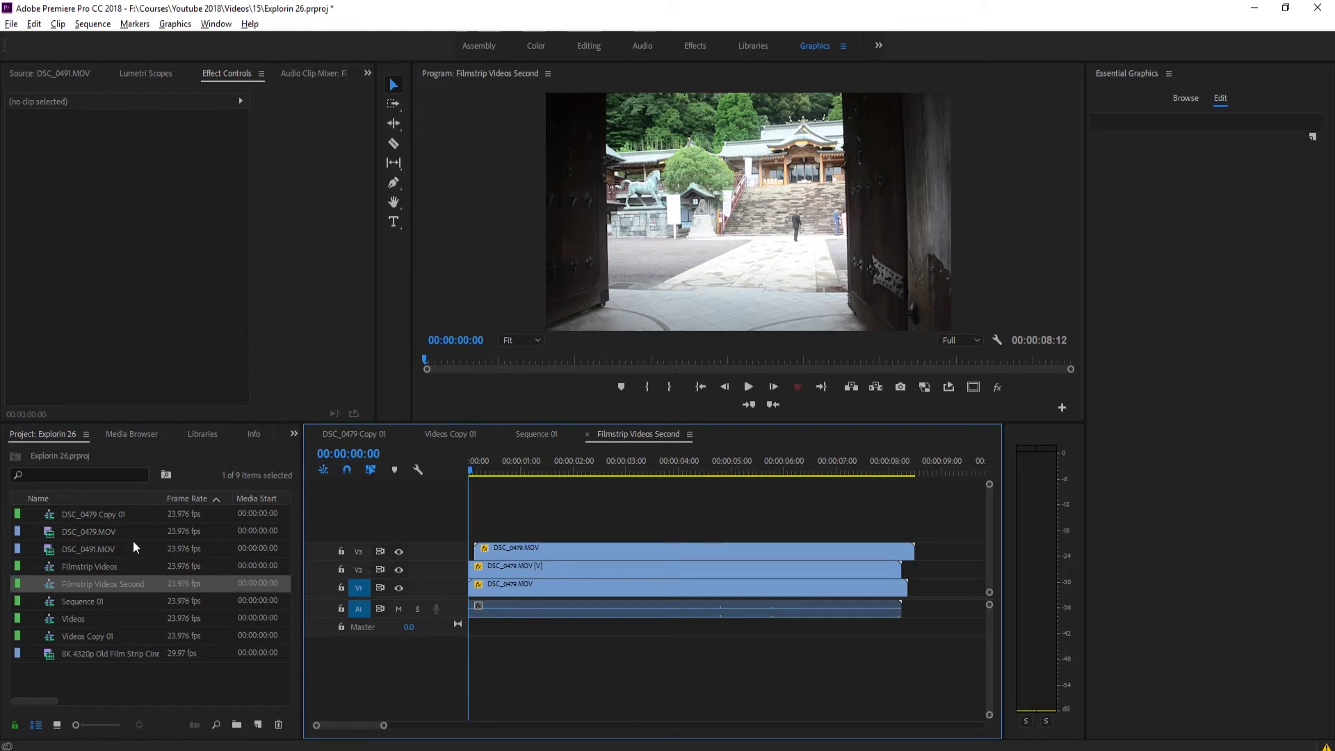
click(112, 532)
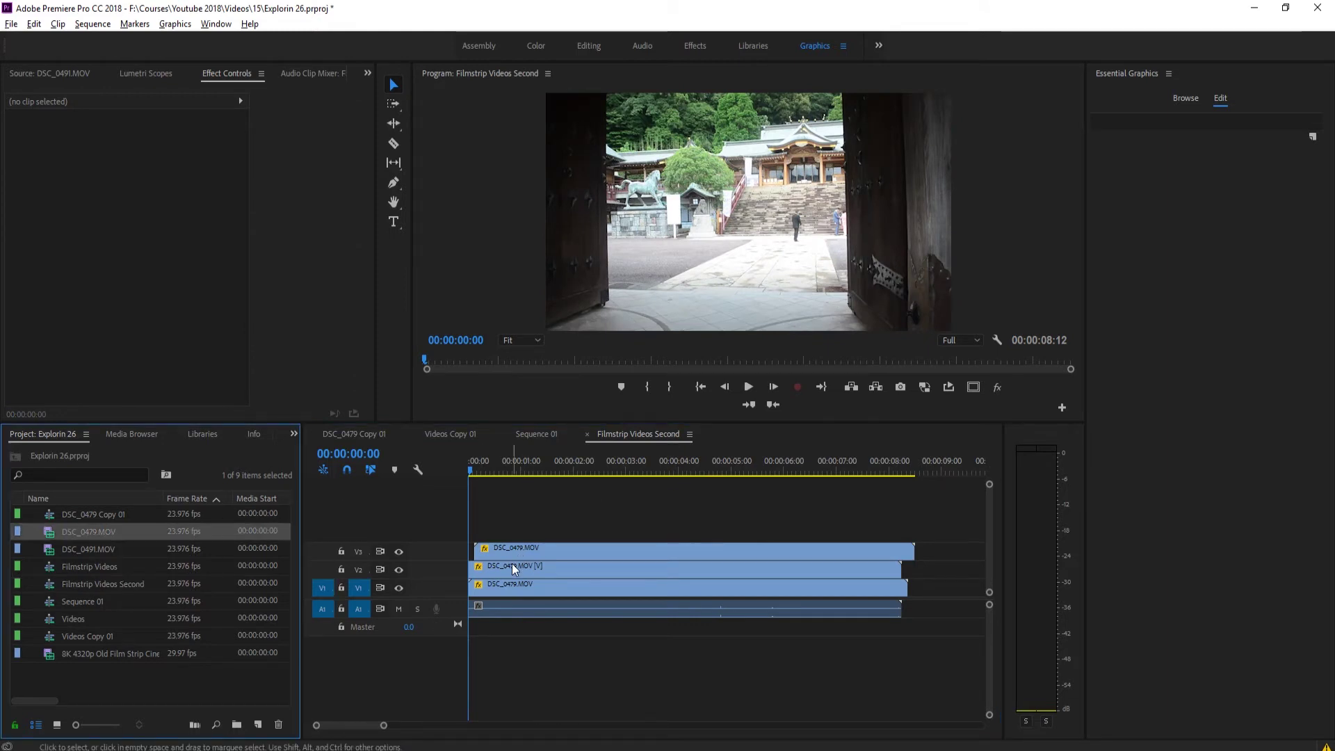
click(48, 551)
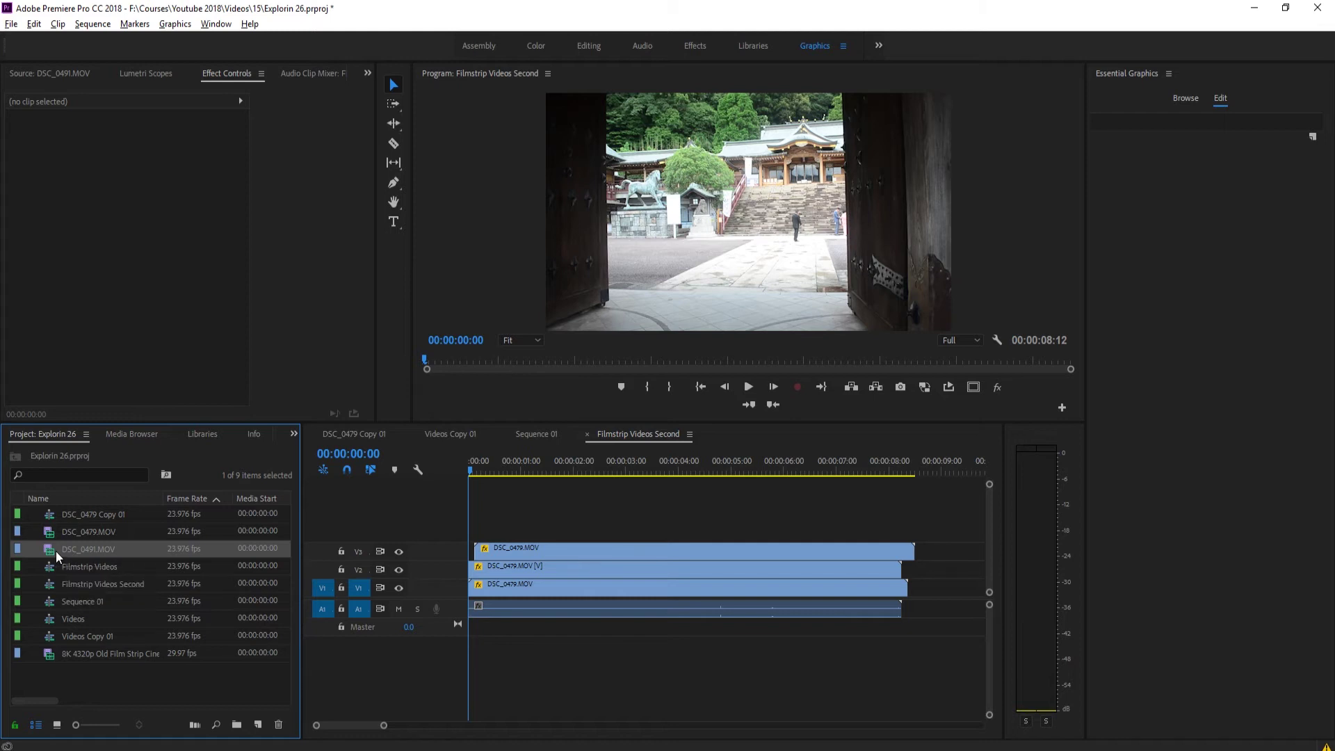
drag(182, 545, 530, 553)
drag(47, 552, 492, 565)
drag(52, 549, 494, 580)
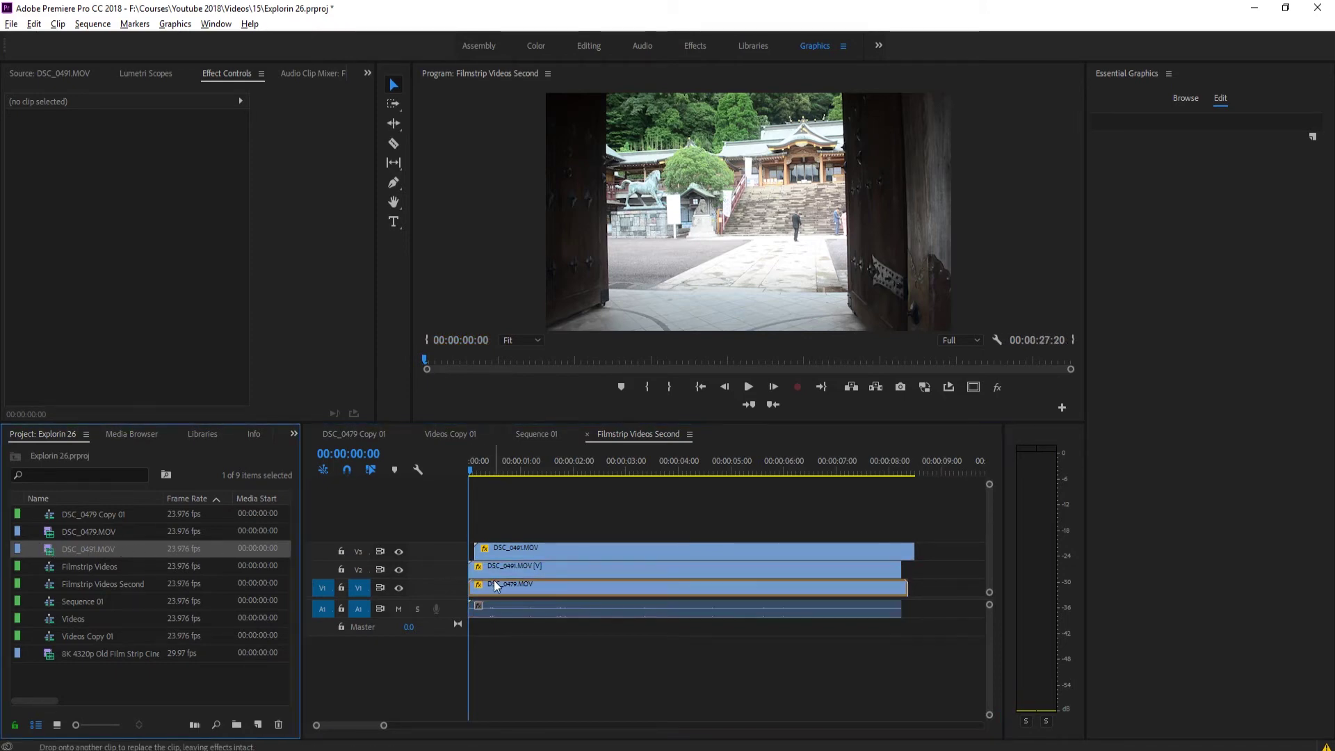
drag(479, 462, 541, 501)
Place Filmstrip Videos Second on V2 of Sequence 01 at 00:00:01:23 and trim its start to 00:00:03:06.
click(539, 433)
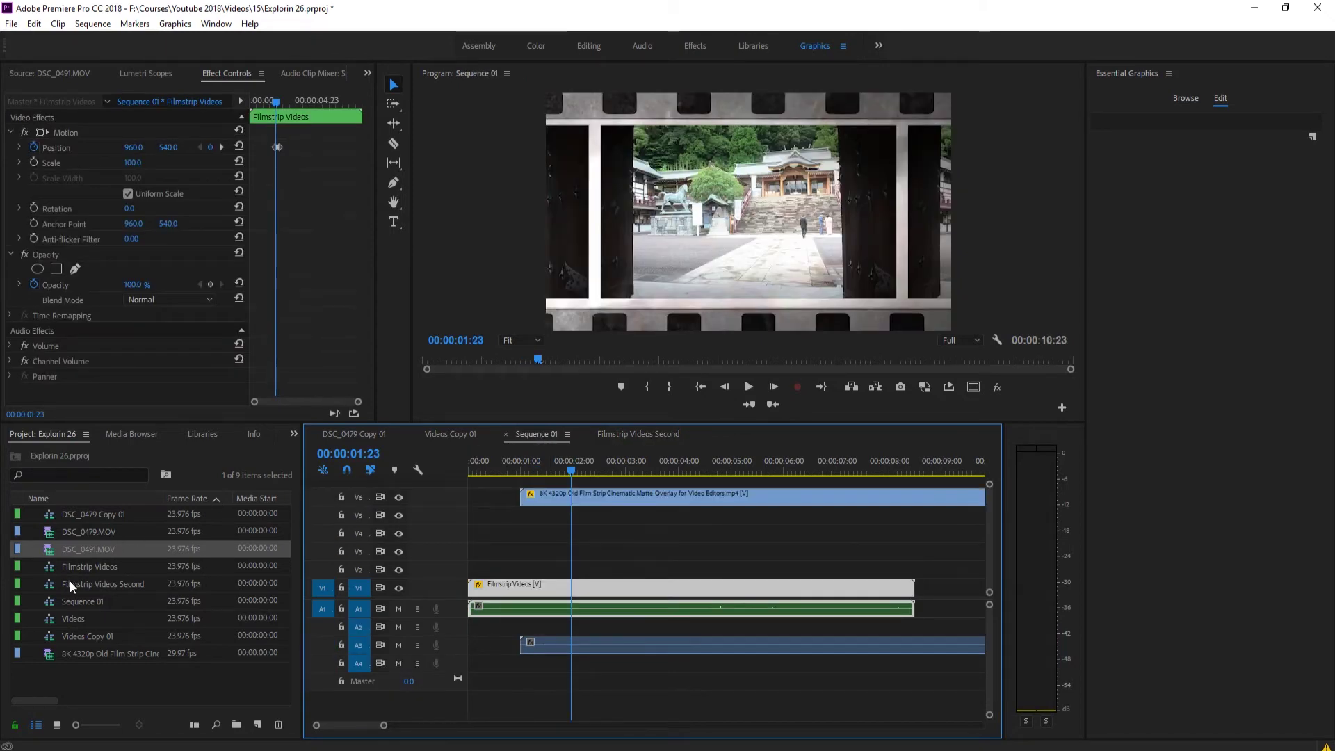
drag(60, 580, 580, 570)
drag(581, 473, 640, 467)
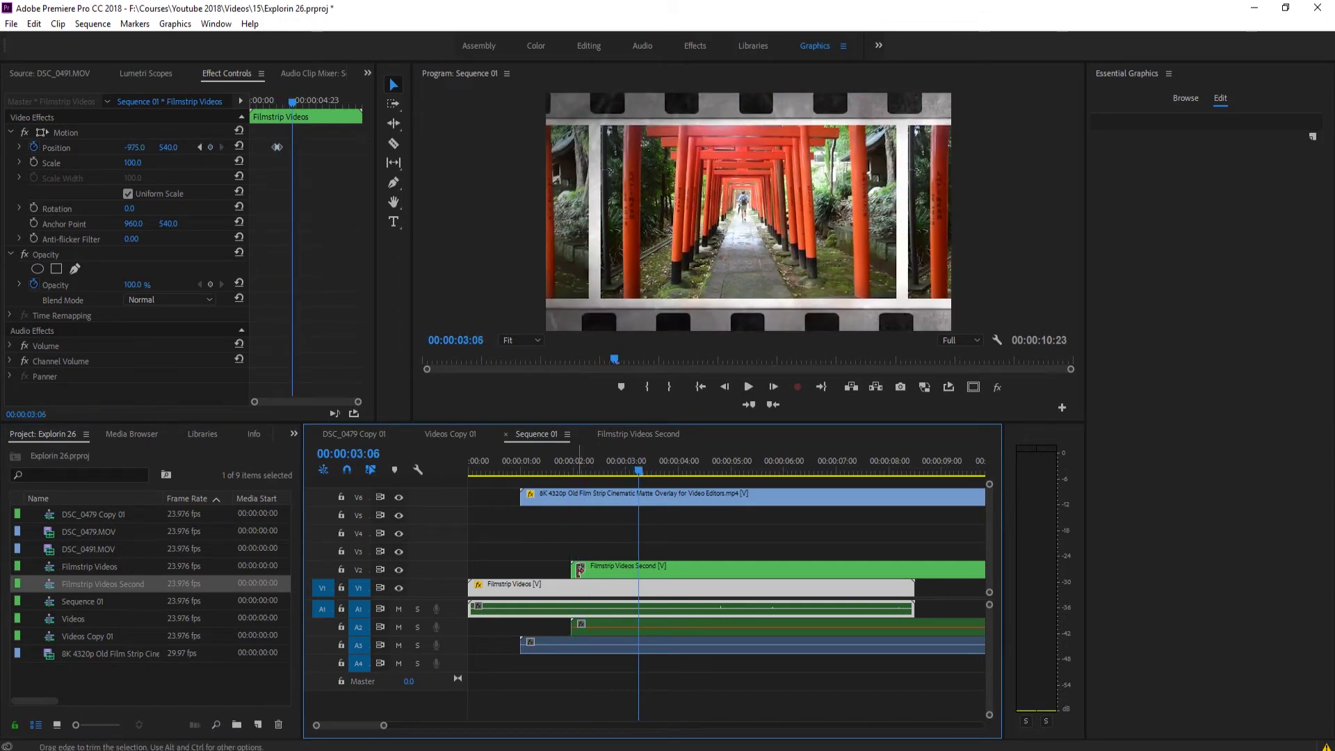
drag(580, 567, 639, 565)
click(661, 566)
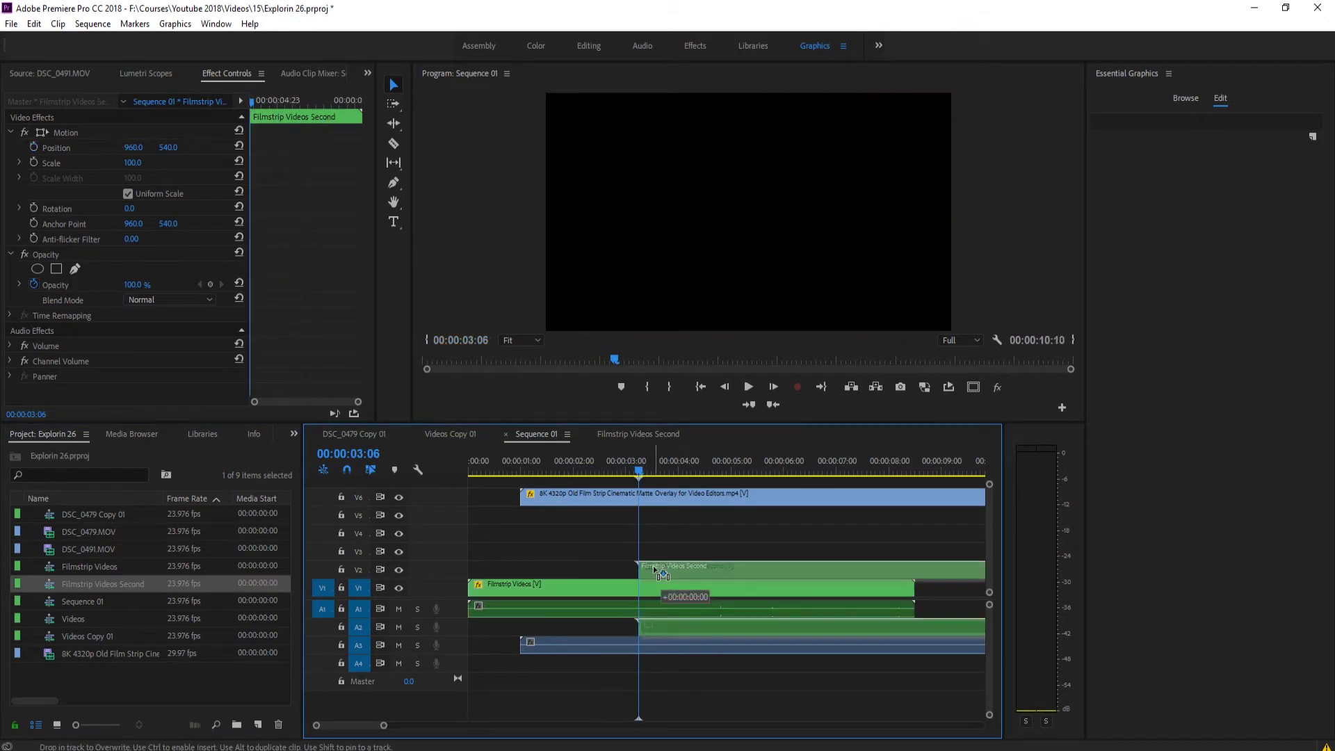
Move the trimmed Filmstrip Videos Second clip on V2 so that it starts at 00:00:01:23.
drag(595, 461, 570, 464)
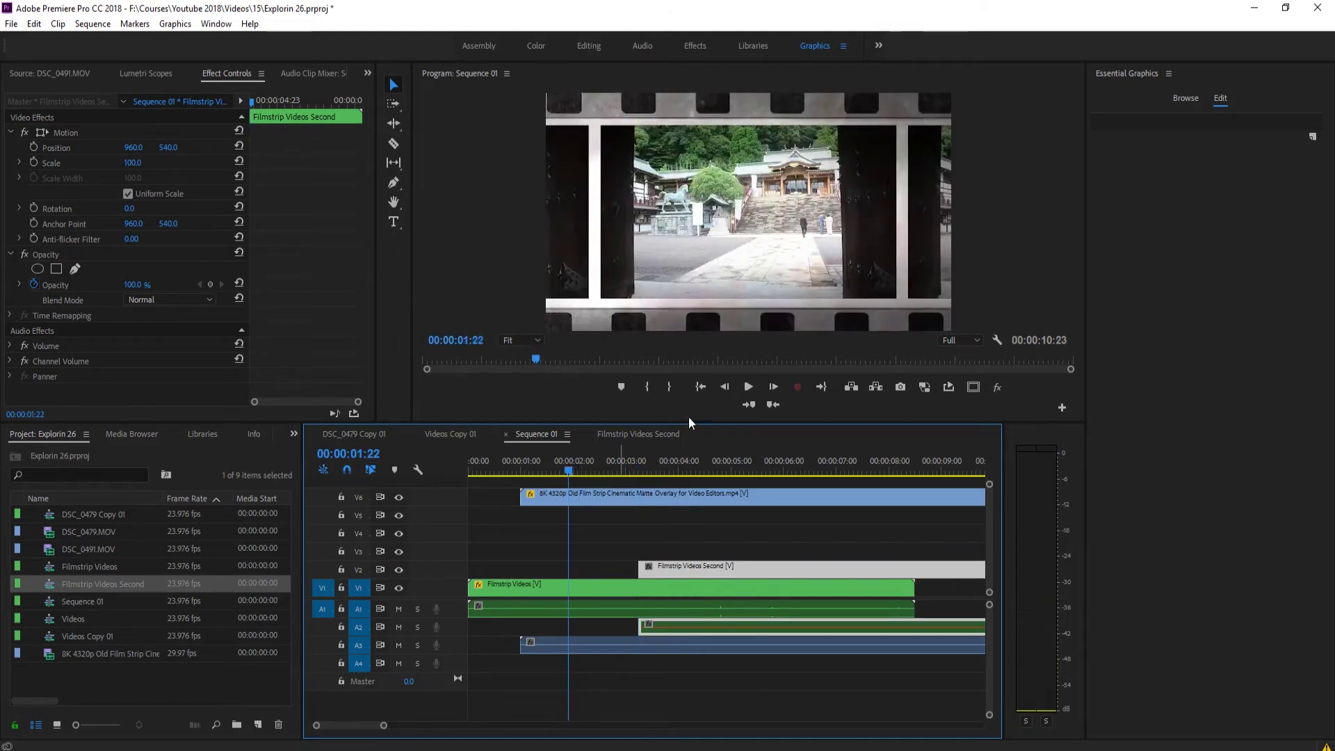
click(772, 389)
click(772, 389)
click(772, 389)
click(726, 388)
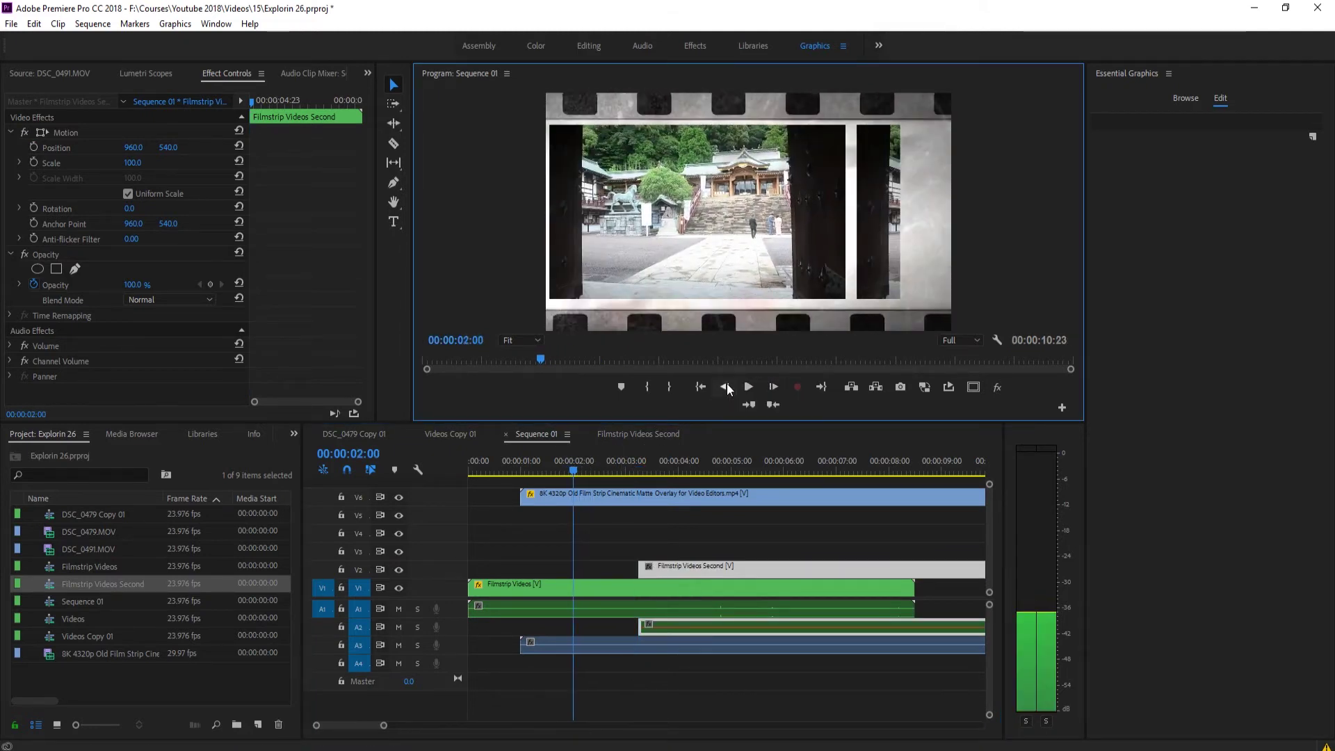
click(727, 388)
drag(679, 565, 604, 565)
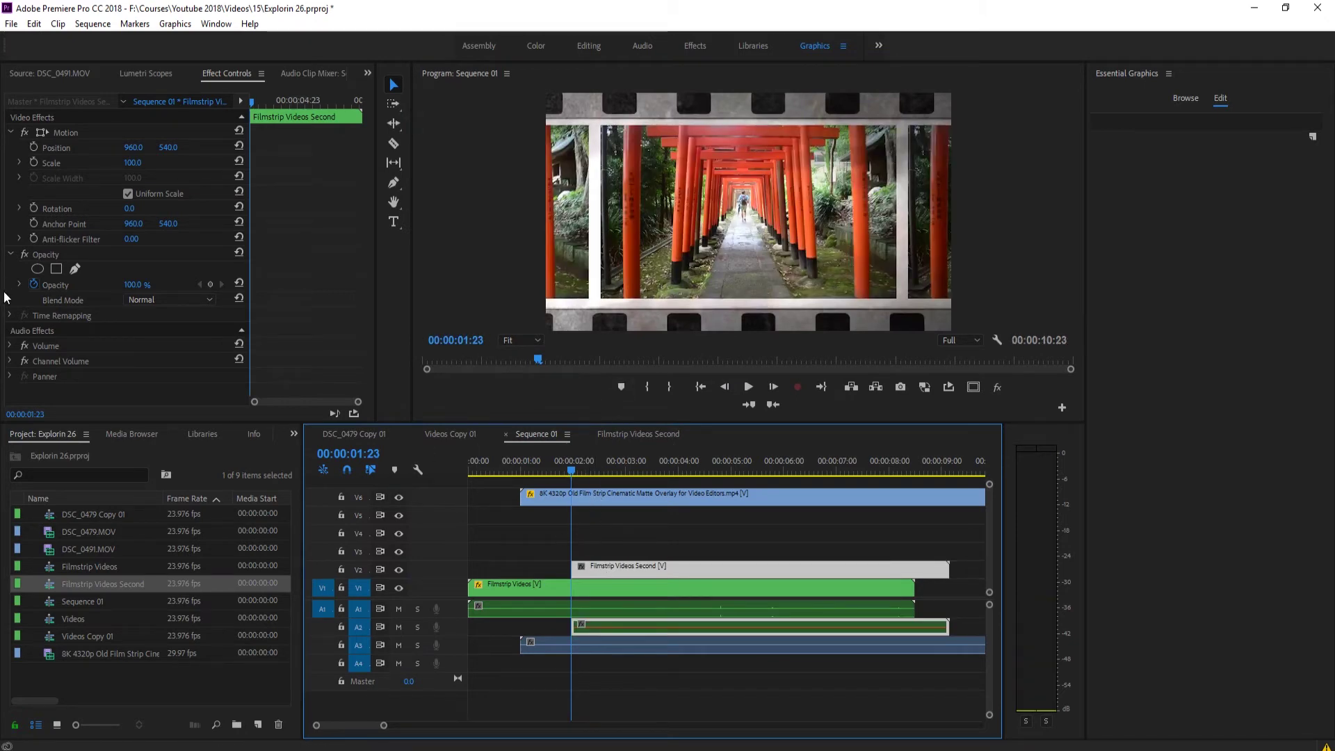
Set the Filmstrip Videos Second clip's horizontal position to 2893 and add a Position keyframe at 00:00:01:23.
drag(171, 147, 425, 147)
key(ctrl+z)
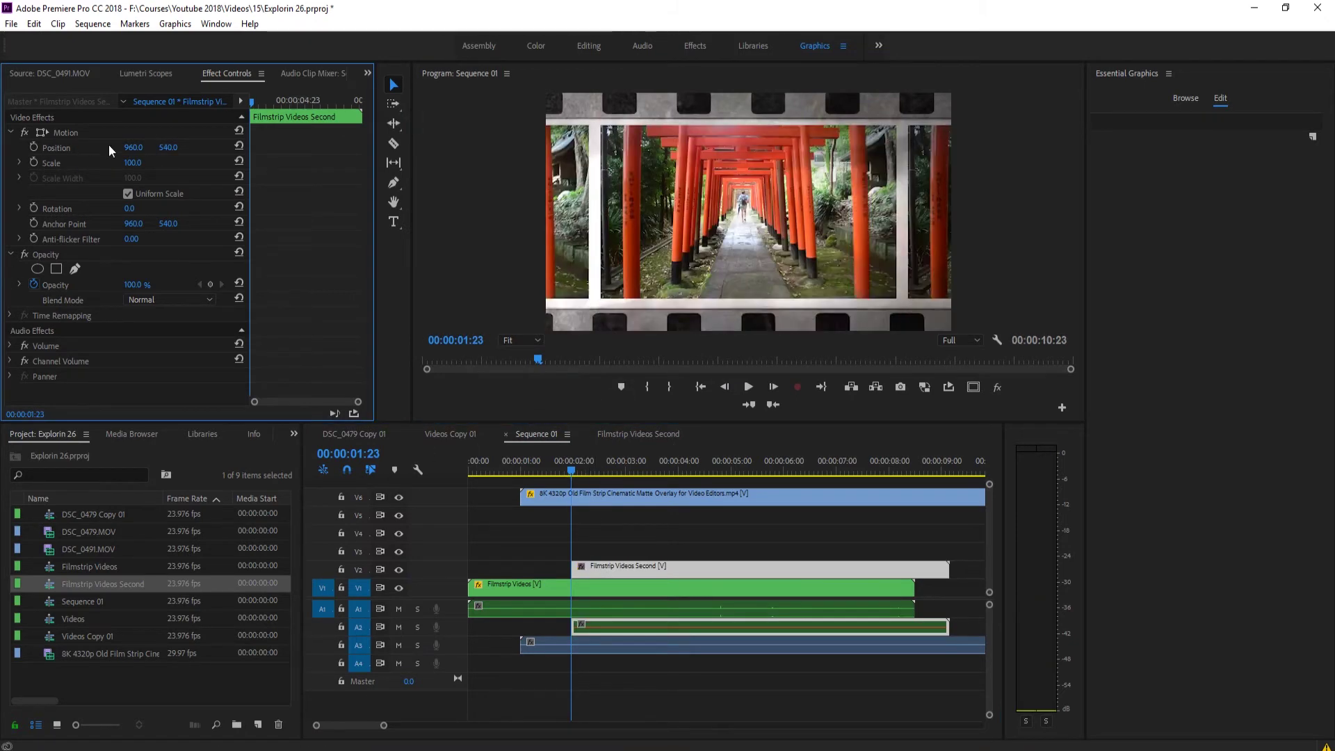
drag(125, 148, 250, 148)
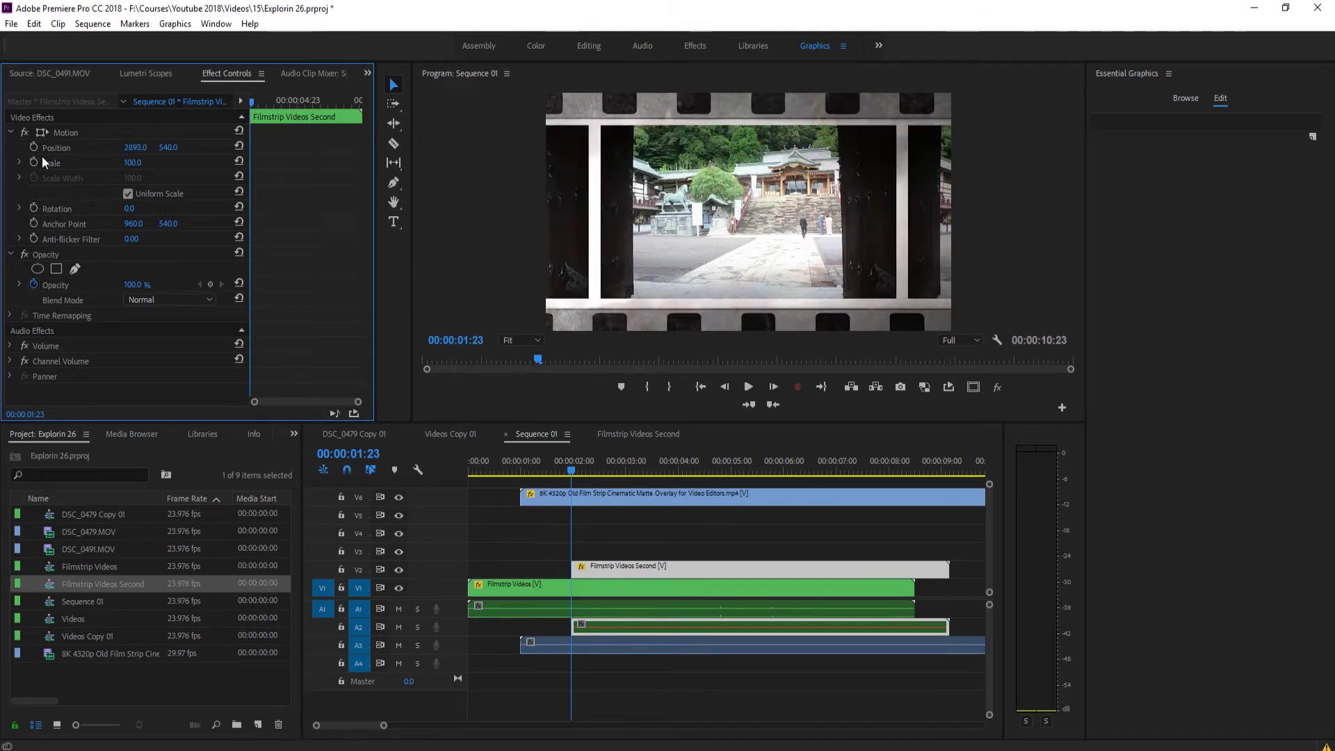
click(35, 146)
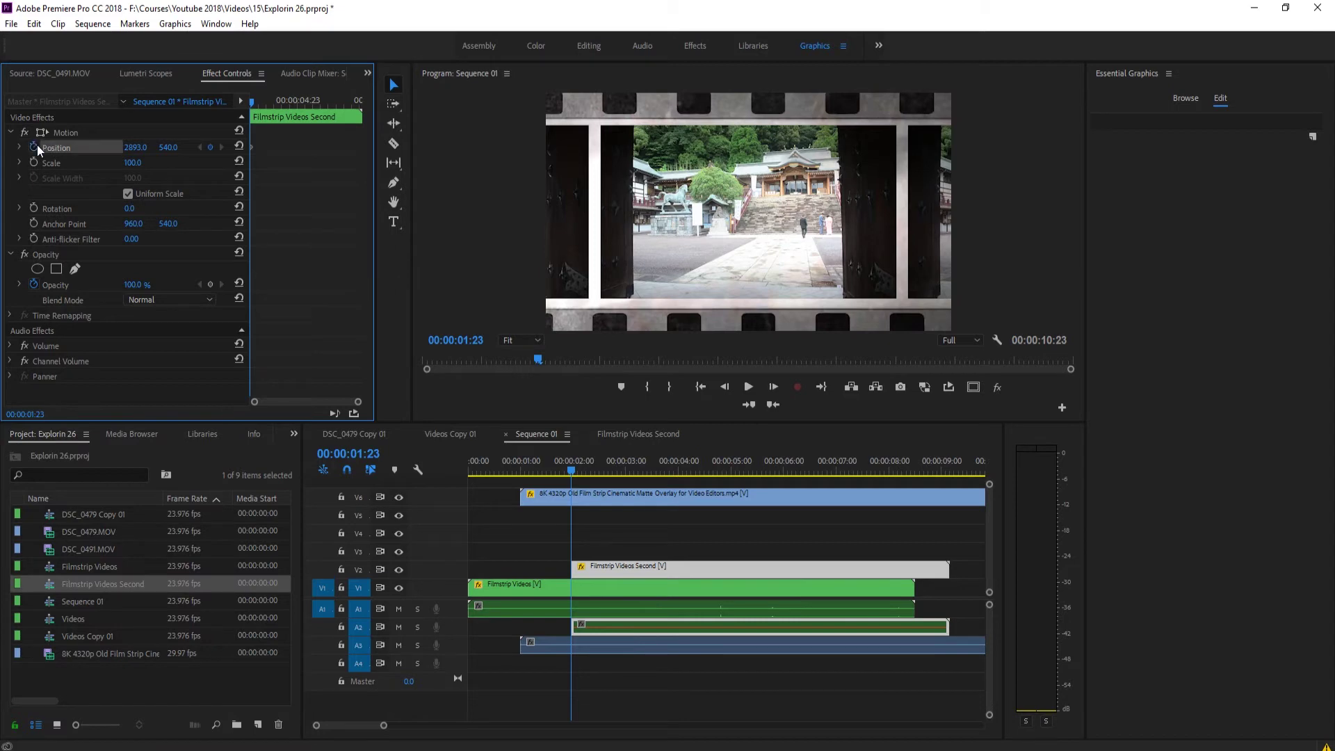
Add Position keyframes to the Filmstrip Videos Second clip frame by frame from 00:00:02:00, reaching horizontal 2393 at 00:00:02:01 and 2153 at 00:00:02:02.
click(777, 388)
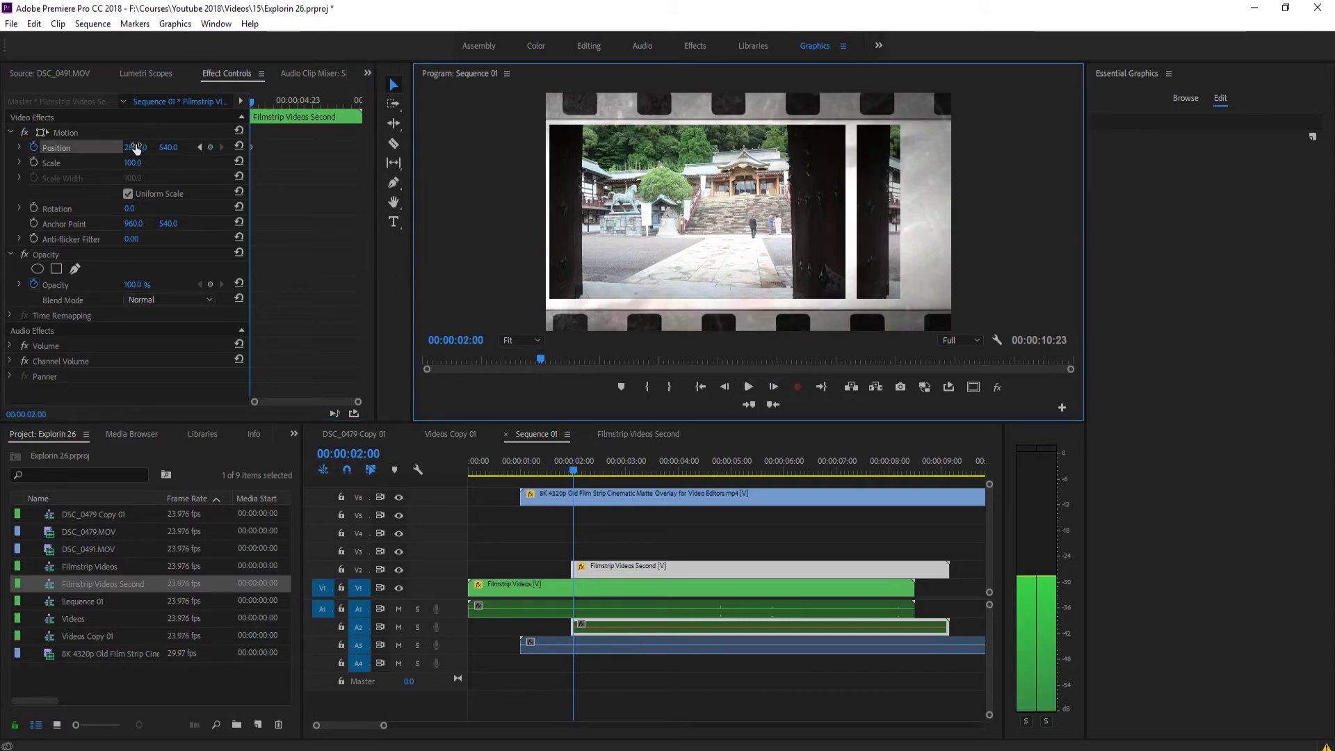
drag(135, 148, 104, 148)
click(775, 387)
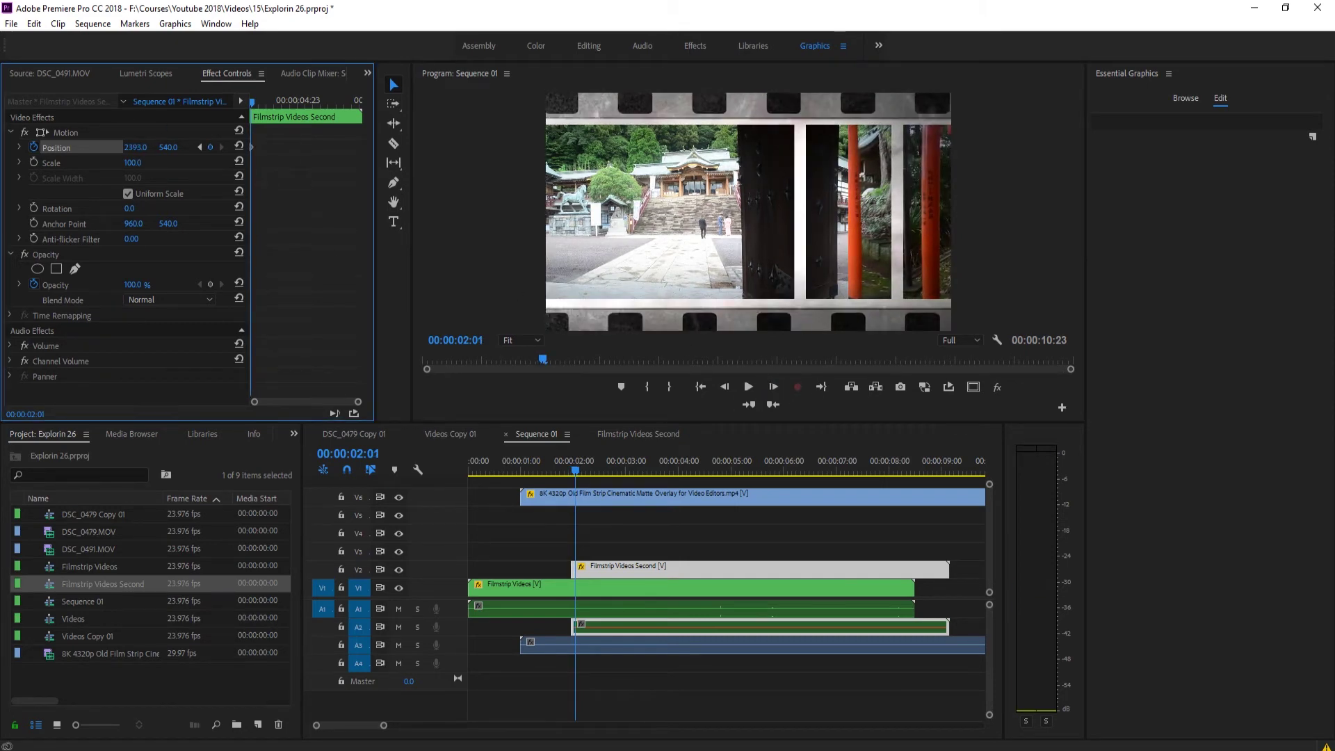
click(778, 387)
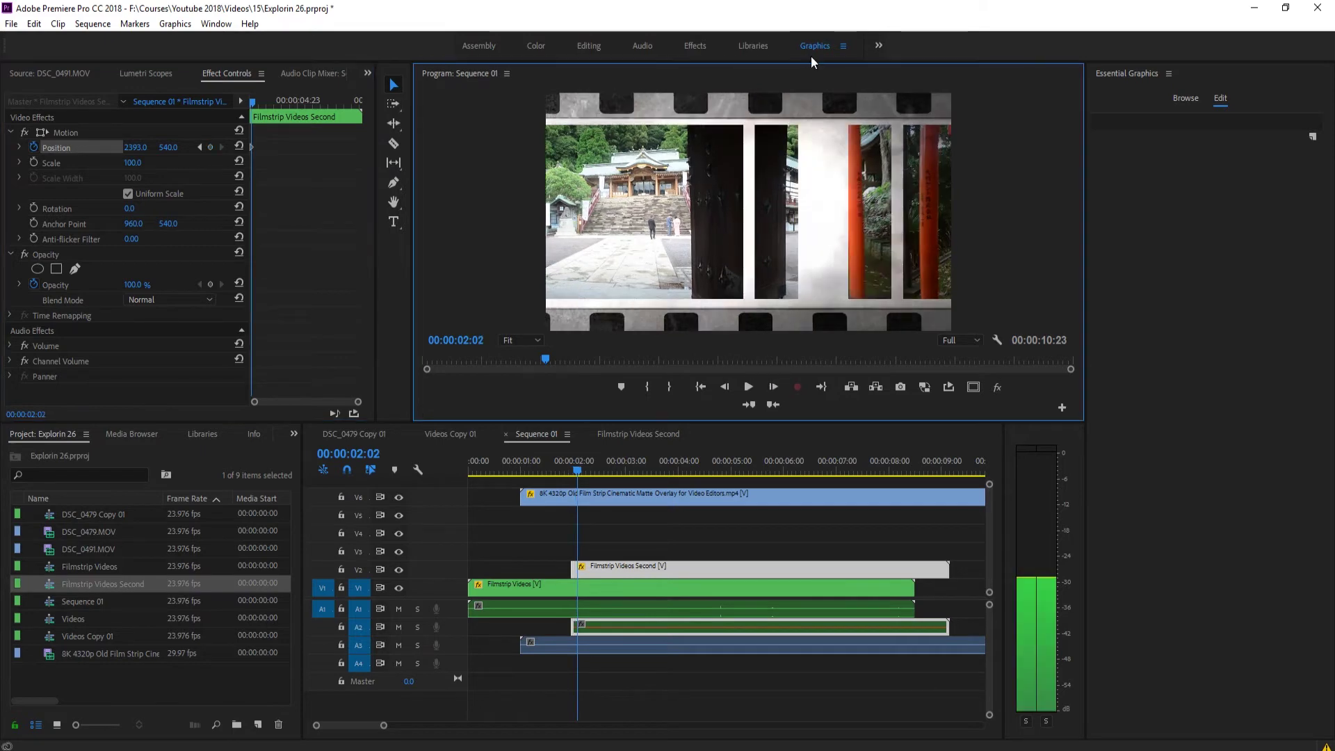
drag(139, 148, 43, 144)
Continue the clip's slide-in with horizontal Position keyframes of 1893 at 00:00:02:03 and about 1423 at 00:00:02:05.
click(769, 389)
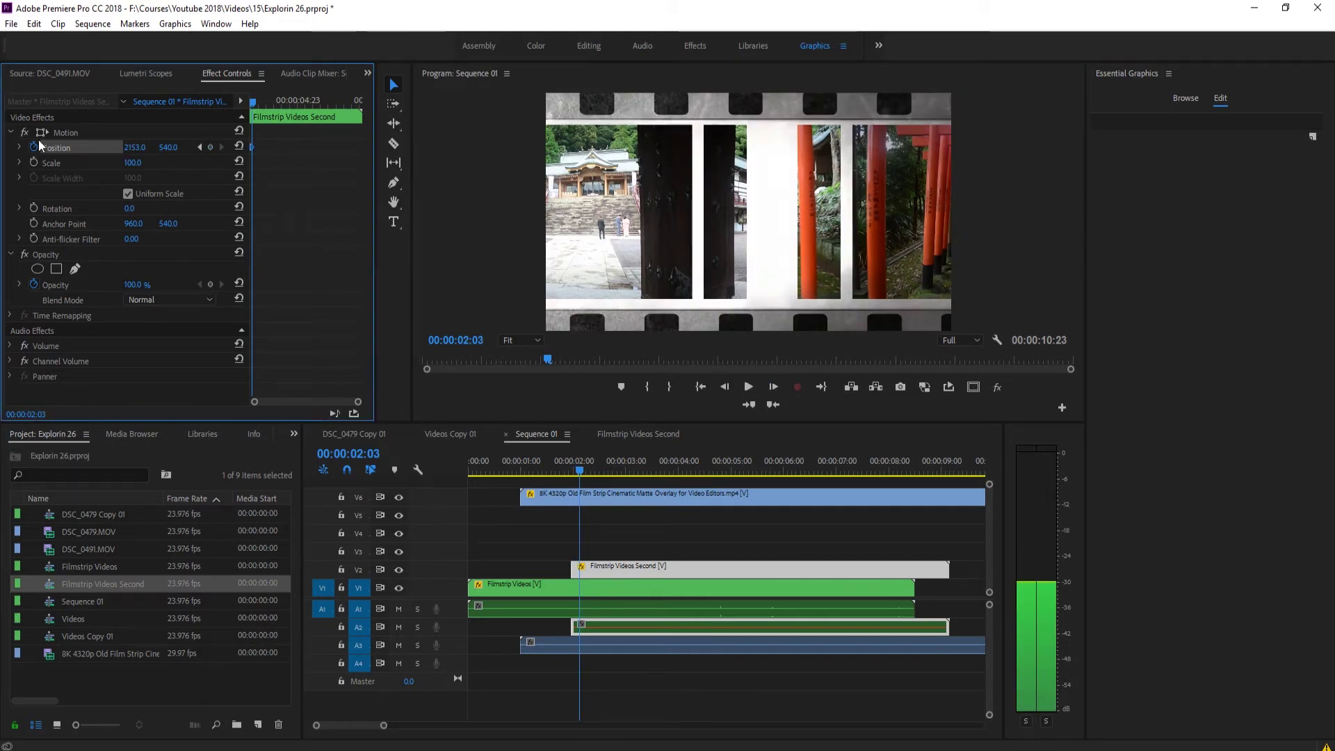
drag(131, 148, 89, 153)
click(772, 389)
click(775, 387)
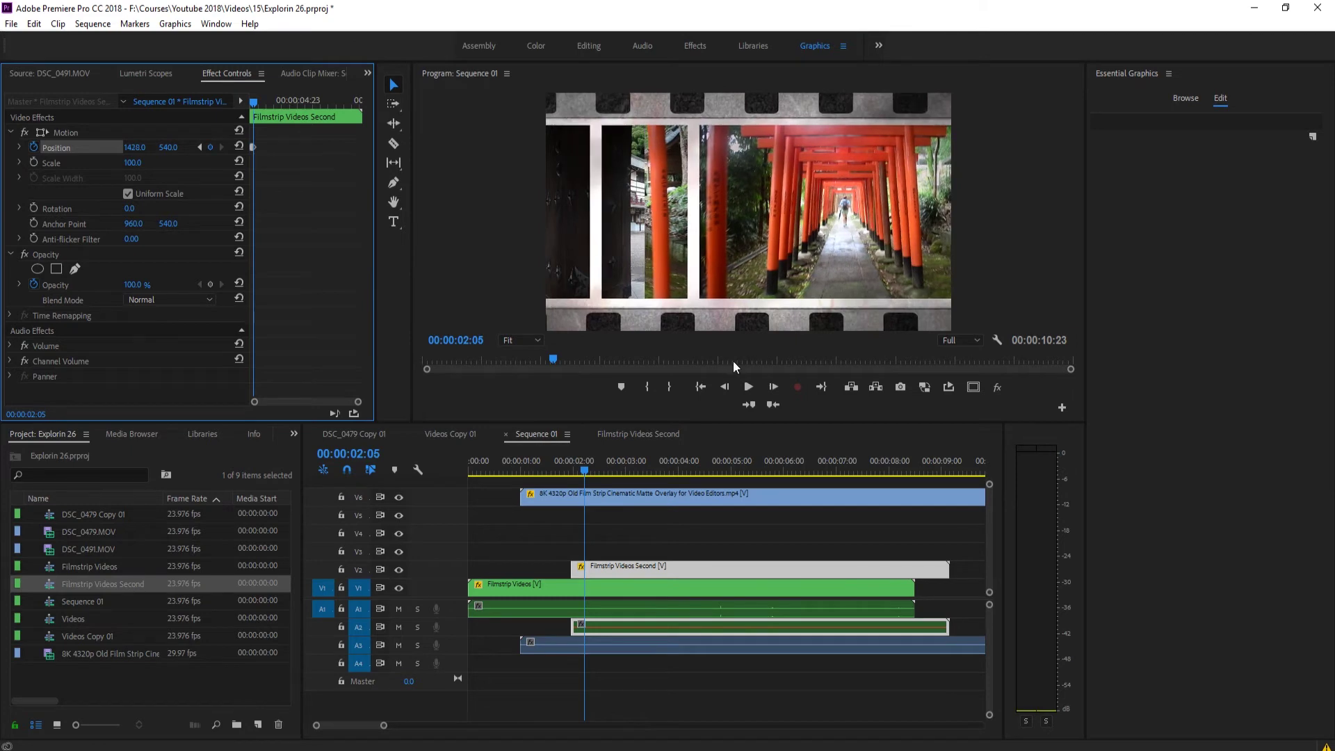
Finish the slide-in with horizontal Position keyframes of 1185 at 00:00:02:06 and 960 at 00:00:02:07.
click(773, 388)
drag(134, 148, 6, 147)
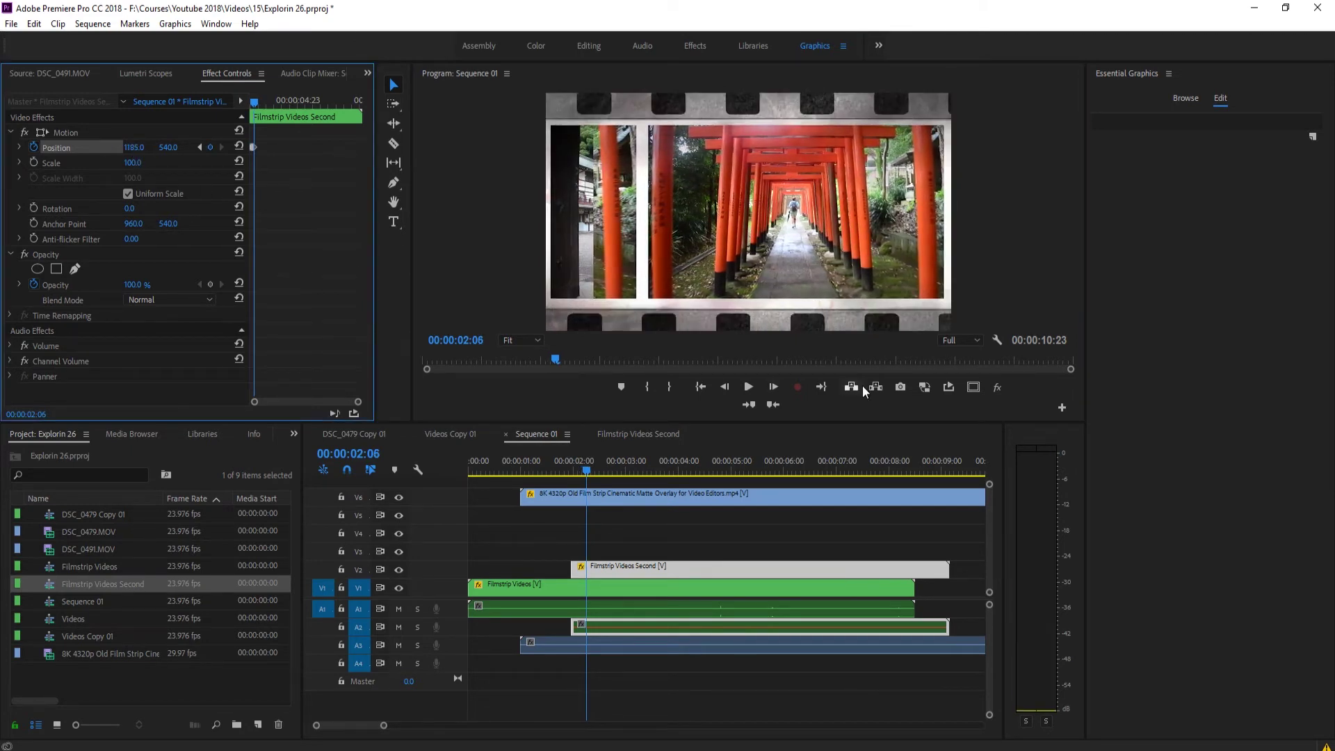
click(772, 387)
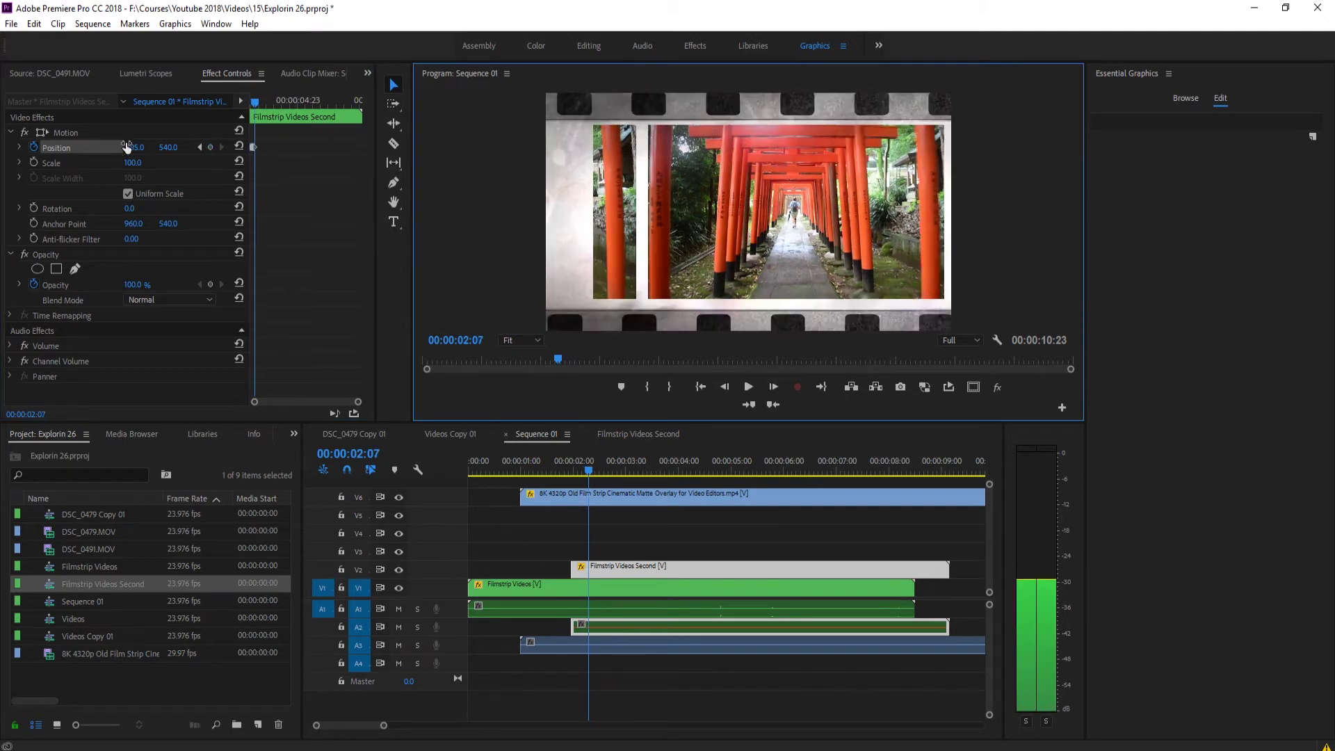
drag(126, 147, 60, 146)
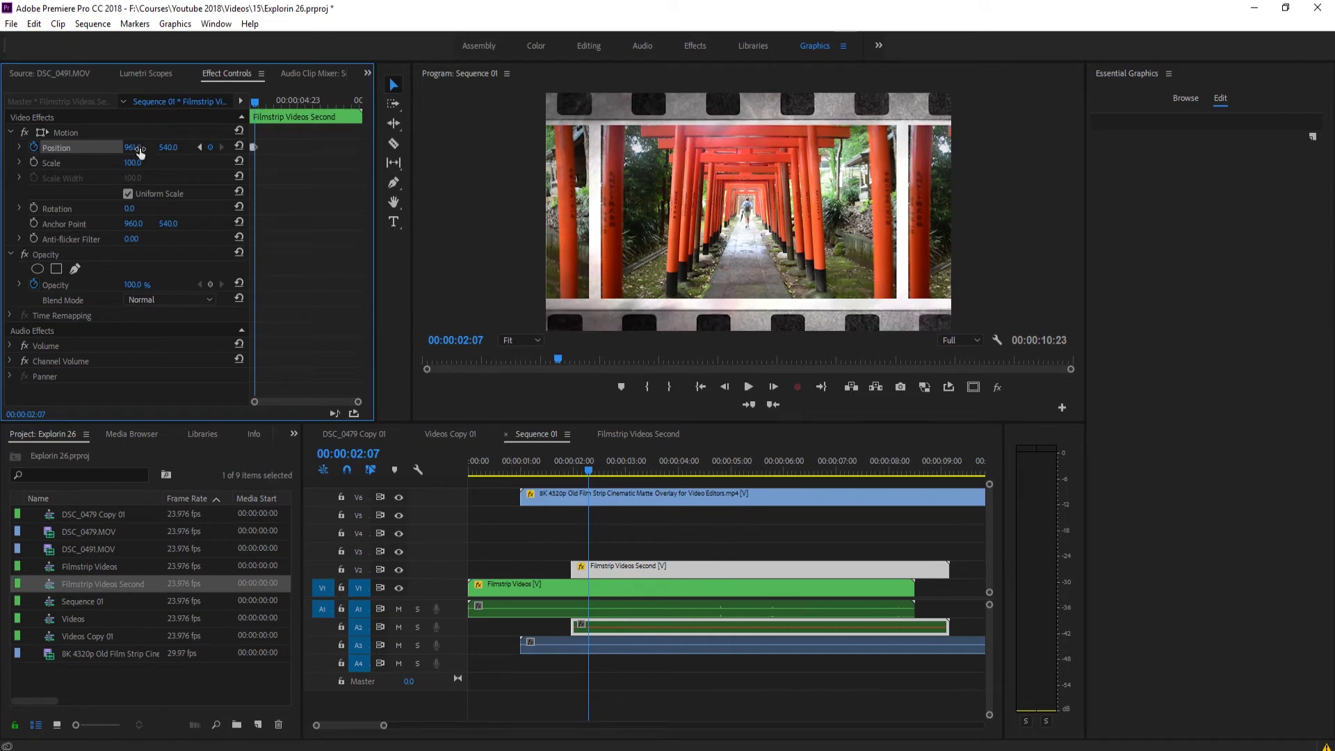
click(239, 148)
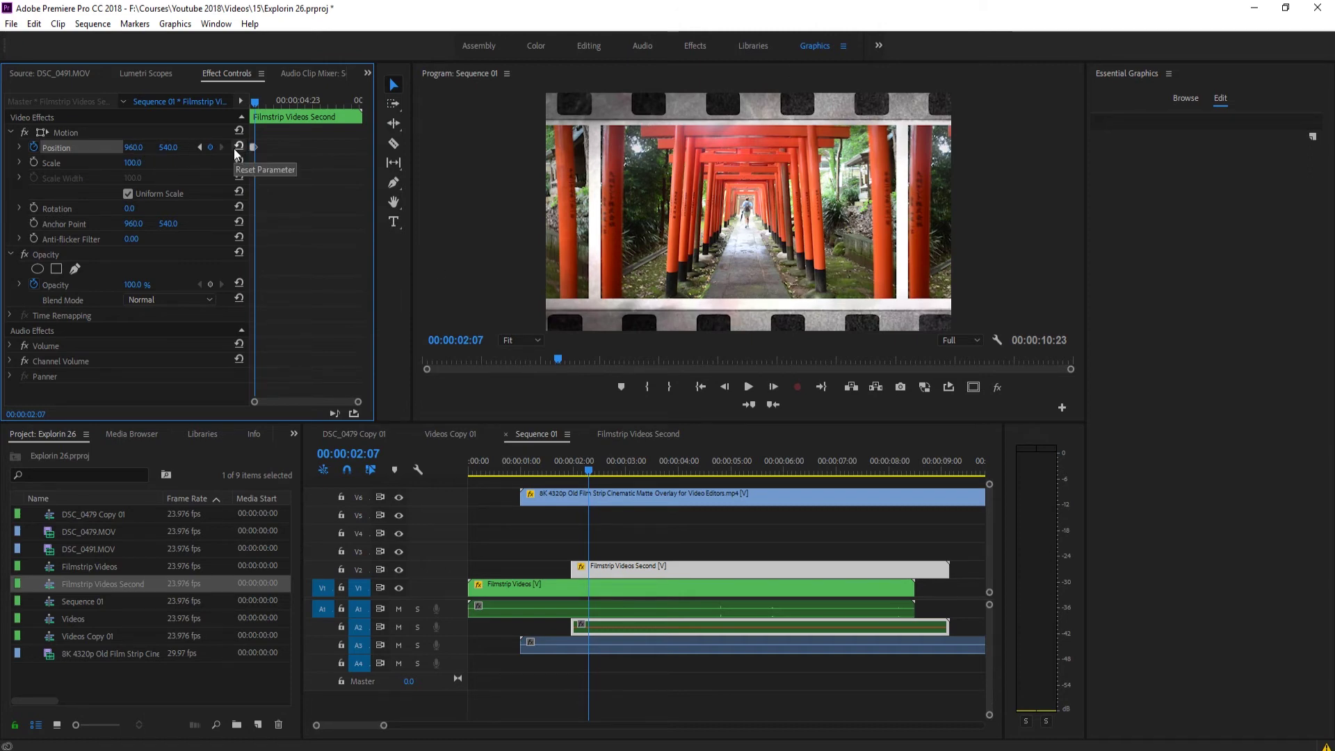
Play back and scrub the transition in Sequence 01 from about 00:00:01:06 to 00:00:03:03 to examine how the two film strips slide.
click(562, 465)
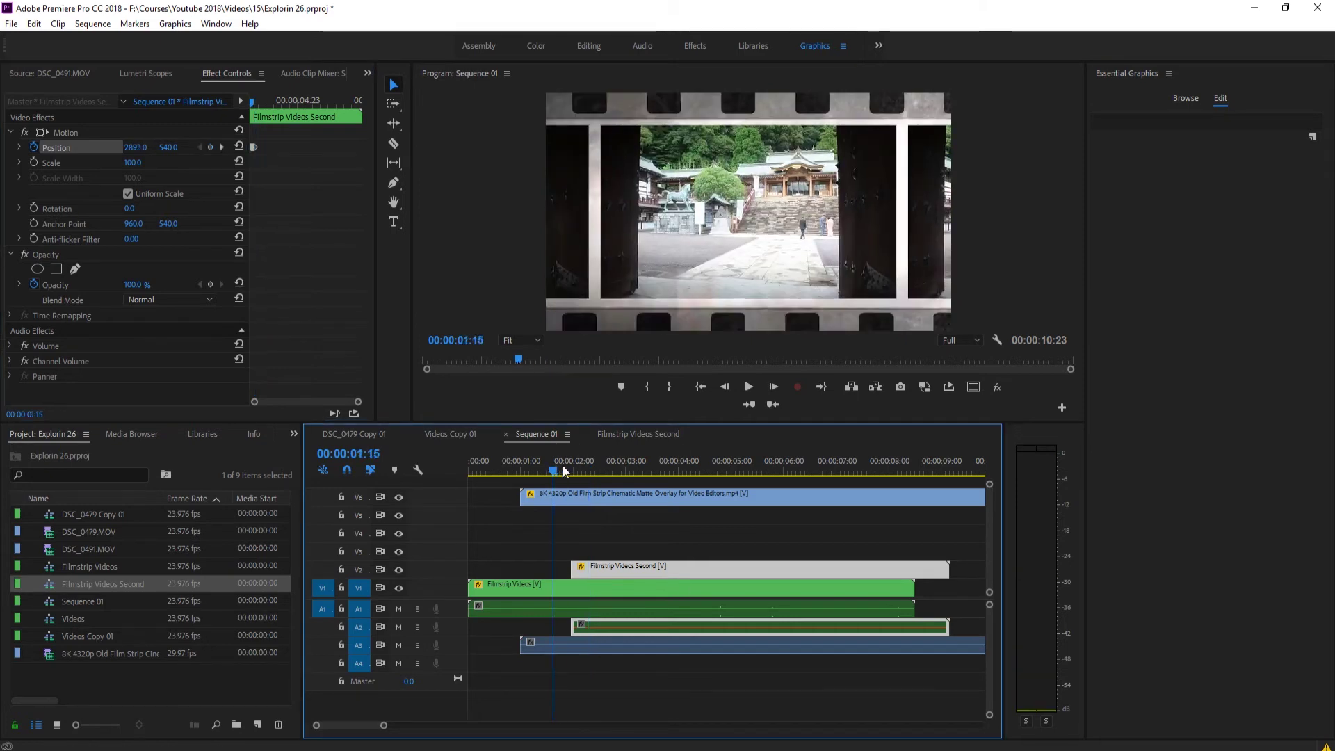
key(space)
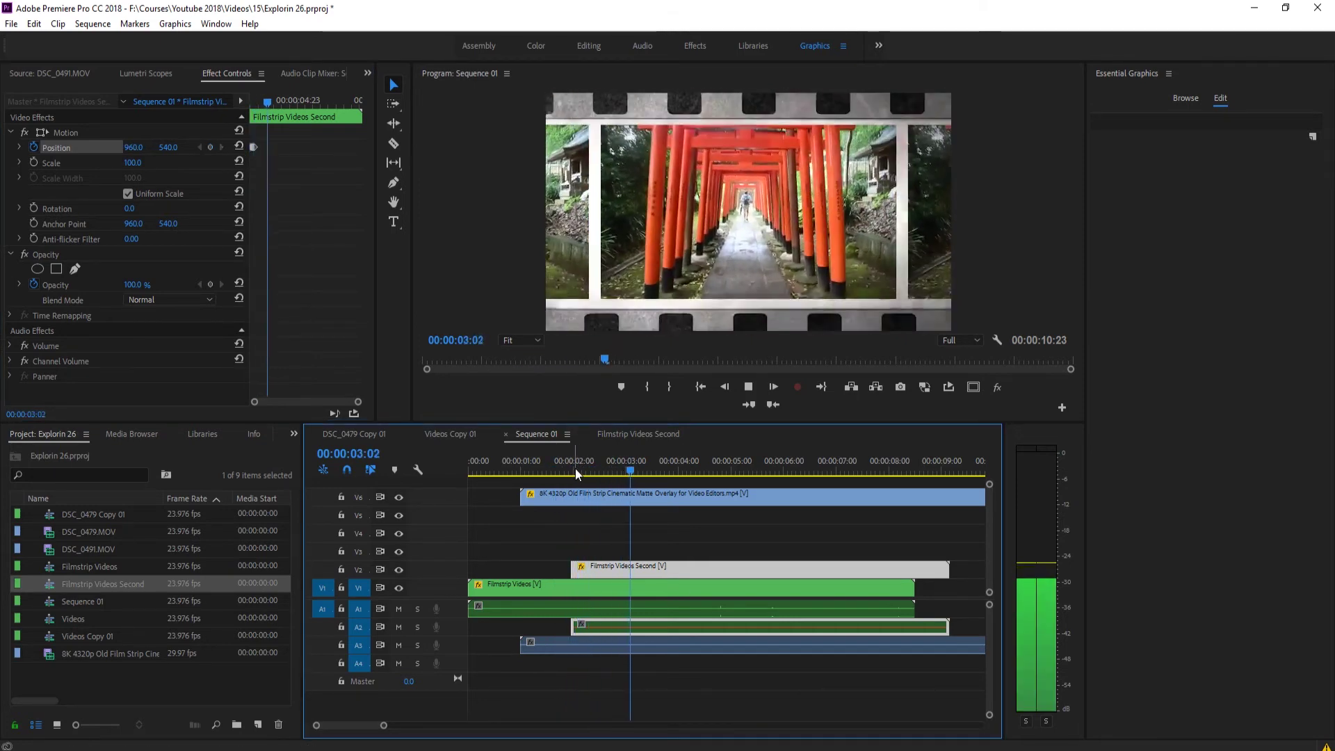
click(533, 468)
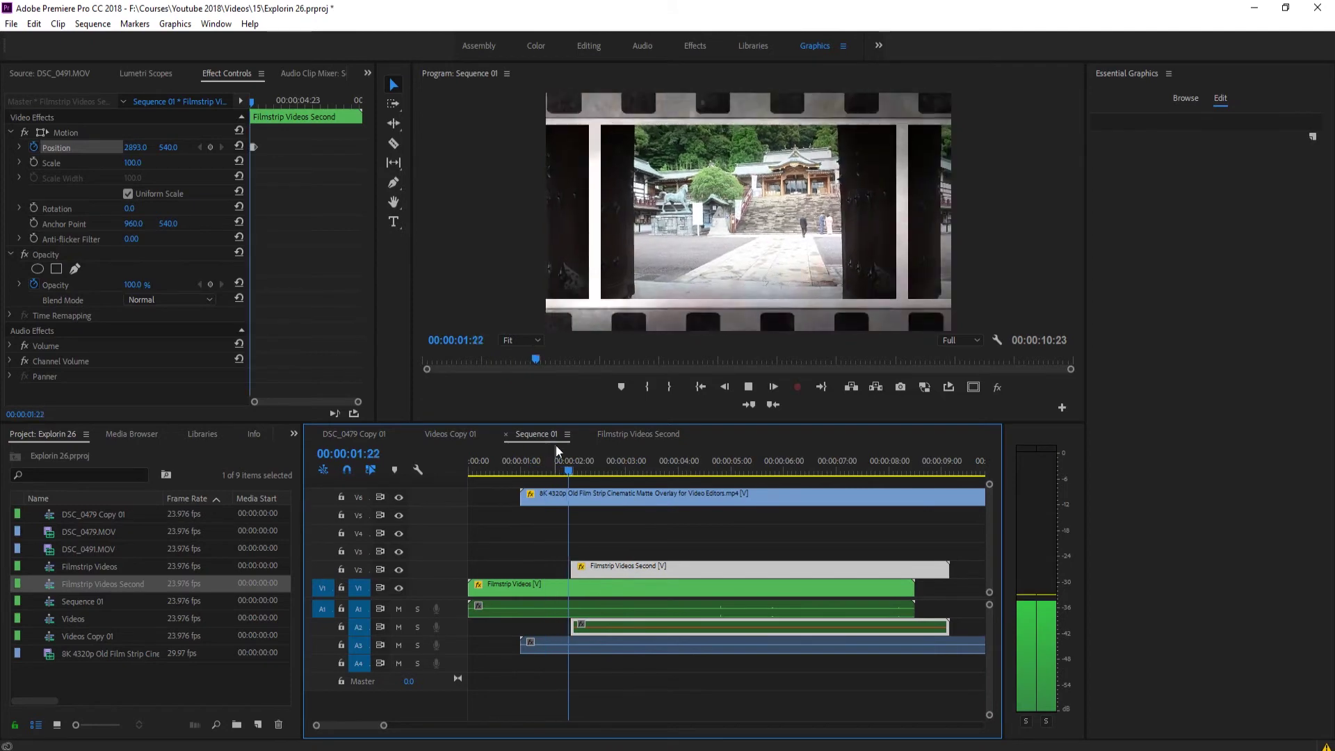
click(534, 458)
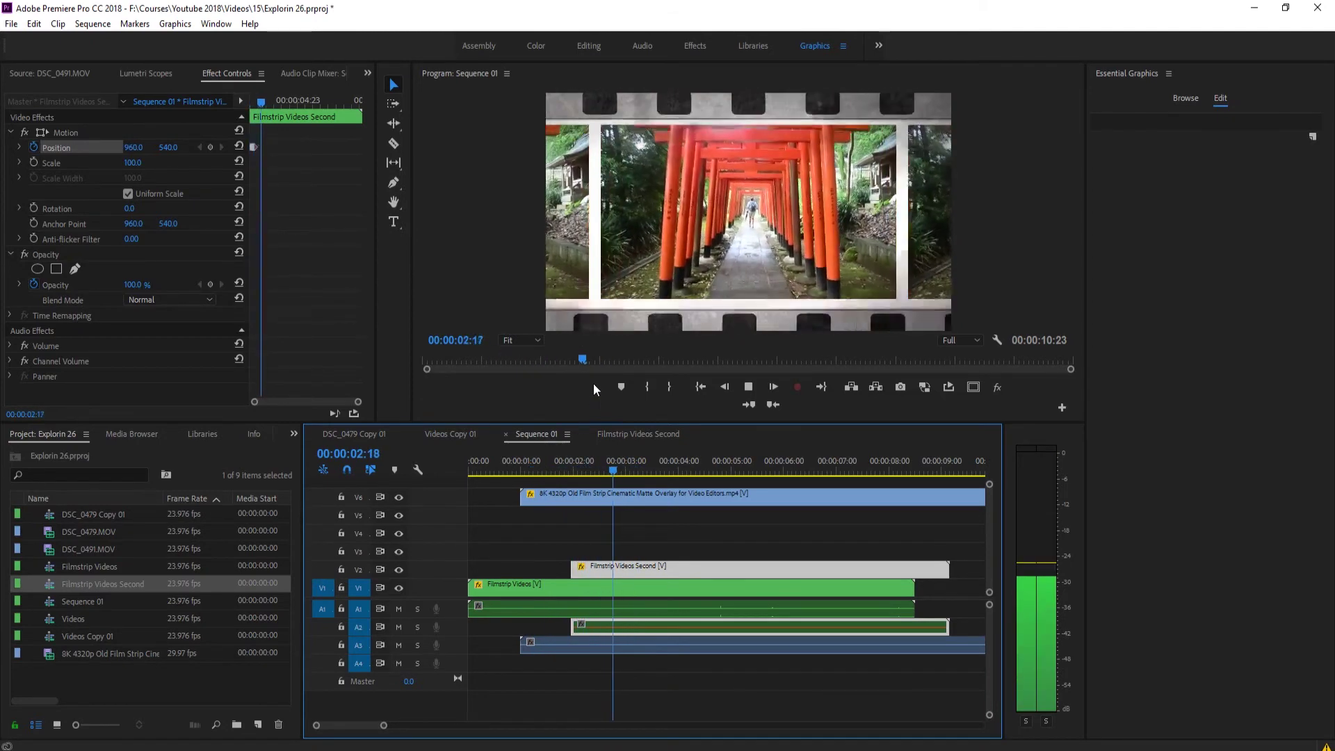
click(555, 452)
drag(555, 452, 578, 450)
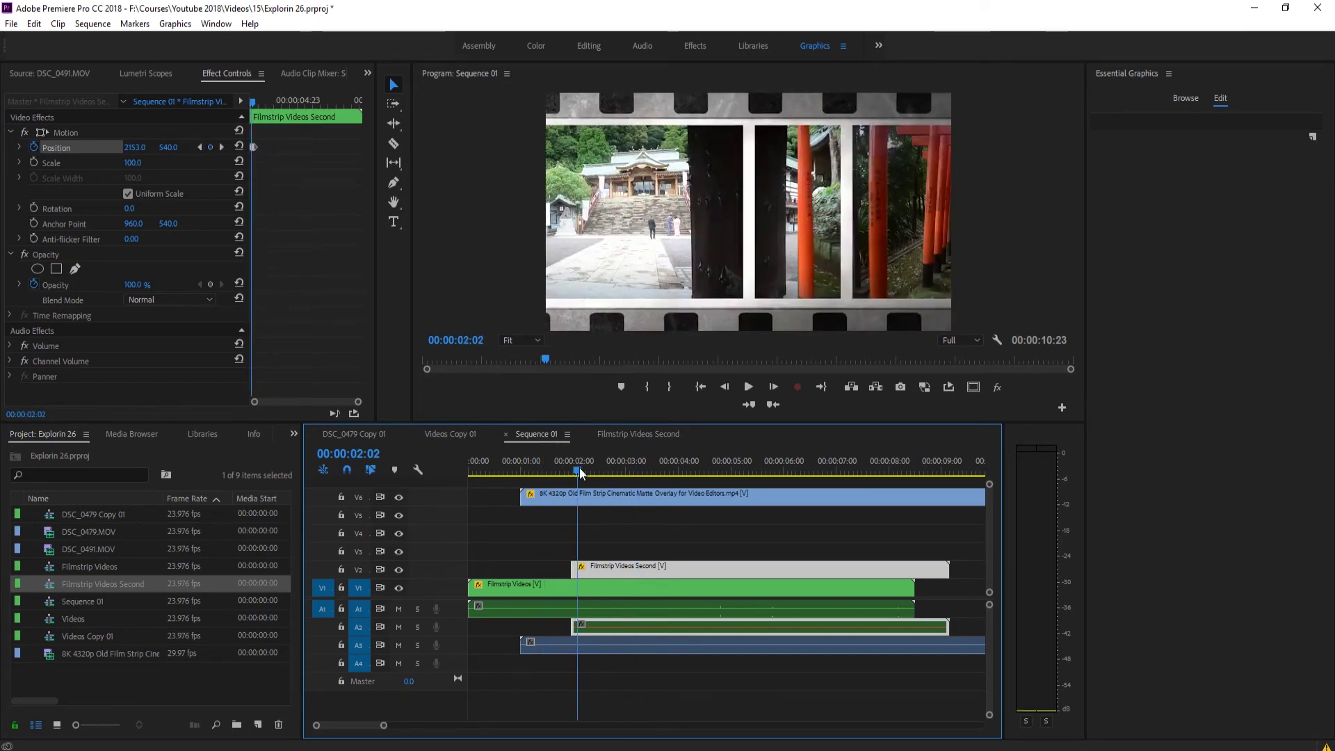
key(space)
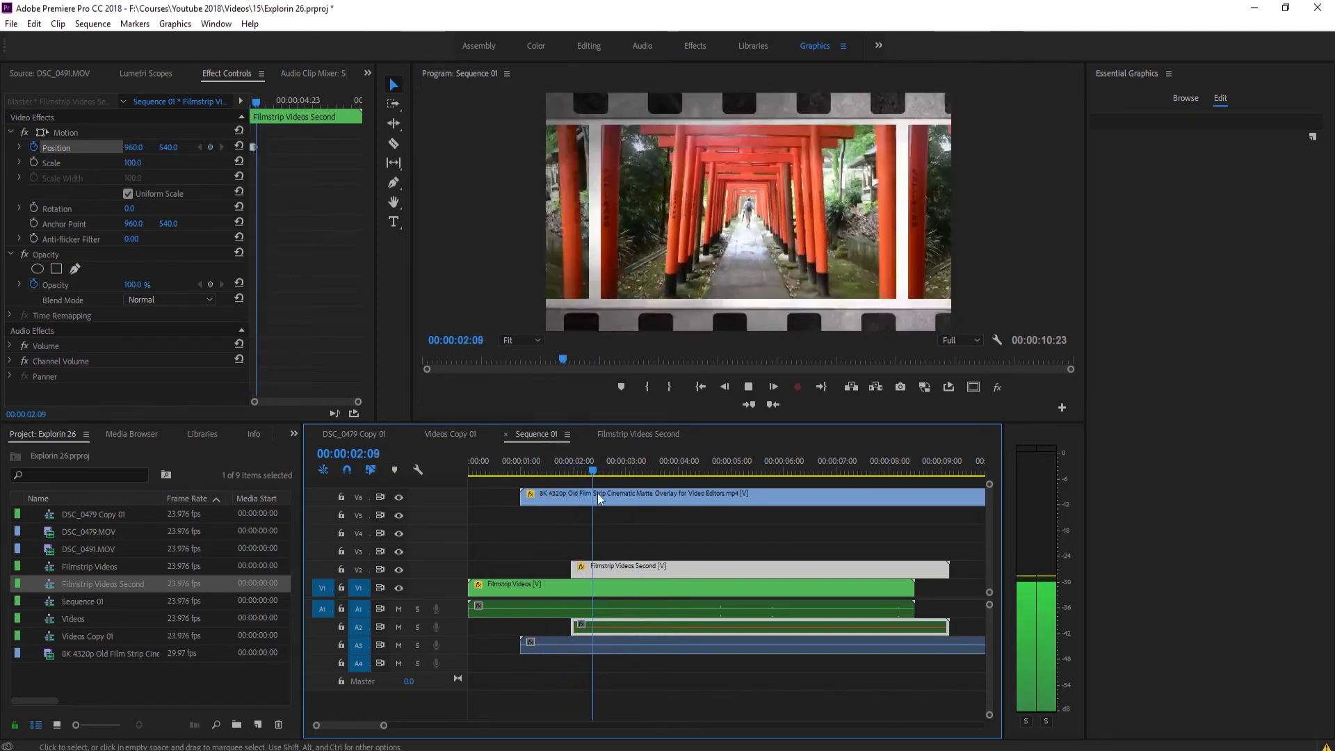
key(space)
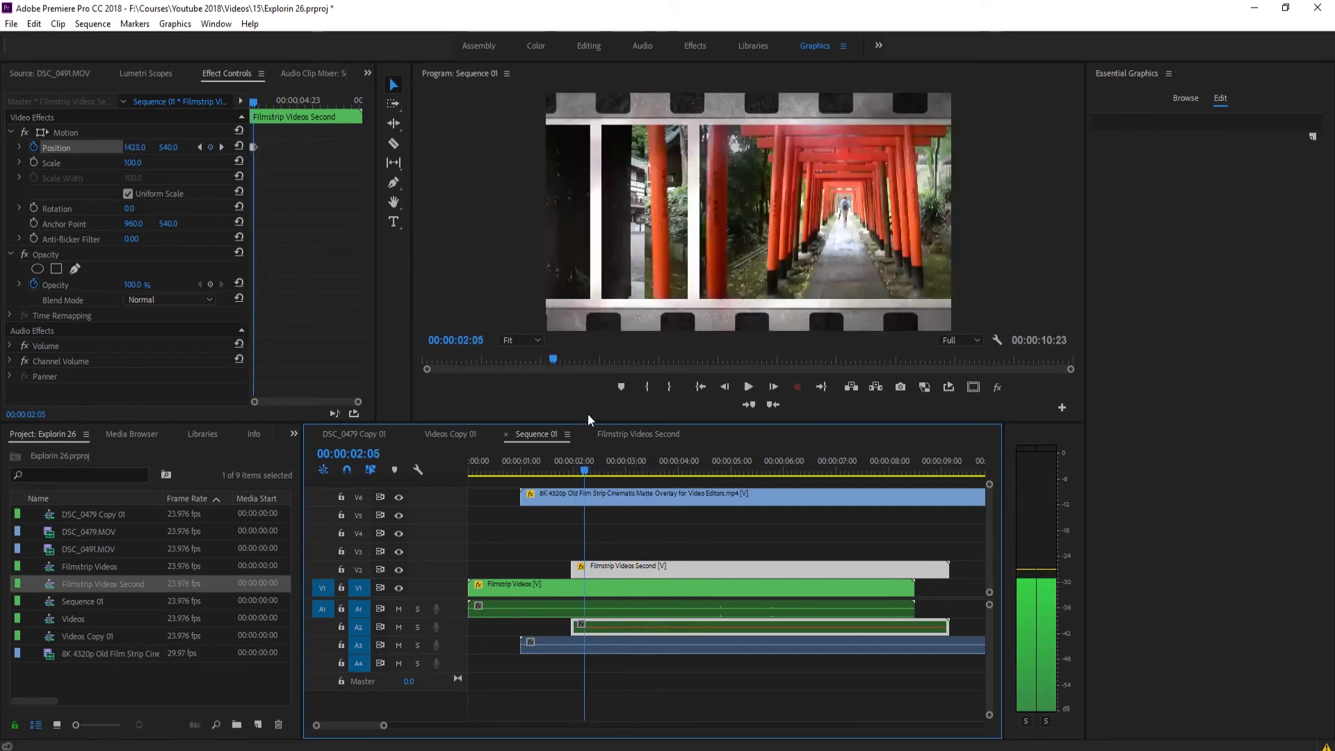
drag(587, 415, 549, 423)
key(space)
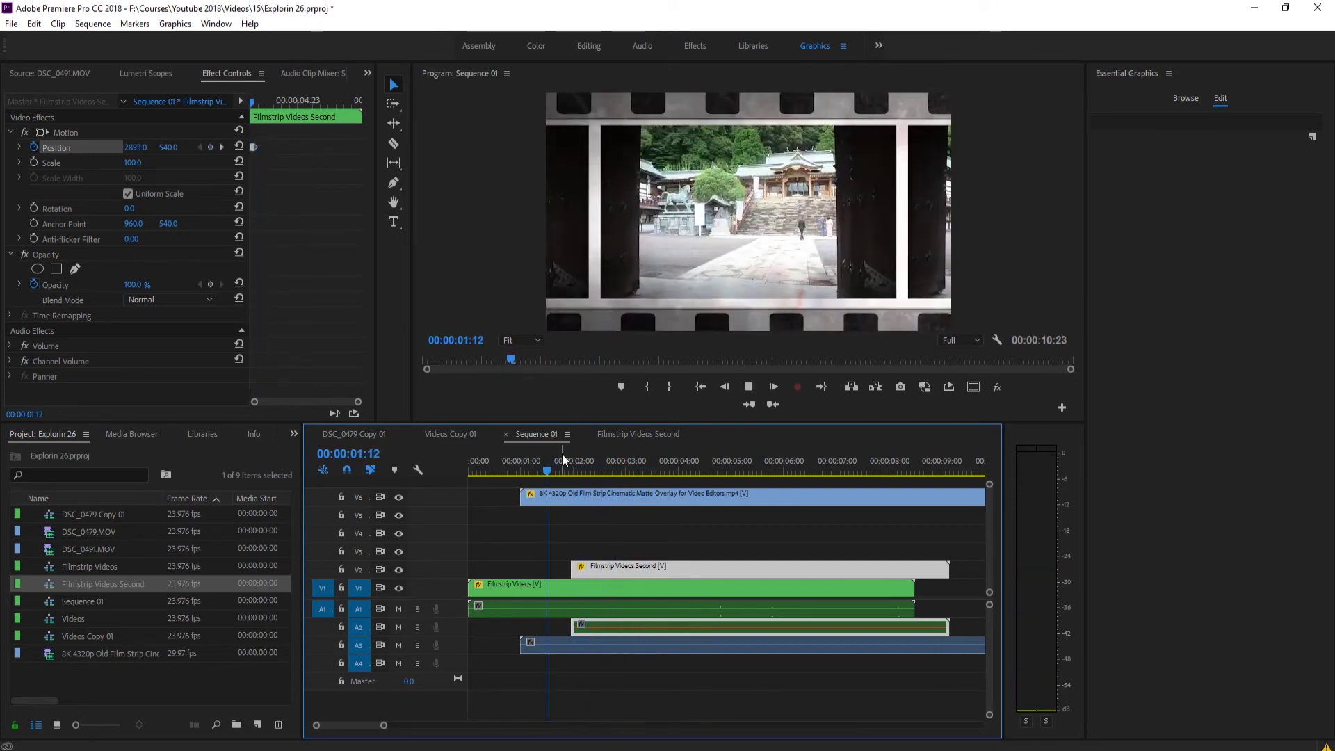
click(535, 461)
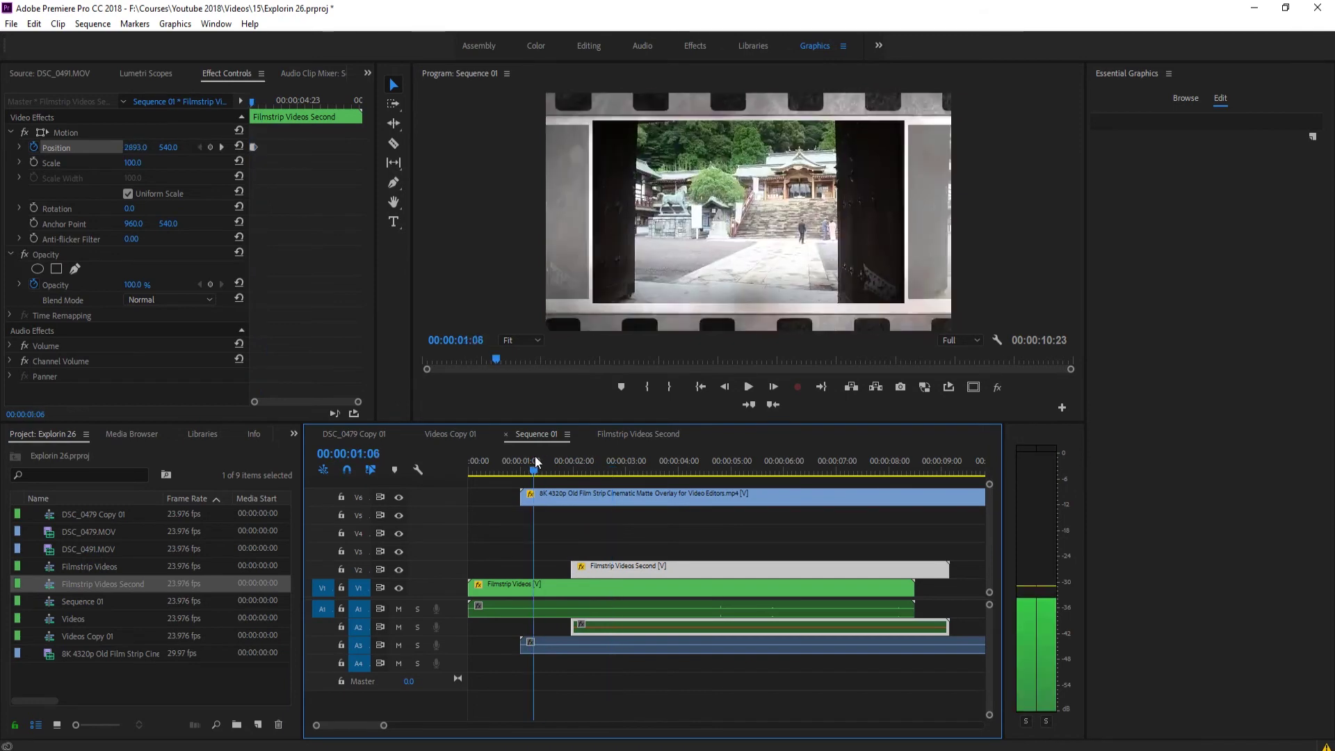
key(space)
click(526, 459)
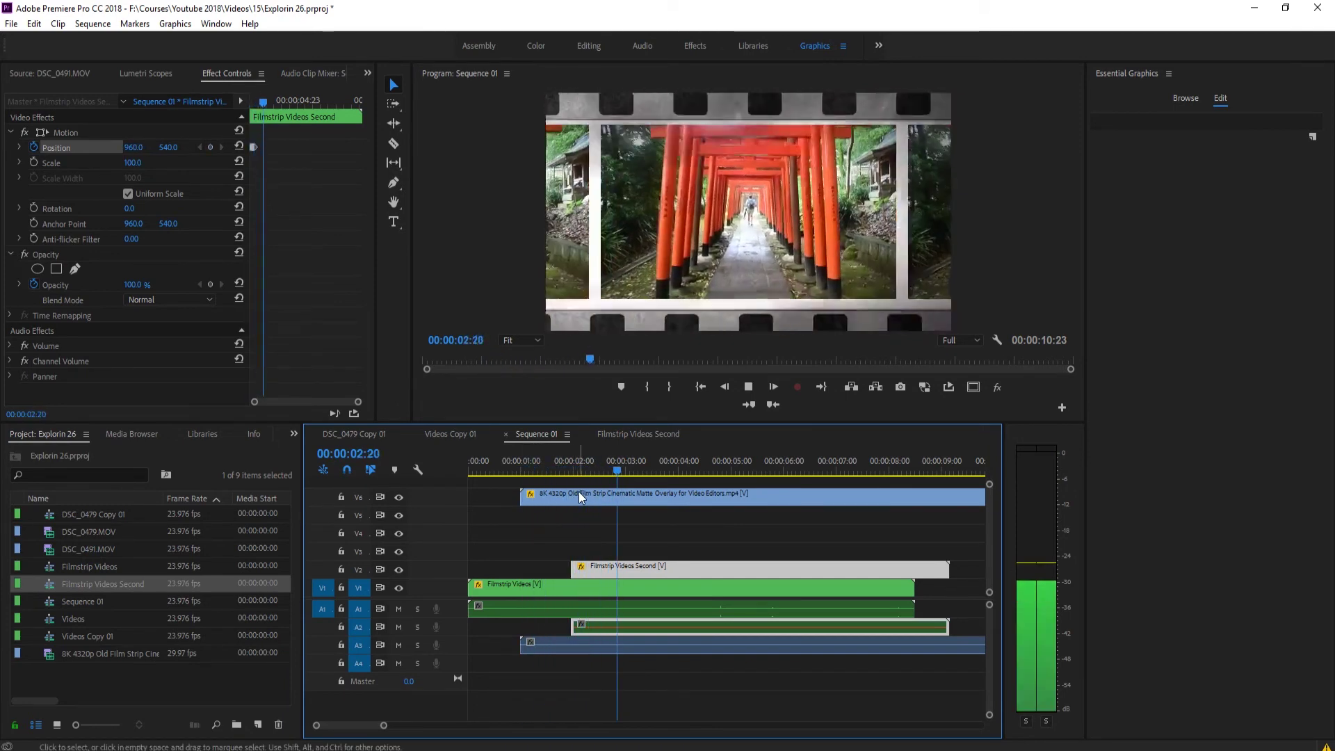
click(581, 471)
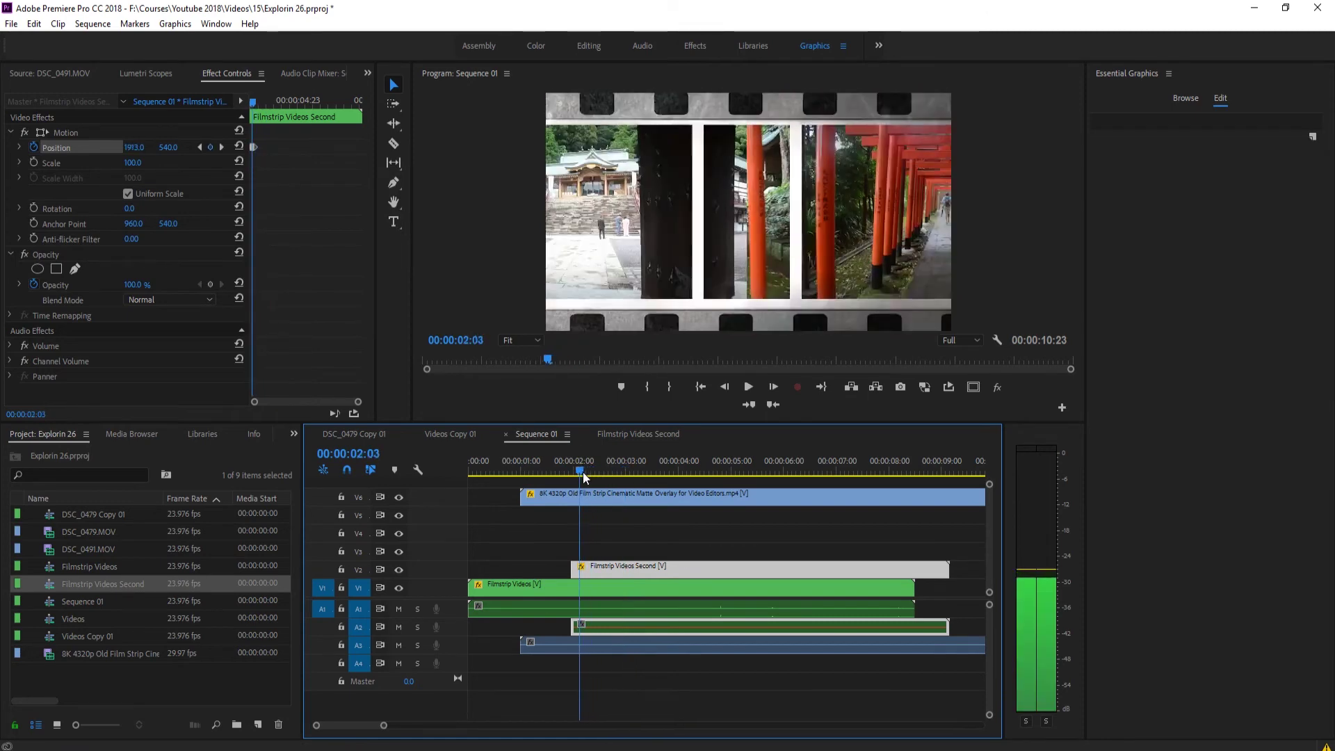
key(space)
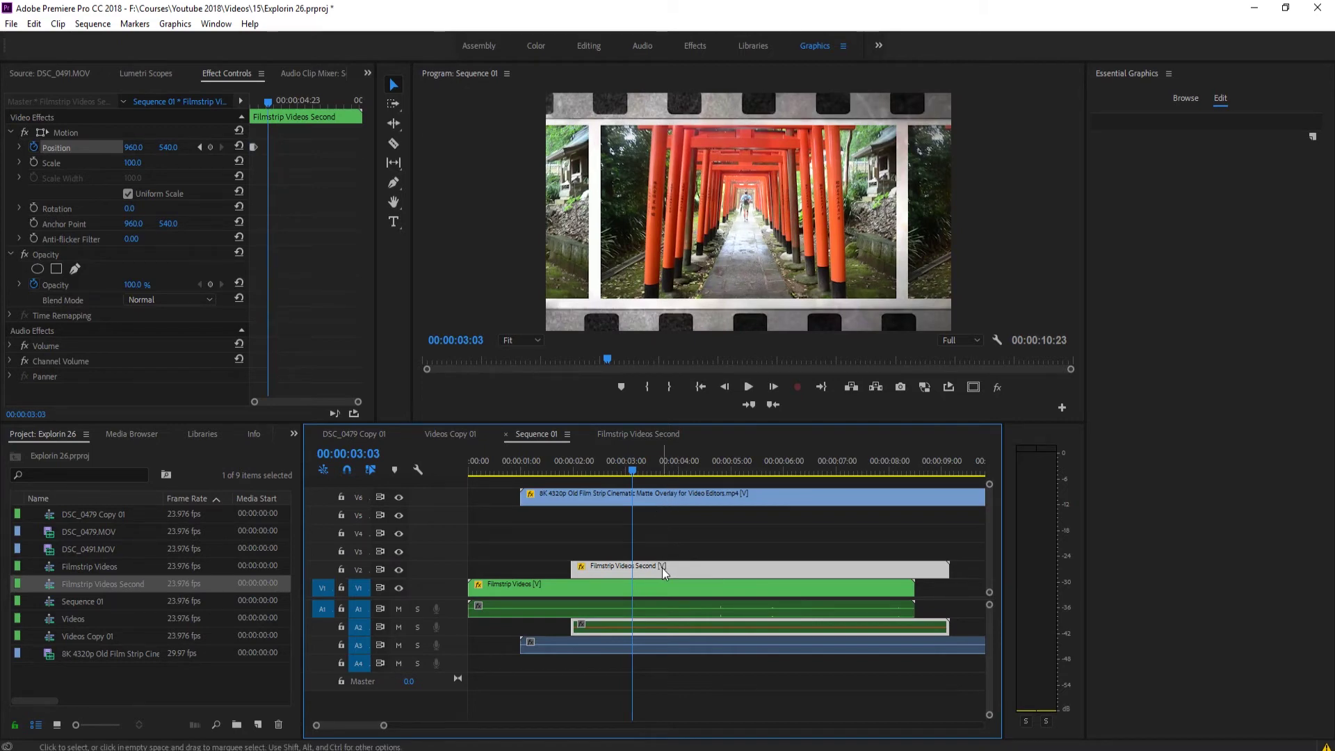
Open the DSC_0479 Copy 01 sequence and add a Scale keyframe of 100 to the Videos Copy 01 clip at 00:00:02:11.
click(661, 435)
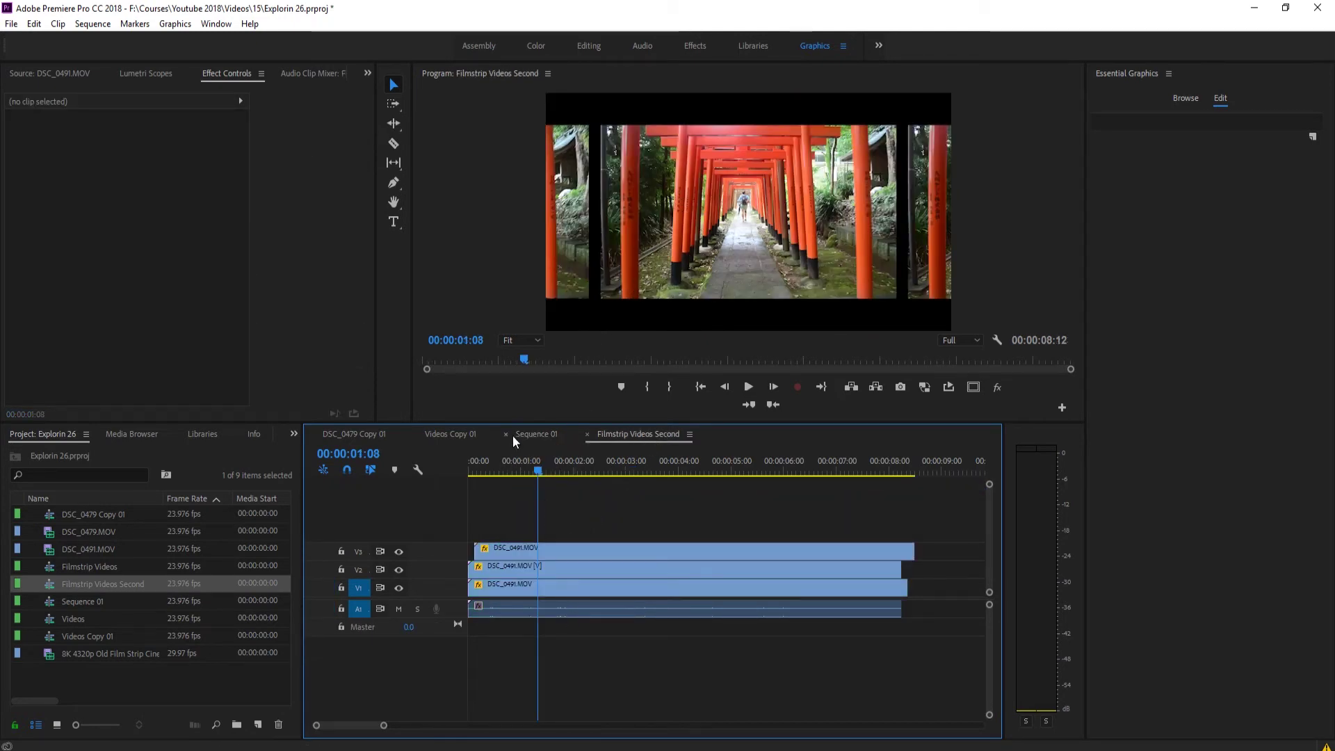
click(464, 436)
click(365, 437)
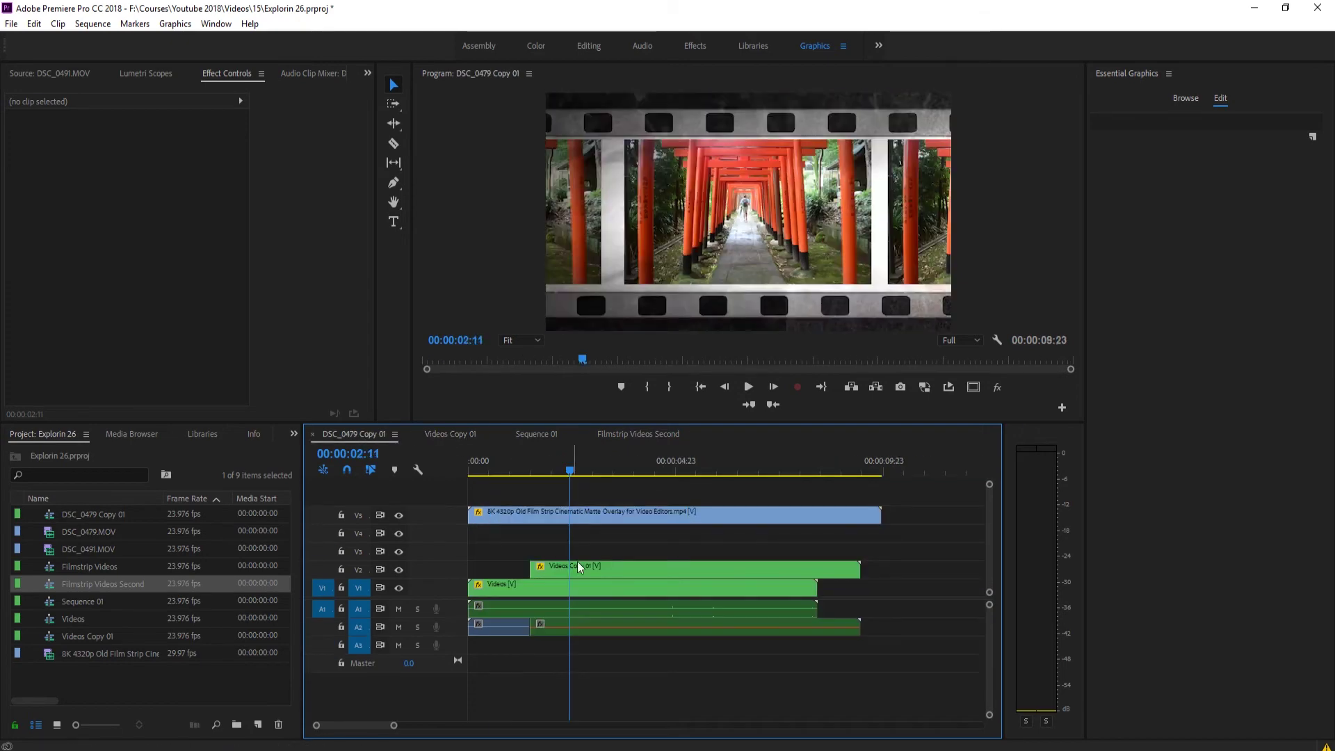
click(590, 565)
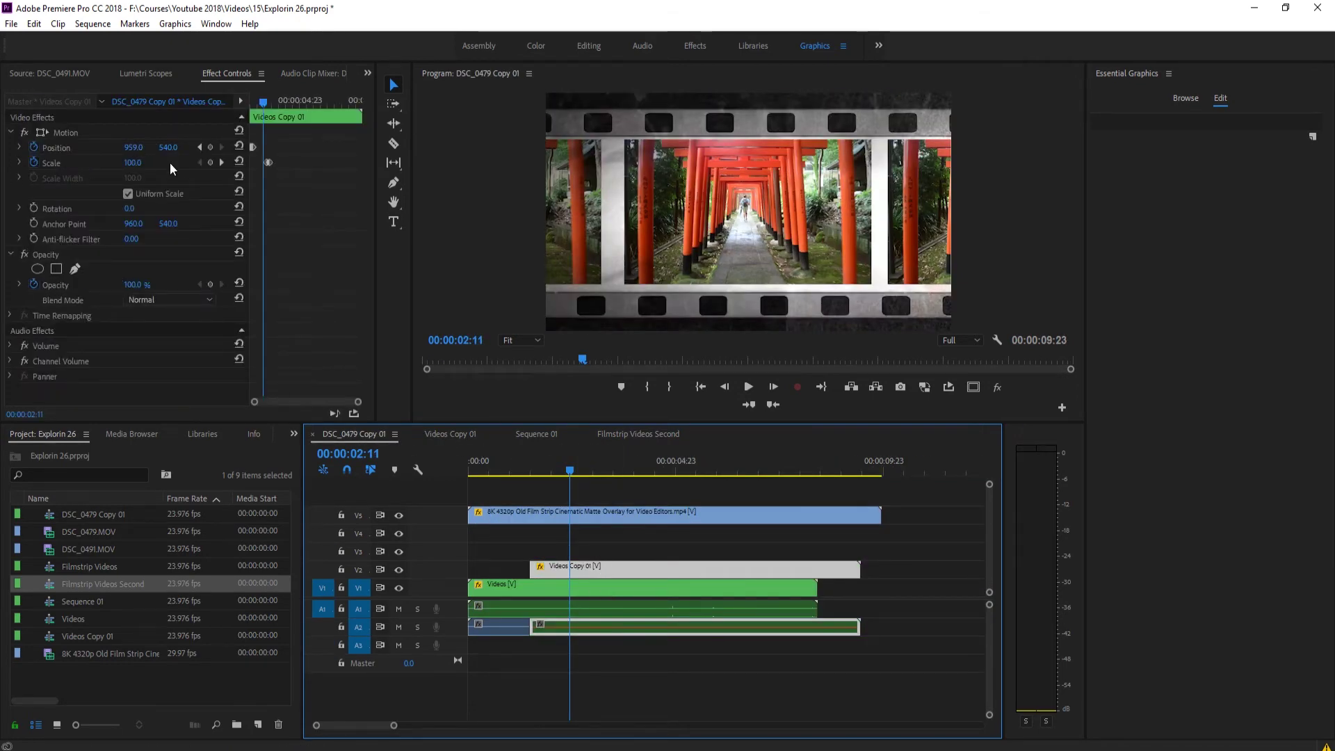
click(210, 162)
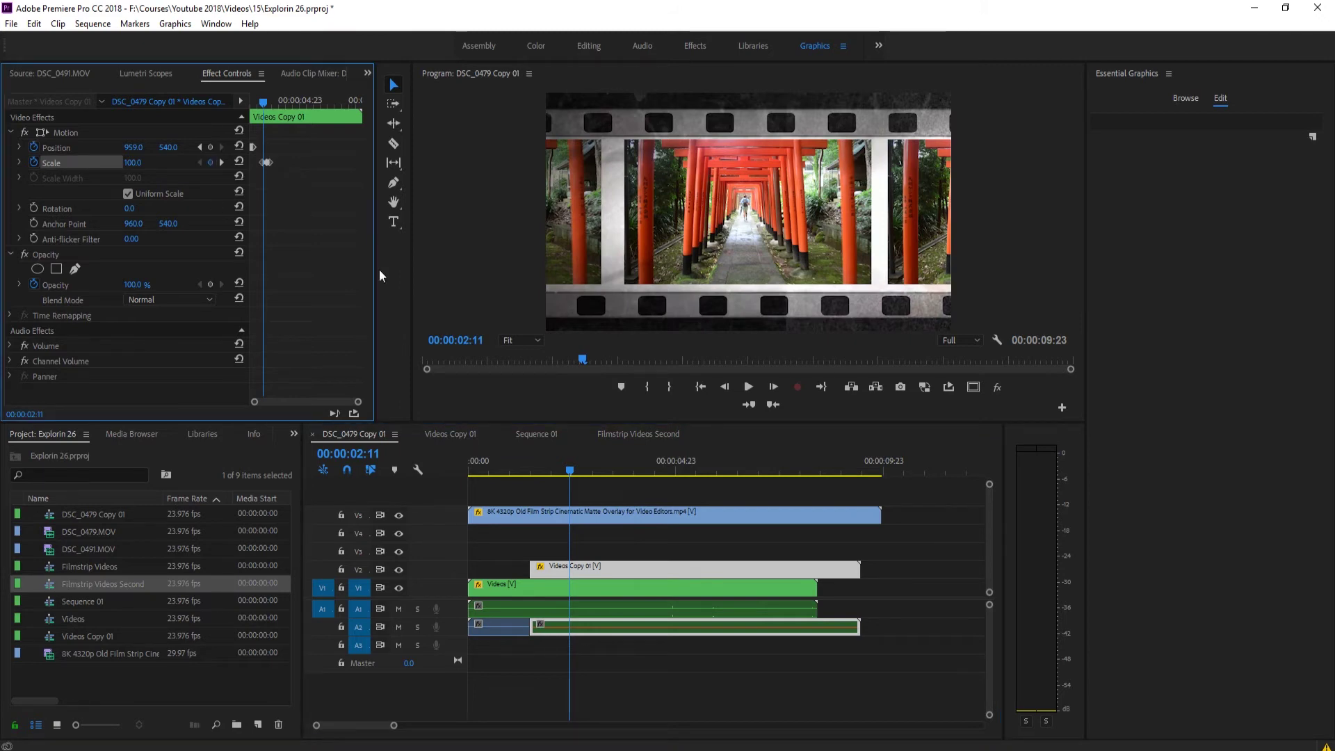
click(638, 554)
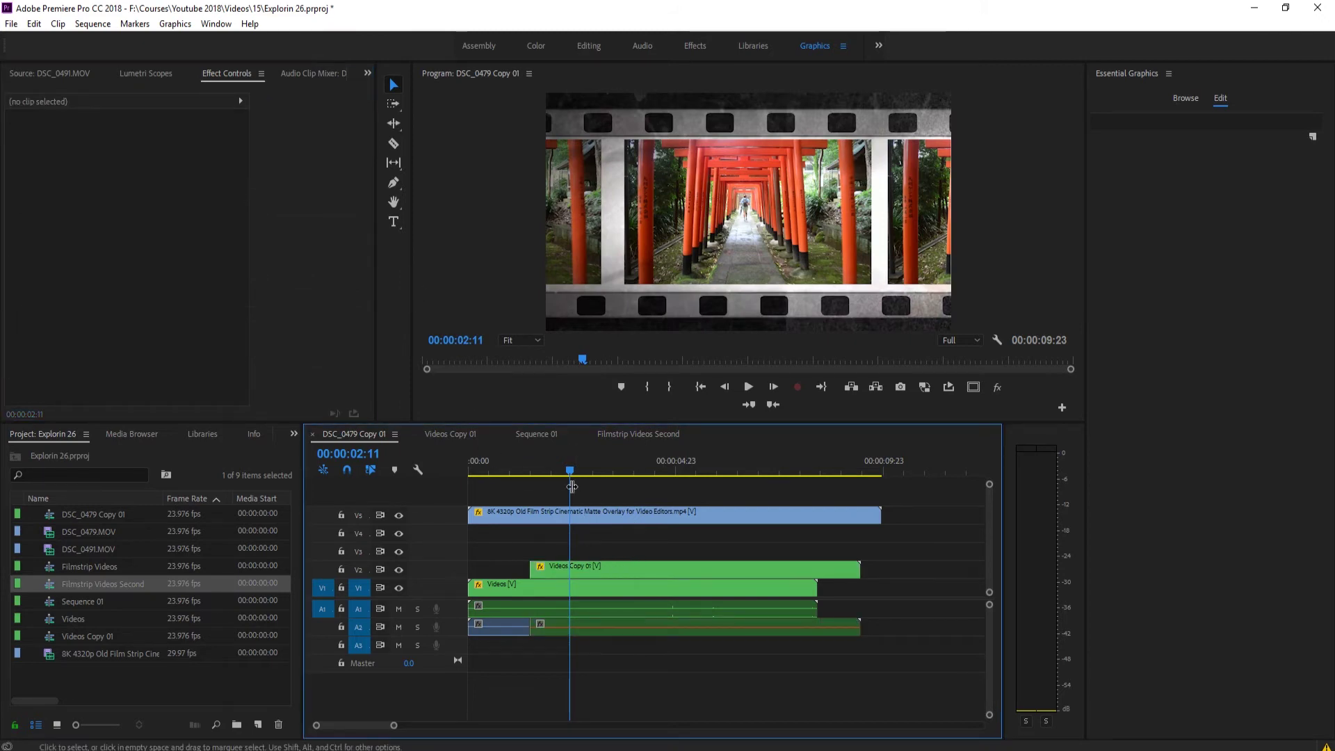
drag(571, 487, 566, 487)
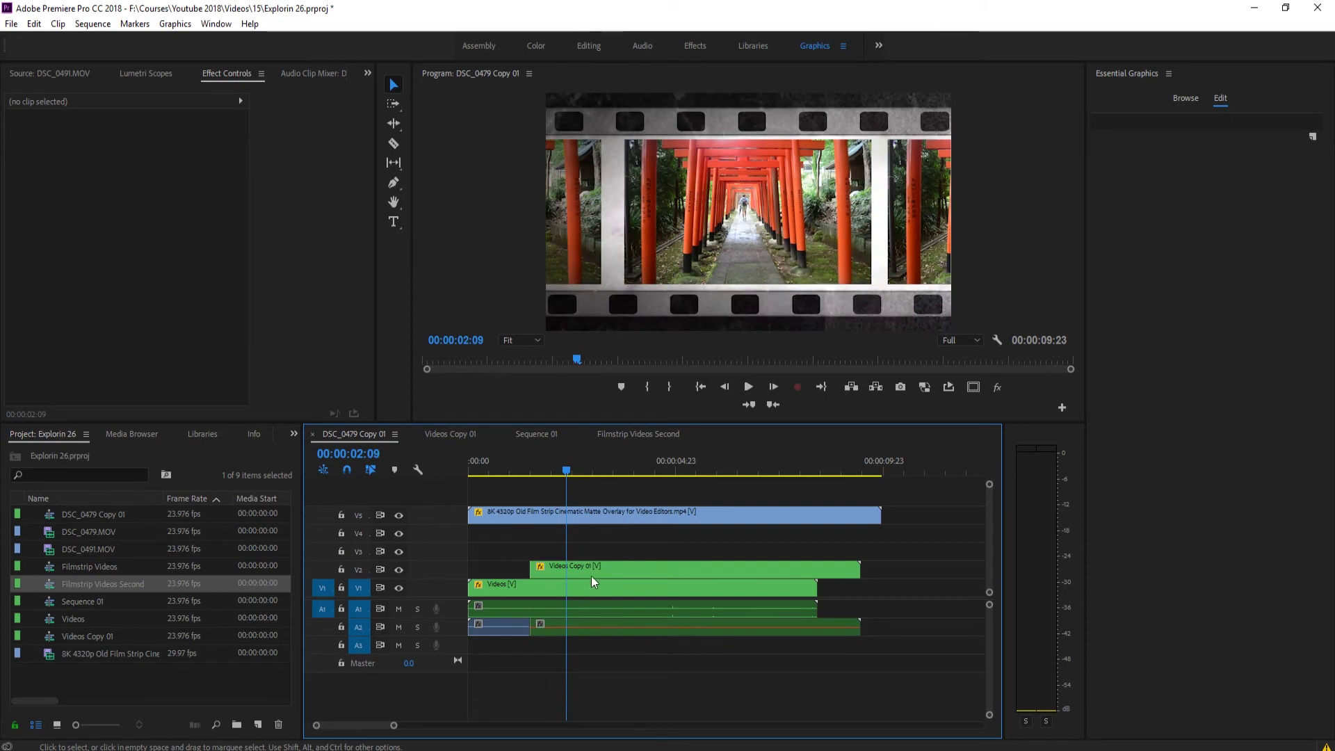
scroll(569, 664, up, 5)
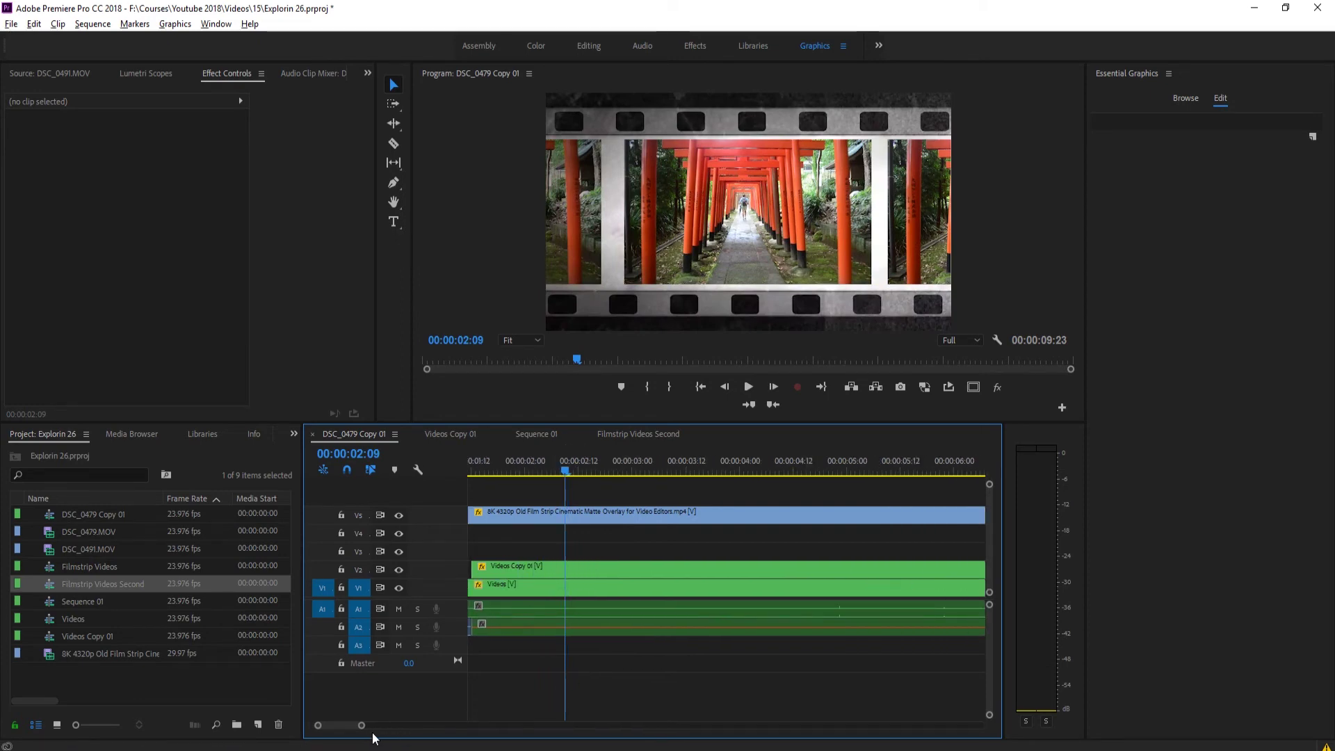
scroll(340, 728, up, 2)
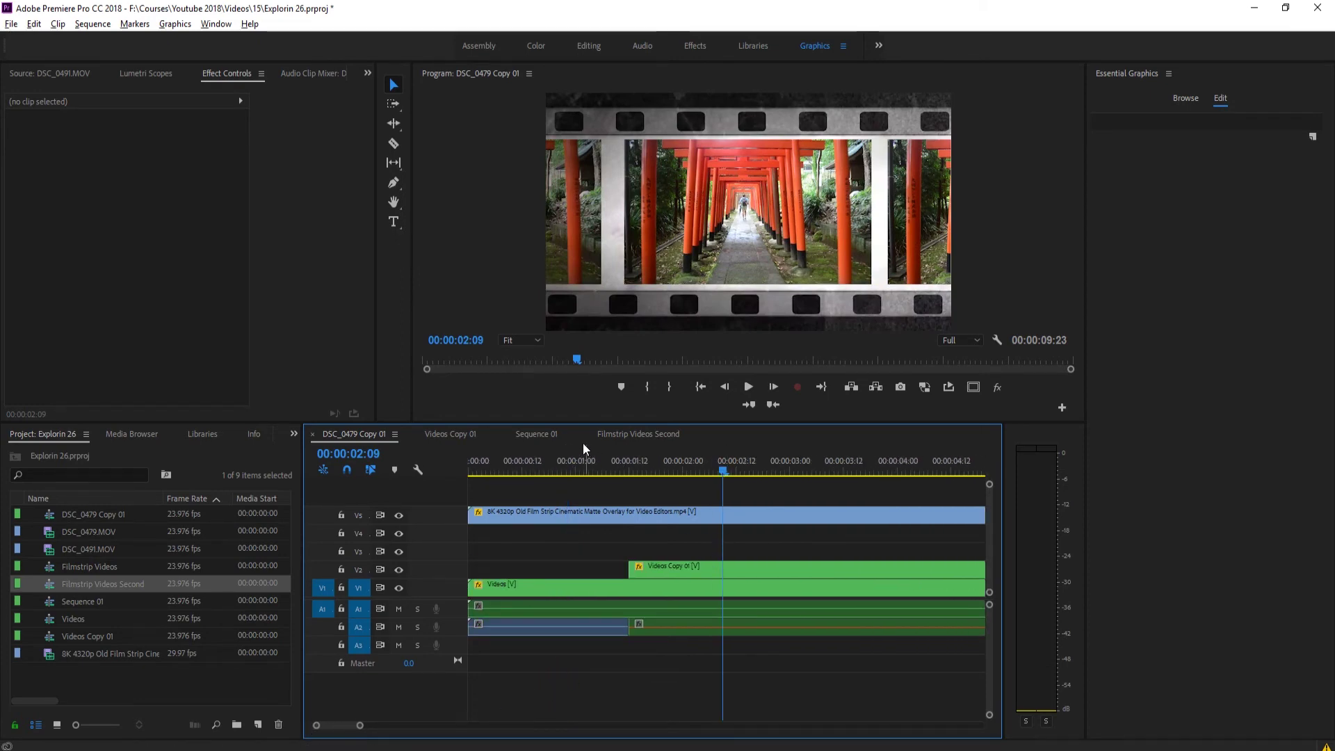
Return to Sequence 01 and turn on Scale keyframing for Filmstrip Videos Second at 00:00:03:02 with a scale of 100.
click(451, 434)
click(534, 433)
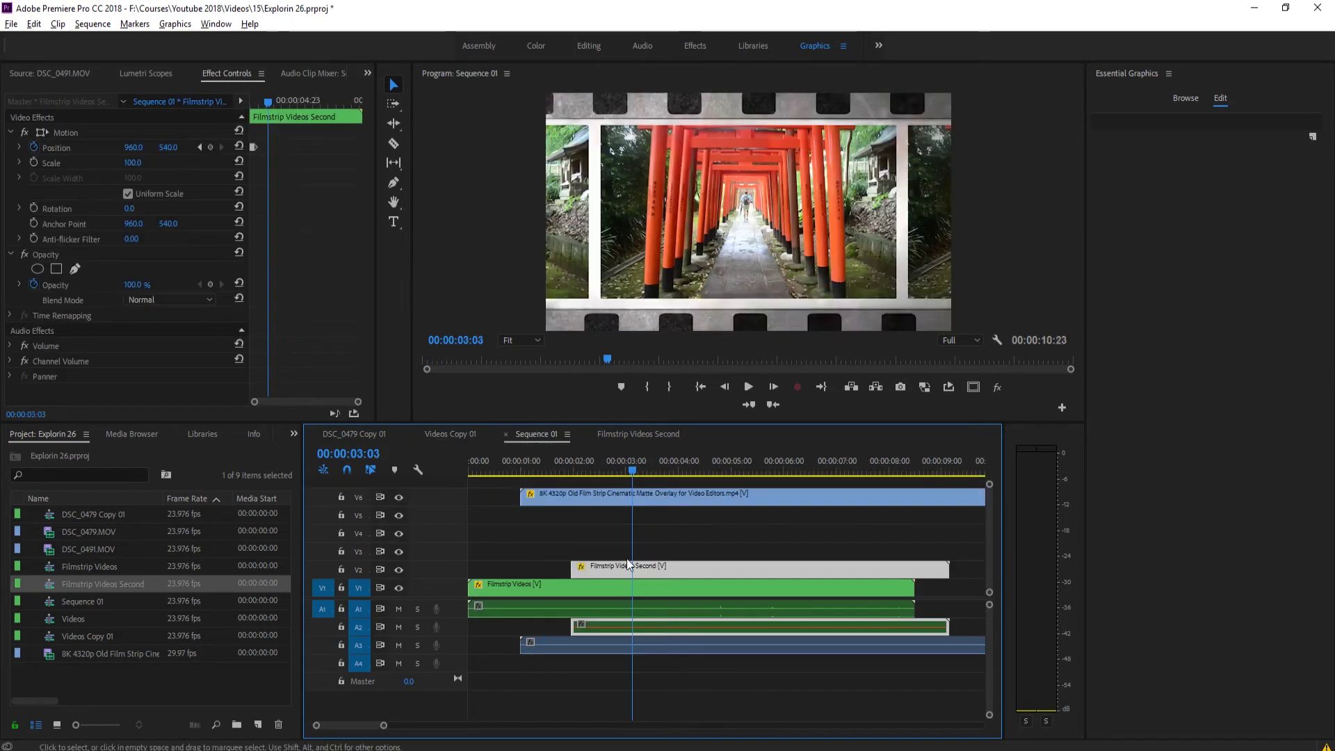
click(658, 571)
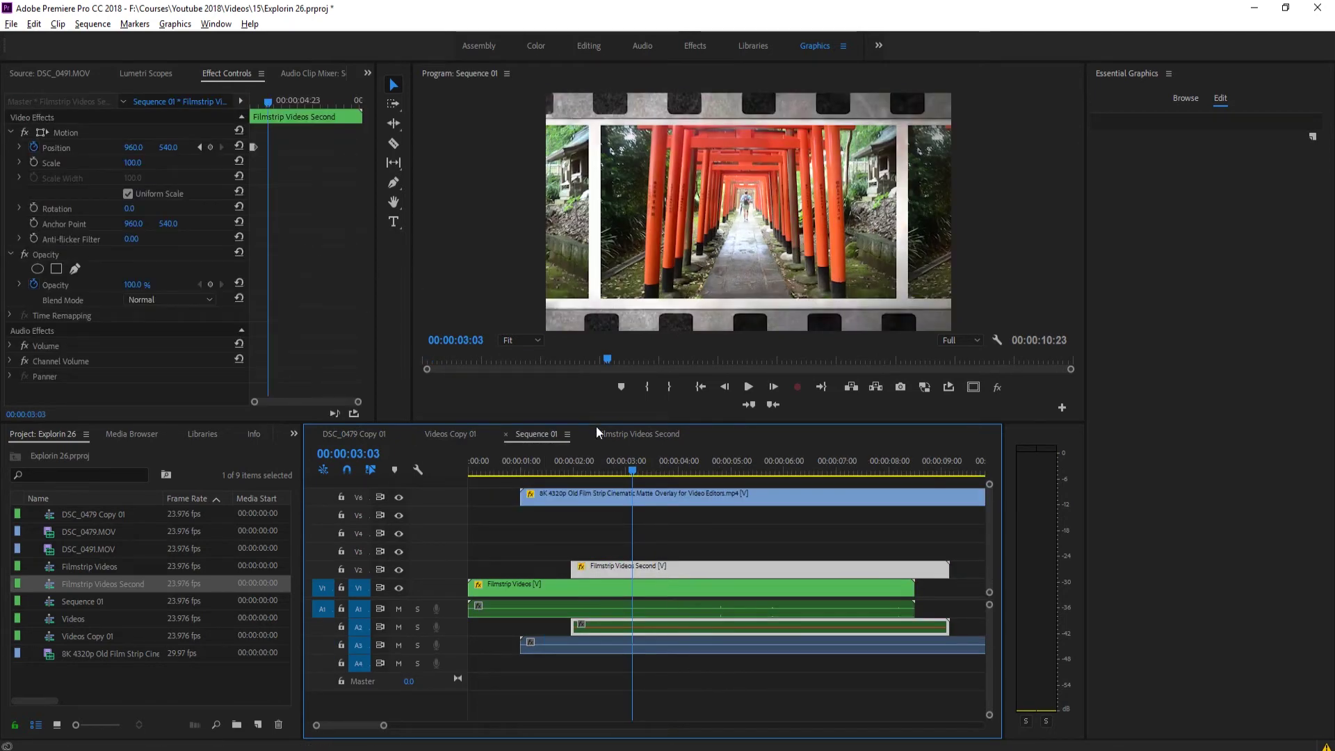
drag(633, 473, 630, 472)
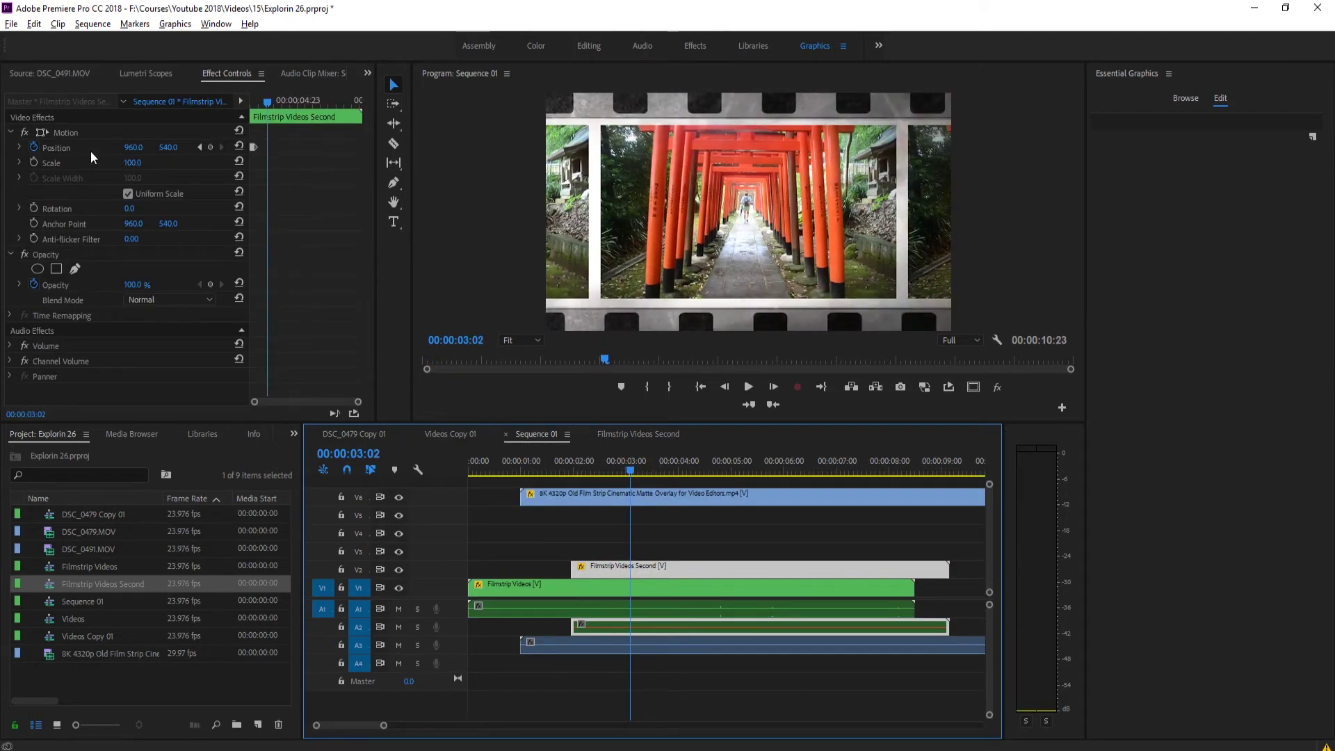
click(34, 162)
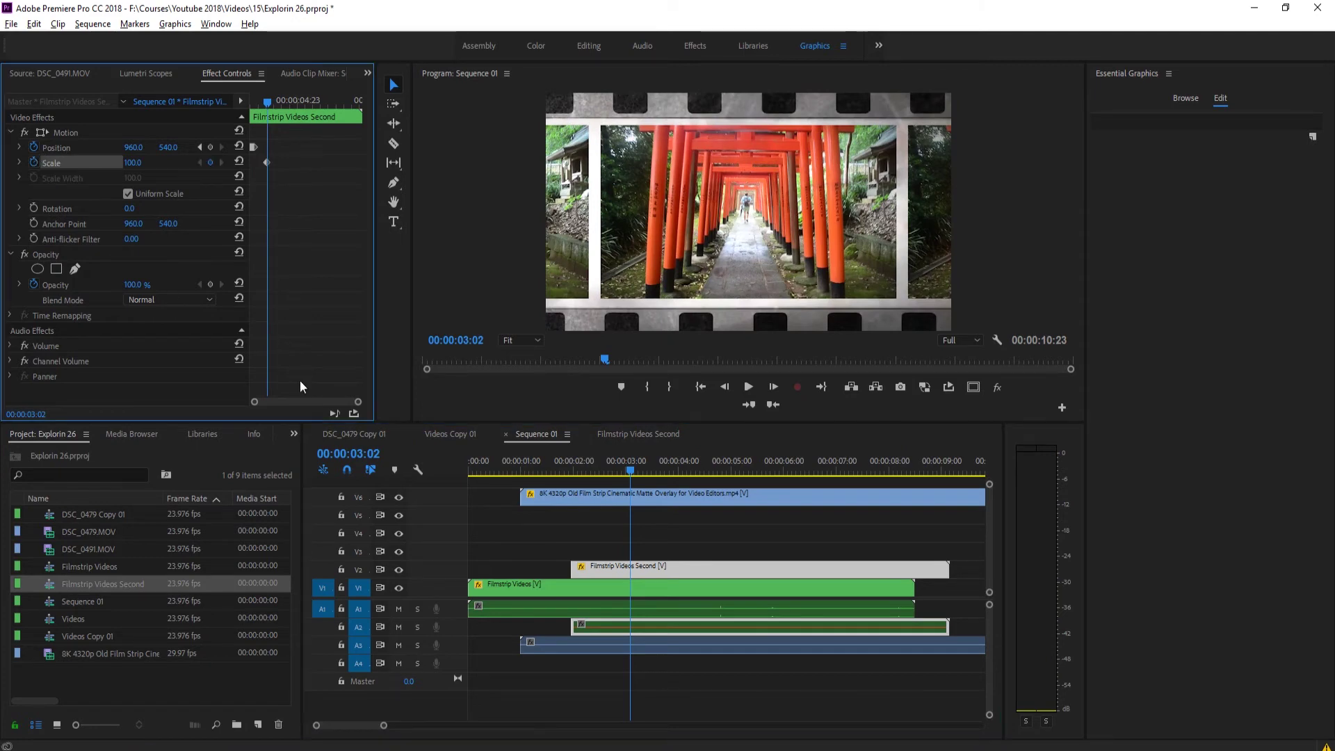
Add a Scale keyframe of 138 to Filmstrip Videos Second at 00:00:03:09.
click(774, 388)
click(774, 388)
click(773, 388)
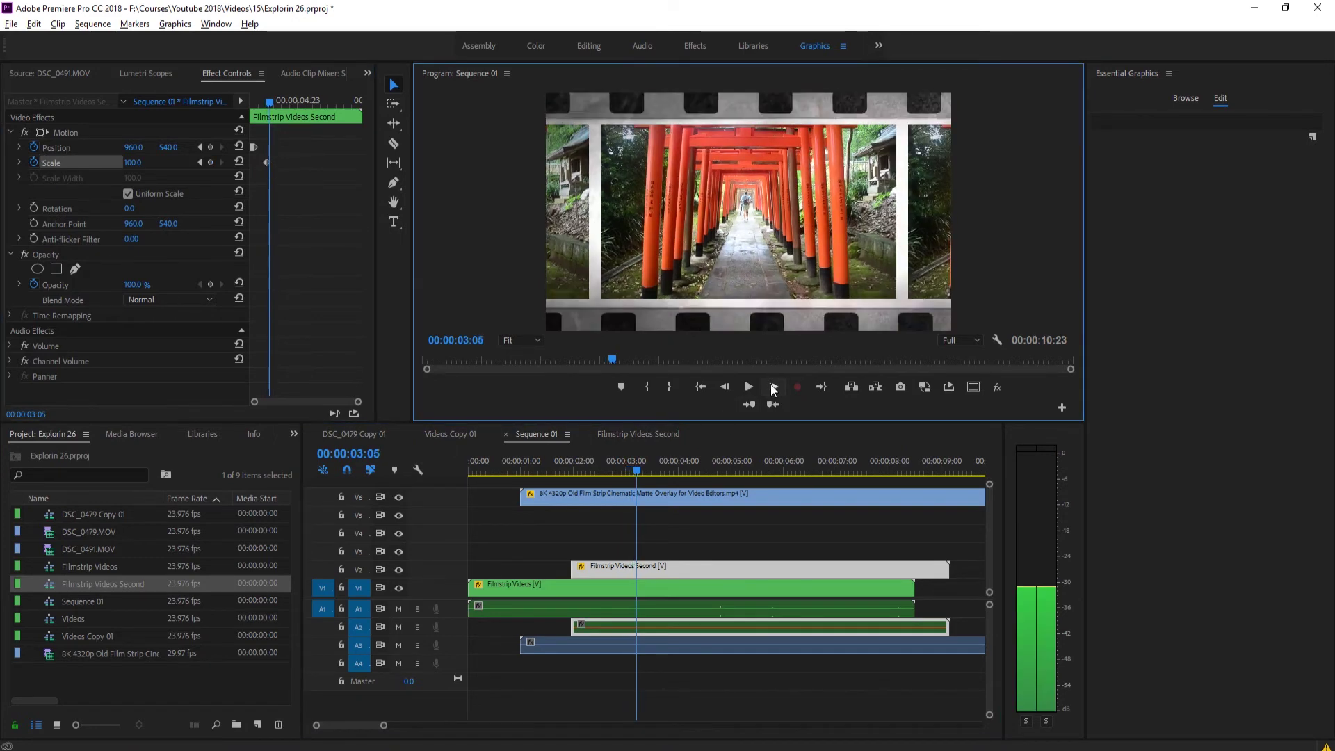
click(773, 388)
click(773, 389)
click(773, 388)
click(773, 388)
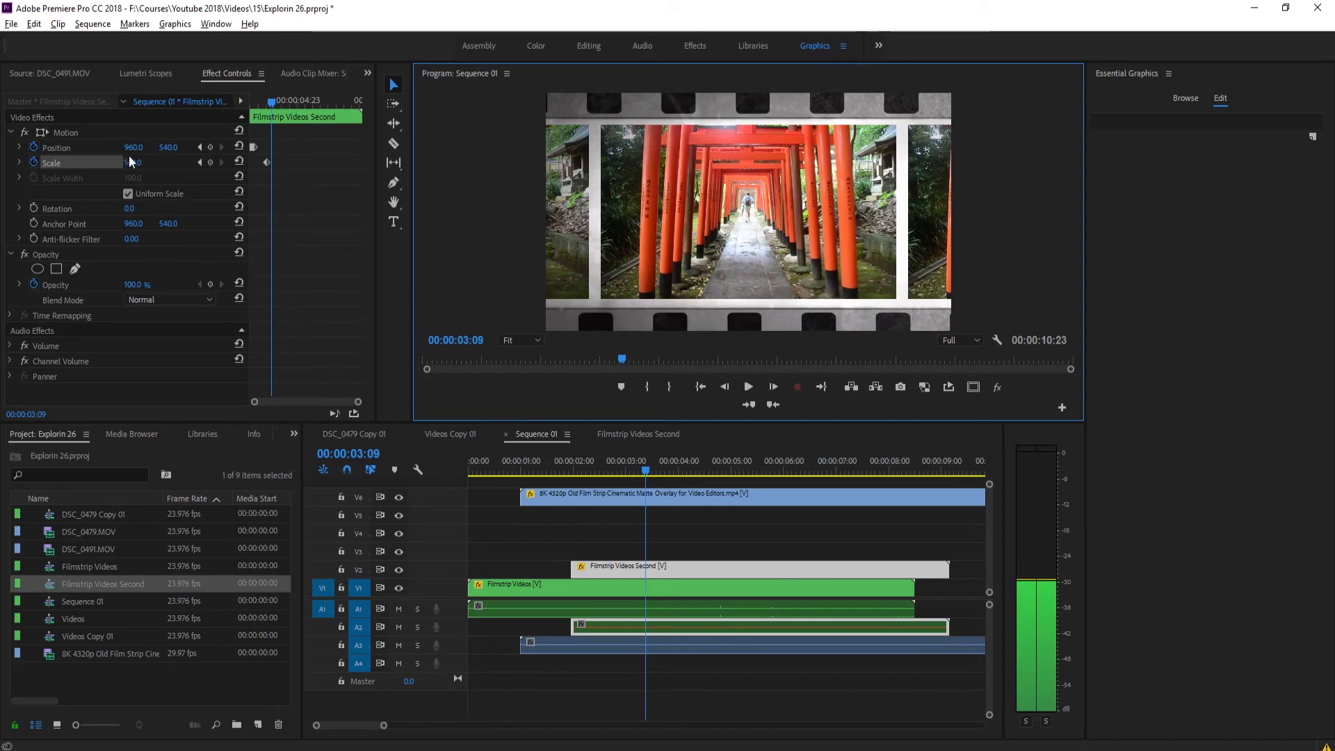
drag(136, 162, 162, 163)
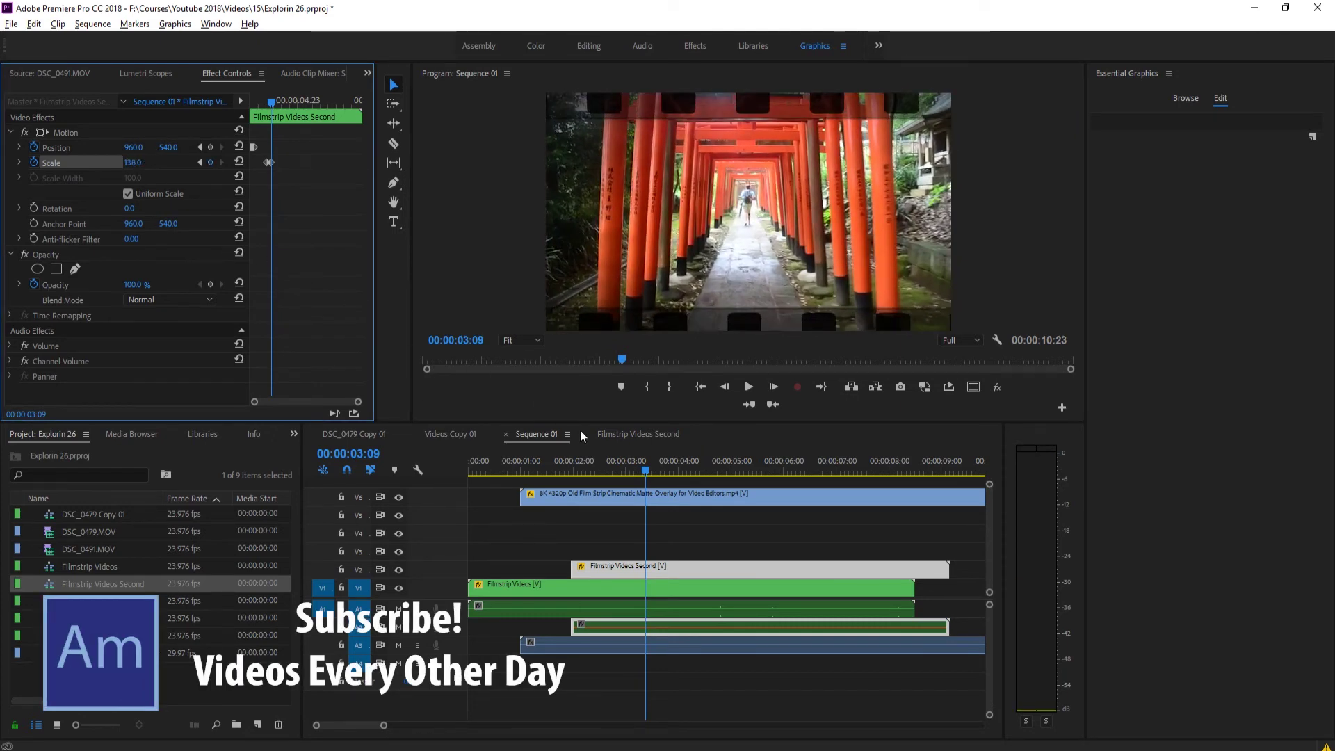
Select the film strip overlay clip on V6 and add a Scale keyframe of 184 at 00:00:03:02.
click(724, 389)
click(725, 389)
click(727, 388)
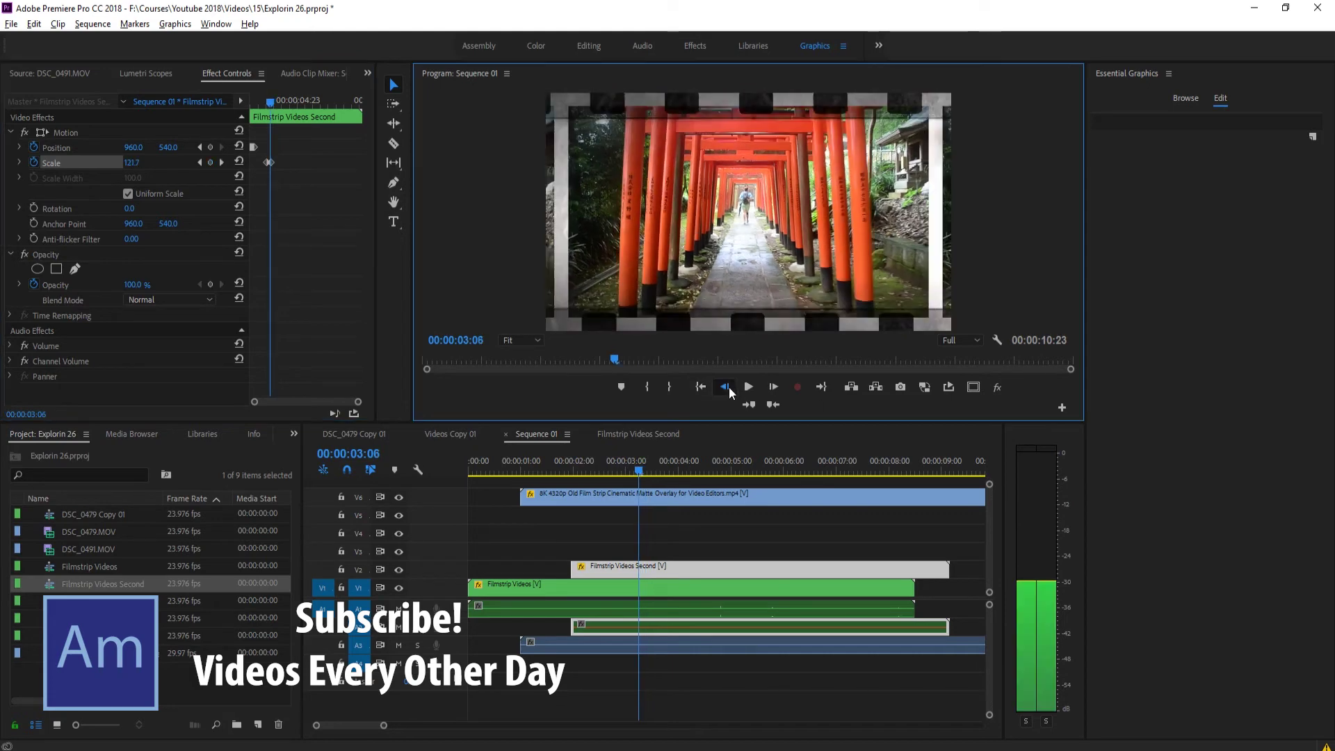
click(728, 388)
click(730, 388)
click(732, 388)
click(735, 387)
click(734, 387)
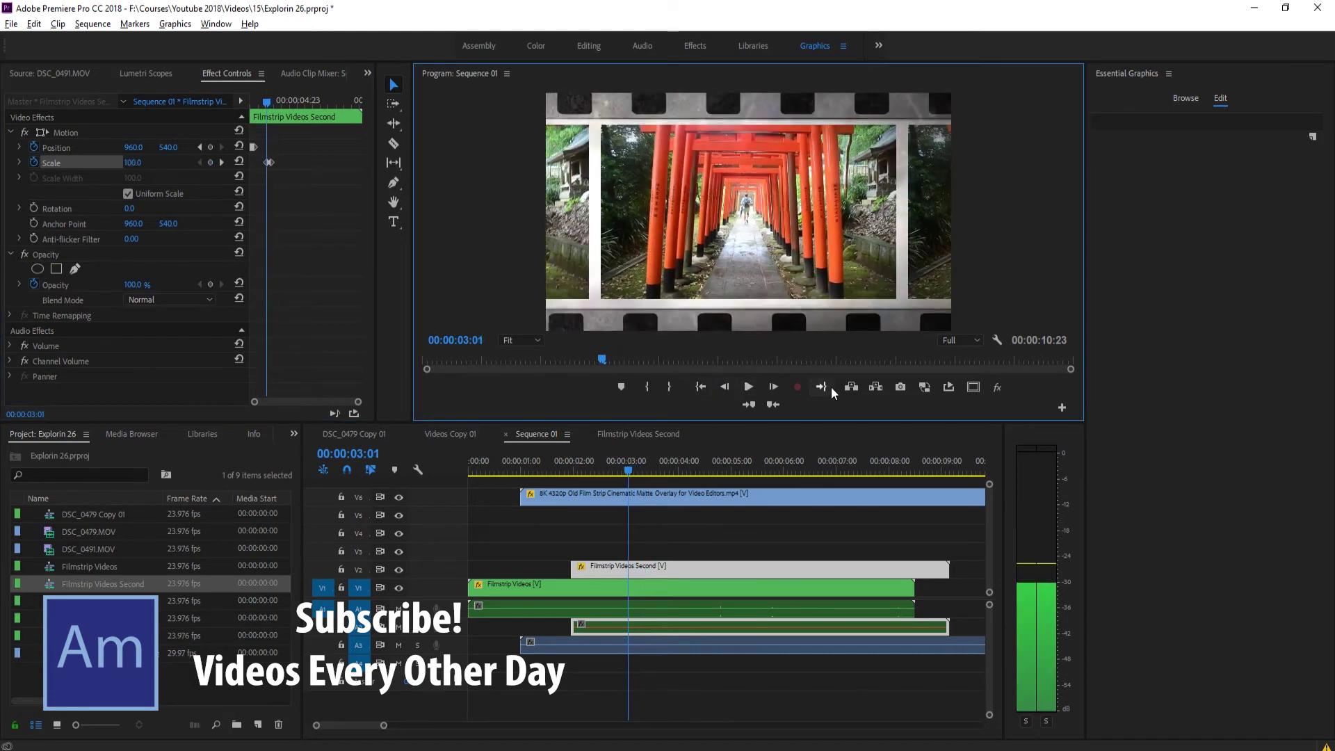
click(775, 385)
click(776, 386)
click(726, 387)
click(659, 487)
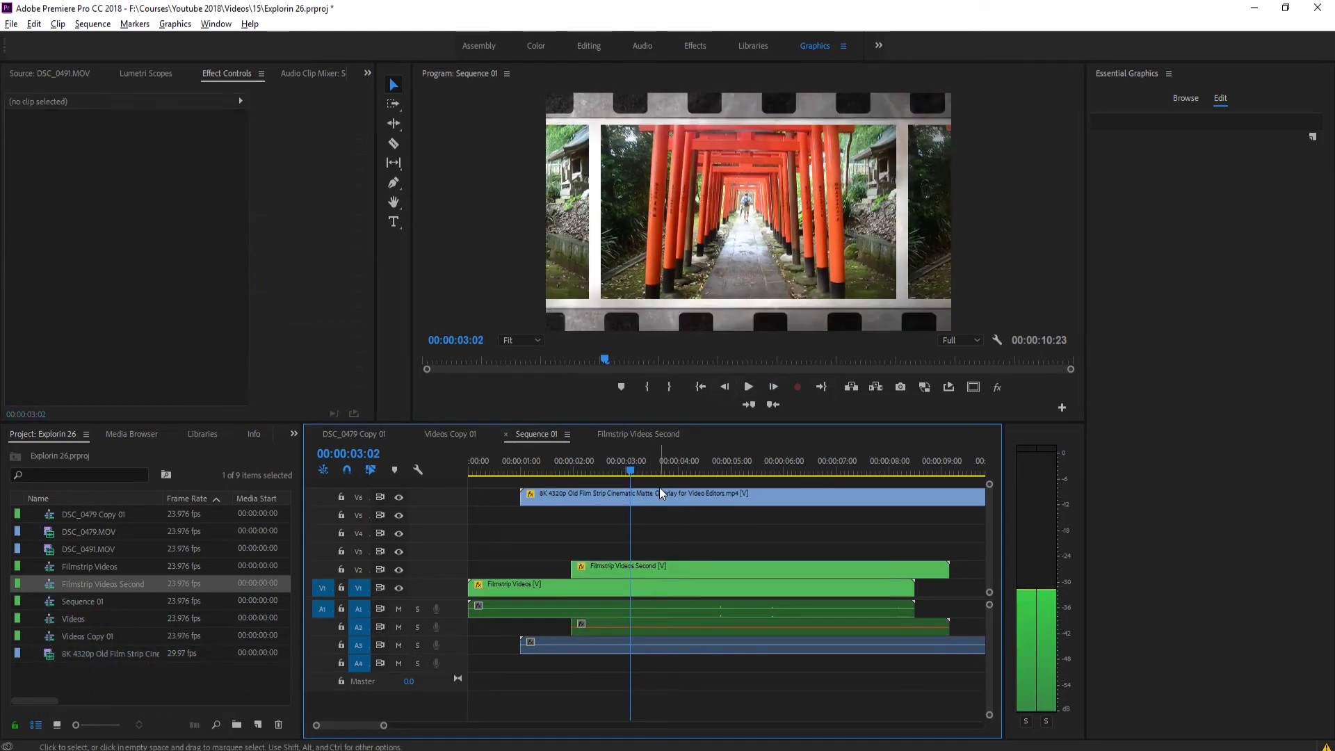
click(661, 494)
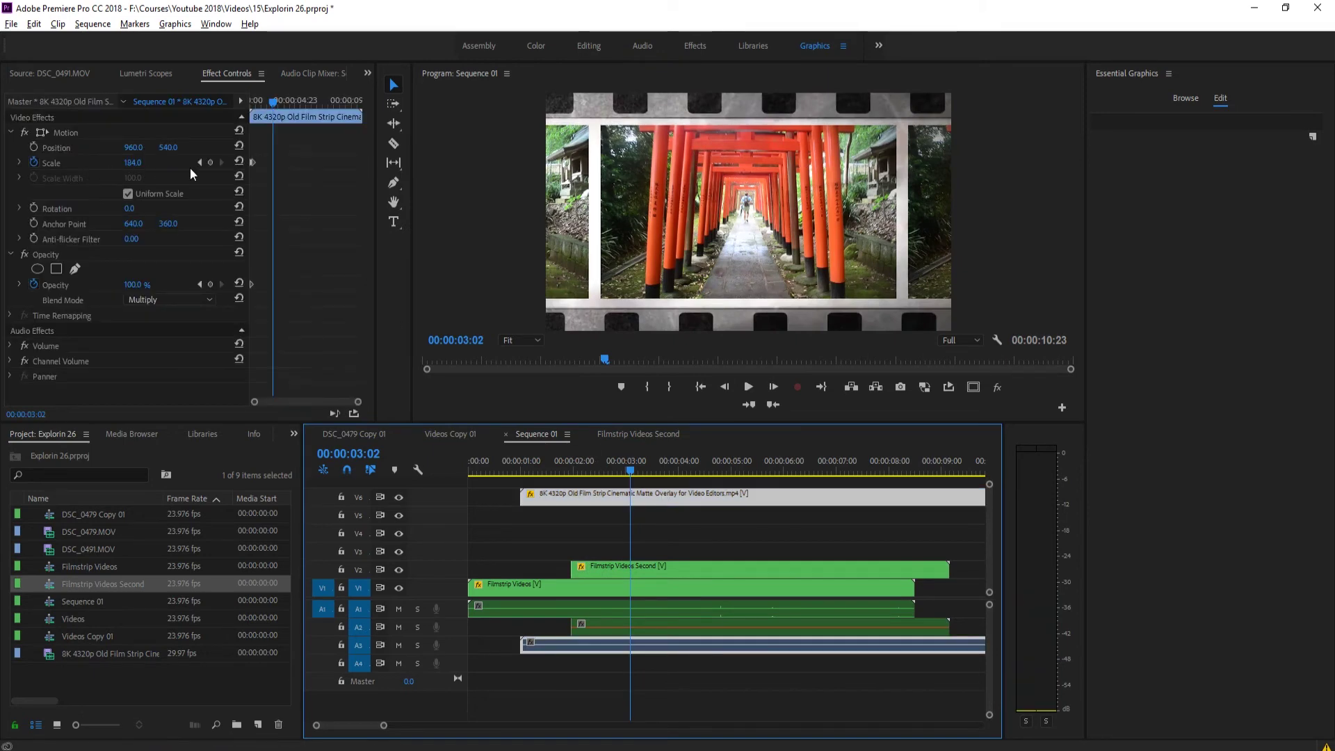
click(208, 163)
Set the overlay clip's Scale to 234 at 00:00:03:09 as a second keyframe.
click(773, 387)
click(773, 387)
click(772, 388)
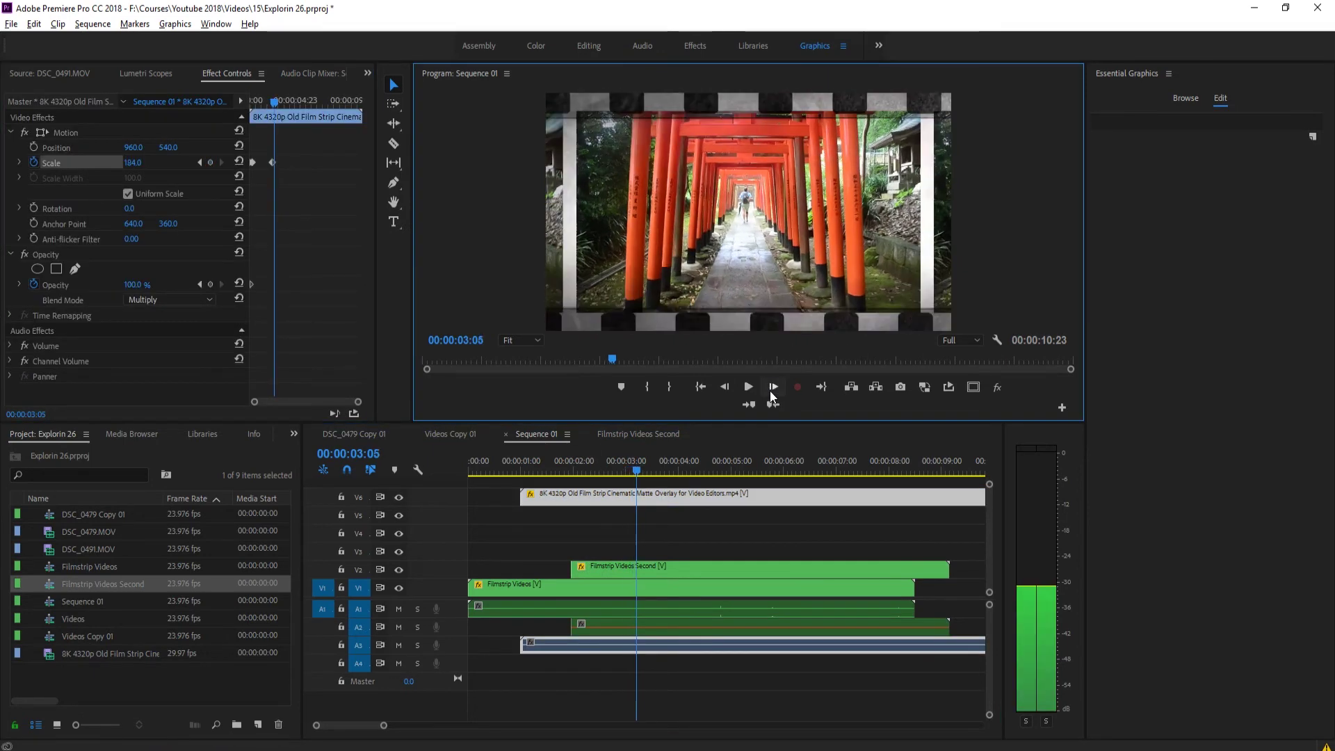
click(773, 387)
click(773, 387)
click(772, 387)
click(773, 388)
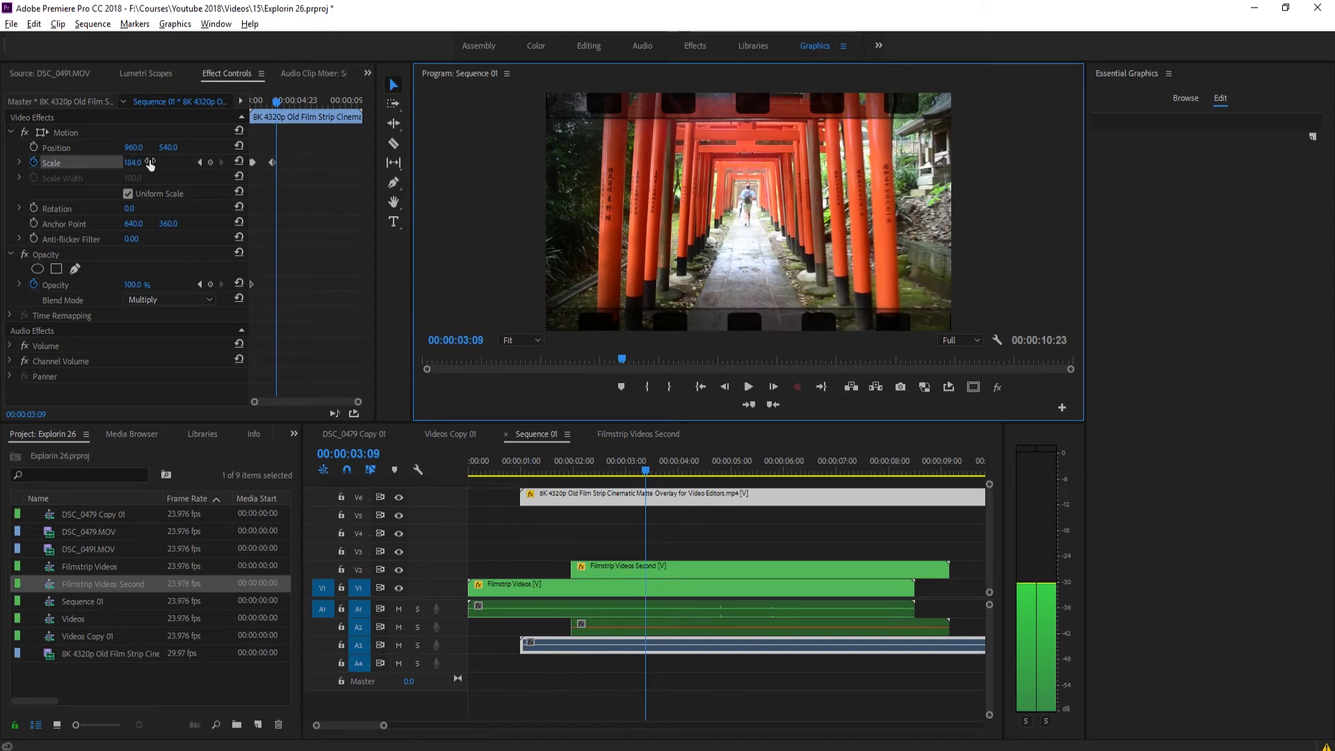
drag(150, 165, 184, 165)
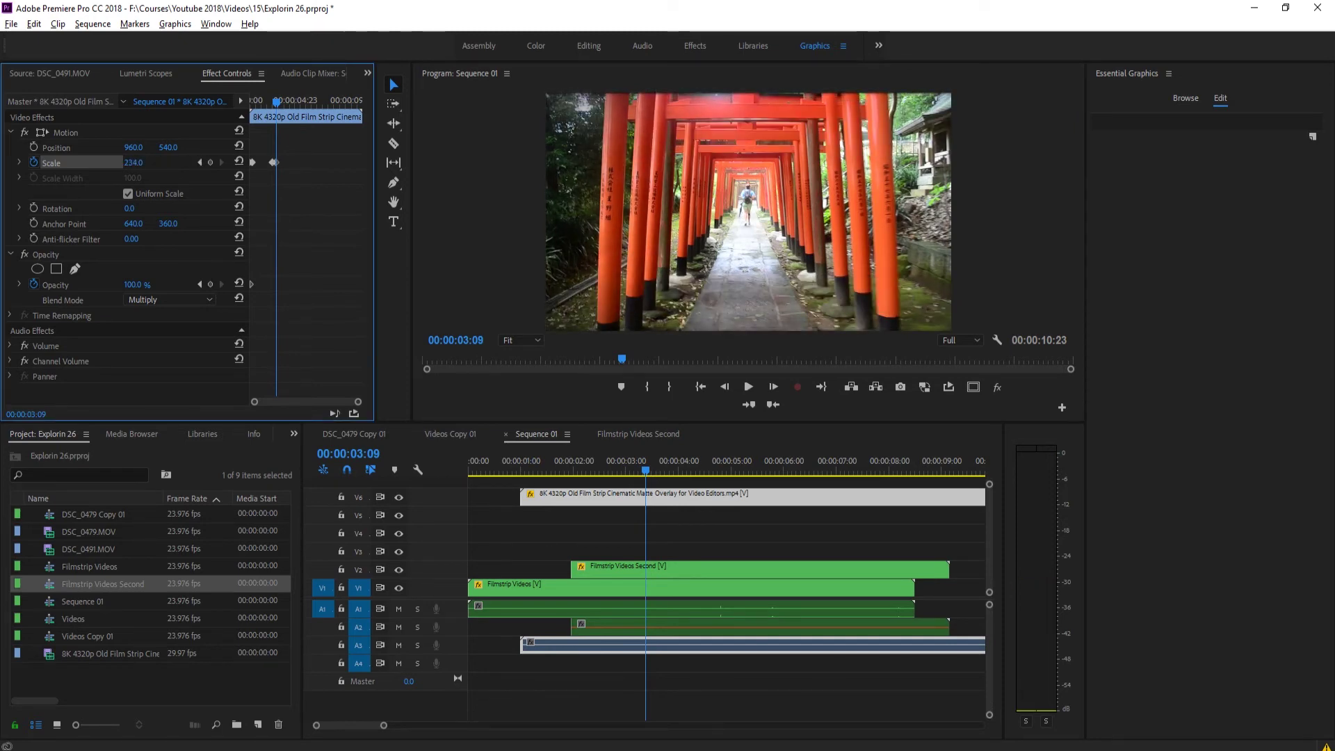
Fade out the overlay with Opacity keyframes of 100% at 00:00:03:02 and 0% at 00:00:03:09.
click(199, 163)
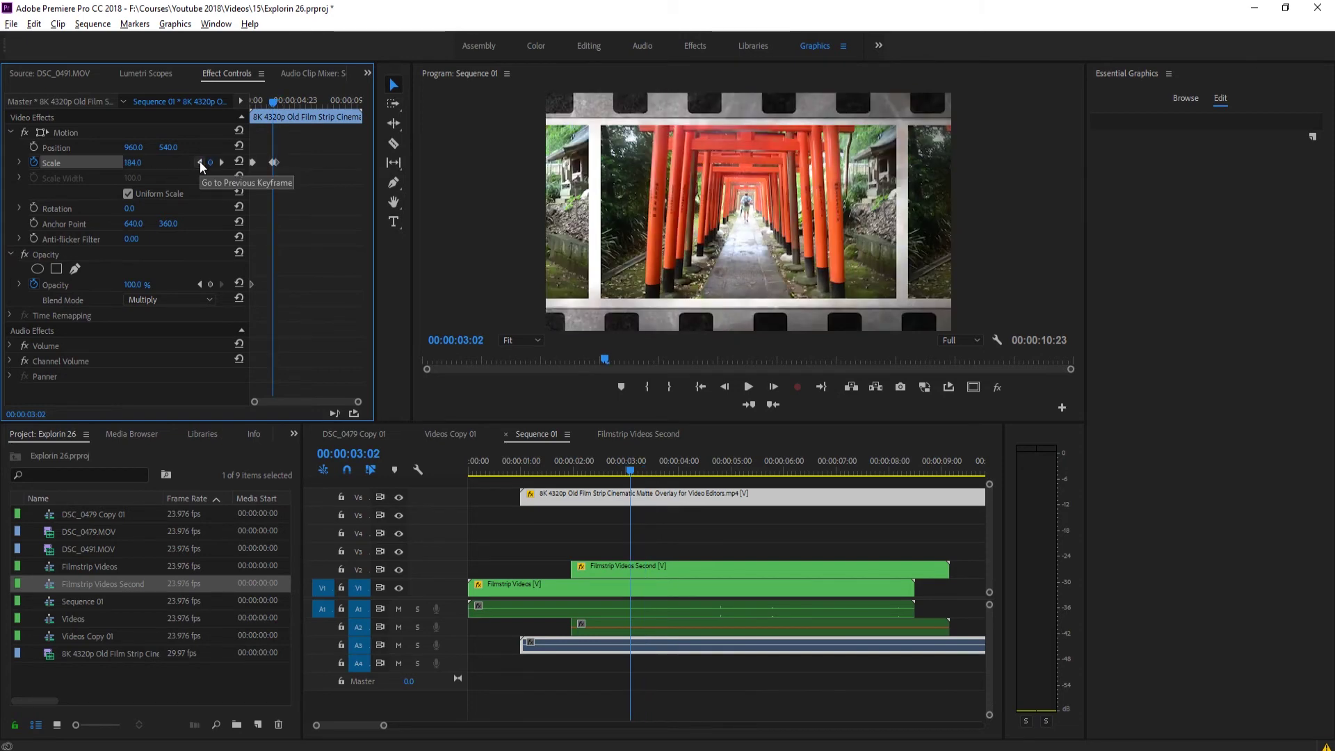
click(209, 284)
click(222, 162)
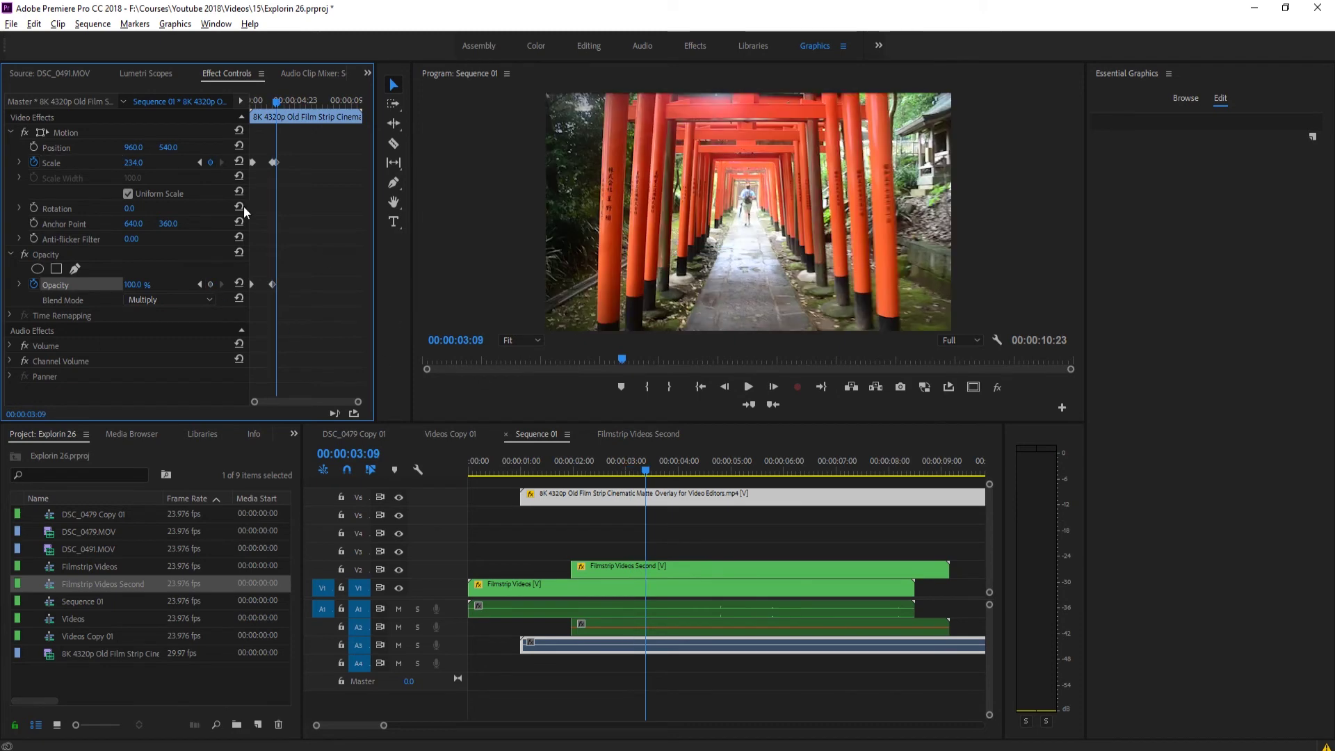
drag(135, 285, 62, 285)
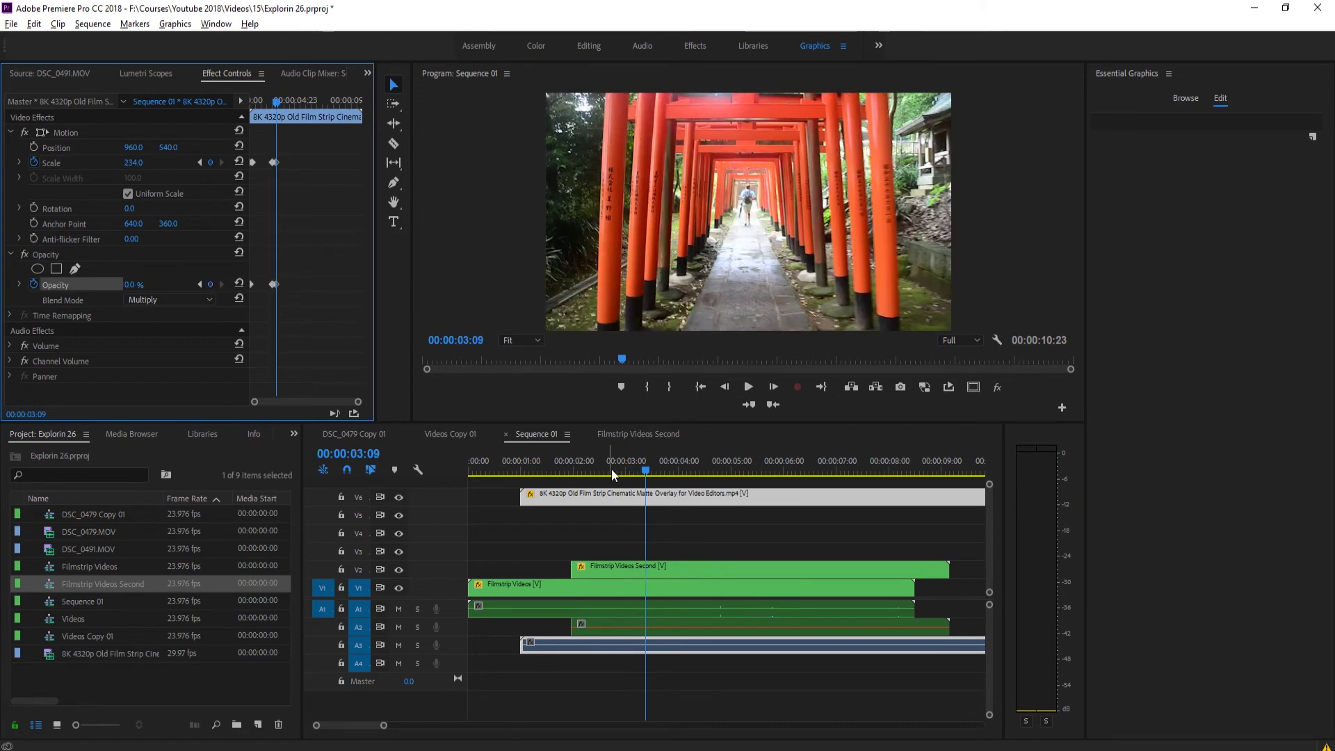
Play back the transition in Sequence 01 from about 00:00:01:00 to 00:00:03:17 to examine the slide, zoom and fade.
drag(612, 469, 521, 449)
key(space)
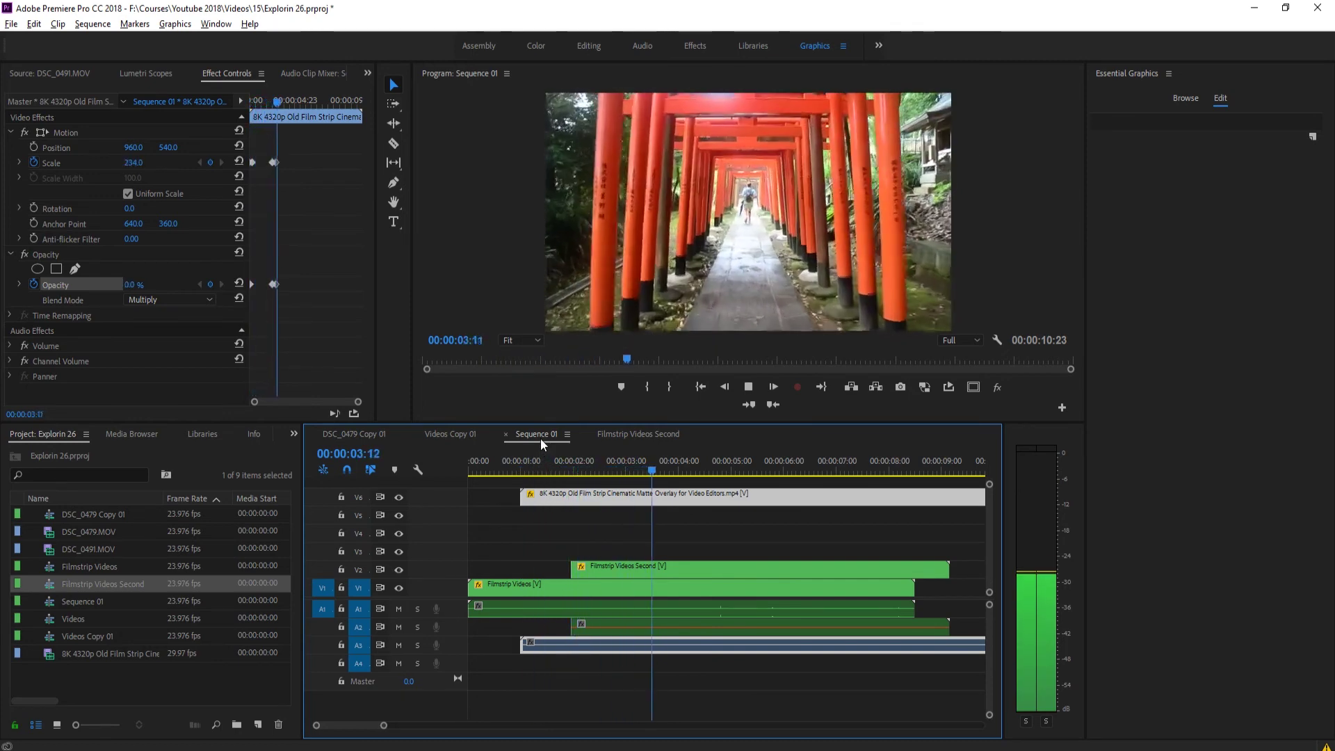
click(585, 468)
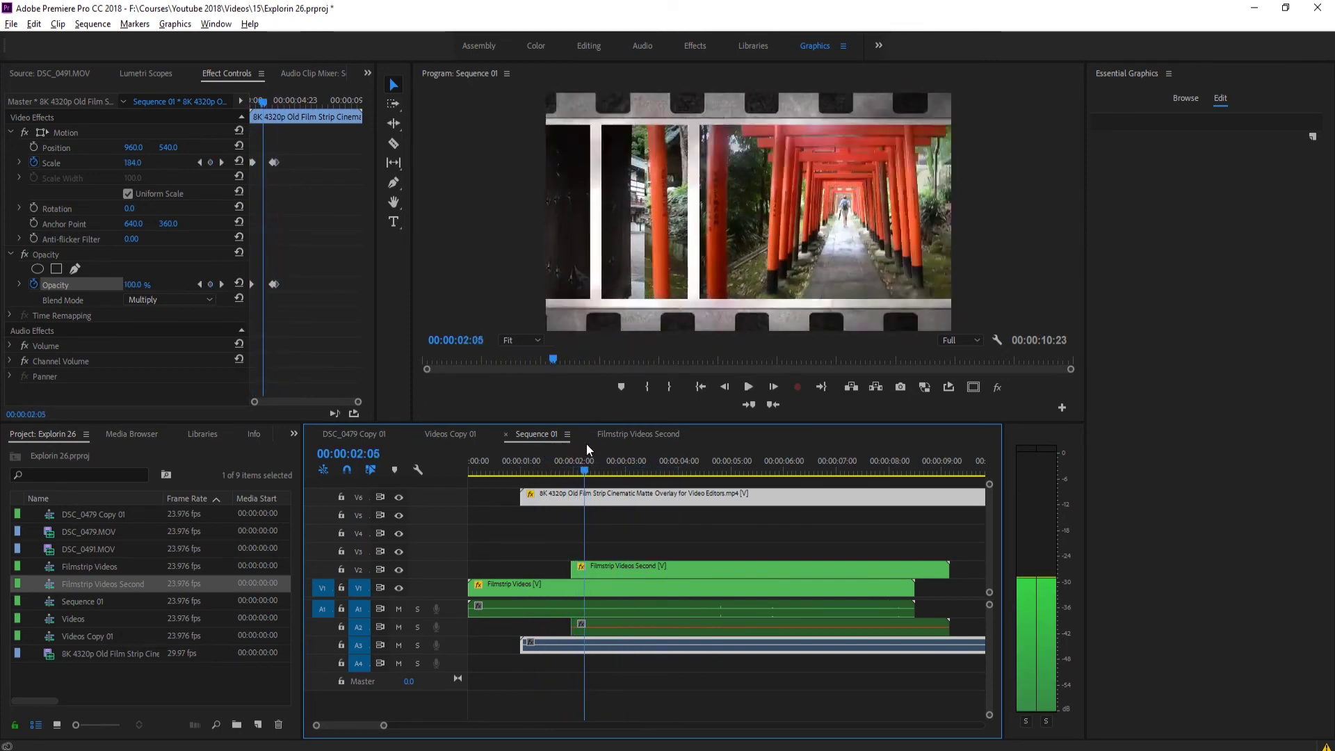
drag(587, 443, 536, 432)
key(space)
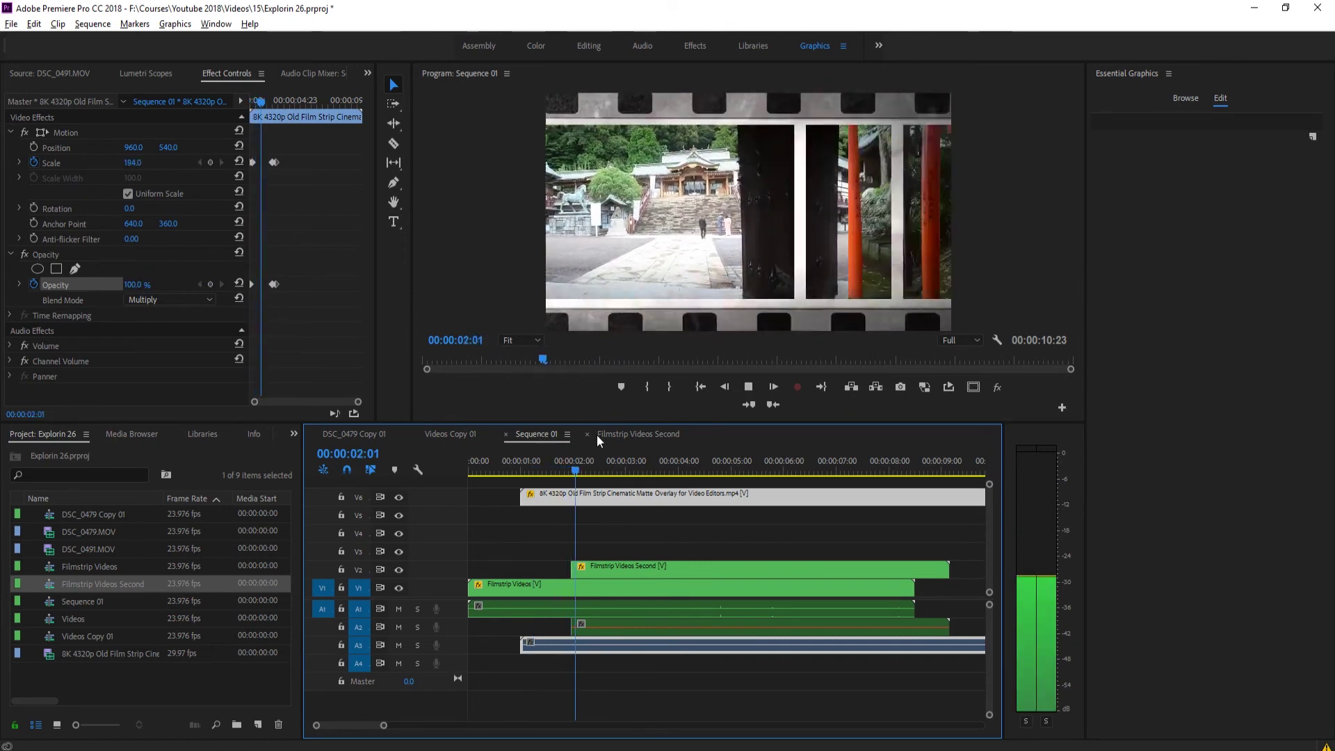
key(space)
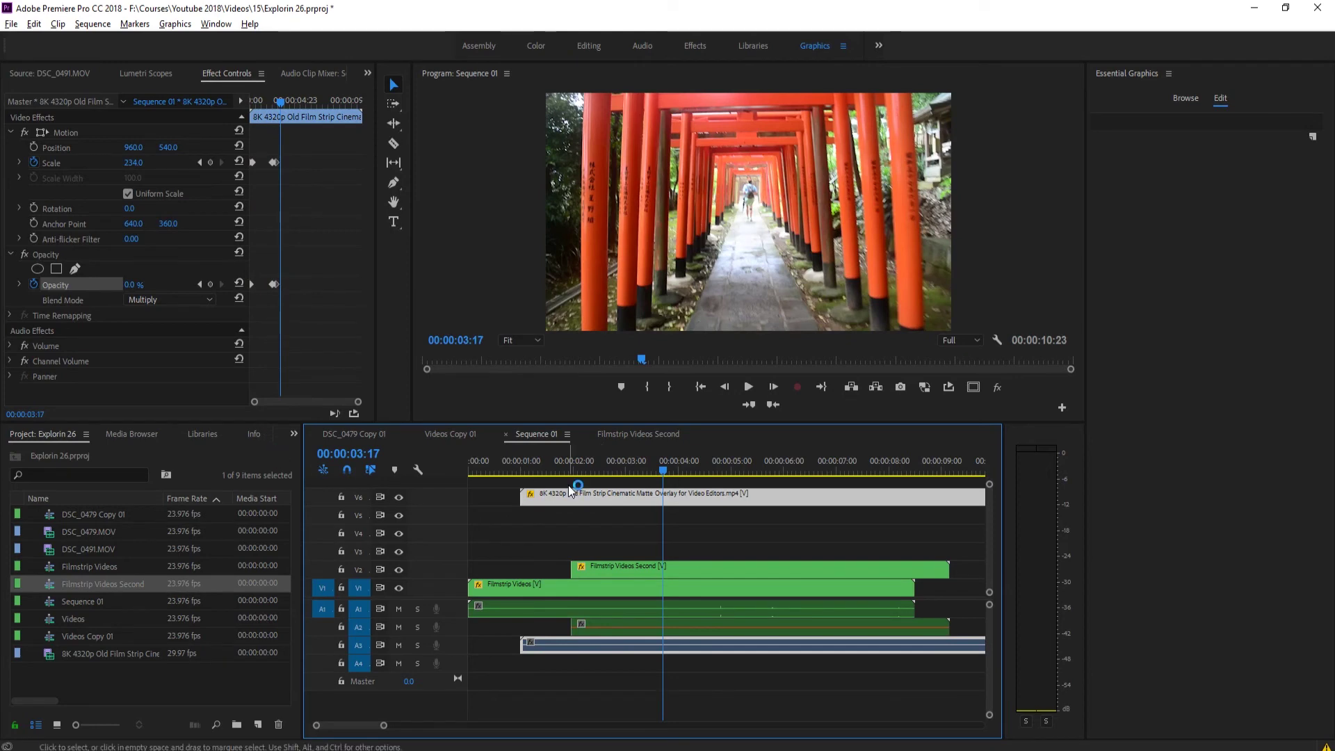
Search the effects for "Posteri" and apply Posterize Time to the Filmstrip Videos clip on V1.
drag(565, 465, 546, 468)
click(294, 435)
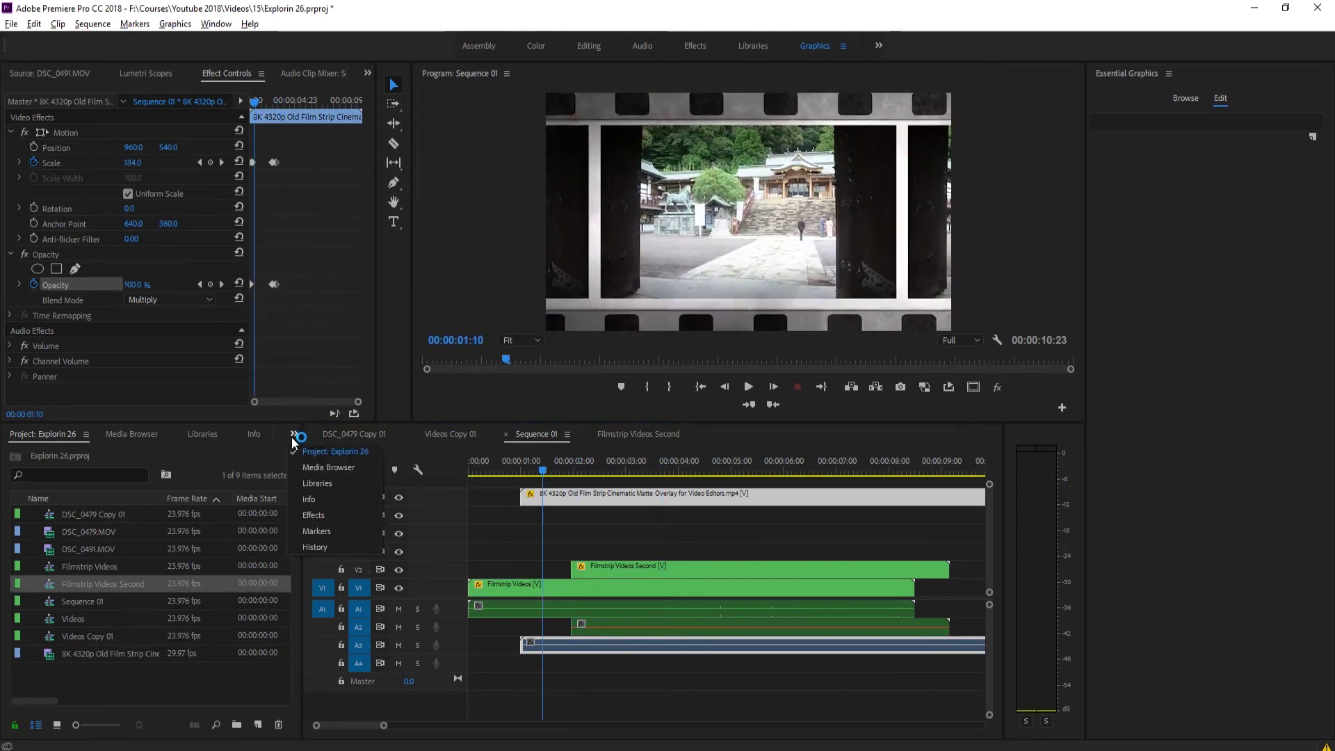
click(319, 517)
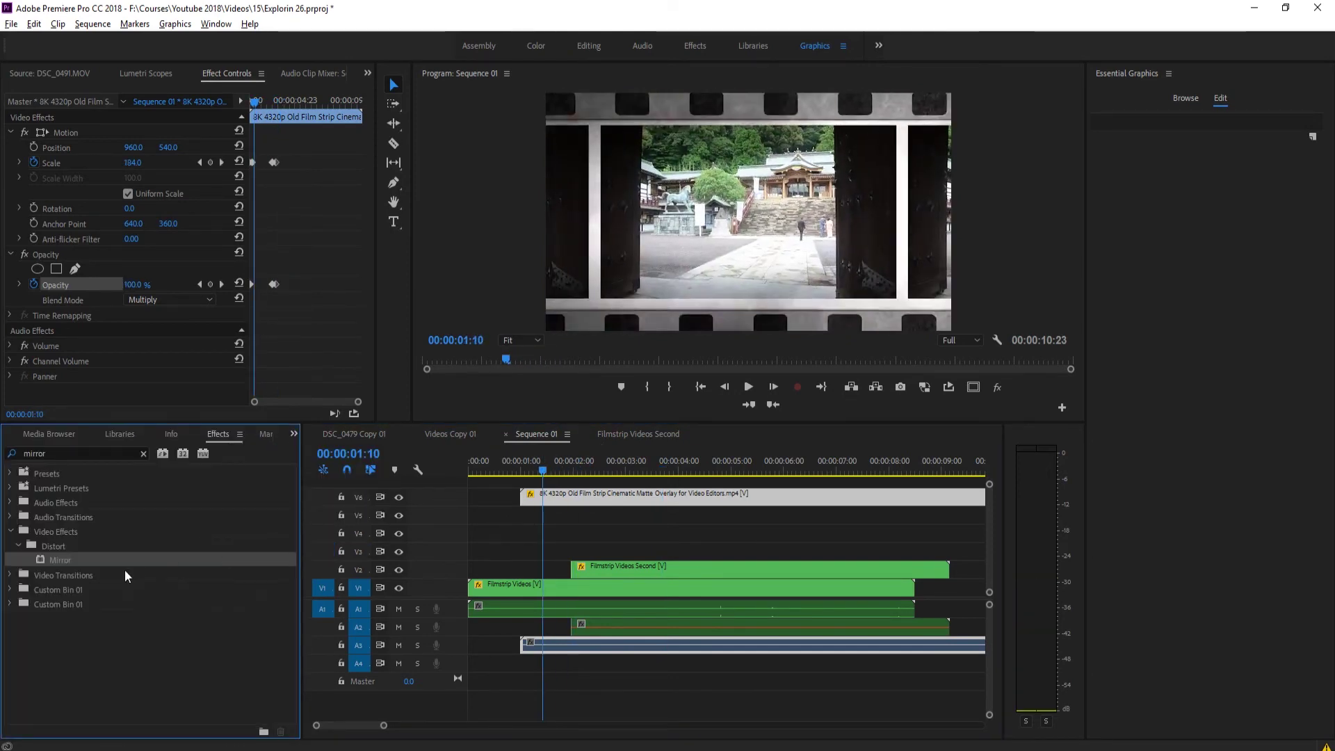
click(56, 453)
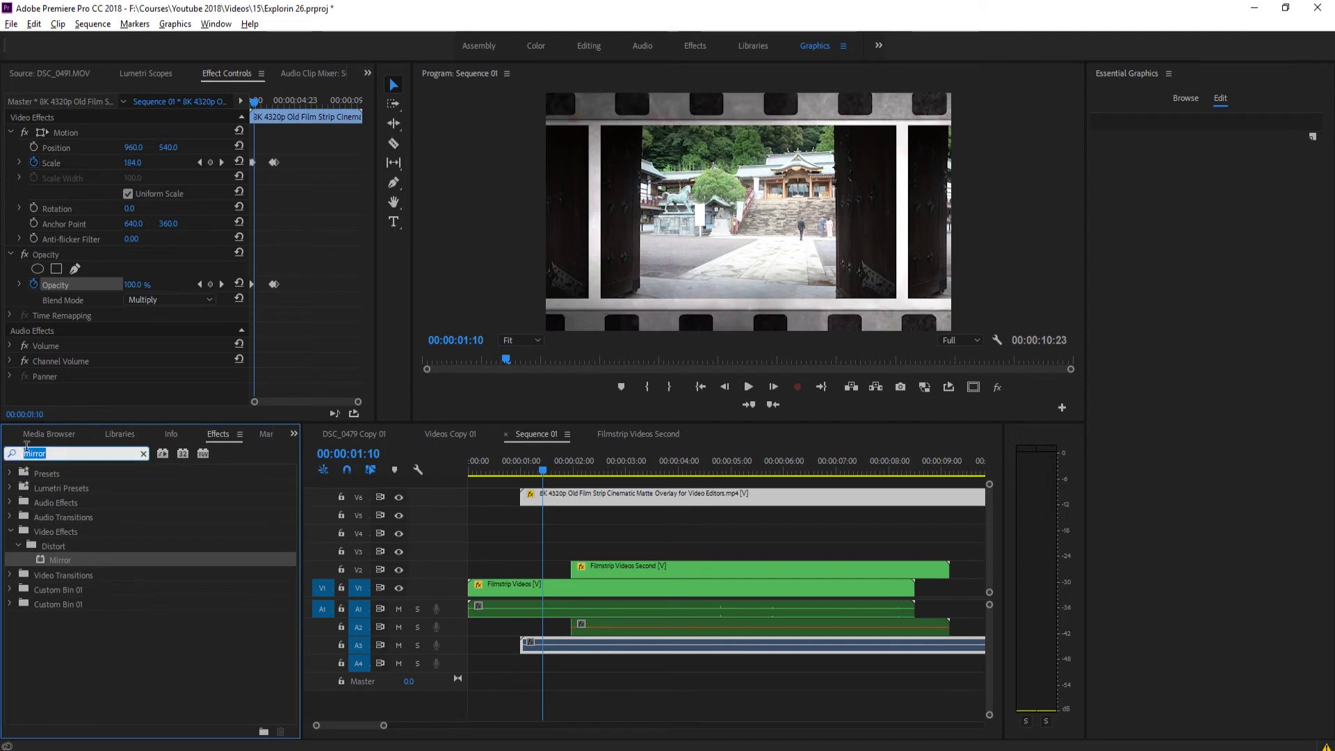
key(BackSpace)
text(Posteri)
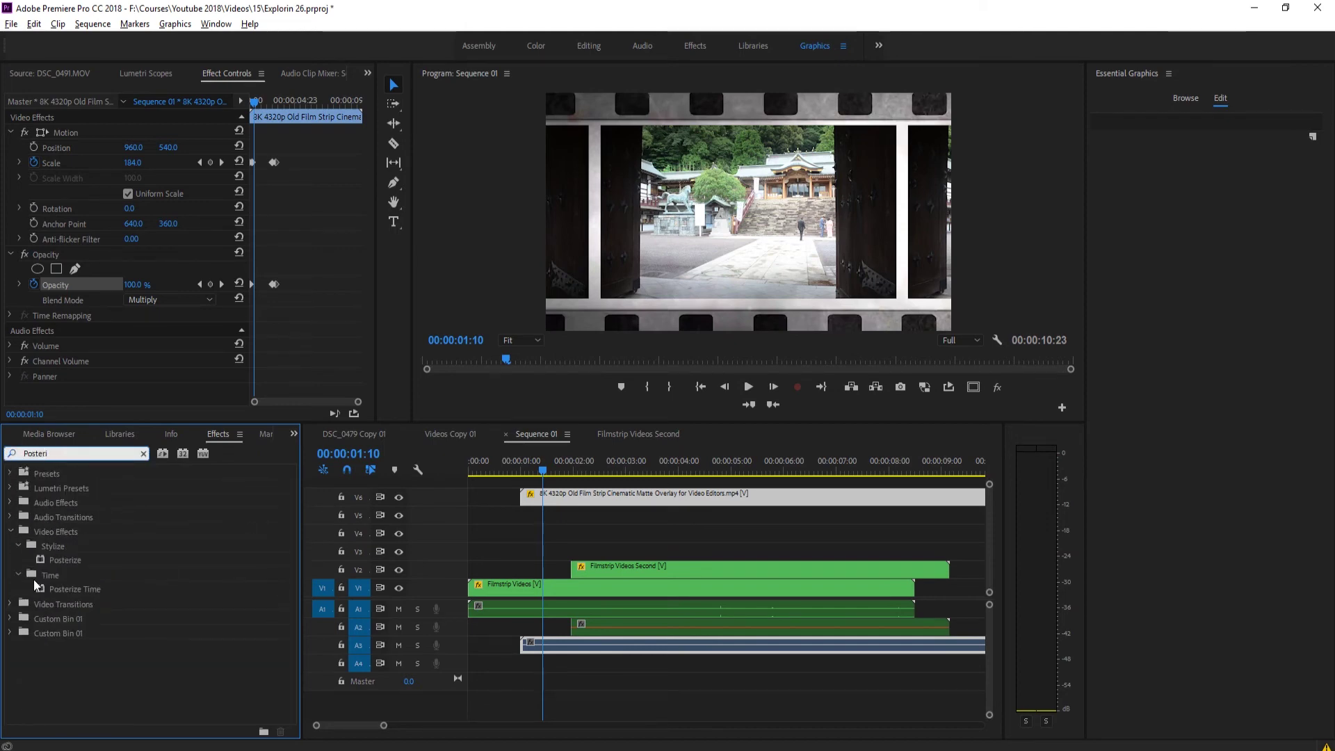
click(59, 591)
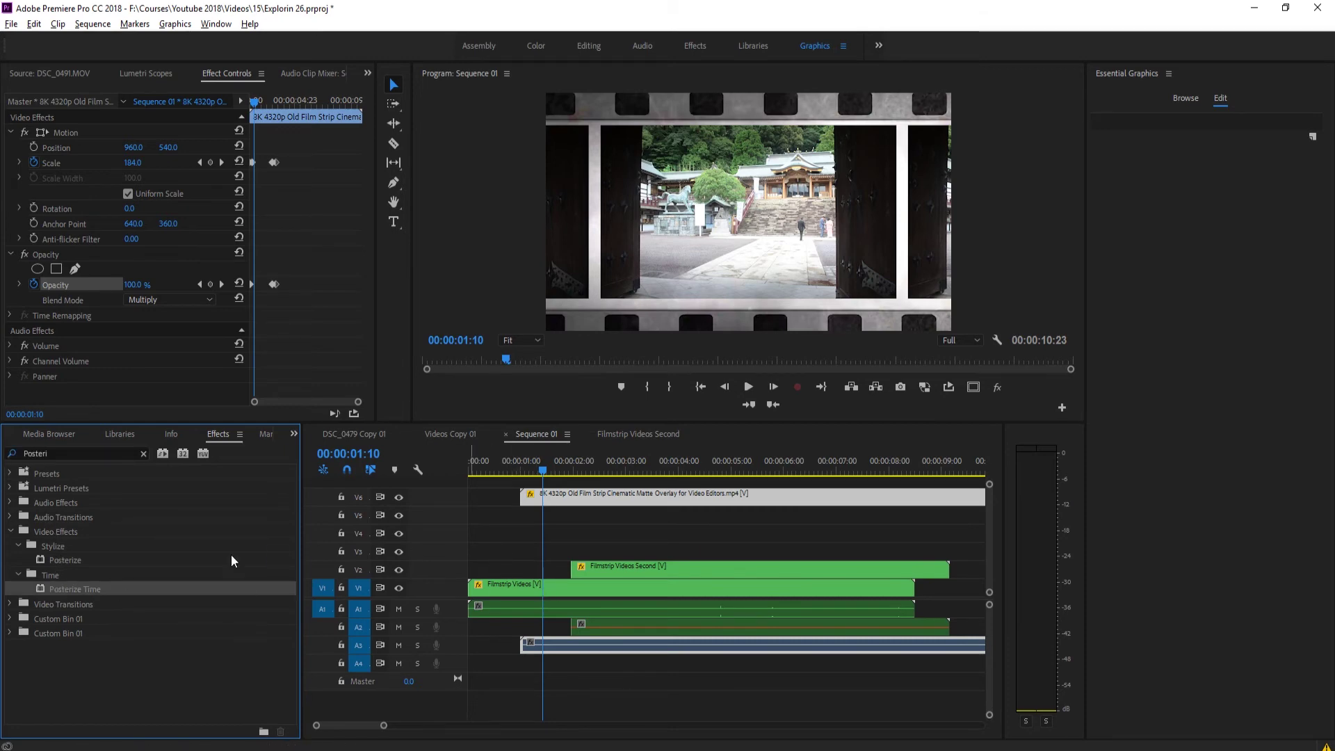
click(553, 590)
drag(98, 597, 542, 598)
scroll(149, 362, down, 2)
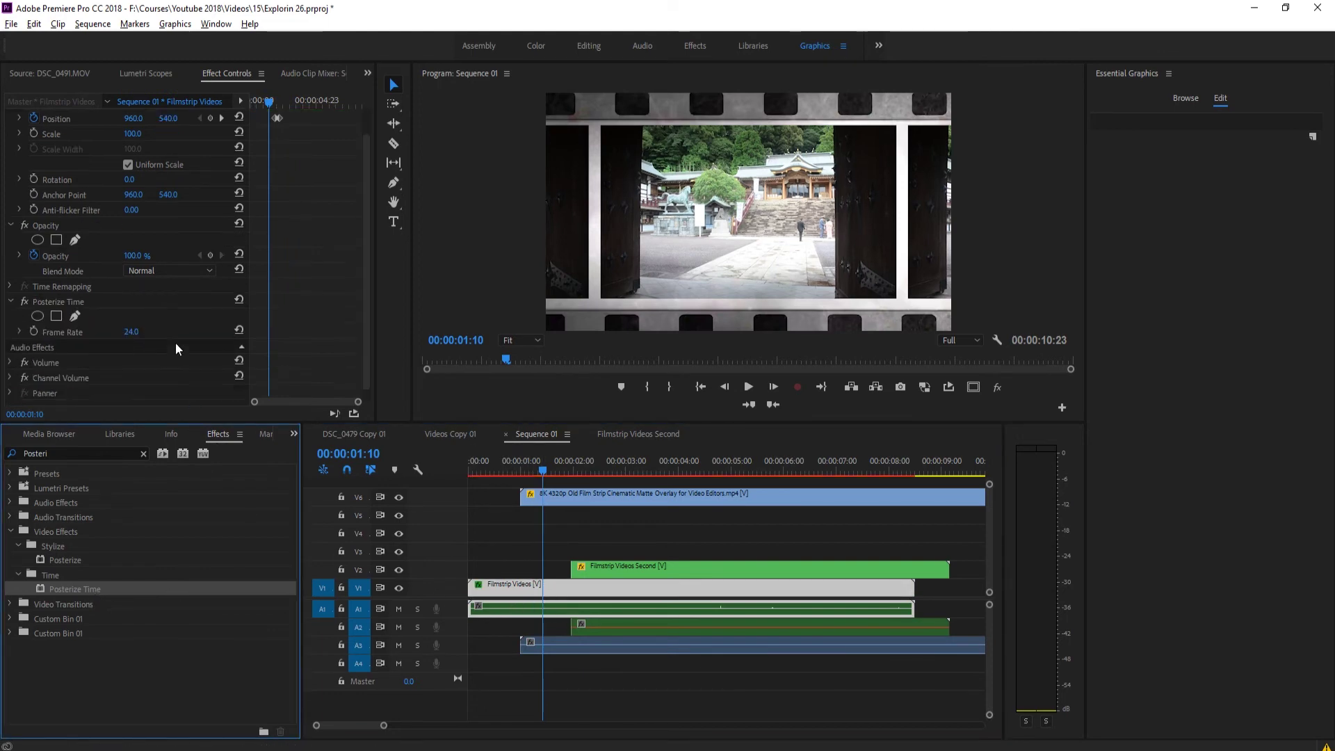
Check the timebase in Sequence 01's settings and close them without changing anything.
mouse_move(546, 471)
mouse_down()
mouse_move(488, 462)
mouse_move(561, 457)
mouse_move(533, 464)
mouse_up()
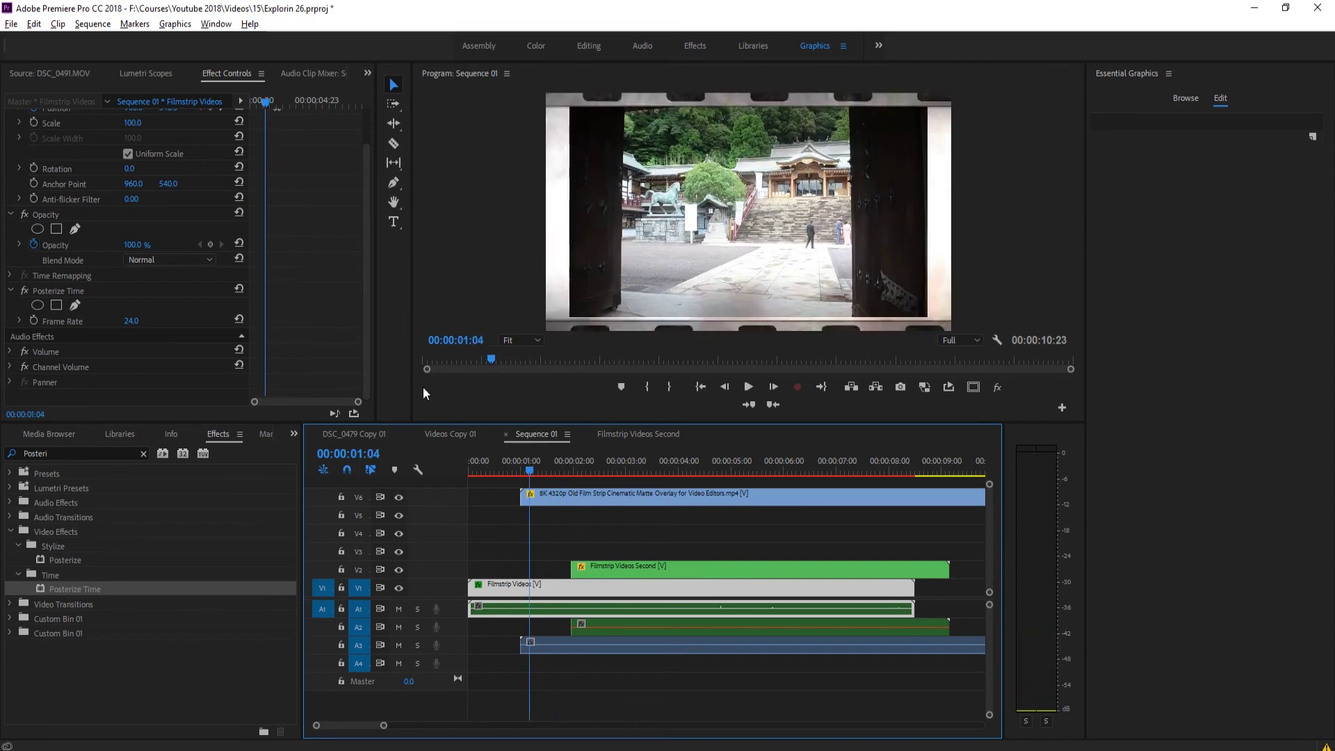
click(93, 24)
click(91, 40)
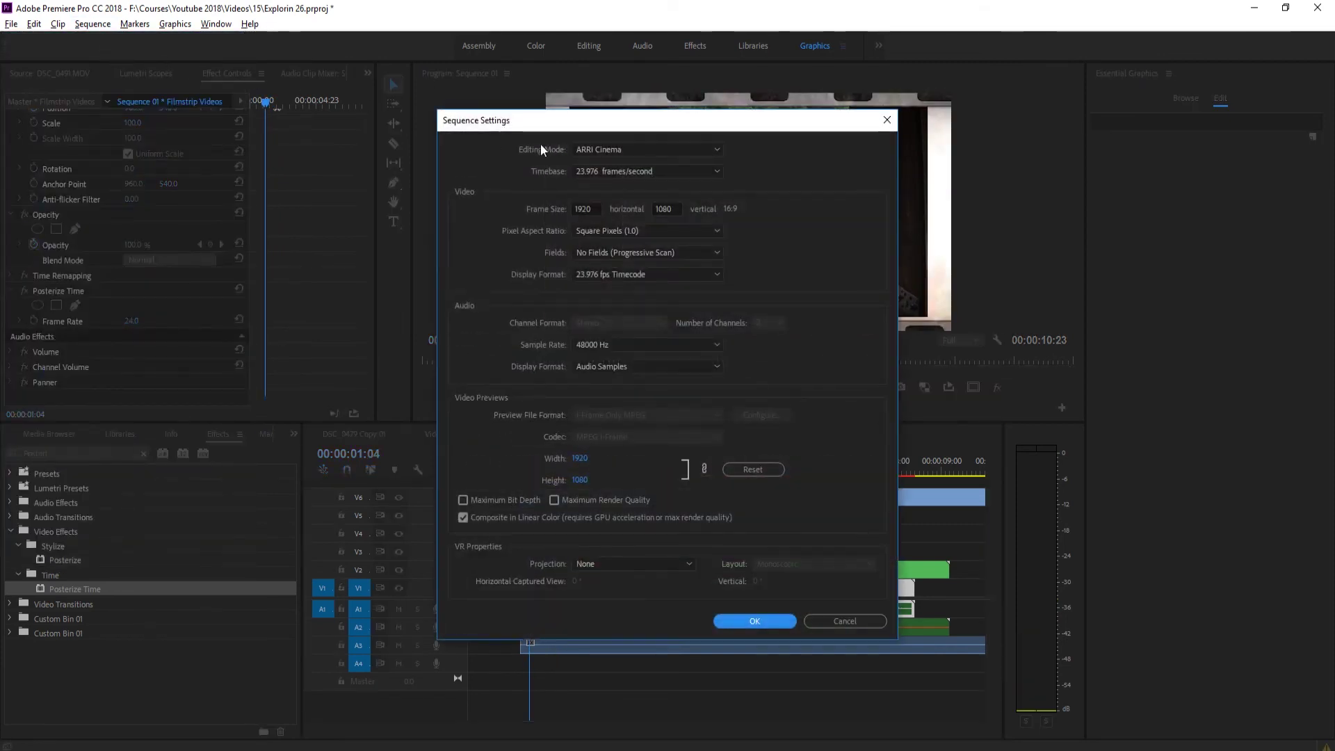
click(833, 620)
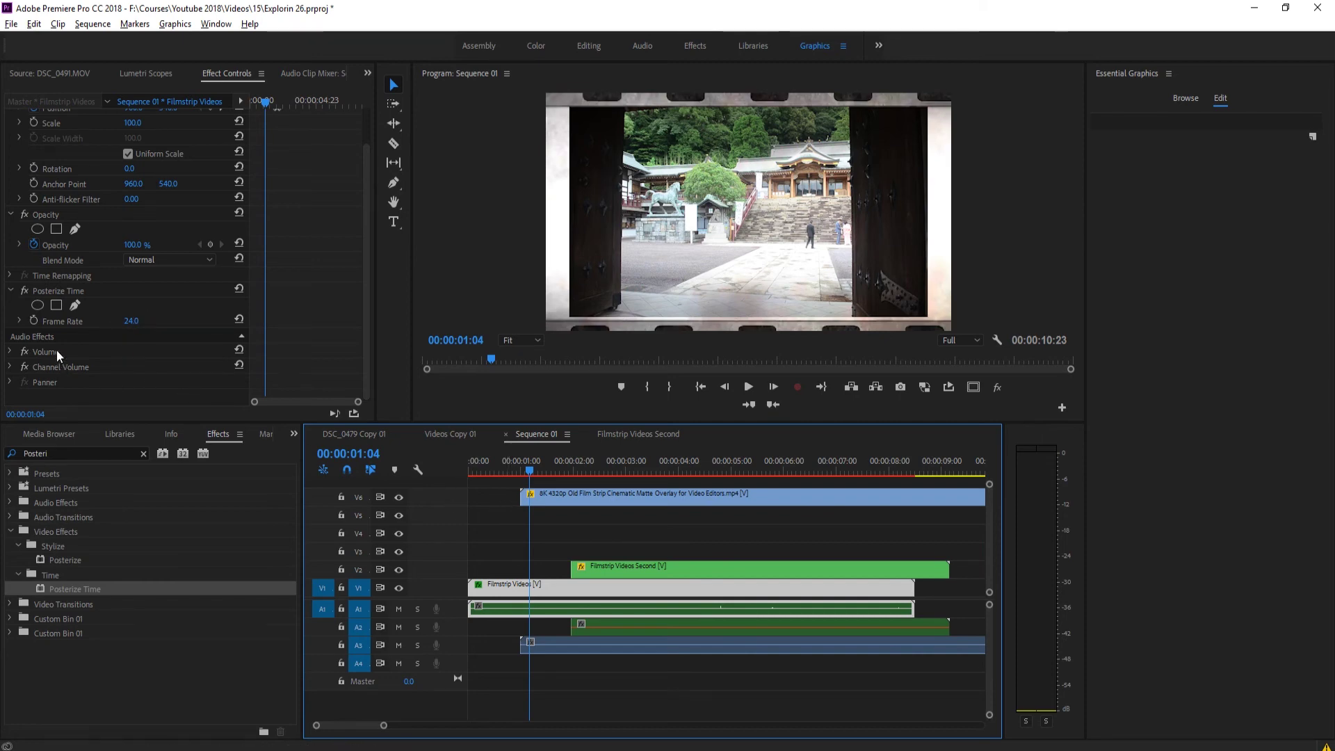
Keyframe the Posterize Time Frame Rate of Filmstrip Videos at 24 at 00:00:01:01, deleting the initial keyframe placed at 00:00:01:04.
click(34, 320)
click(774, 387)
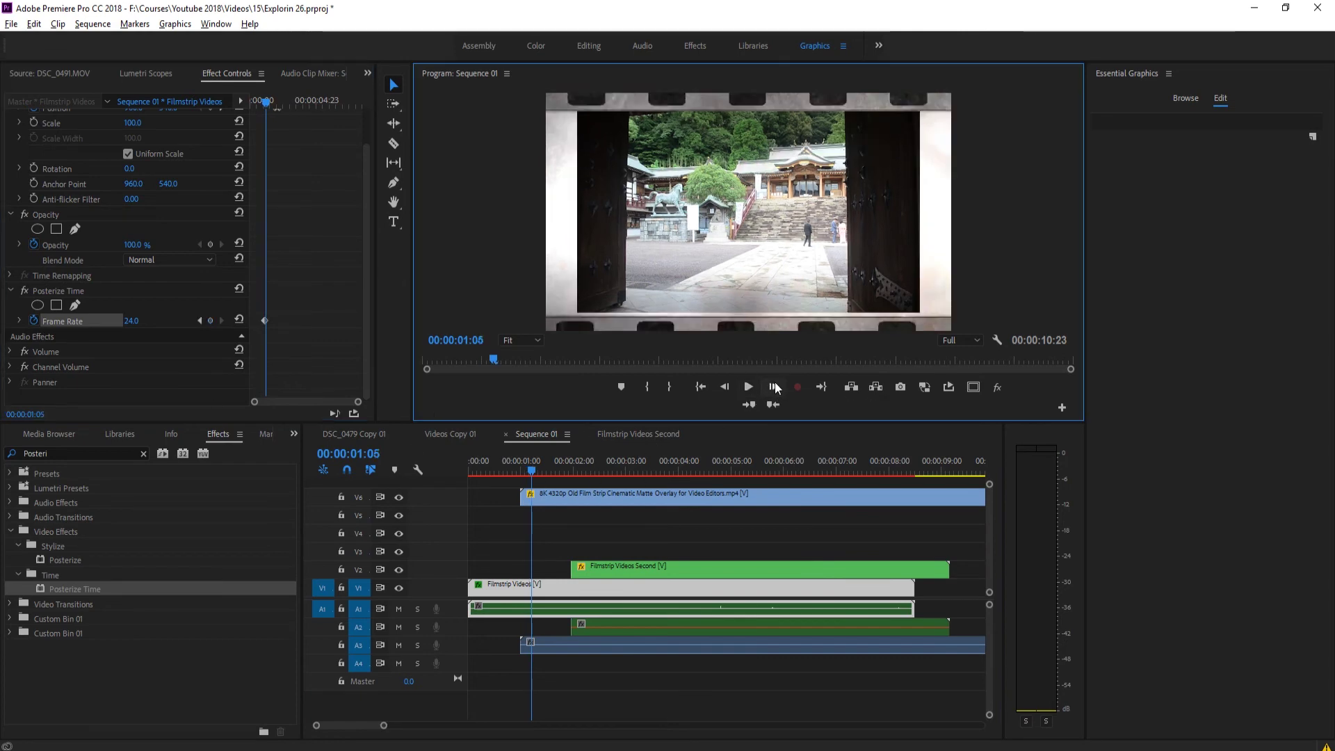
click(776, 387)
click(732, 386)
click(732, 386)
click(731, 387)
click(731, 387)
click(730, 387)
click(730, 387)
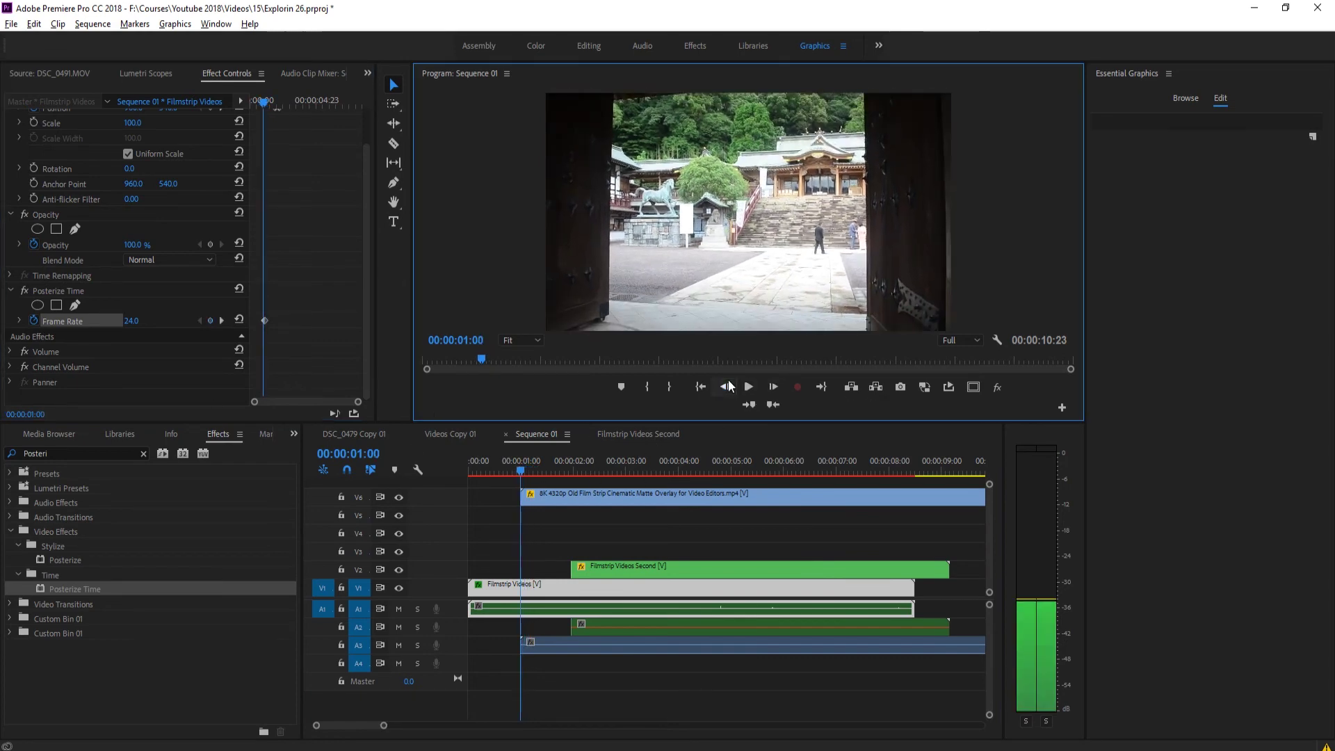
click(775, 387)
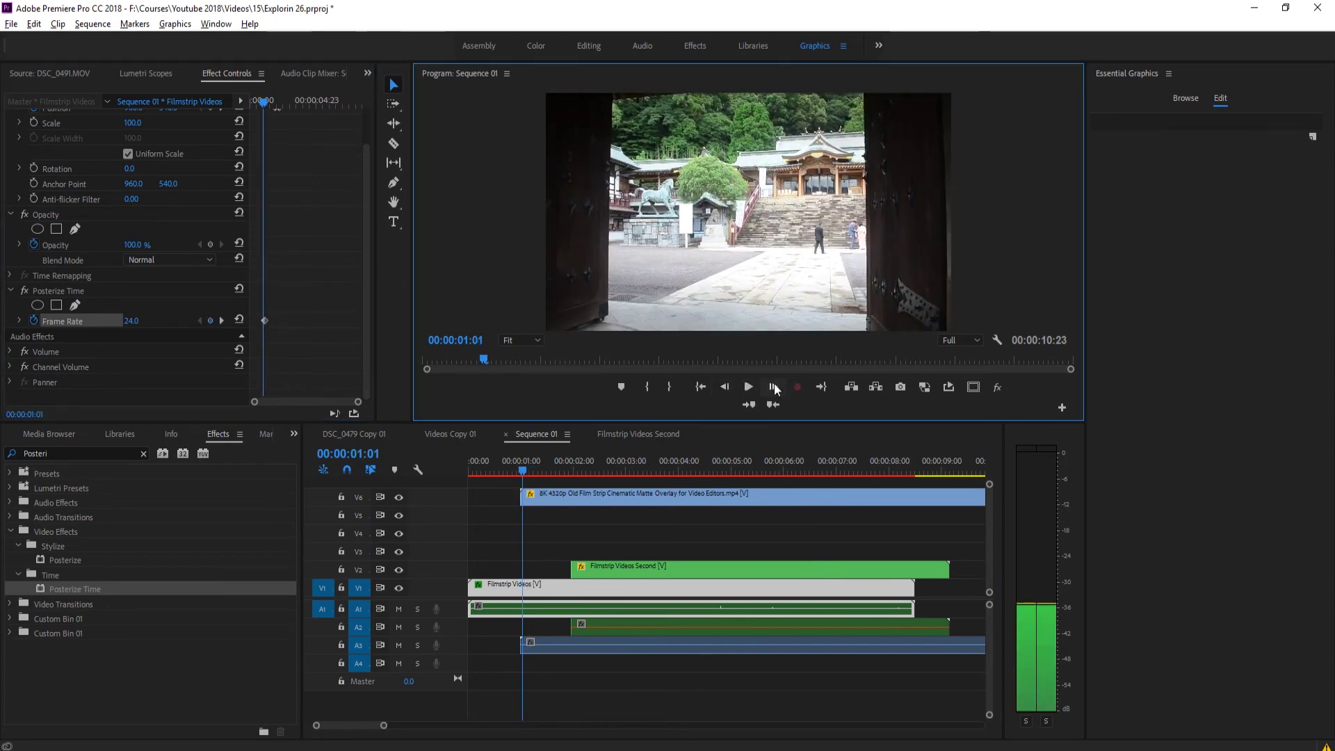
click(215, 320)
click(223, 319)
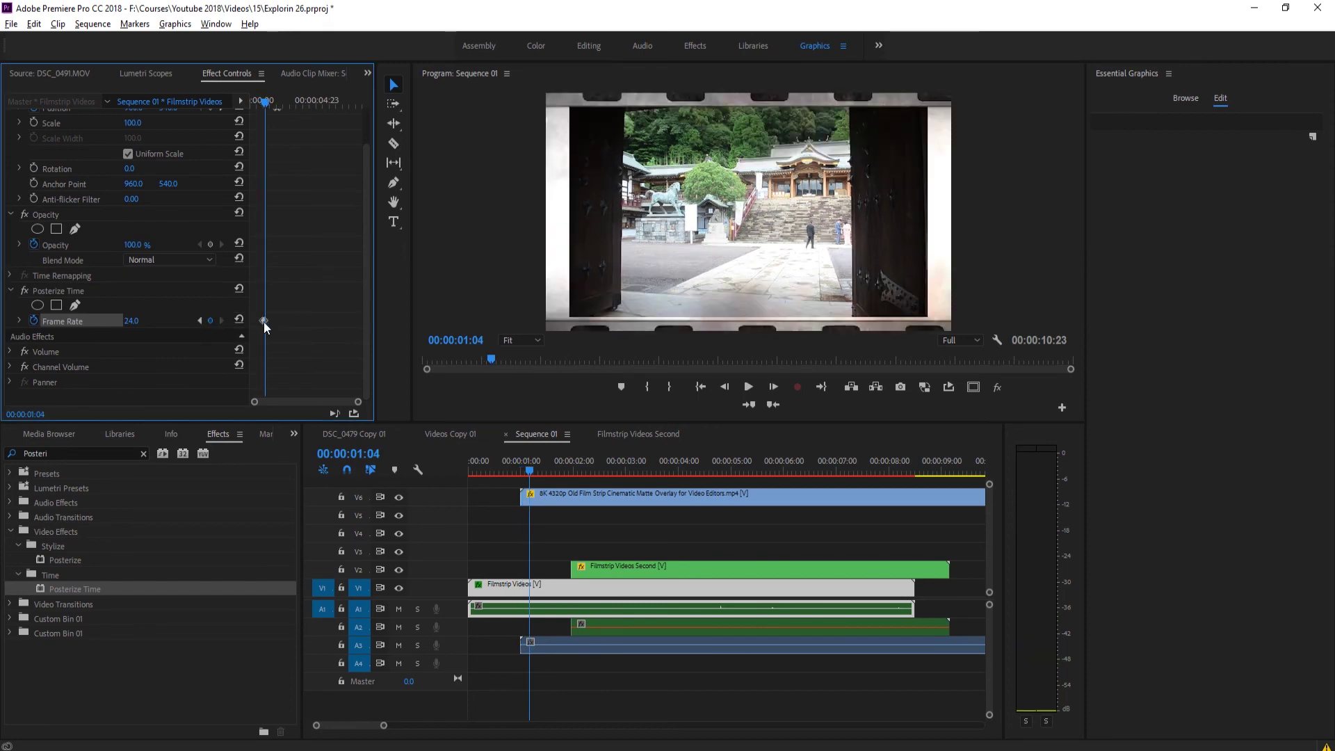
click(264, 321)
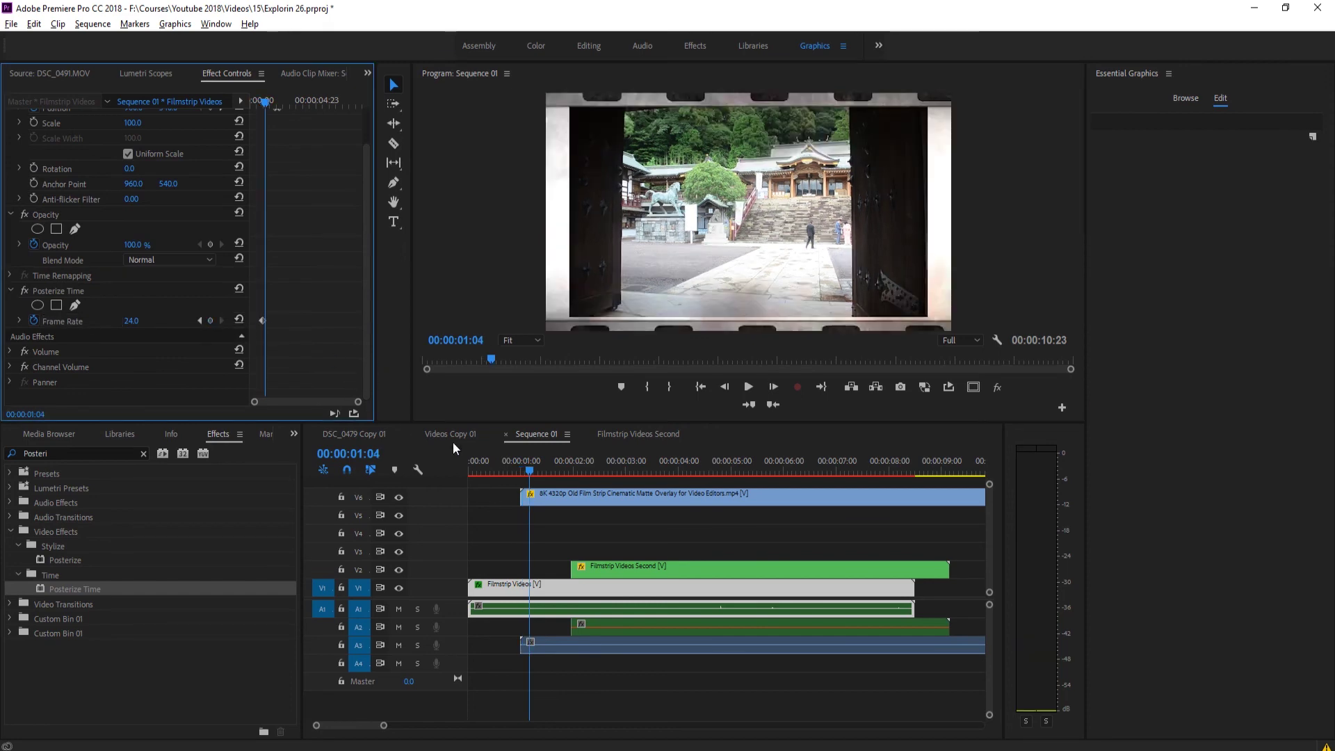
Keyframe the Posterize Time Frame Rate of the Filmstrip Videos clip at 10 at 00:00:01:08.
drag(519, 470, 522, 474)
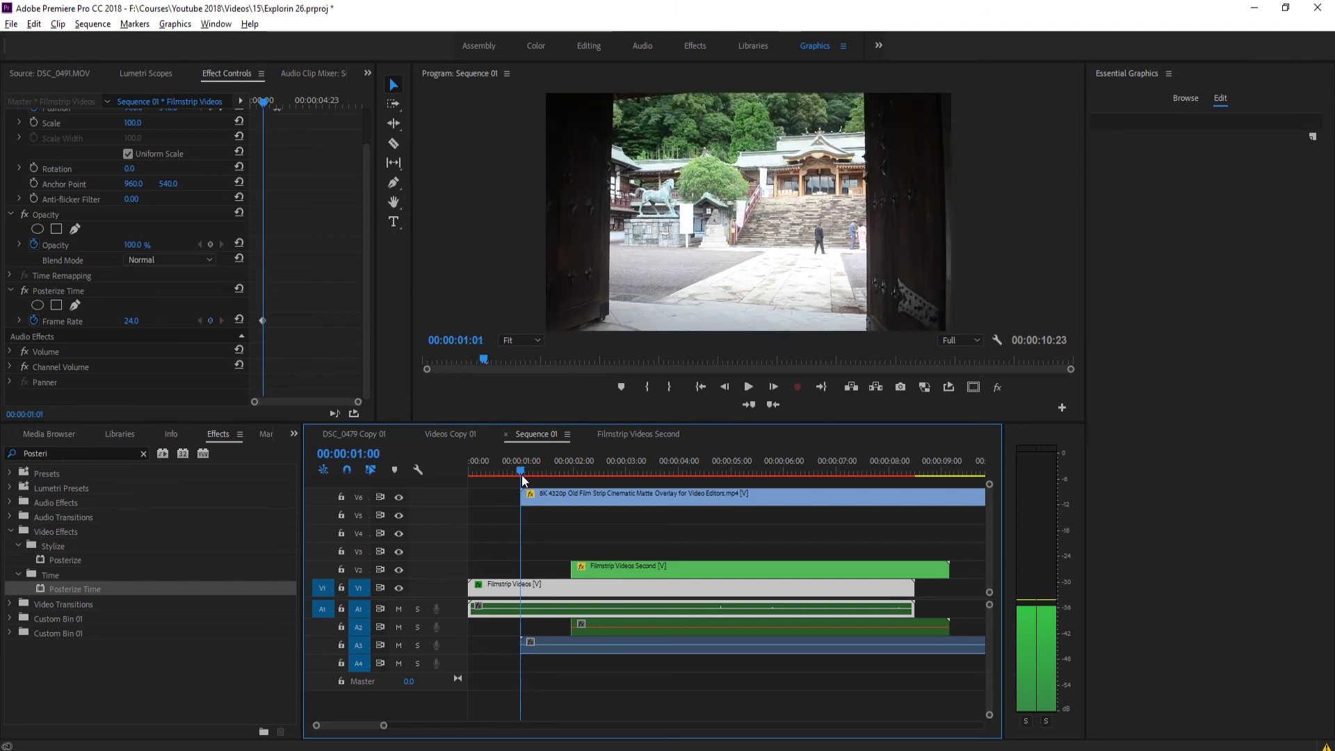
click(773, 387)
click(773, 386)
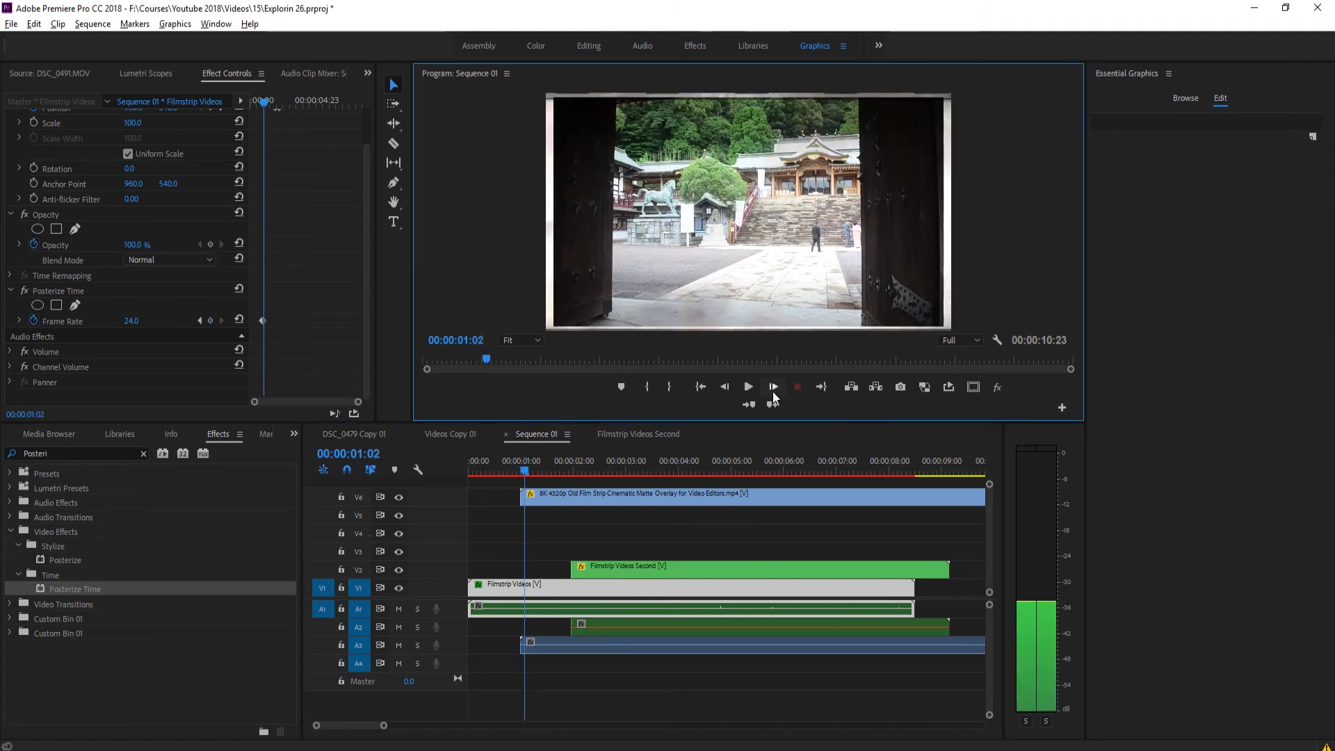
click(773, 387)
click(774, 387)
click(774, 387)
click(774, 391)
click(773, 391)
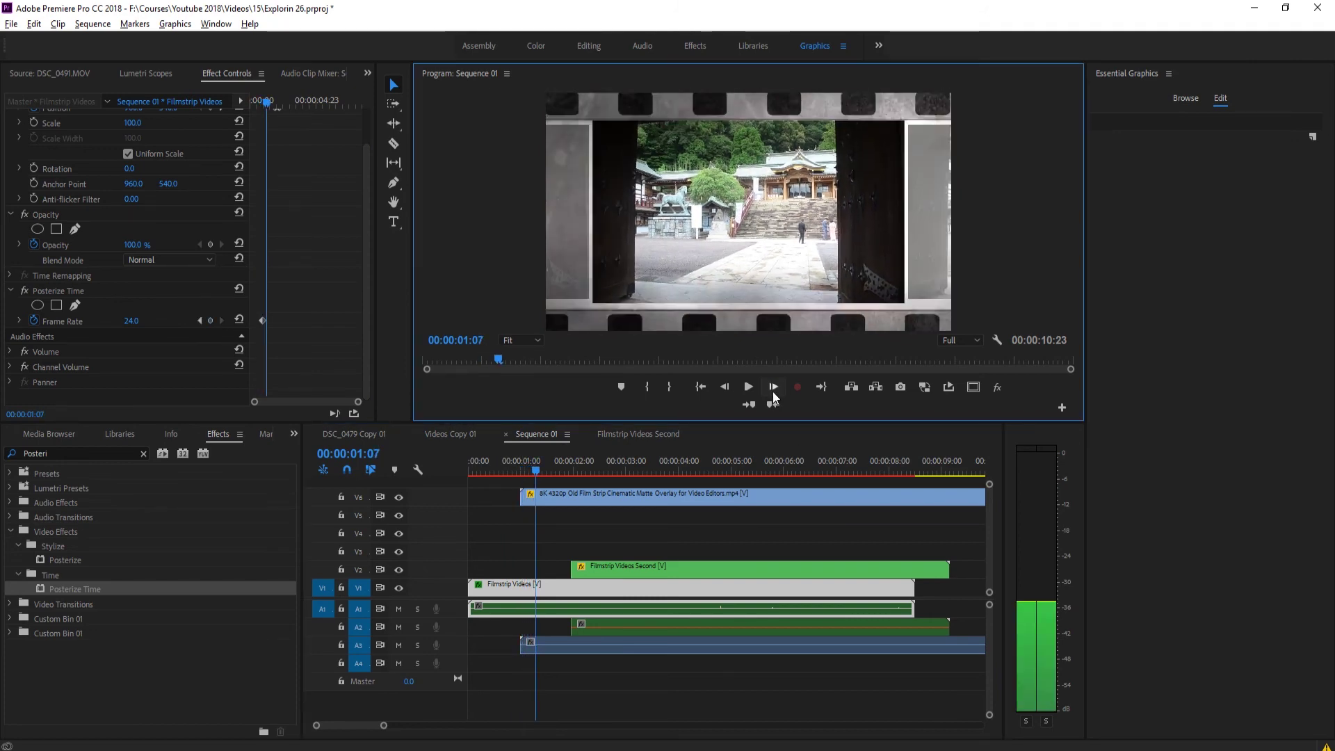
click(773, 392)
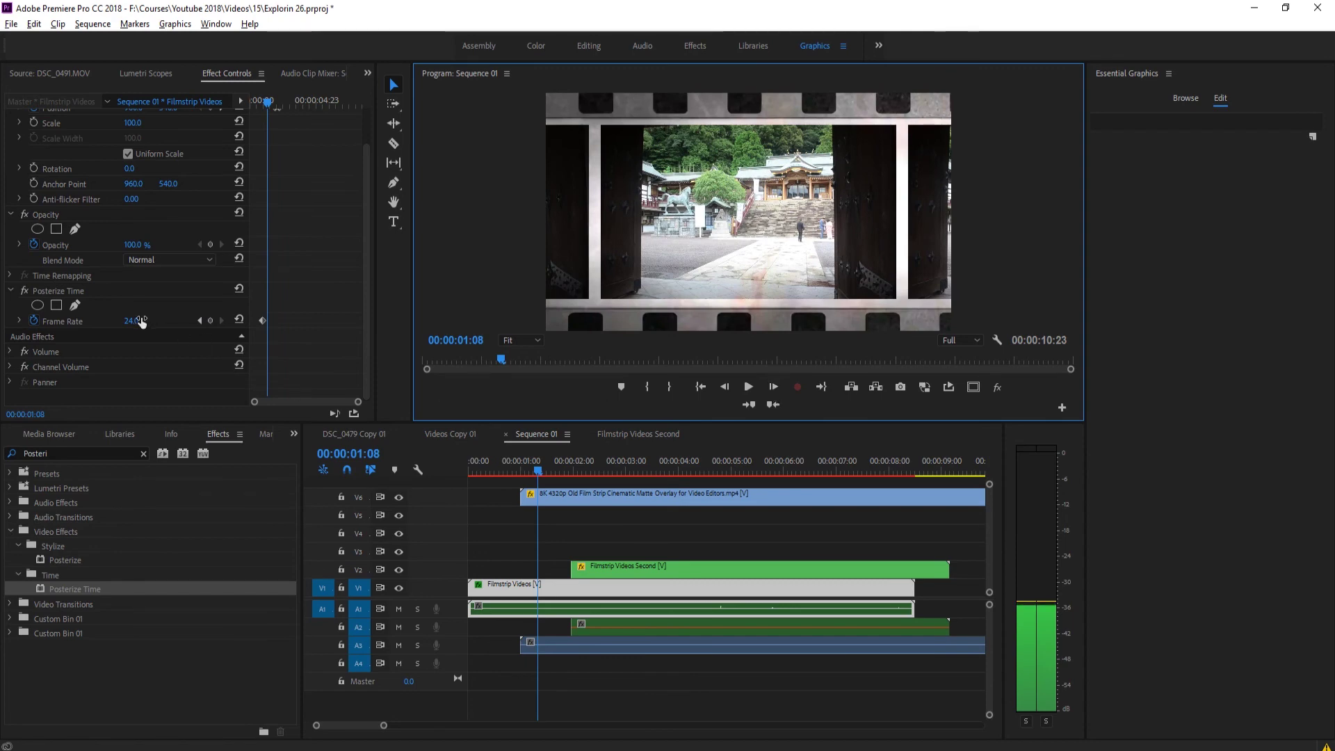
drag(141, 322, 134, 322)
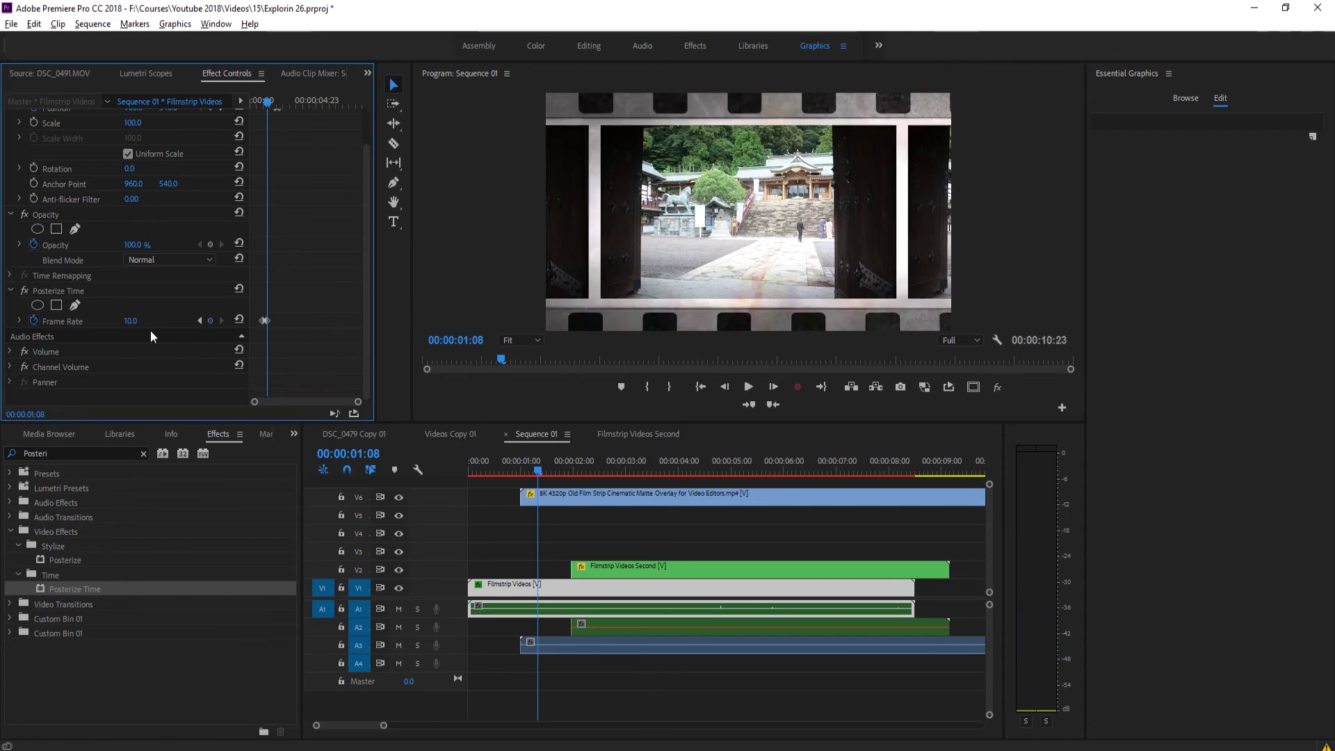
Play back the start of the transition up to about 00:00:02:05 several times to examine the posterized motion of Filmstrip Videos.
mouse_move(506, 468)
mouse_down()
mouse_move(496, 472)
mouse_move(551, 502)
mouse_move(533, 461)
mouse_move(486, 456)
mouse_up()
key(space)
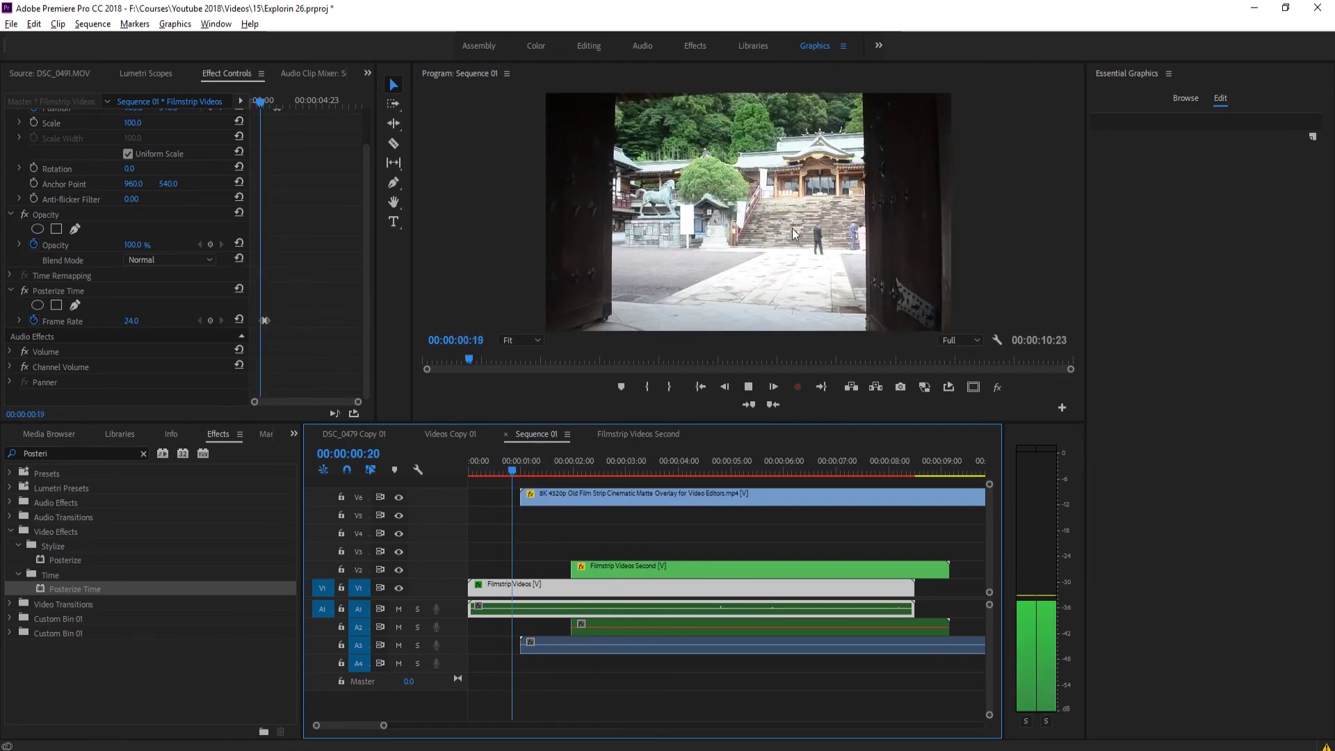
mouse_move(577, 470)
mouse_down()
mouse_move(541, 466)
mouse_move(558, 466)
mouse_up()
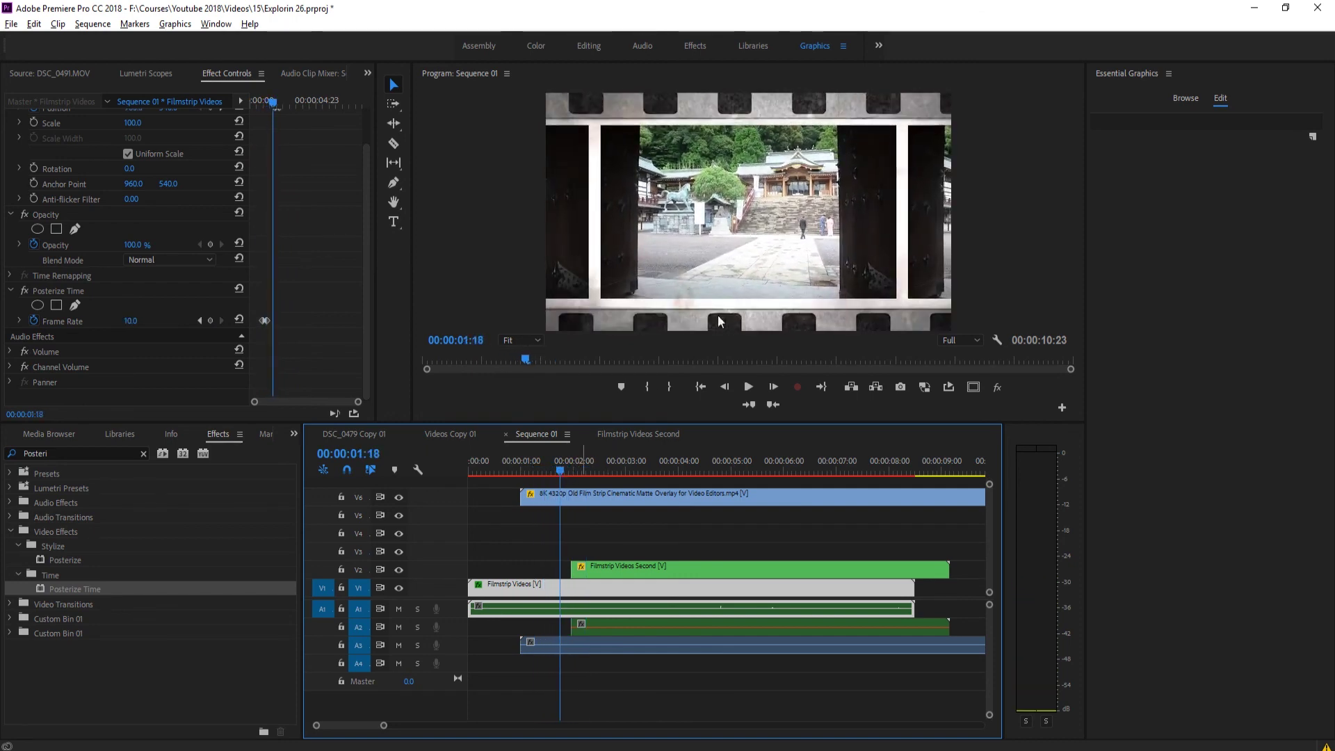
click(523, 464)
key(space)
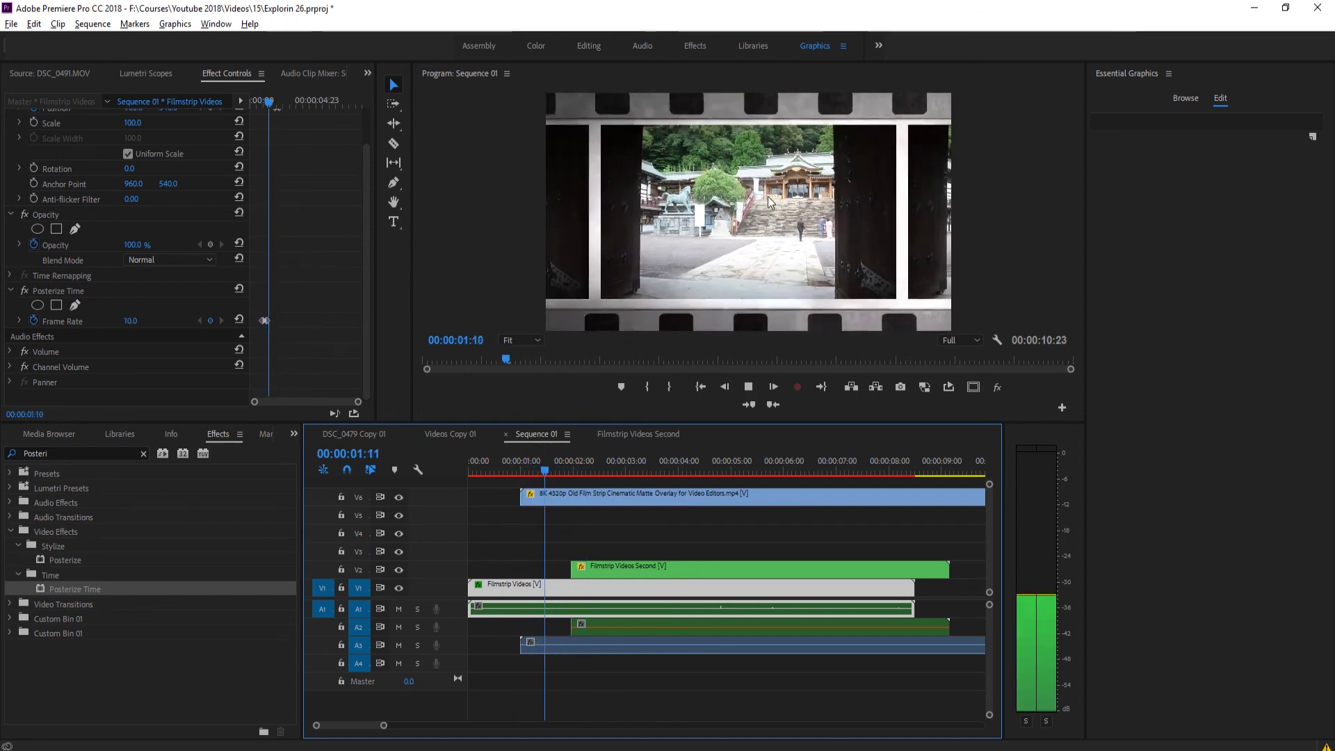
click(539, 470)
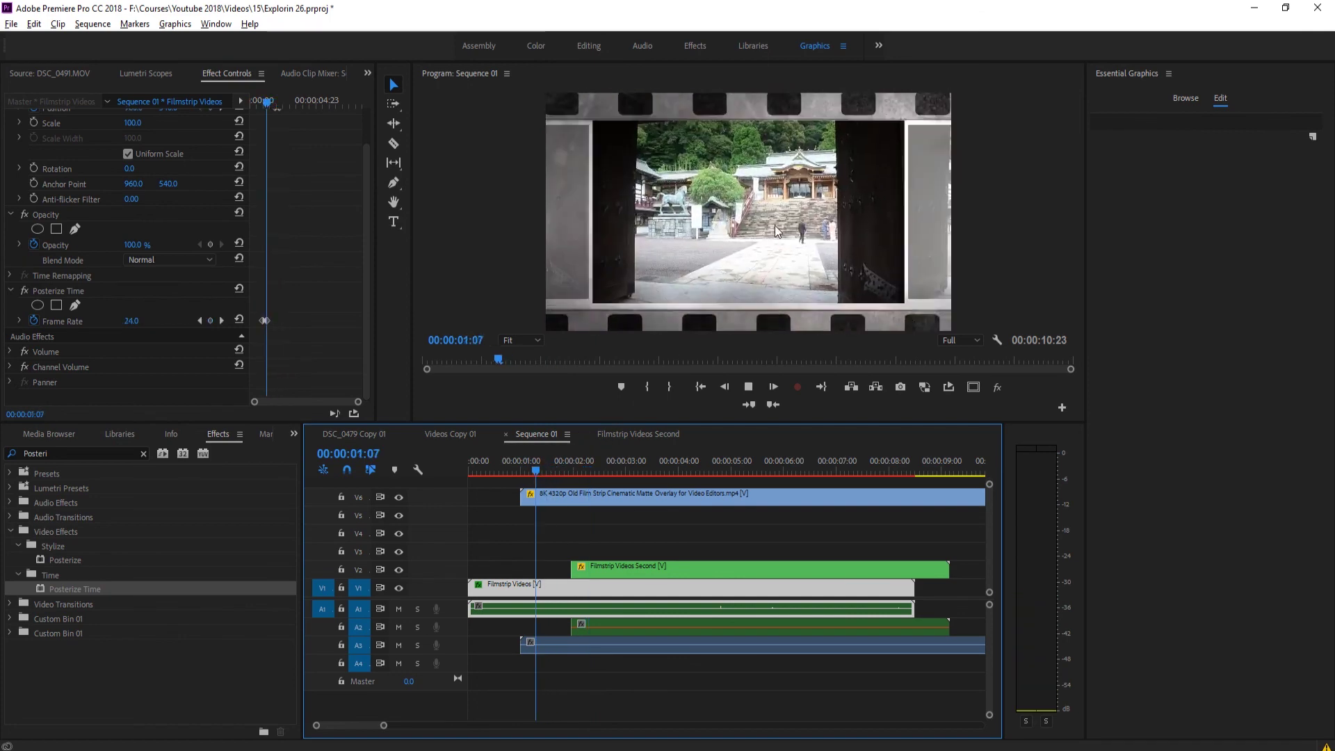
key(space)
key(space)
click(574, 465)
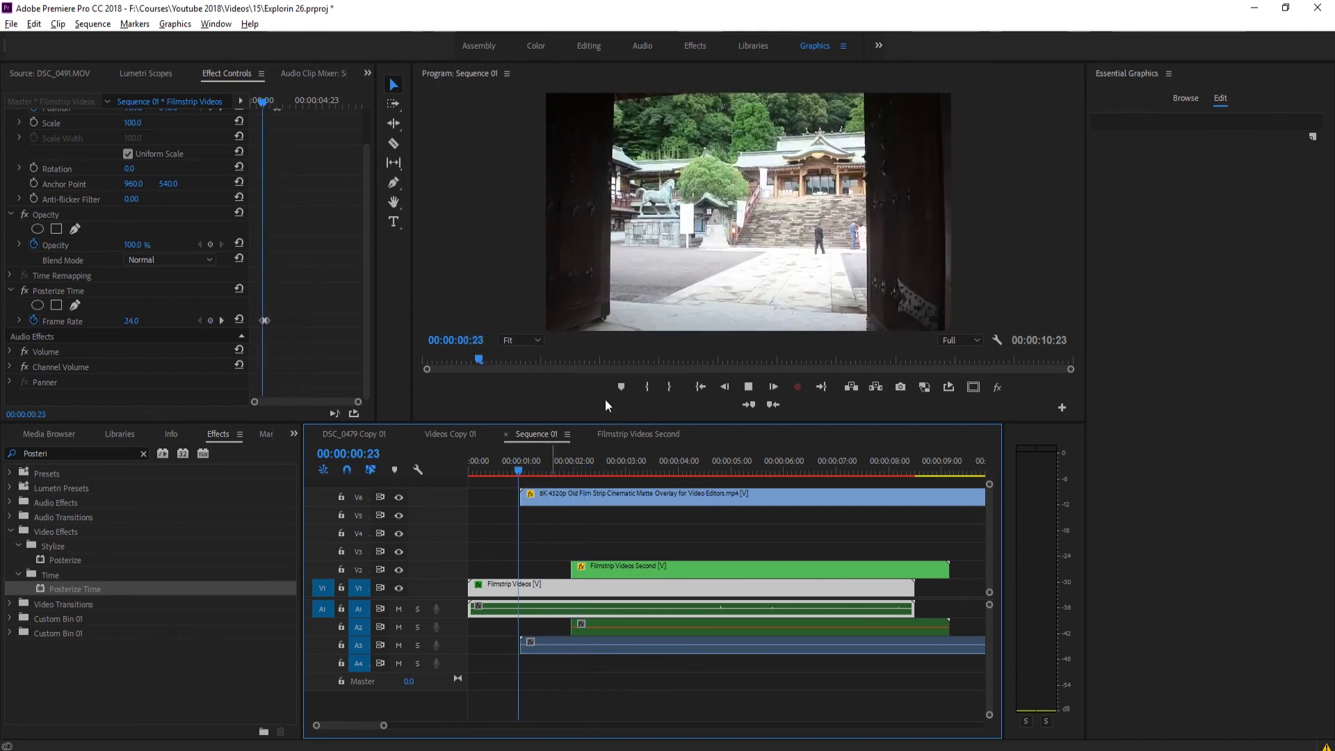
key(space)
key(space)
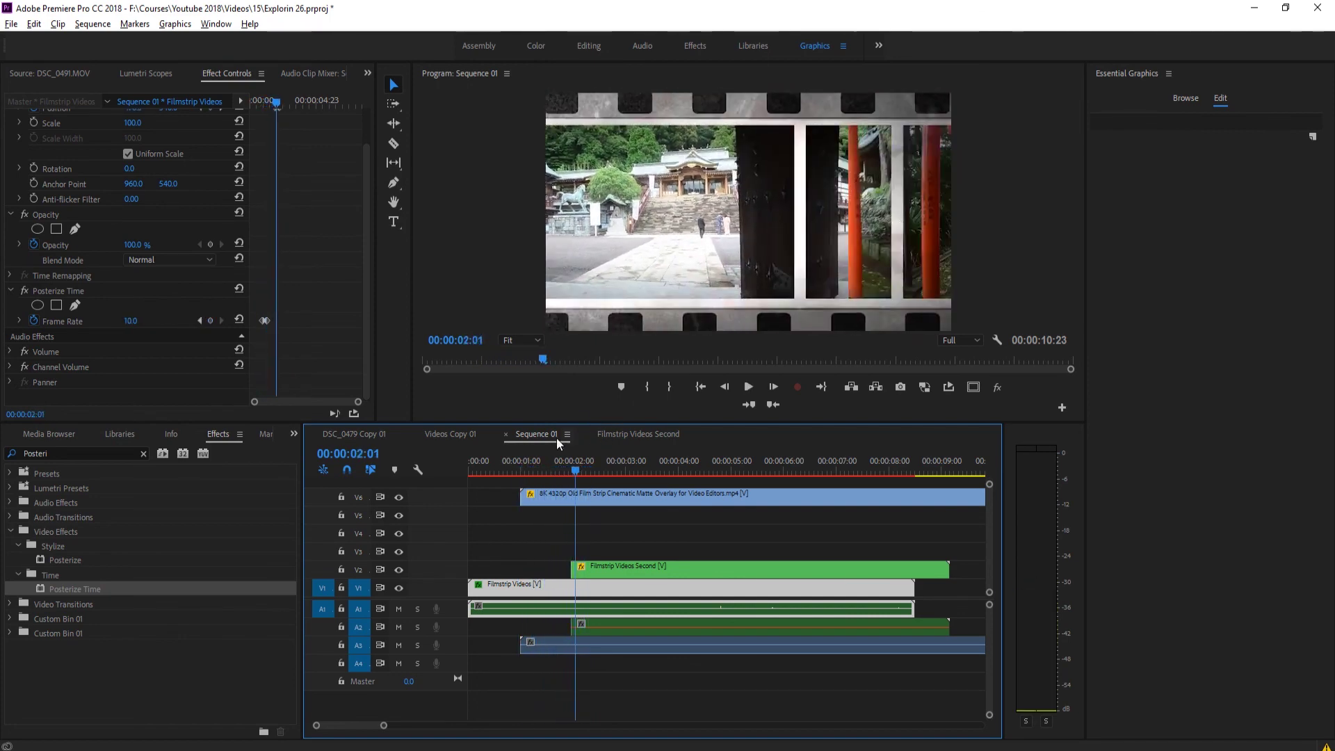
click(539, 468)
key(space)
key(space)
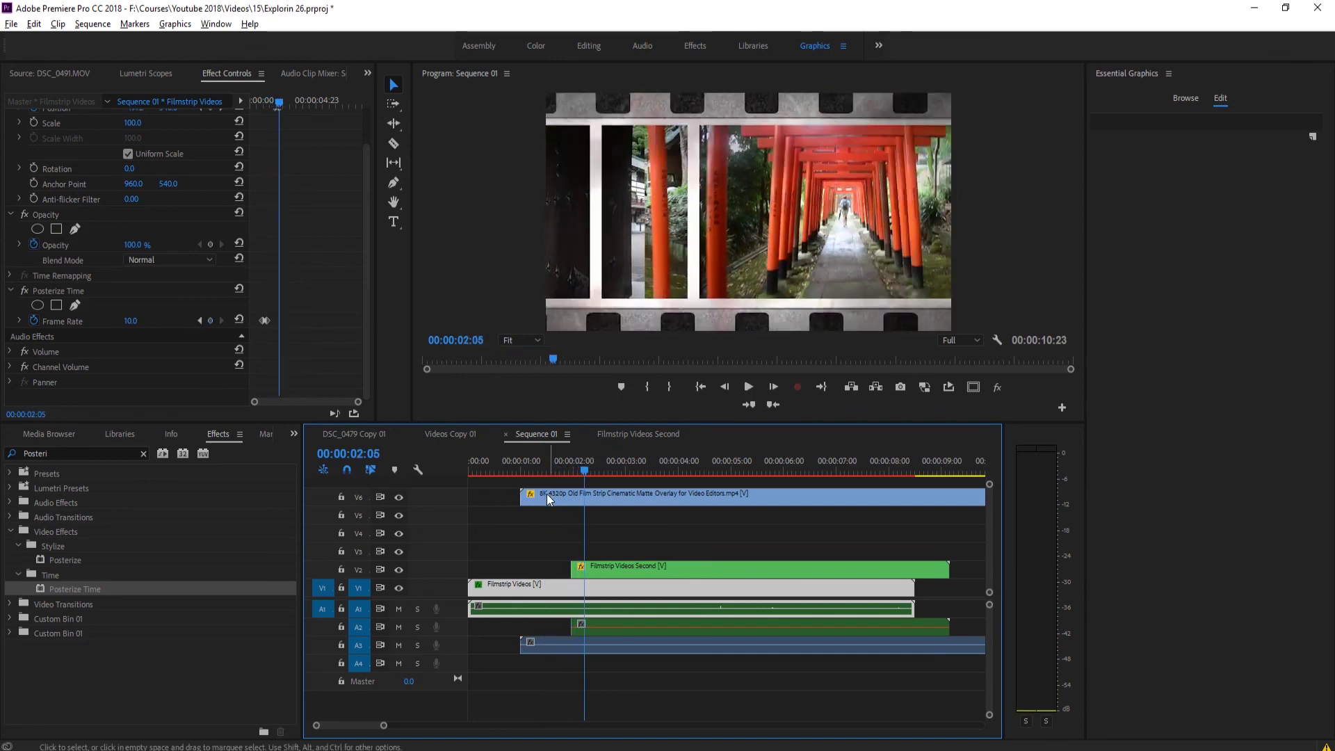
Apply Posterize Time to the Filmstrip Videos Second clip on V2 and keyframe its Frame Rate at 10 at 00:00:01:23.
click(569, 474)
key(Right)
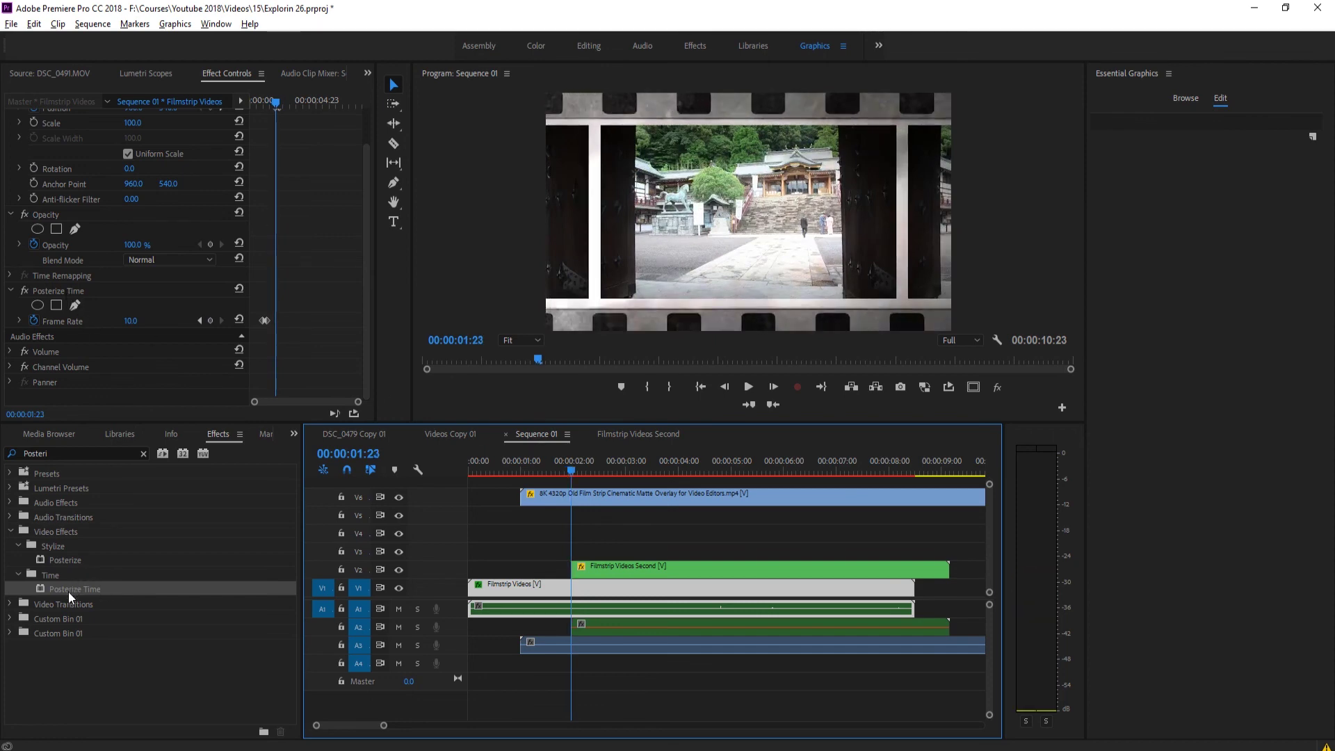
drag(68, 589, 598, 572)
click(132, 361)
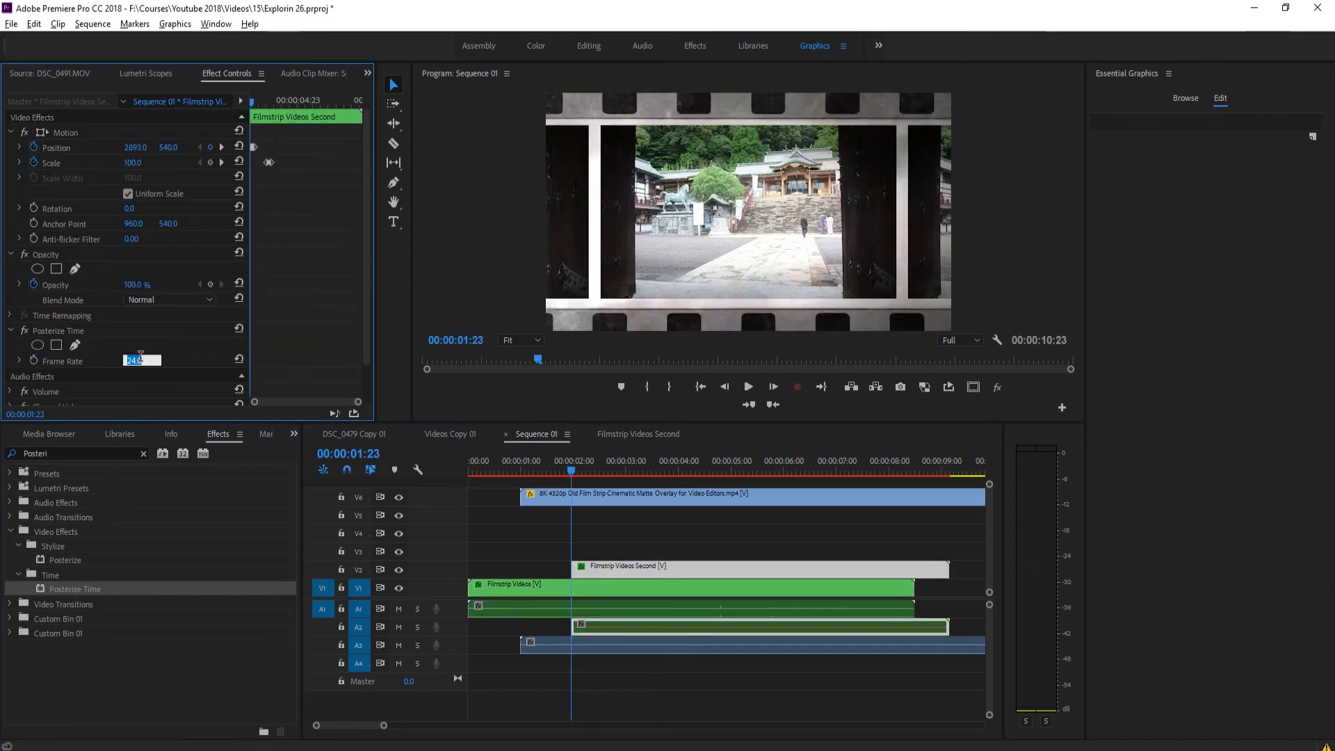
click(34, 361)
click(130, 361)
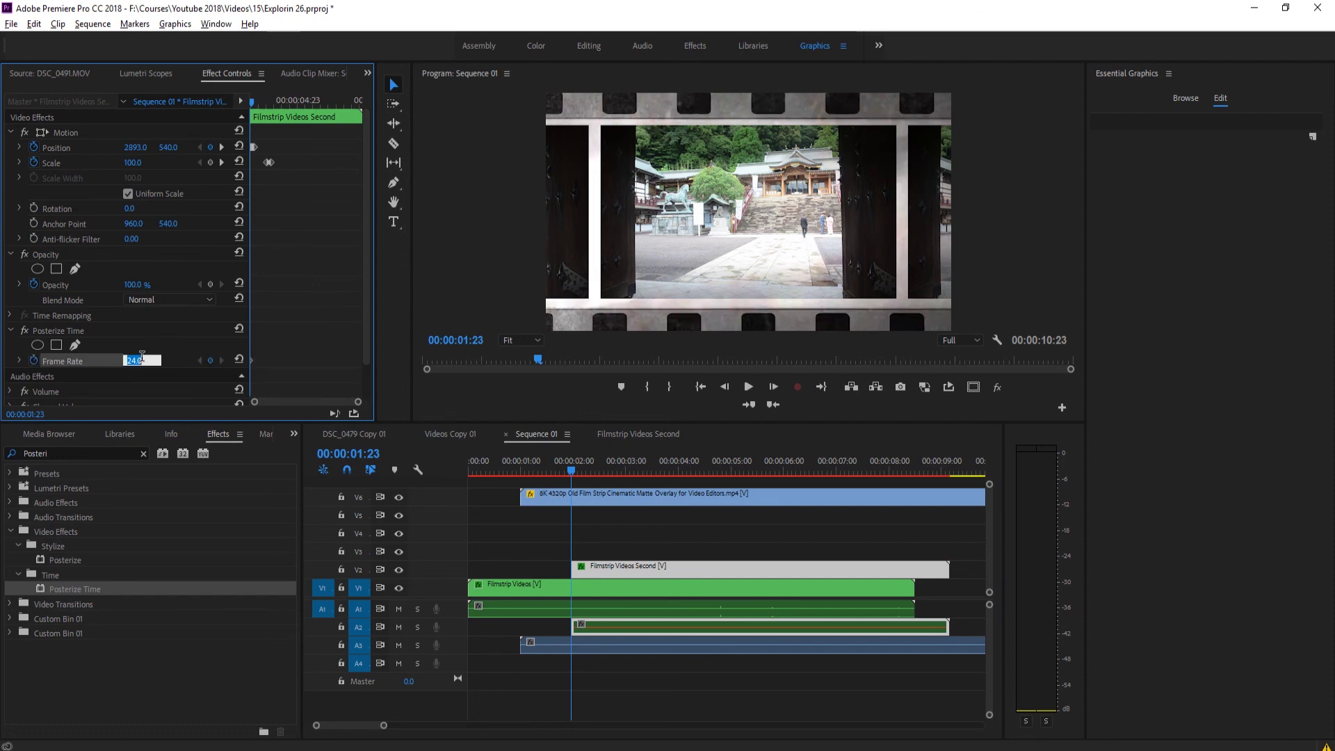
text(10)
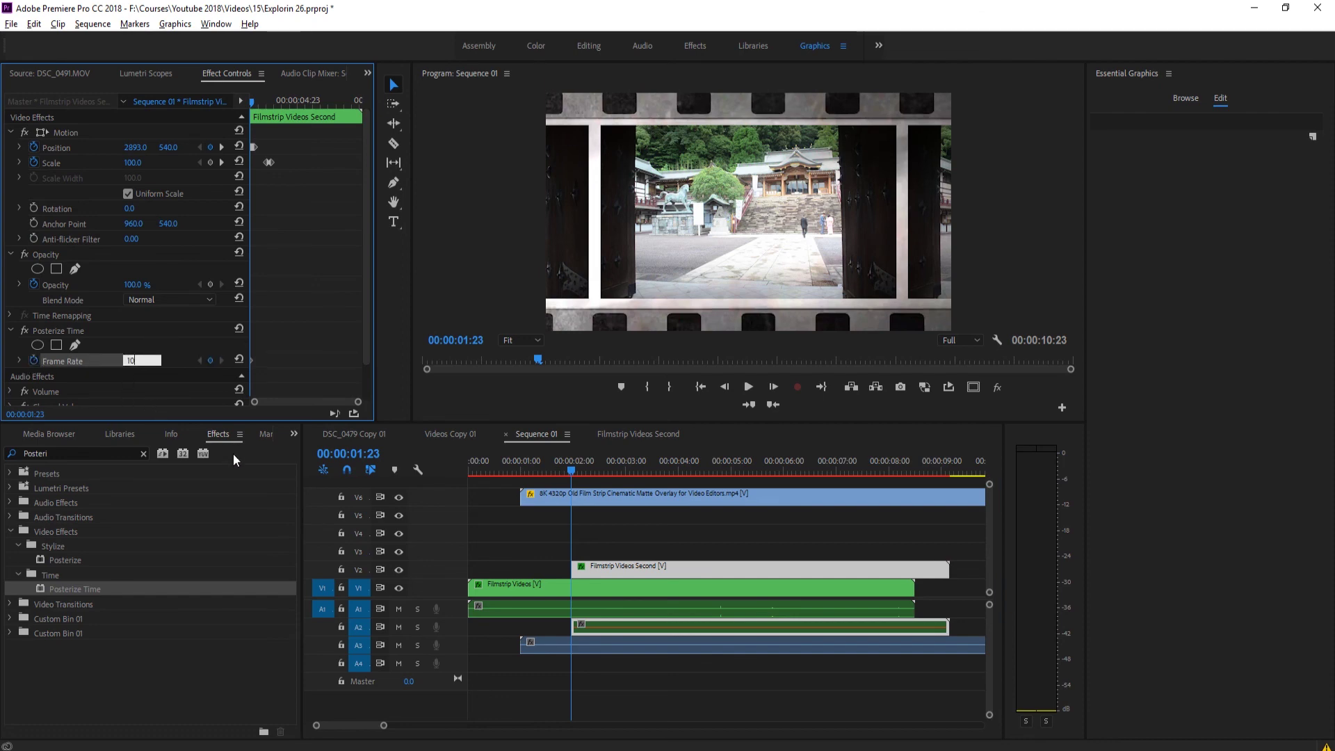
click(607, 545)
Play the transition through to 00:00:03:03 and add a Frame Rate keyframe to Filmstrip Videos Second there, keeping the value at 10.
click(559, 473)
key(space)
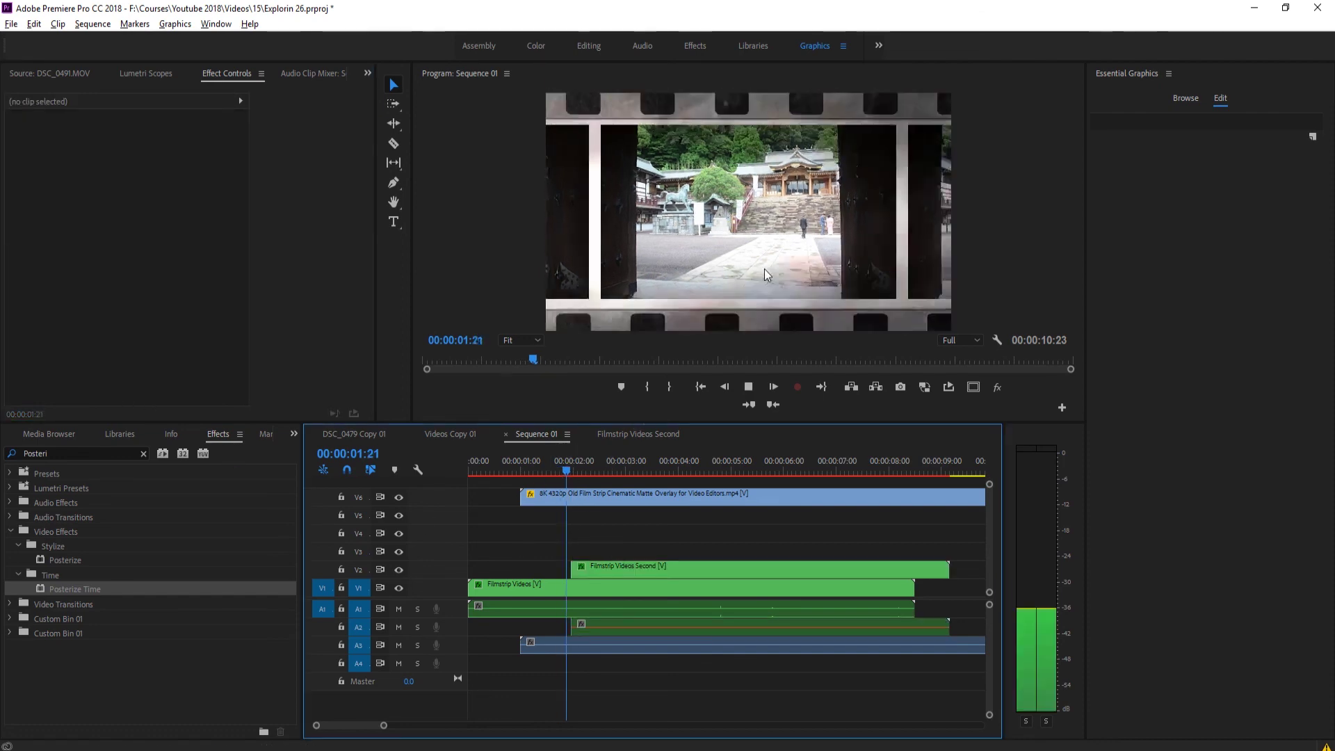
key(space)
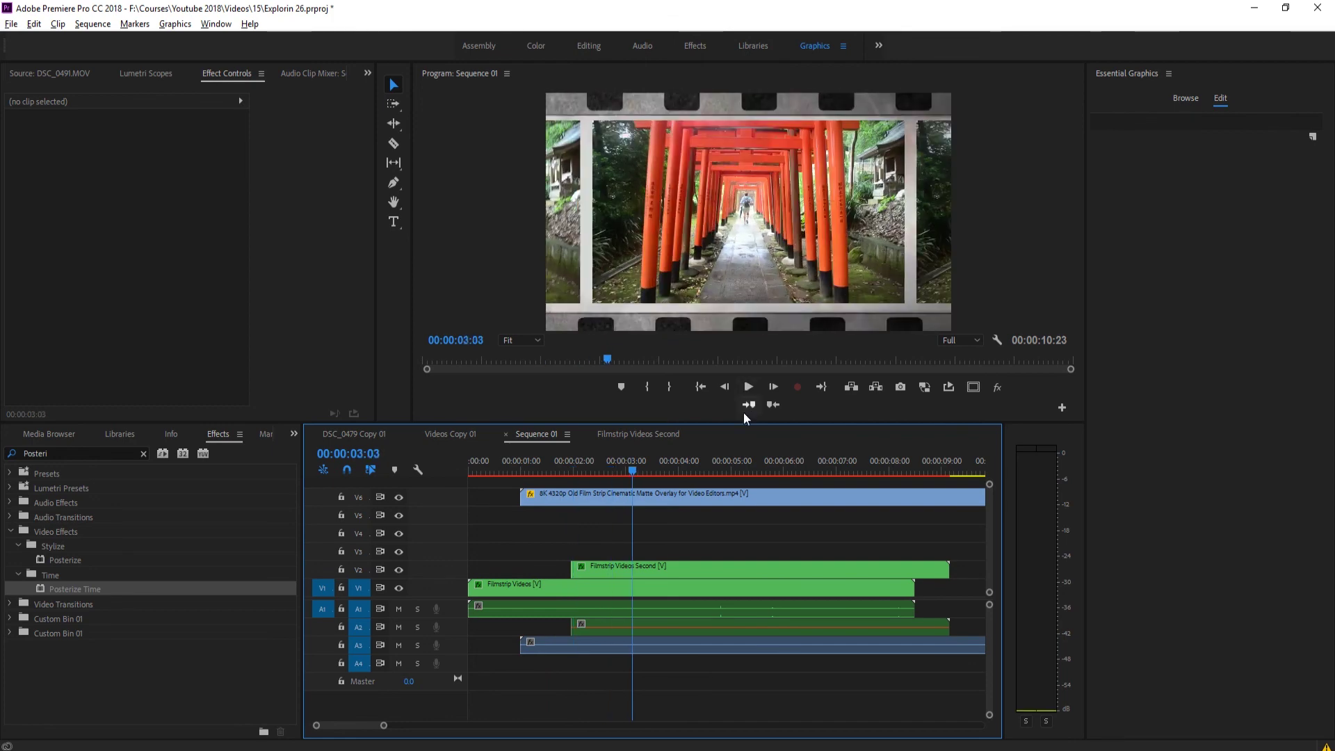
click(652, 566)
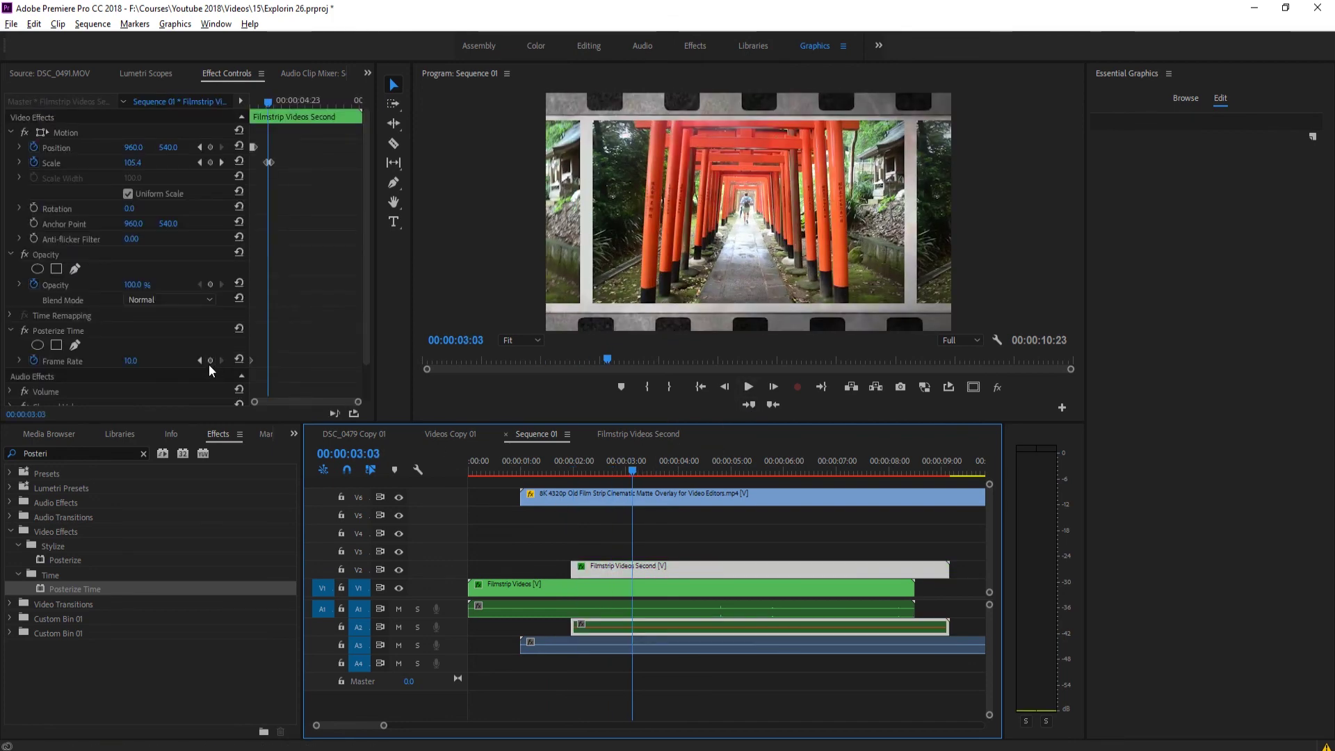
click(210, 360)
Keyframe the Posterize Time Frame Rate of Filmstrip Videos Second at 24 at 00:00:03:09, then deselect the clip.
click(773, 387)
click(774, 386)
click(773, 387)
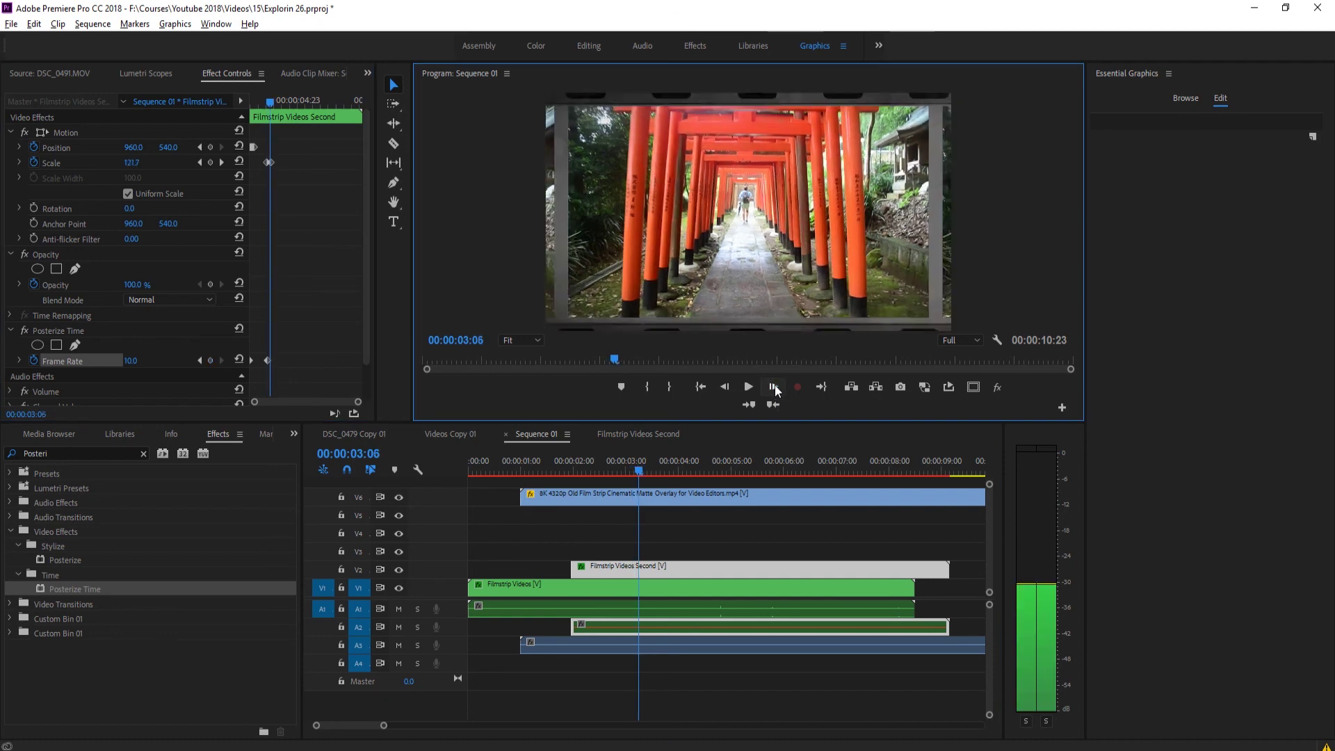
click(773, 387)
click(774, 387)
click(771, 387)
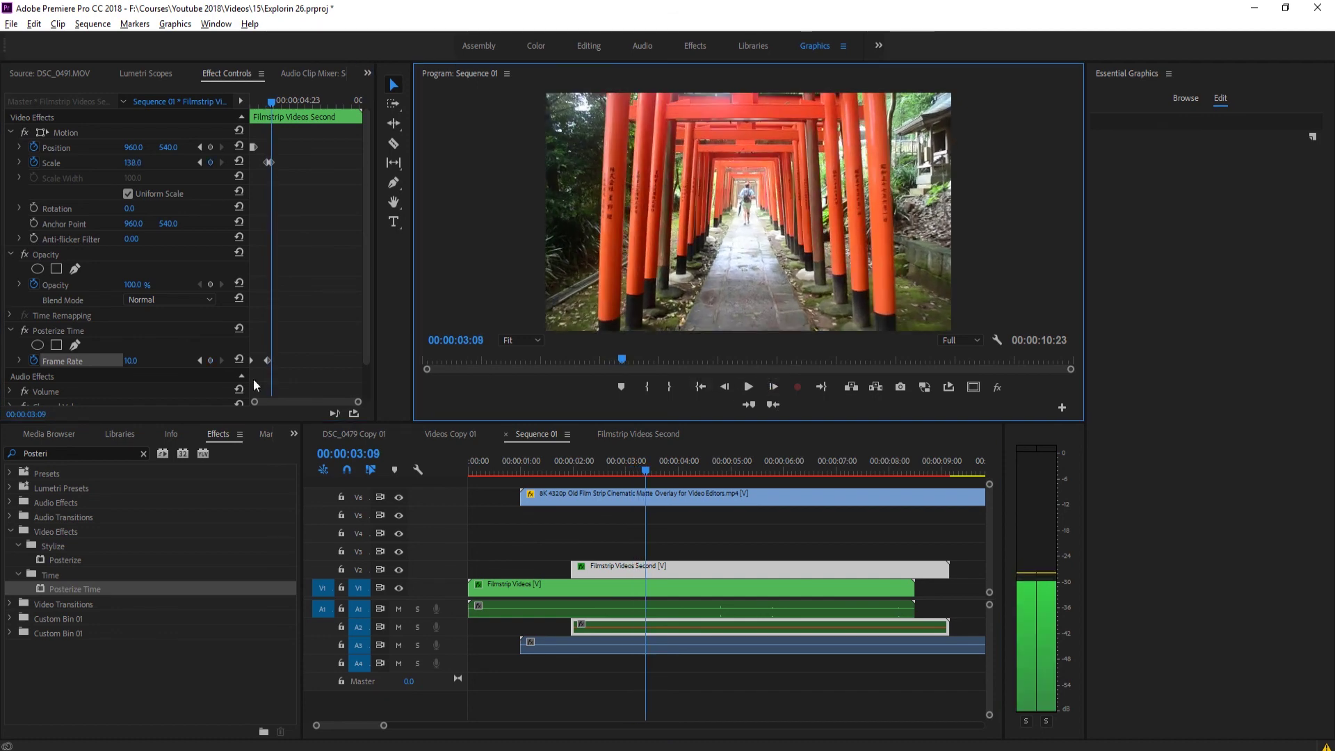
drag(136, 361, 135, 362)
click(134, 362)
text(2)
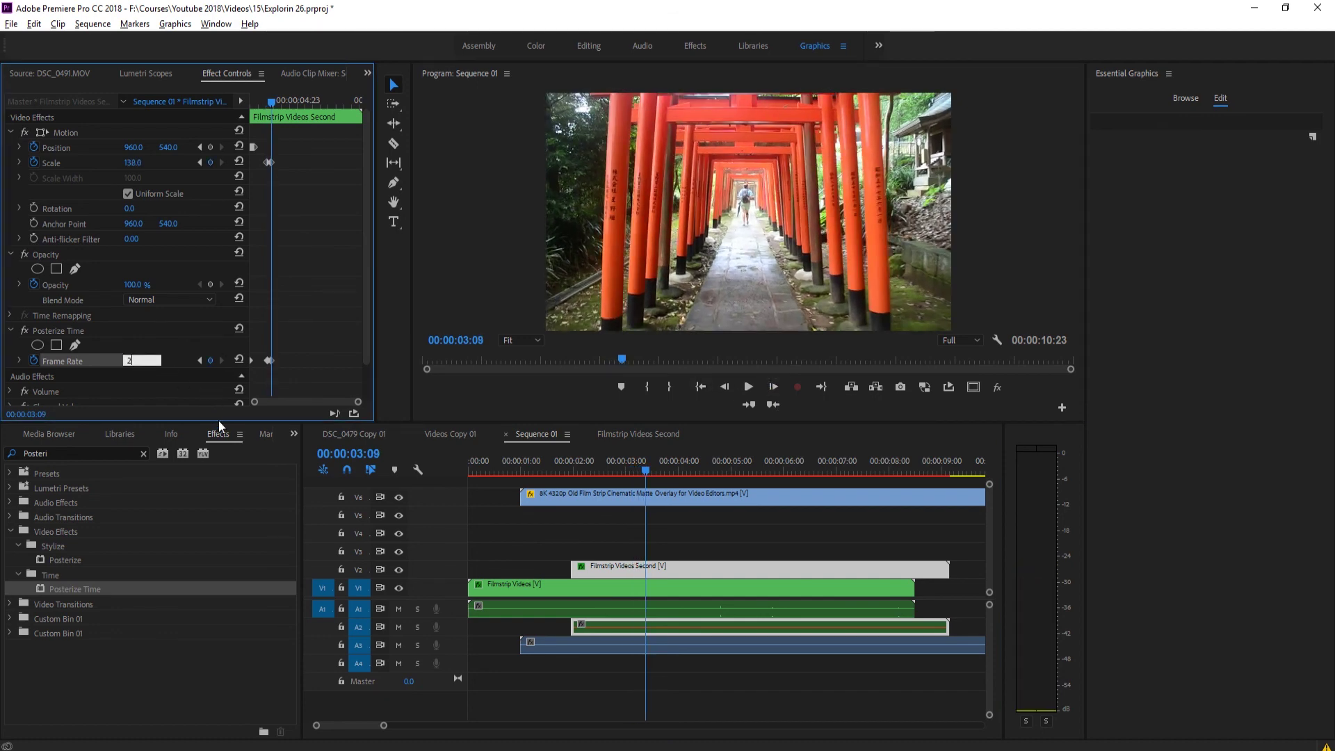
text(4)
click(730, 548)
Play back the whole film strip transition in Sequence 01 to examine the posterized slide and zoom across both clips.
click(617, 469)
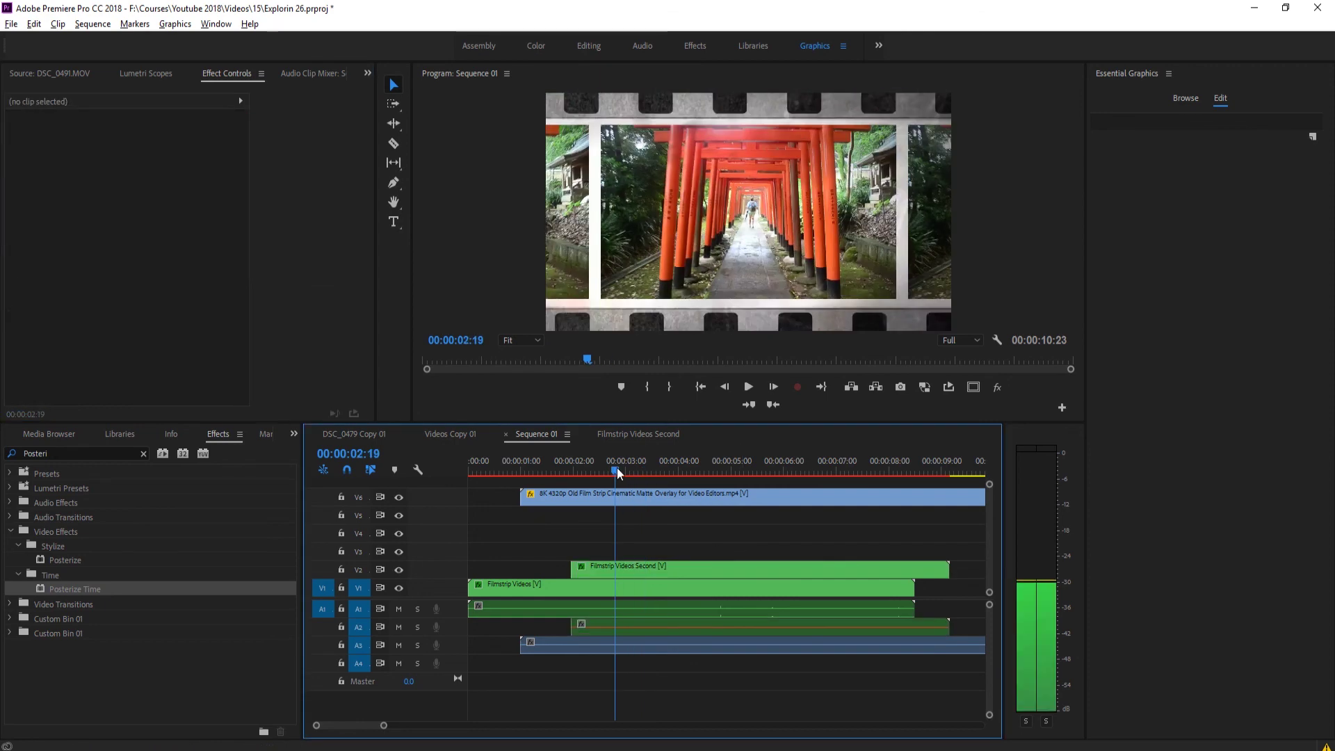
key(space)
drag(616, 450, 490, 451)
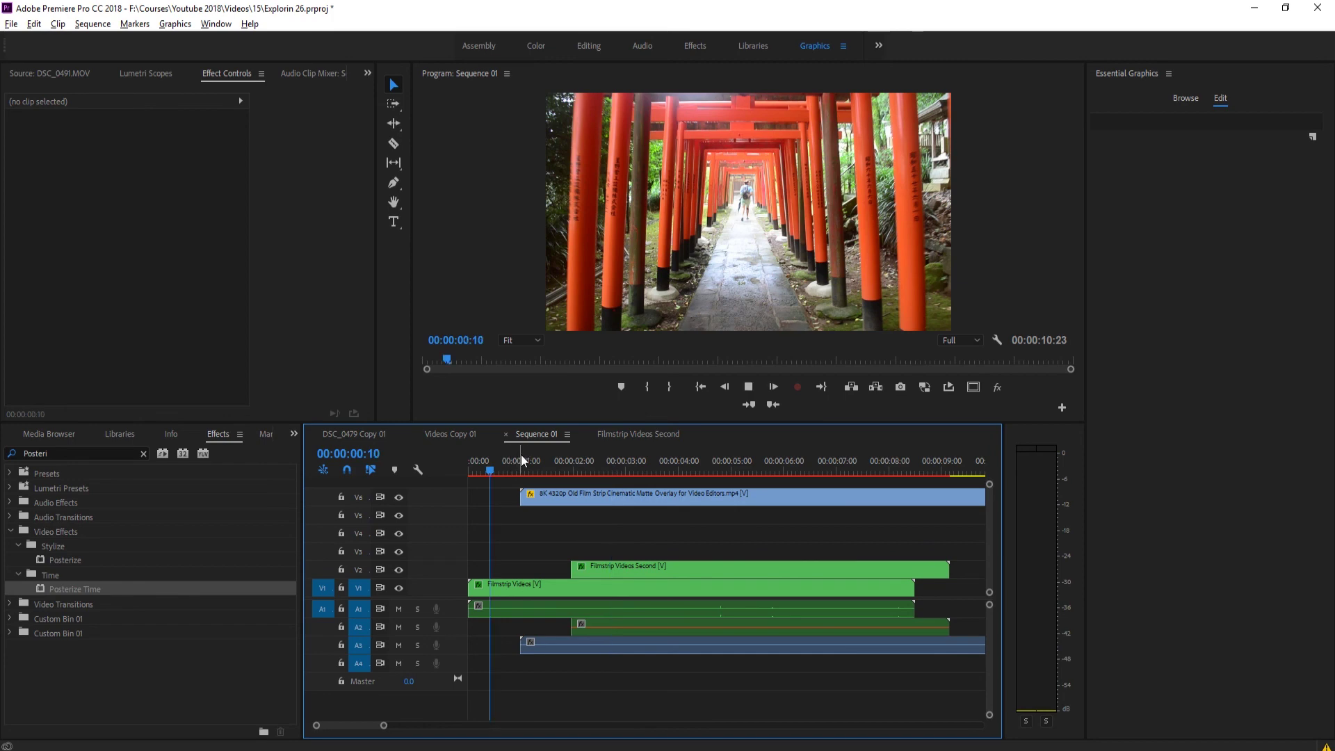
key(space)
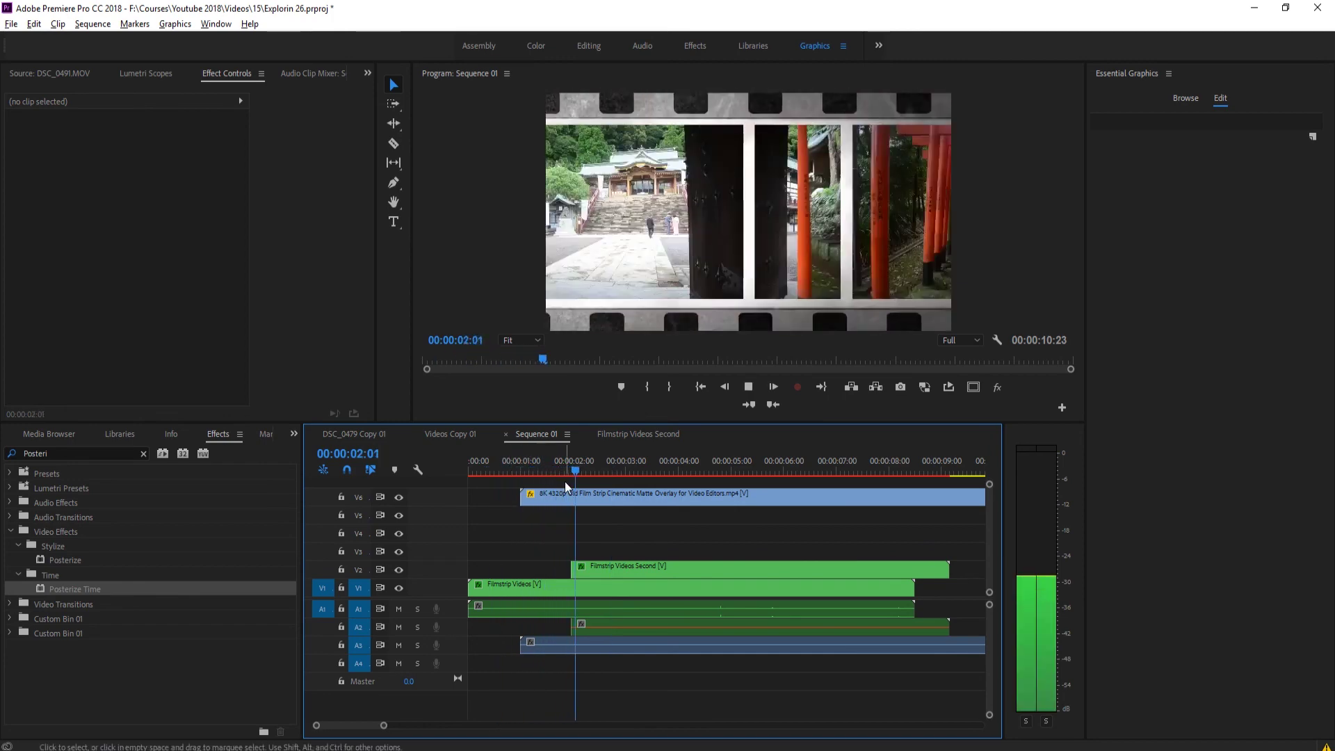
key(space)
click(548, 457)
key(space)
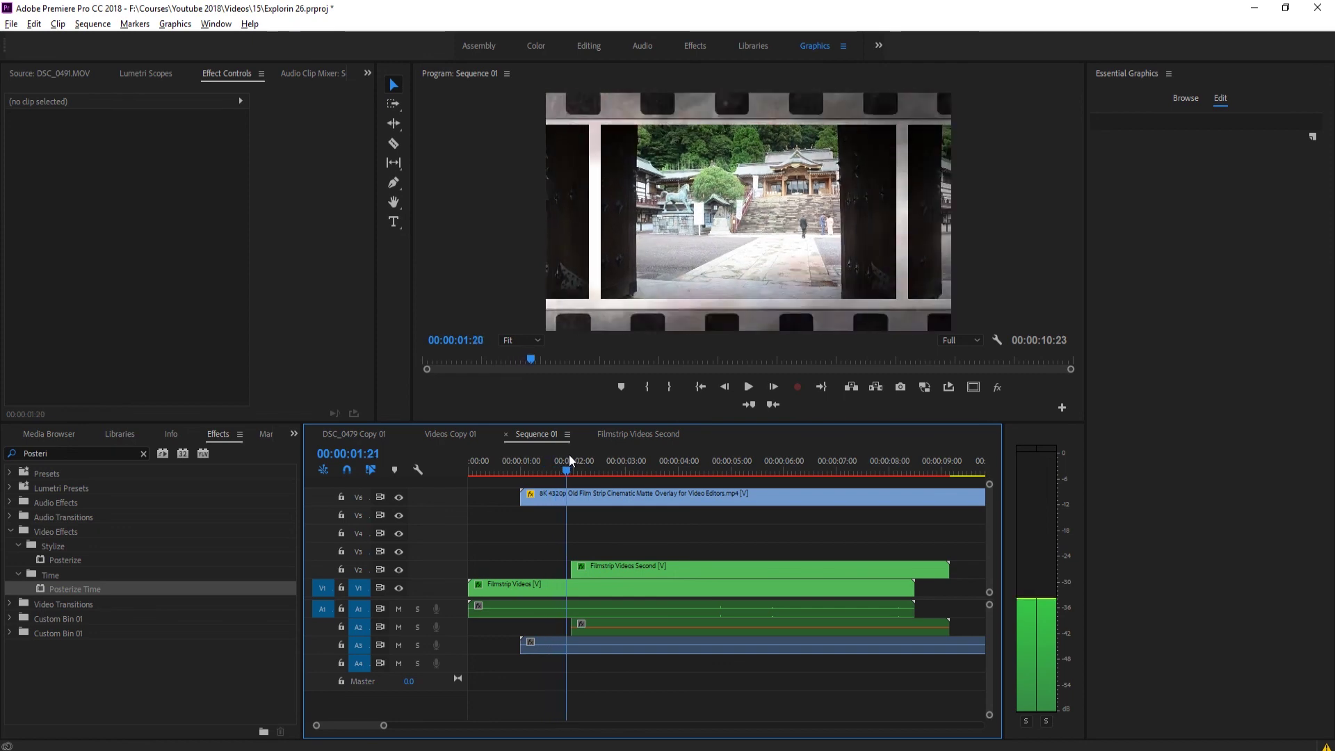
click(550, 473)
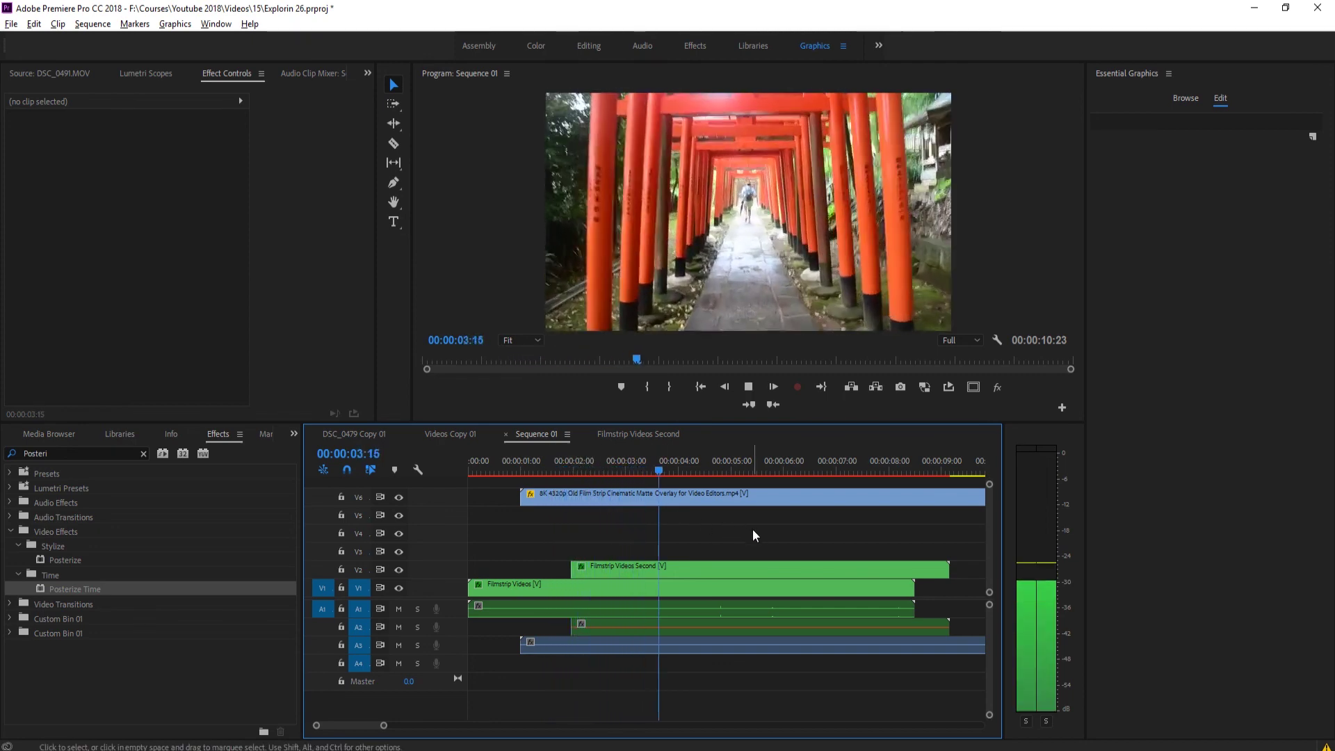
key(space)
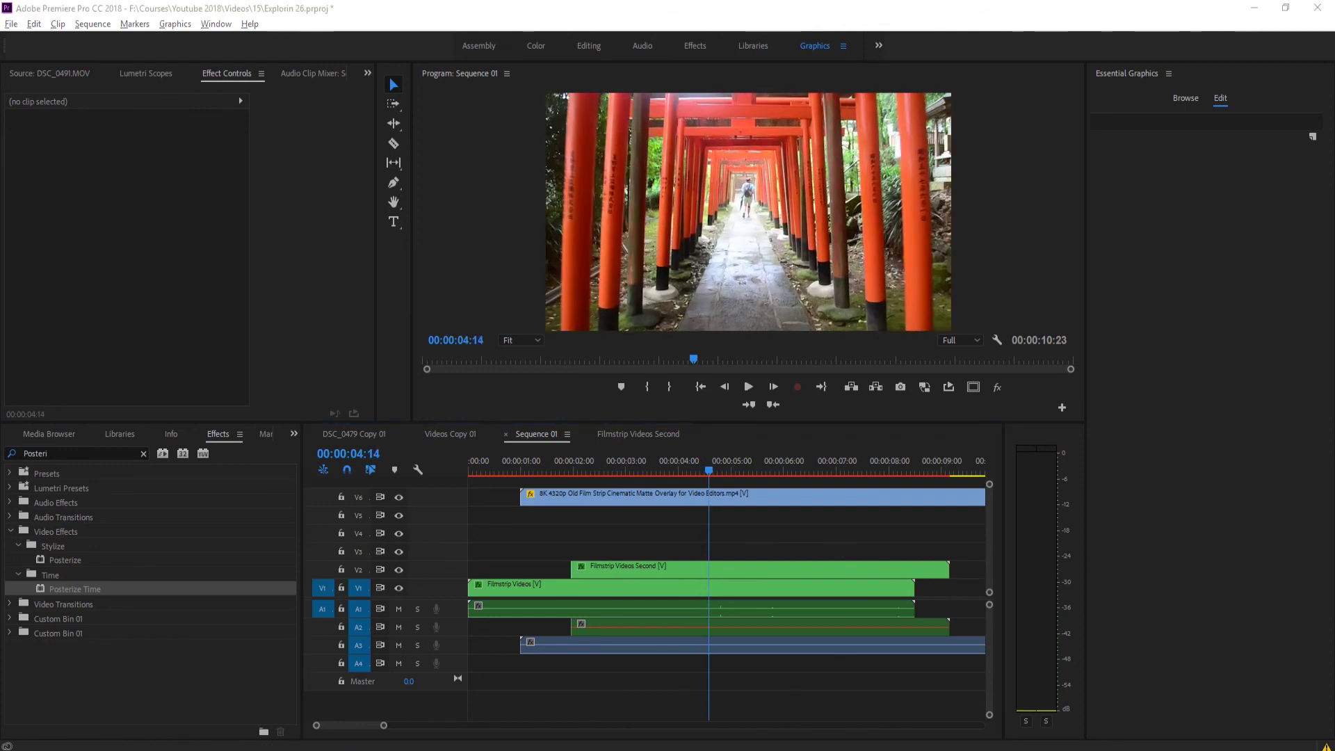